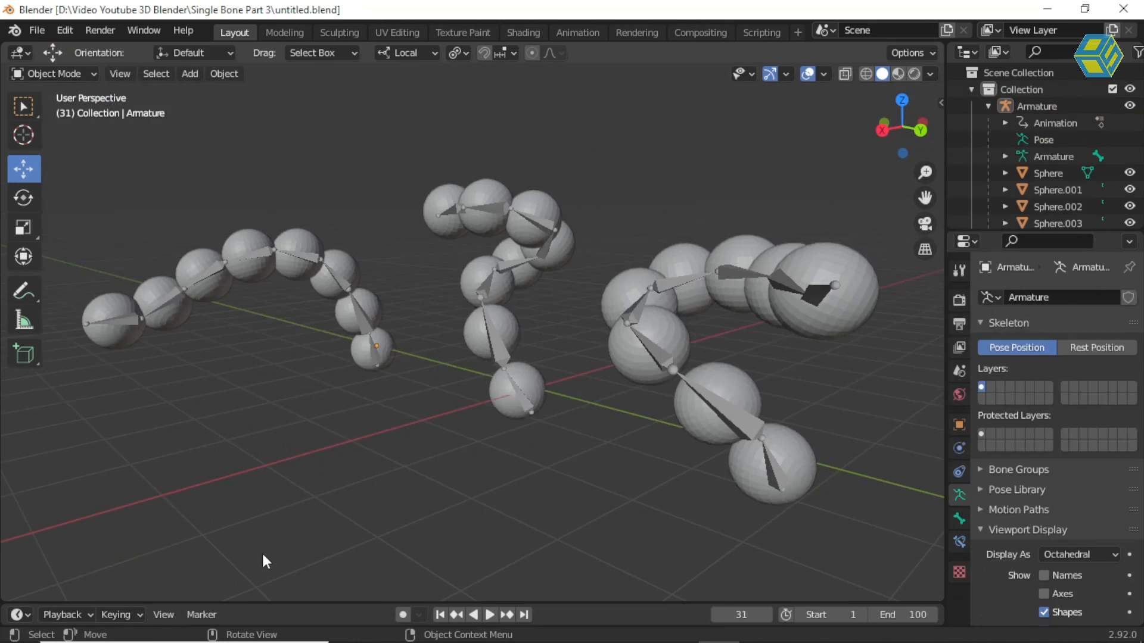
Play back the animation of the three sphere chains for a while and stop it.
key("space")
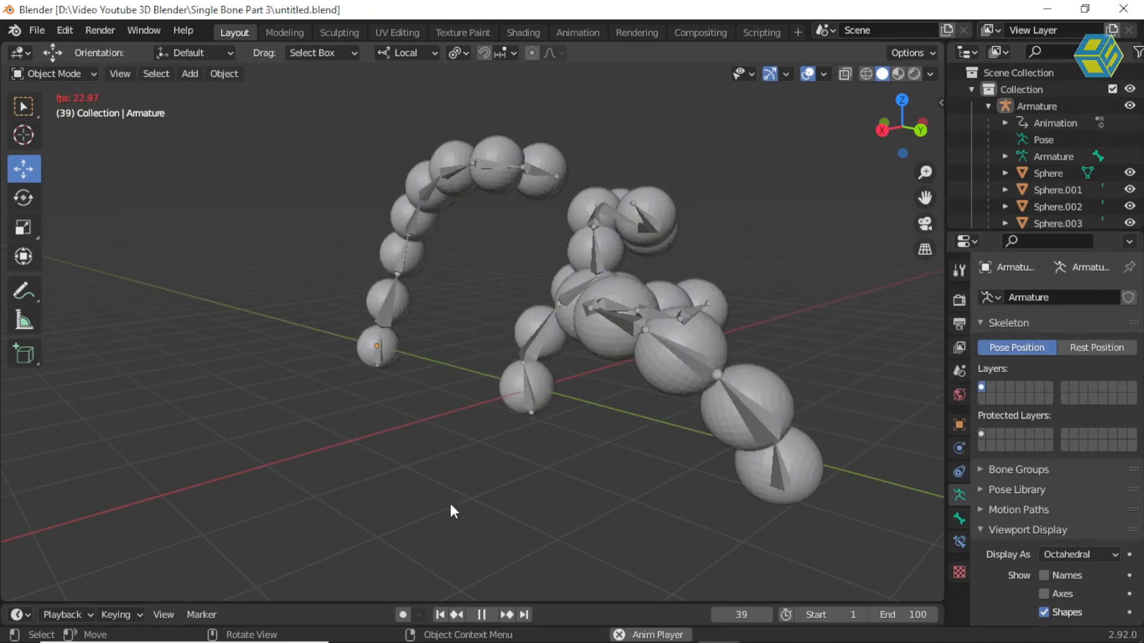
key("space")
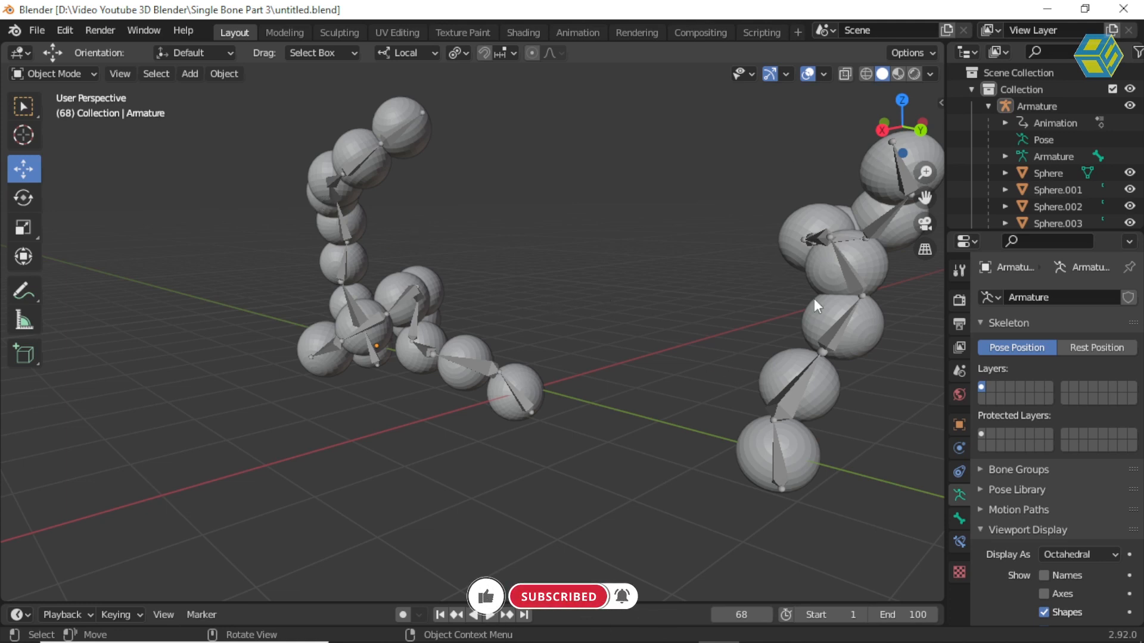
Start a new General file and delete the default cube.
left_click(37, 30)
mouse_move(52, 47)
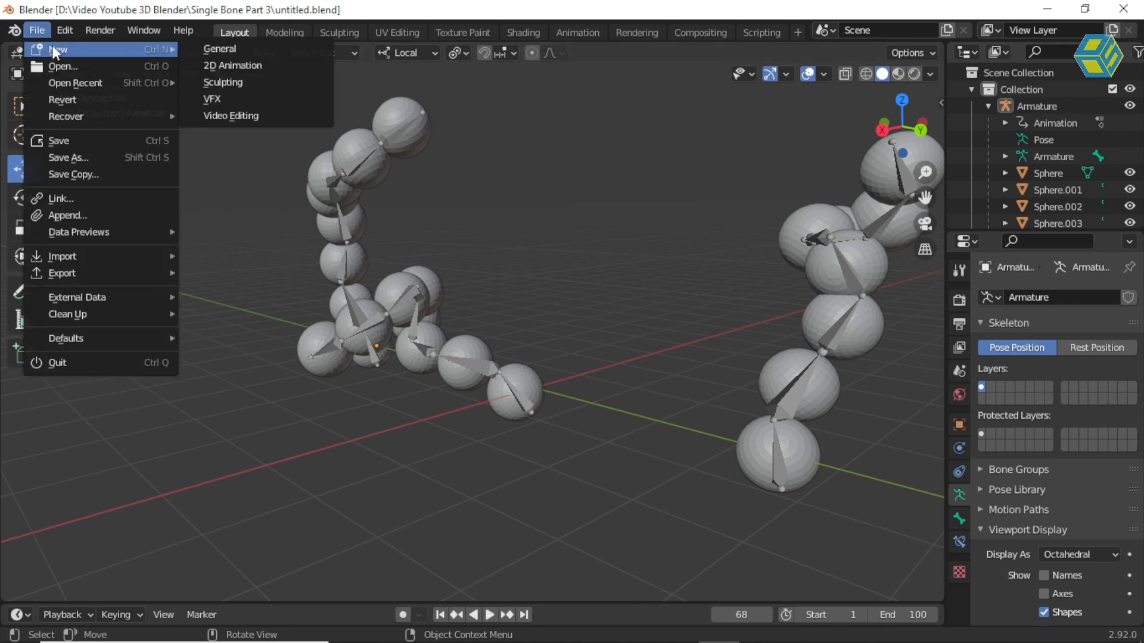
left_click(218, 48)
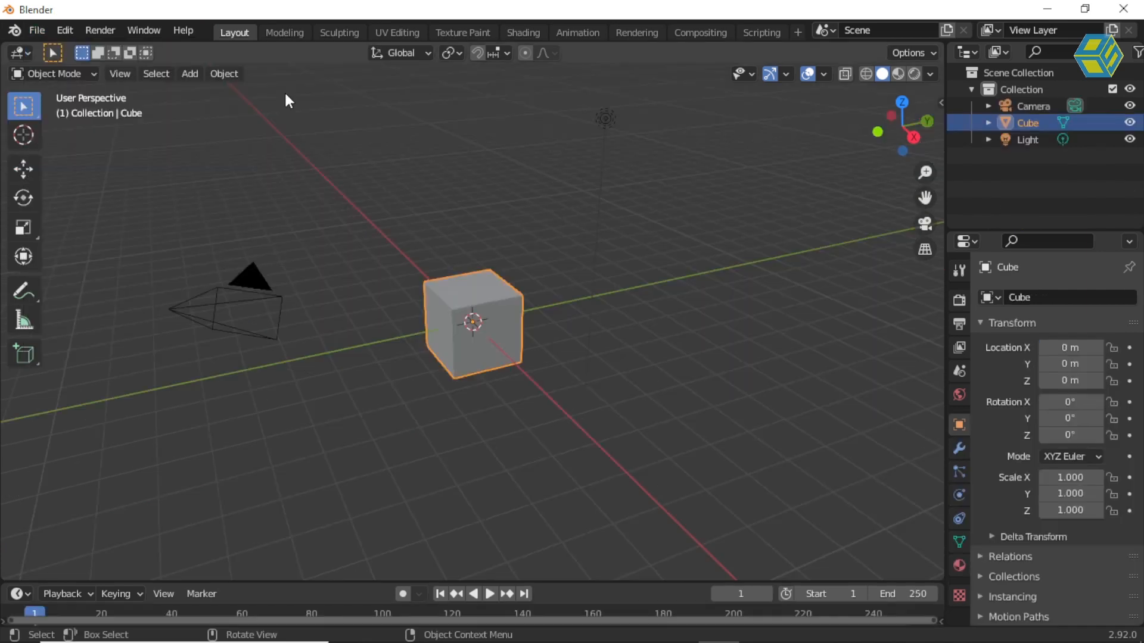
left_click(556, 206)
left_click(495, 302)
key("Delete")
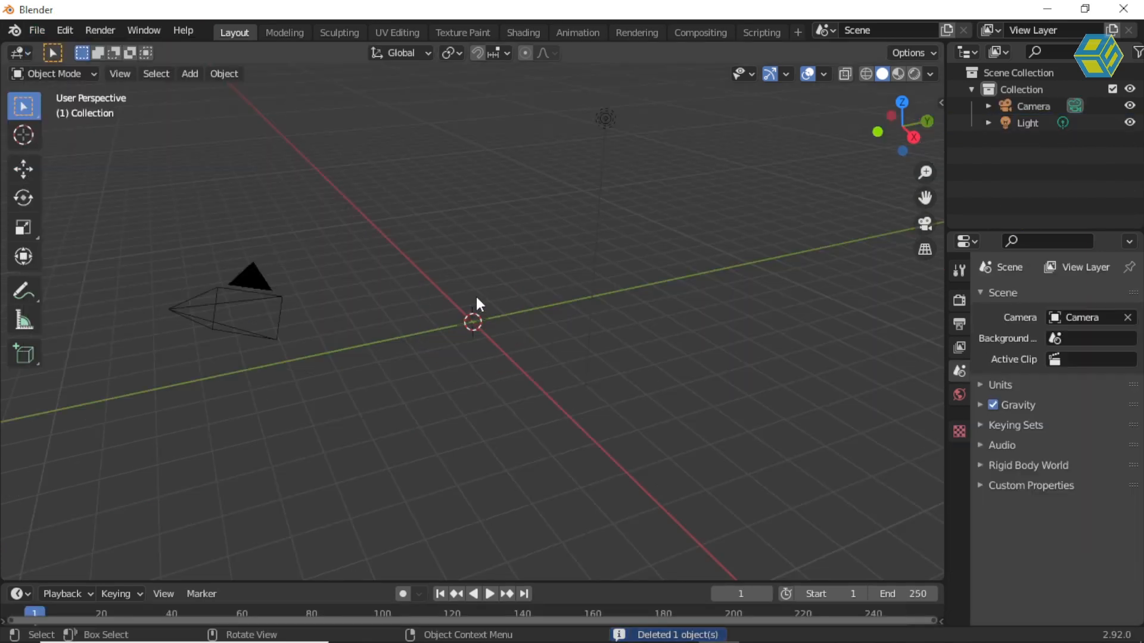
Add a mesh cylinder at the world origin.
left_click(190, 73)
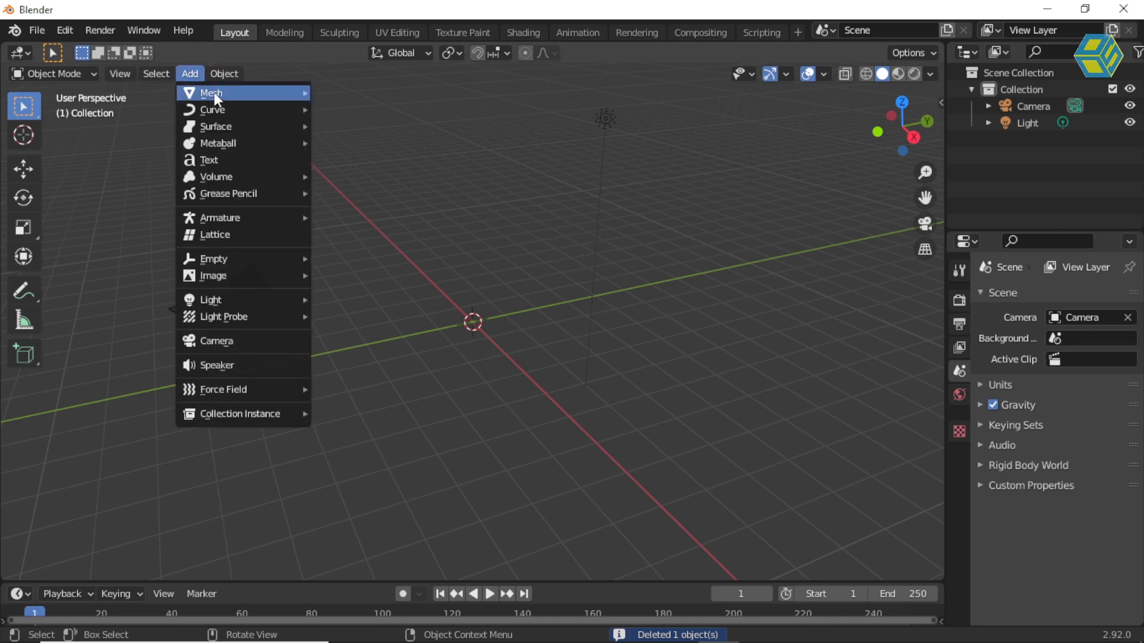
mouse_move(214, 93)
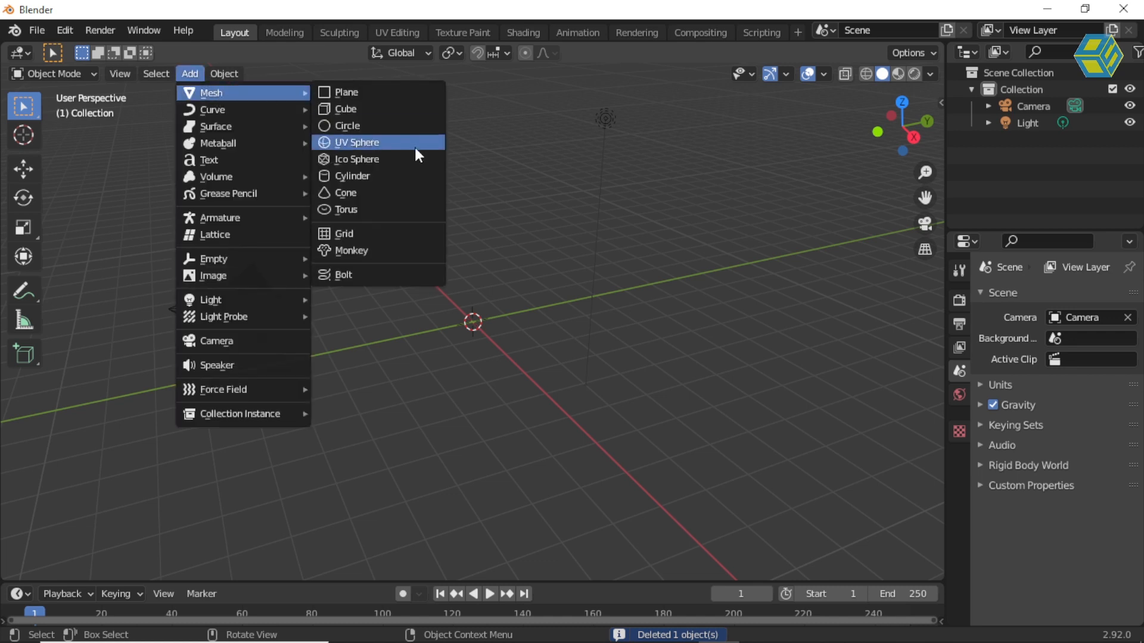
left_click(398, 175)
Enable the Screencast Keys display in the viewport.
key("n")
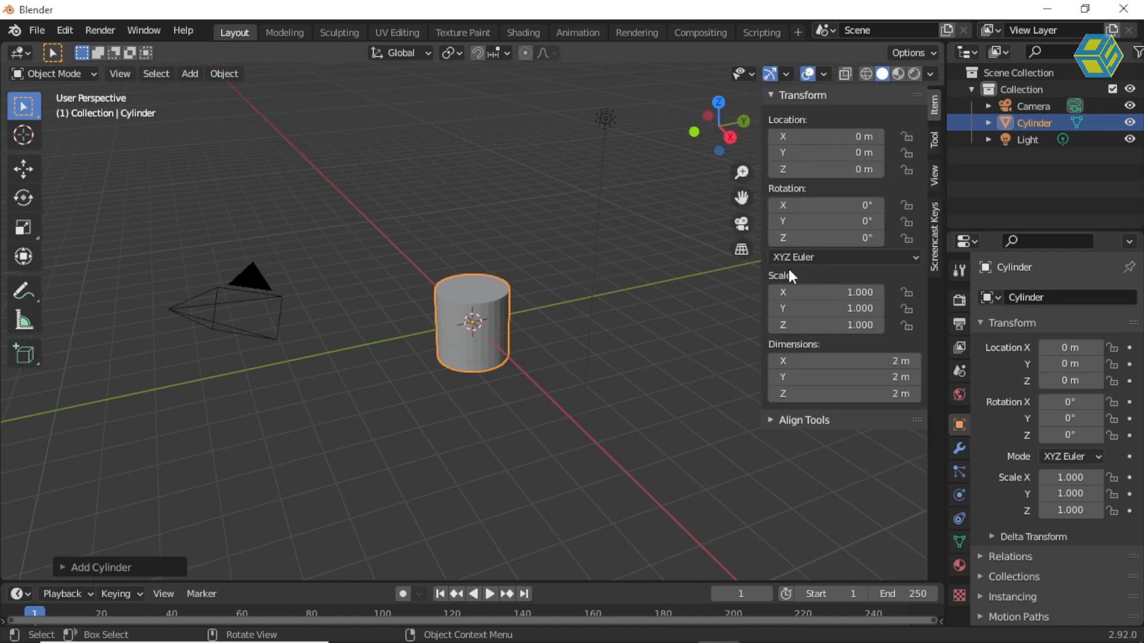
left_click(933, 237)
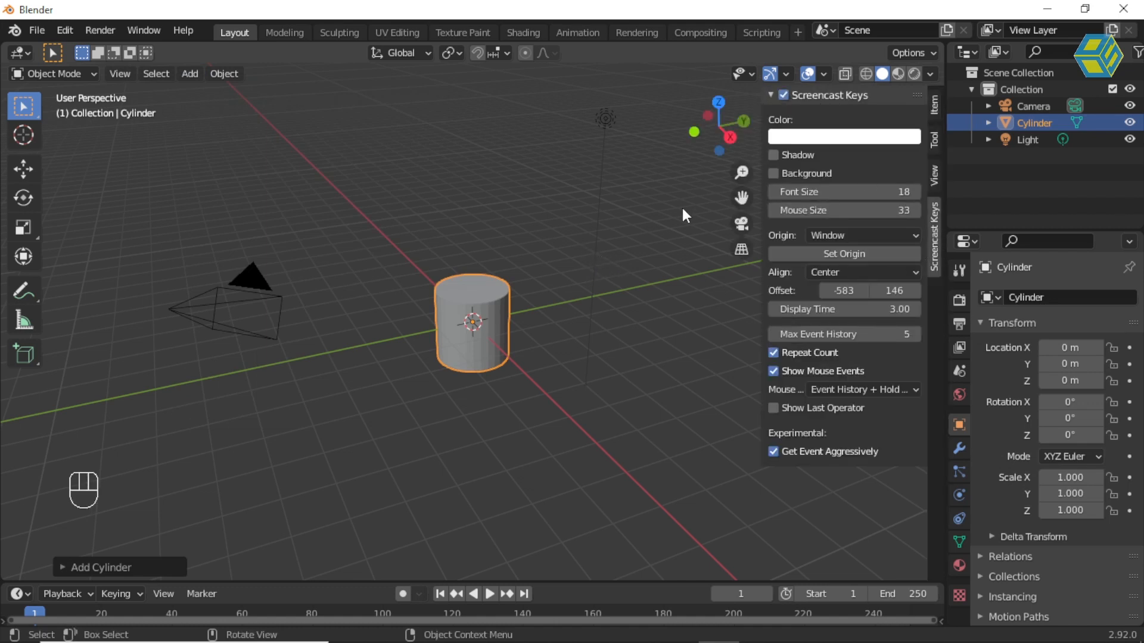
key("n")
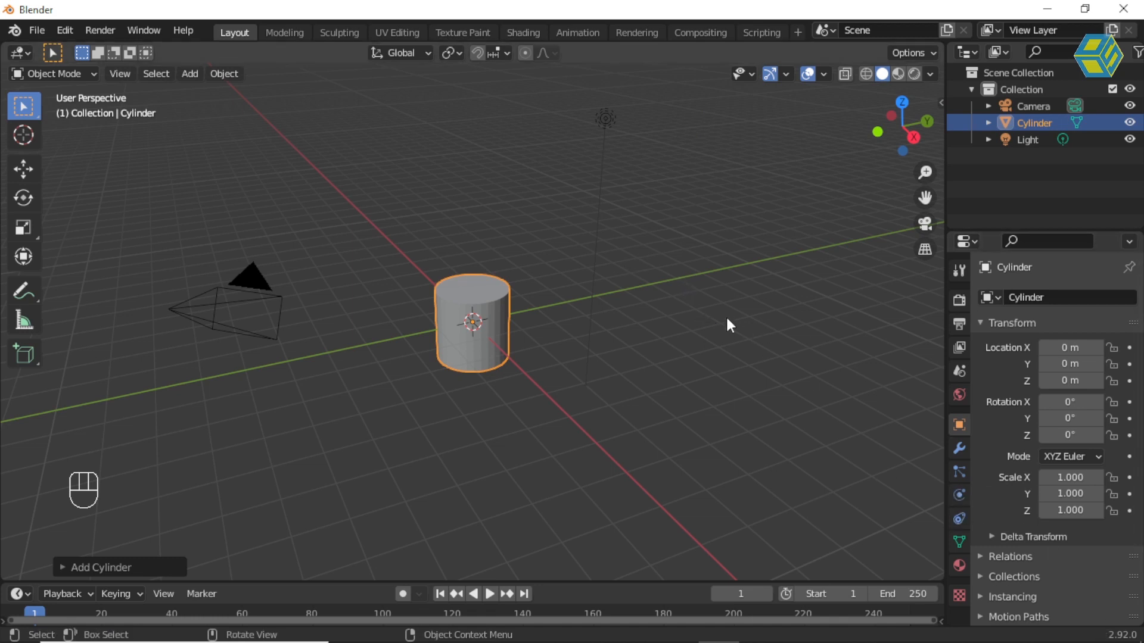
key("alt+Tab")
key("alt+Tab")
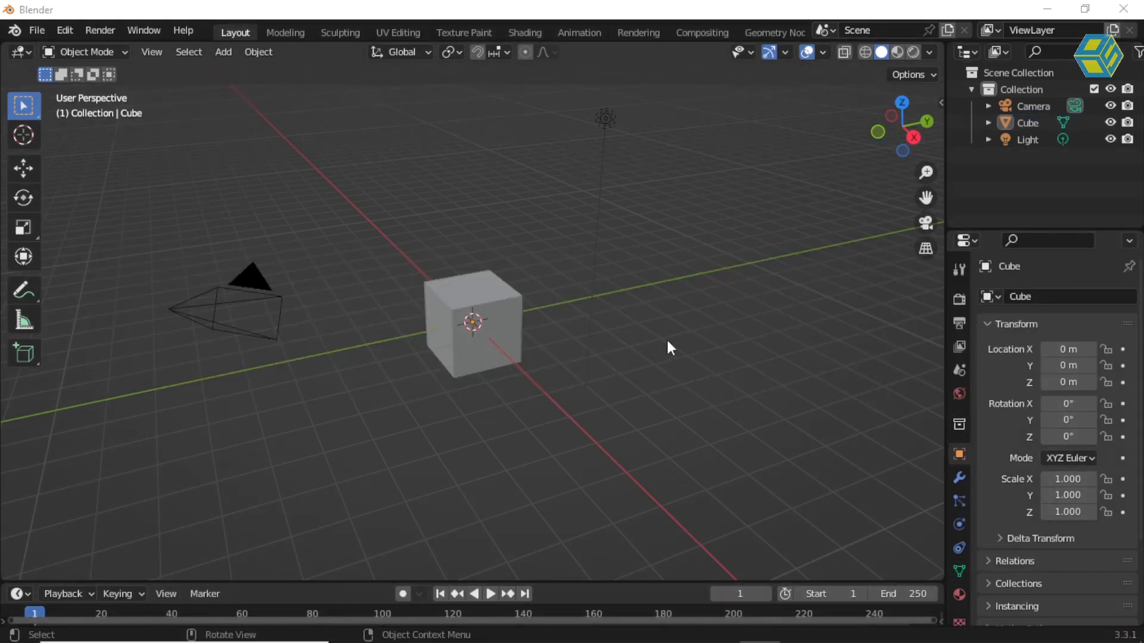
key("alt+Tab")
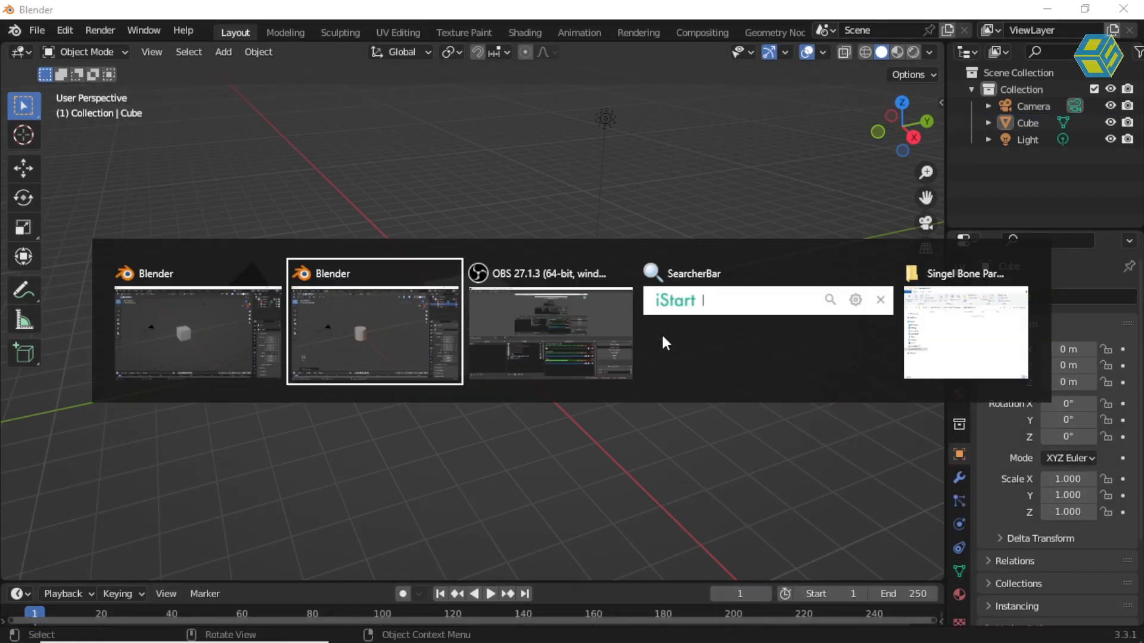
left_click(384, 319)
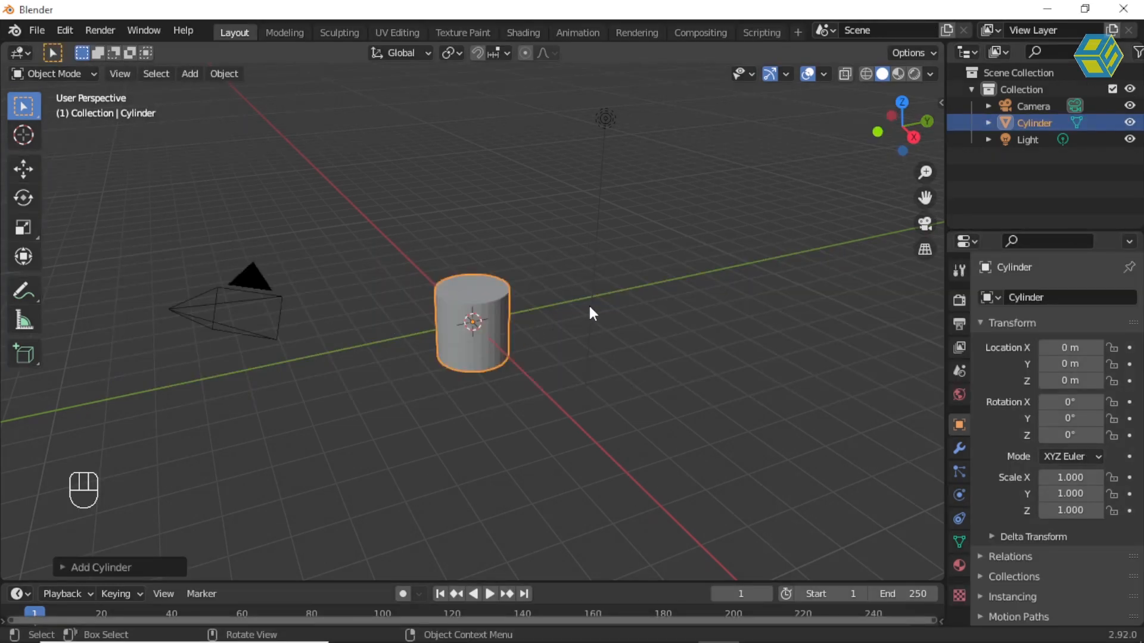
Hide the light and the camera in the viewport.
left_click(1129, 139)
left_click(1129, 105)
left_click(575, 239)
In Edit Mode, move the cylinder's top face up along Z to make the cylinder about three times as tall.
left_click(505, 292)
left_click(70, 73)
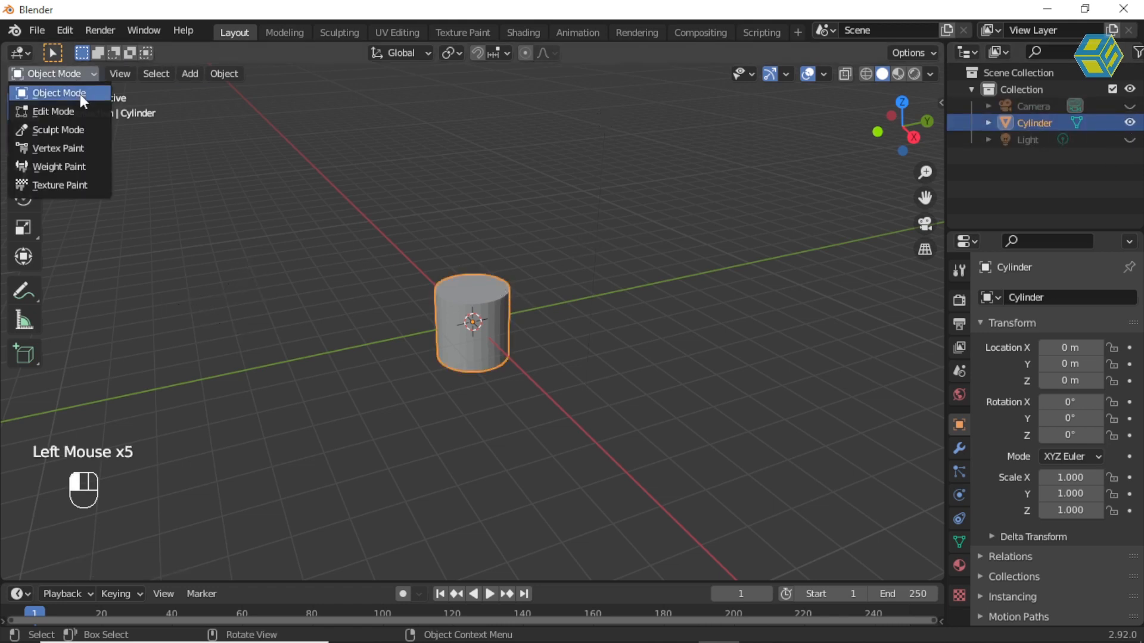
left_click(54, 112)
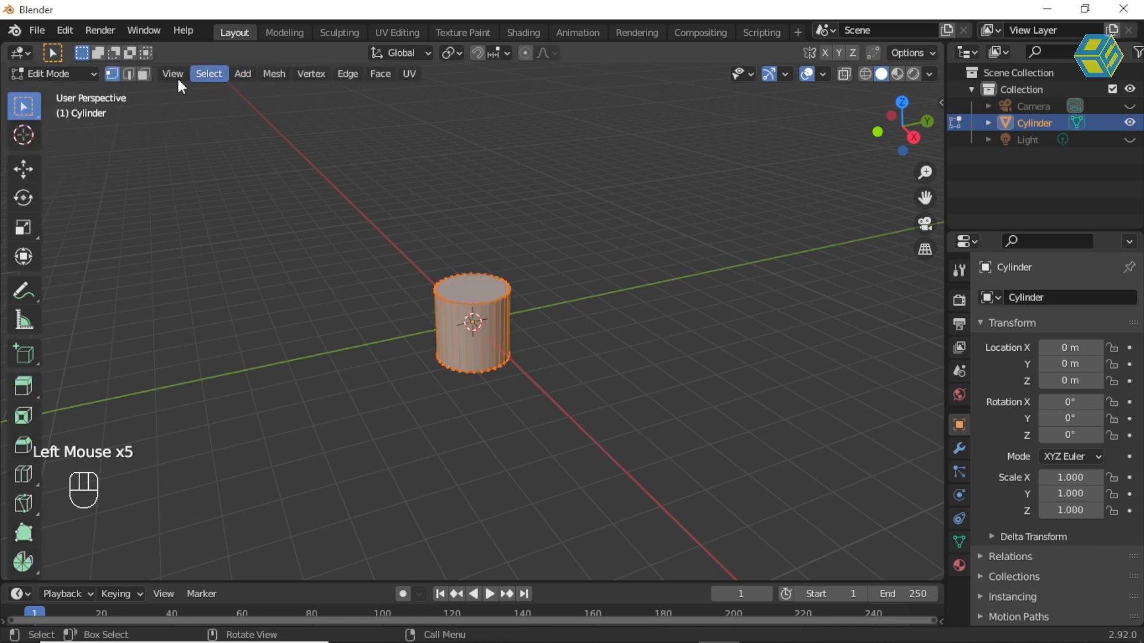
left_click(143, 73)
left_click(481, 291)
left_click(481, 290)
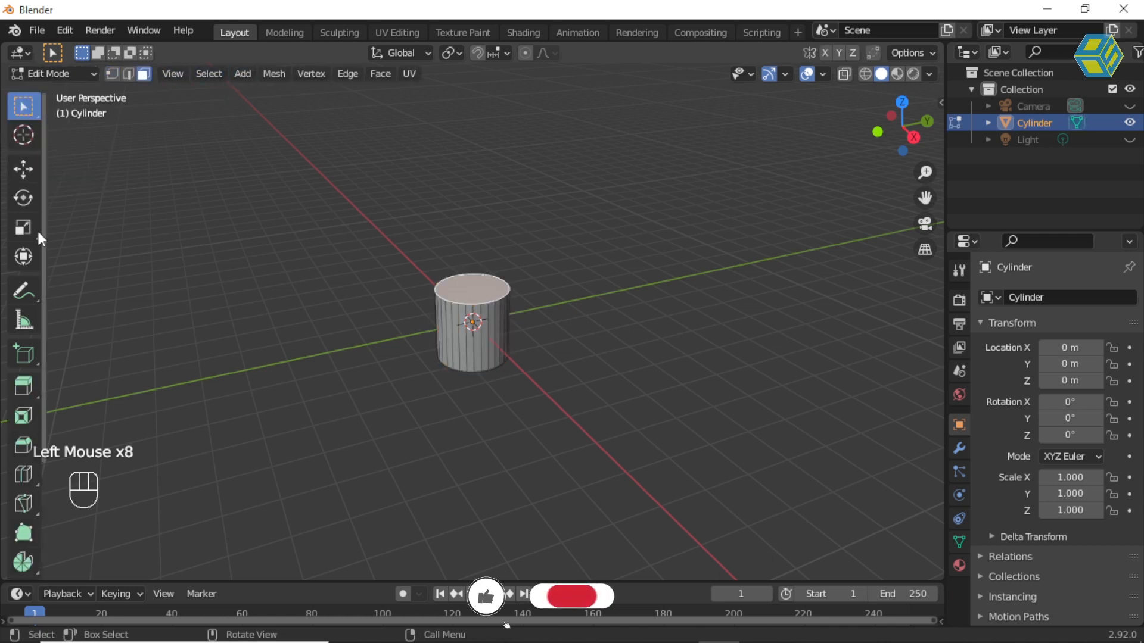
left_click(23, 169)
left_click_drag(472, 221, 456, 576)
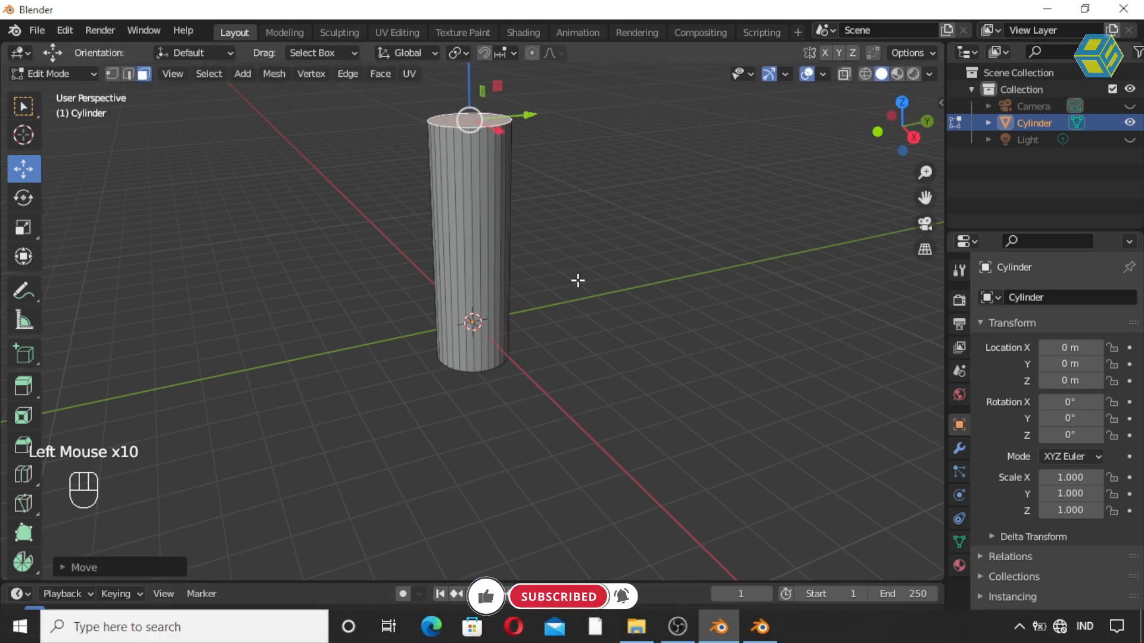
In Object Mode and front view, move the cylinder up to about Z 1.08 m so its base sits at ground level.
key("KP_1")
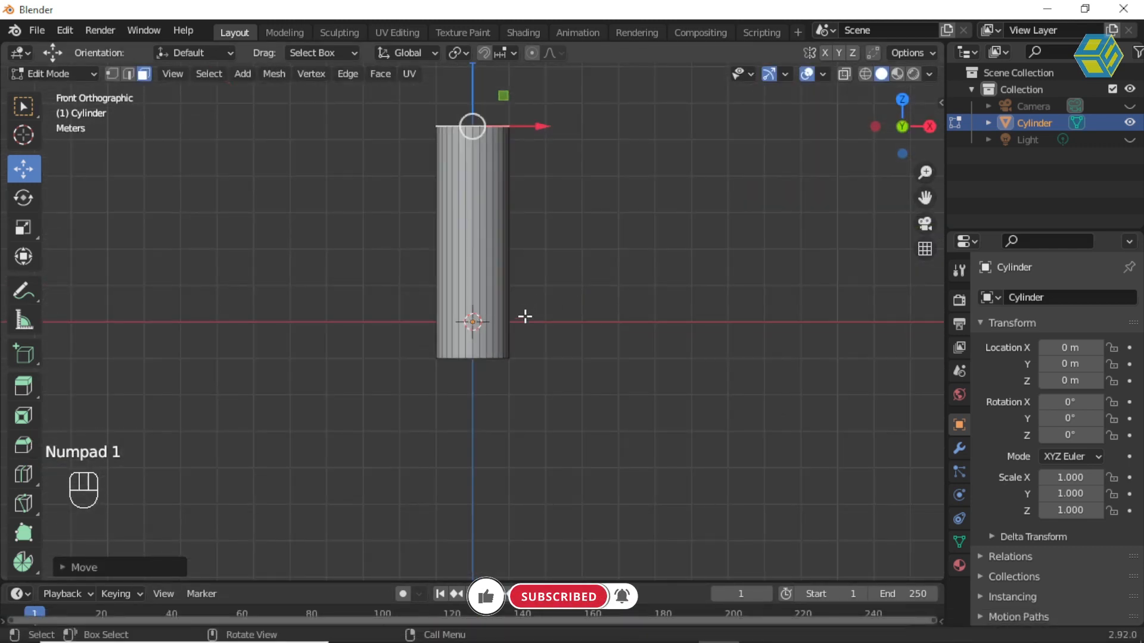
left_click(41, 73)
left_click(53, 95)
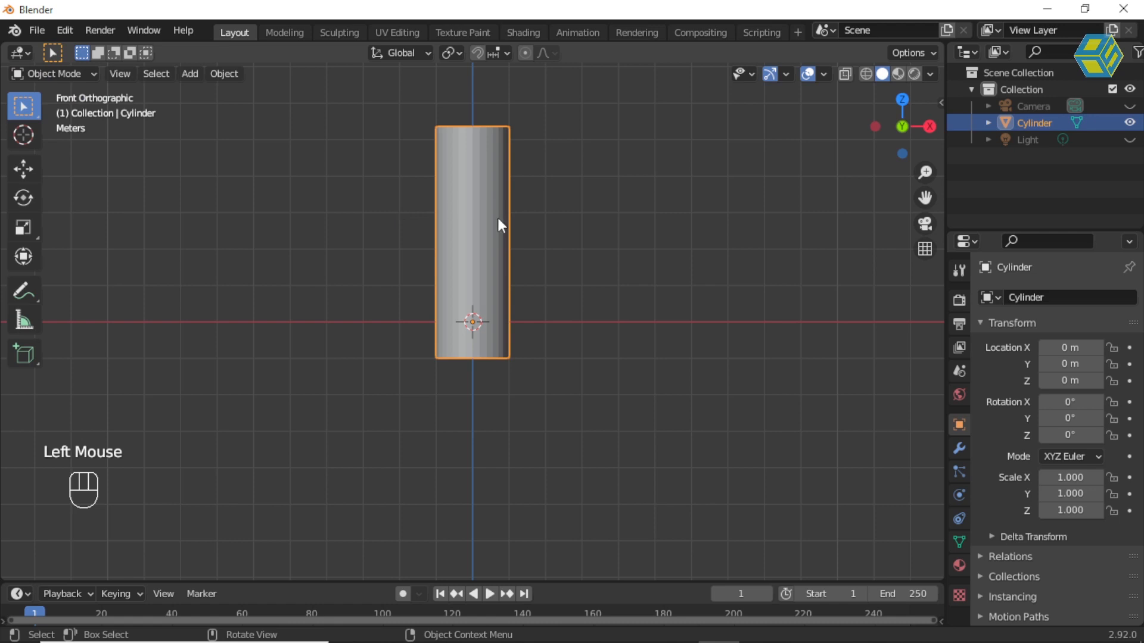
left_click(22, 171)
left_click_drag(468, 260, 471, 210)
middle_click_drag(562, 214, 562, 324, "shift")
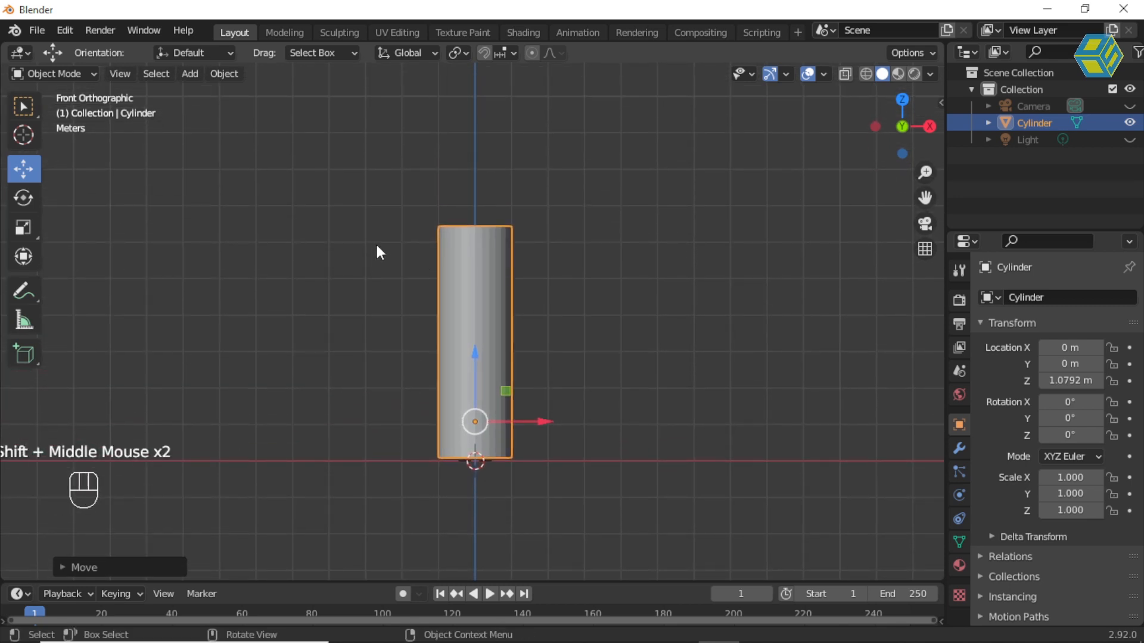
Deselect the cylinder and add a single-bone armature at the world origin.
left_click(239, 215)
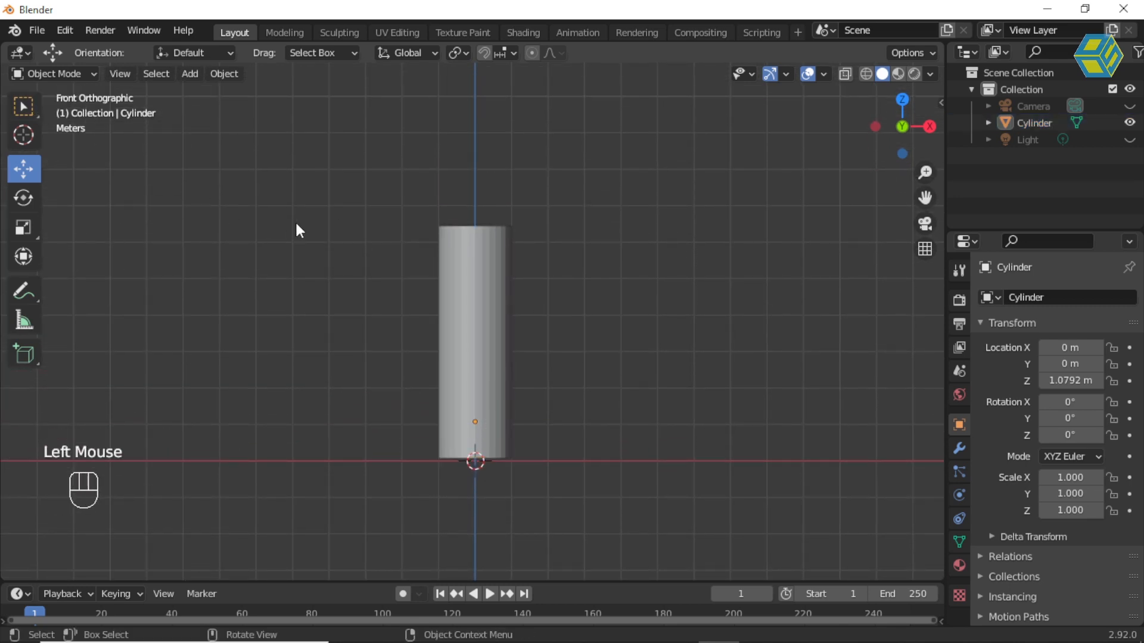
left_click(190, 75)
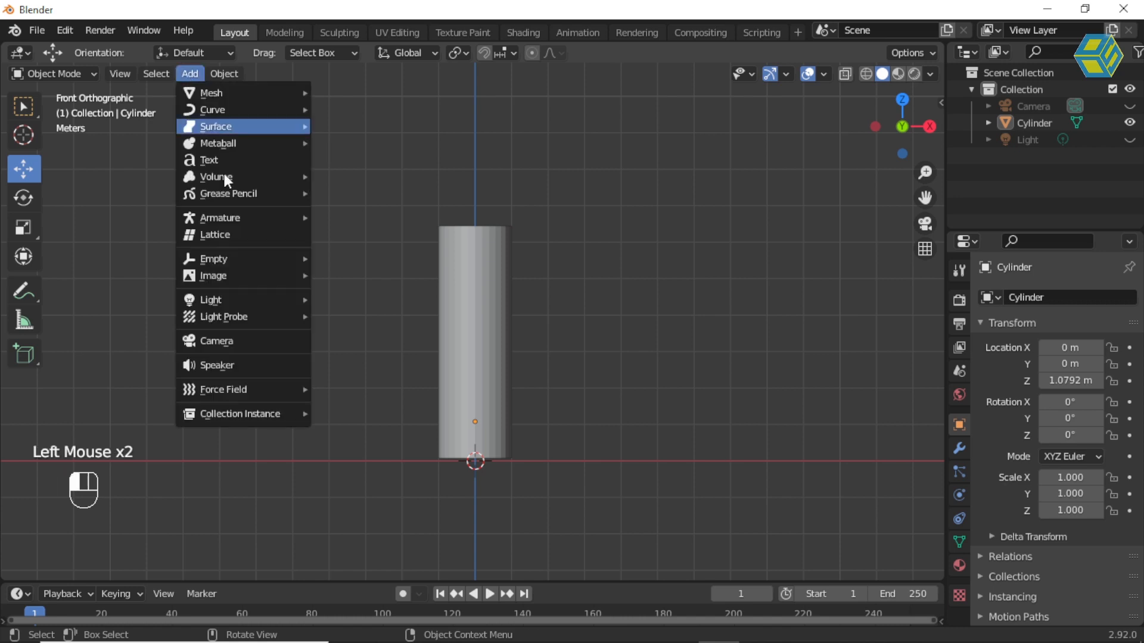
mouse_move(296, 217)
left_click(377, 218)
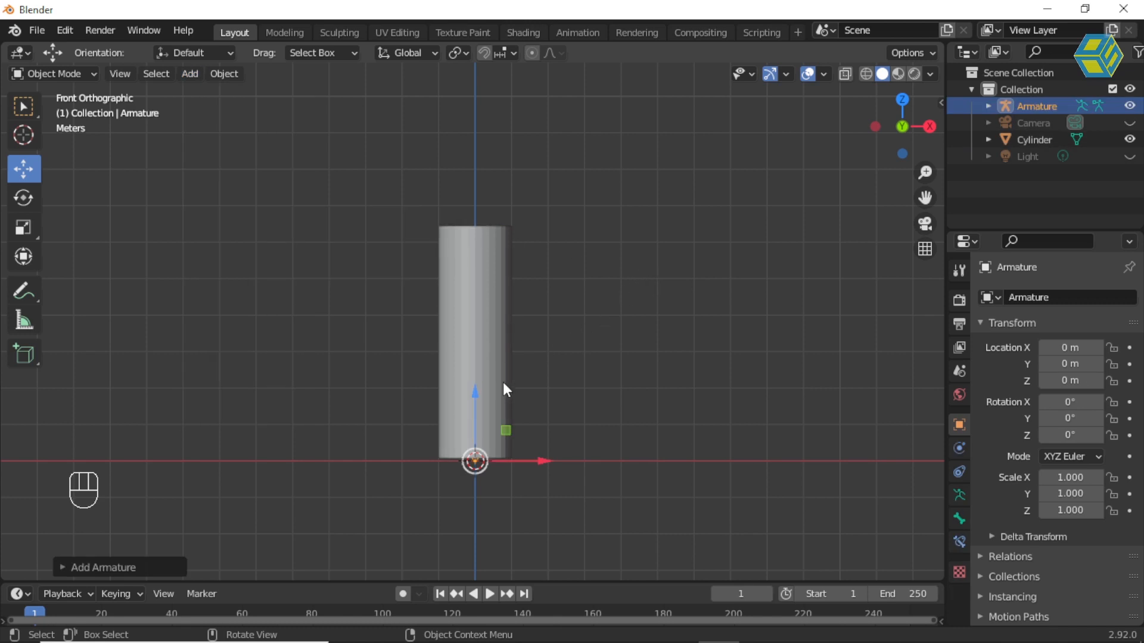
Set the armature's viewport display to show in front and with bone names.
left_click(959, 495)
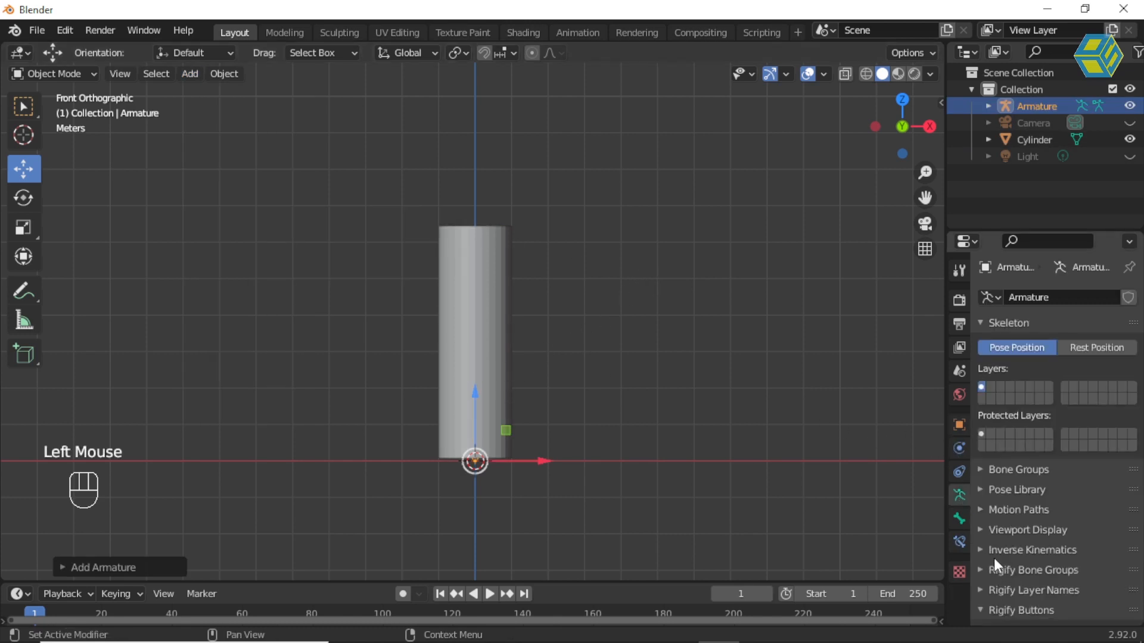
left_click(982, 529)
scroll(1013, 548, "down", 2)
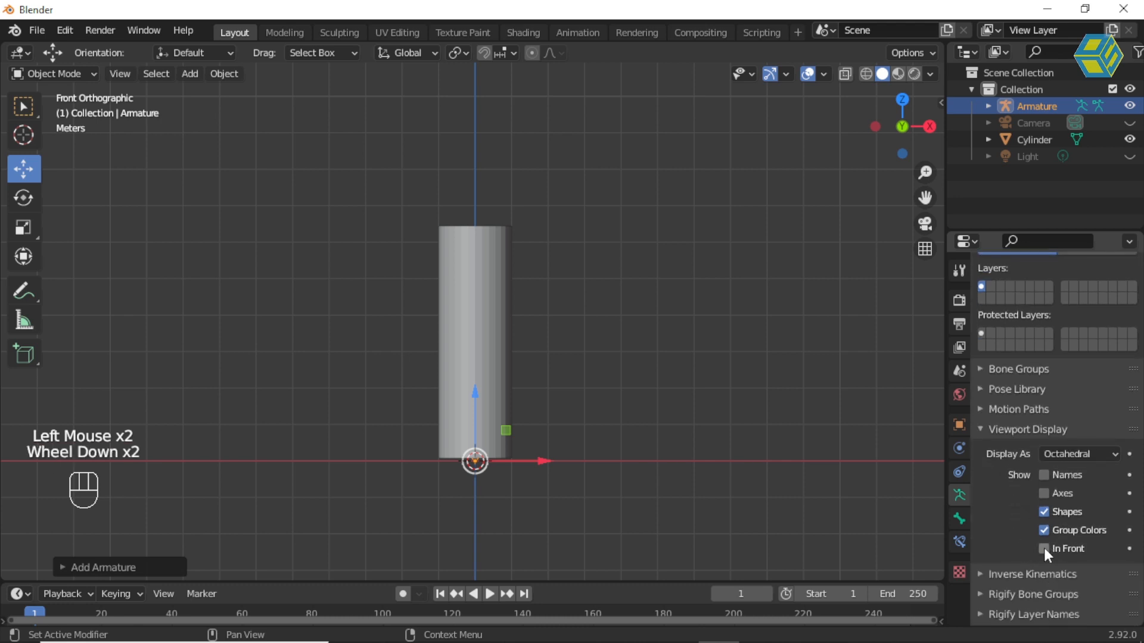
left_click(1043, 547)
left_click(1044, 476)
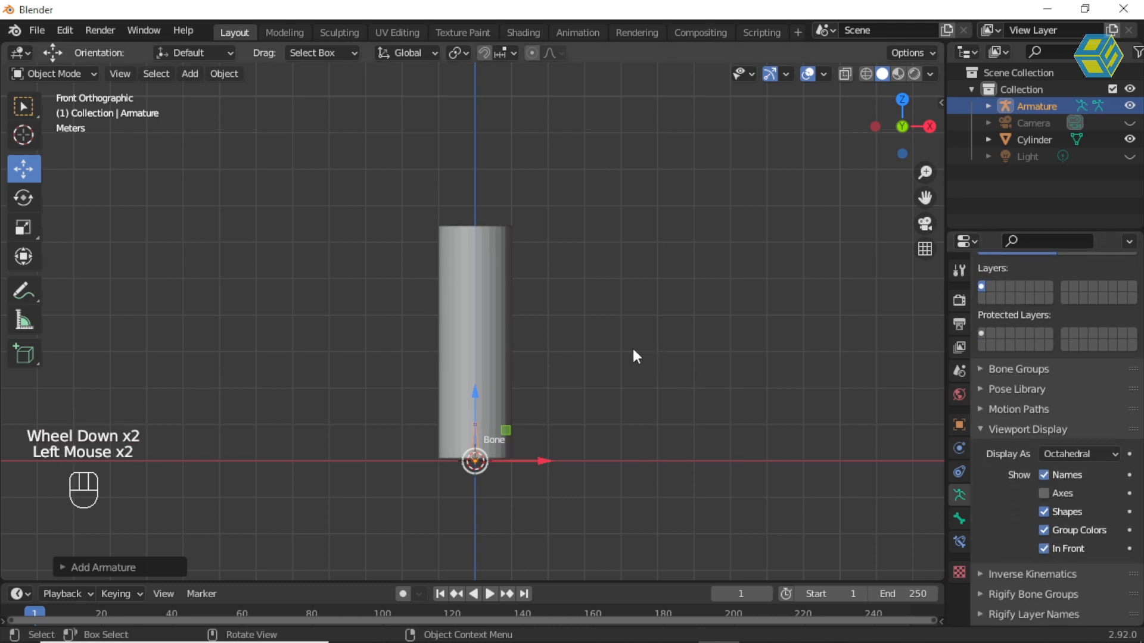
In Edit Mode, move the bone's tip straight up along Z to the top of the cylinder.
left_click(82, 74)
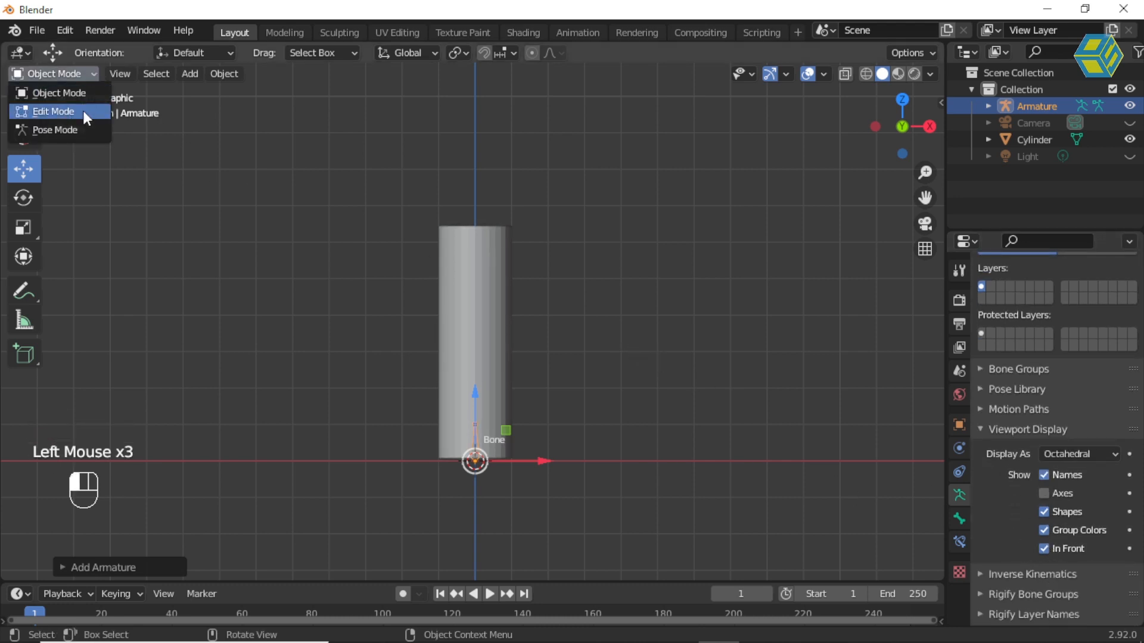
left_click(83, 111)
left_click_drag(413, 373, 504, 437)
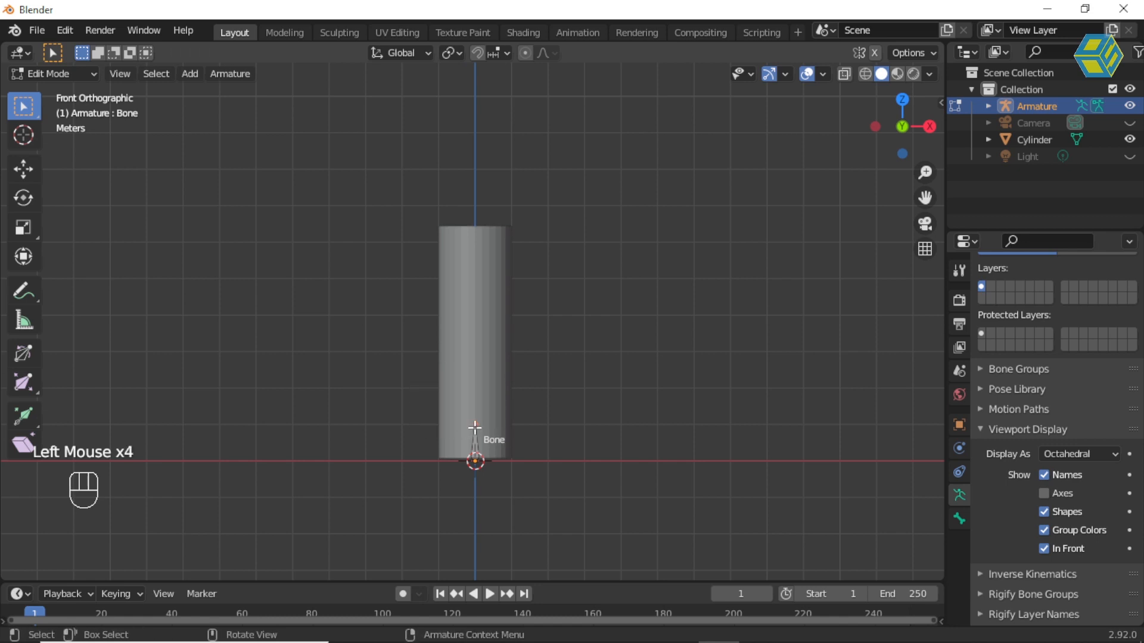
scroll(482, 433, "up", 5)
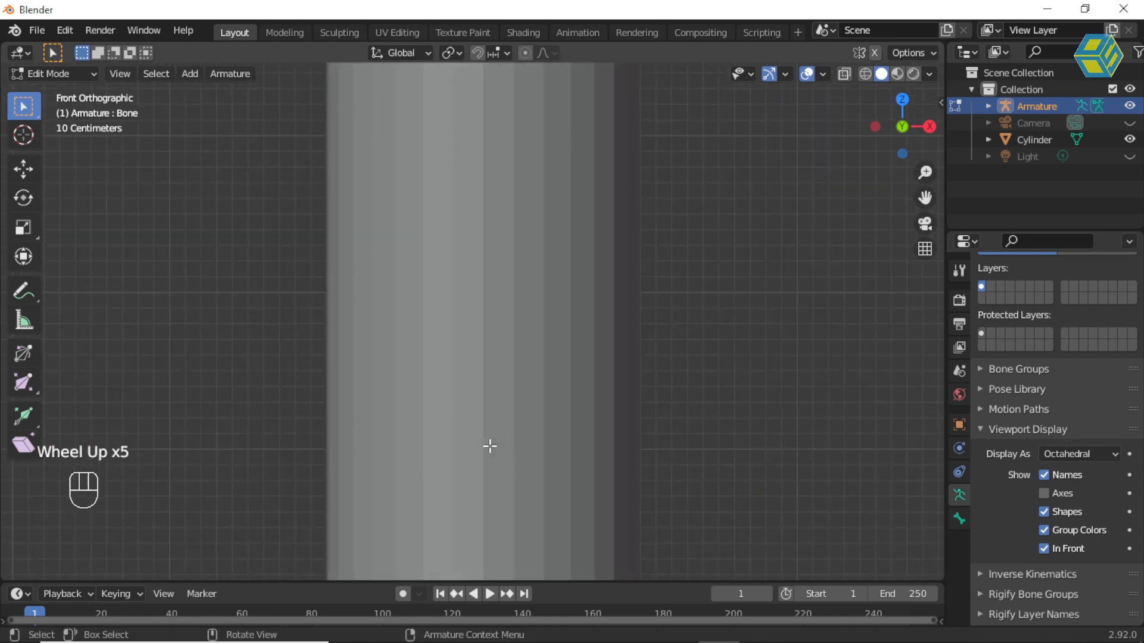
scroll(488, 447, "down", 4)
key("KP_Decimal")
key("KP_1")
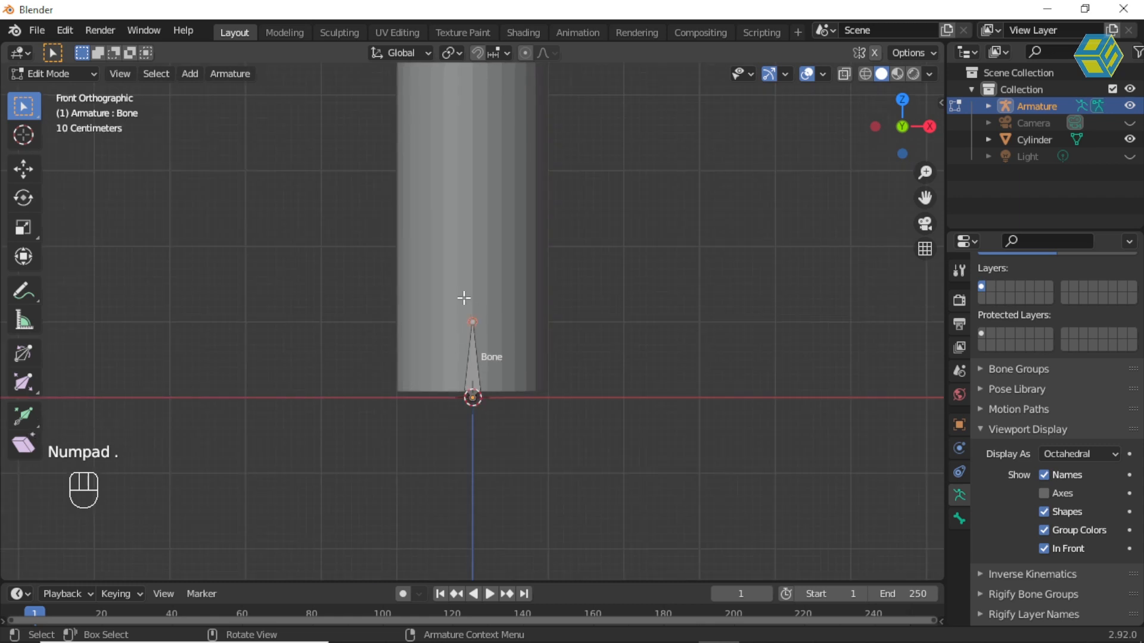
scroll(463, 298, "down", 2)
middle_click_drag(500, 207, 506, 280, "shift")
scroll(505, 280, "up", 1)
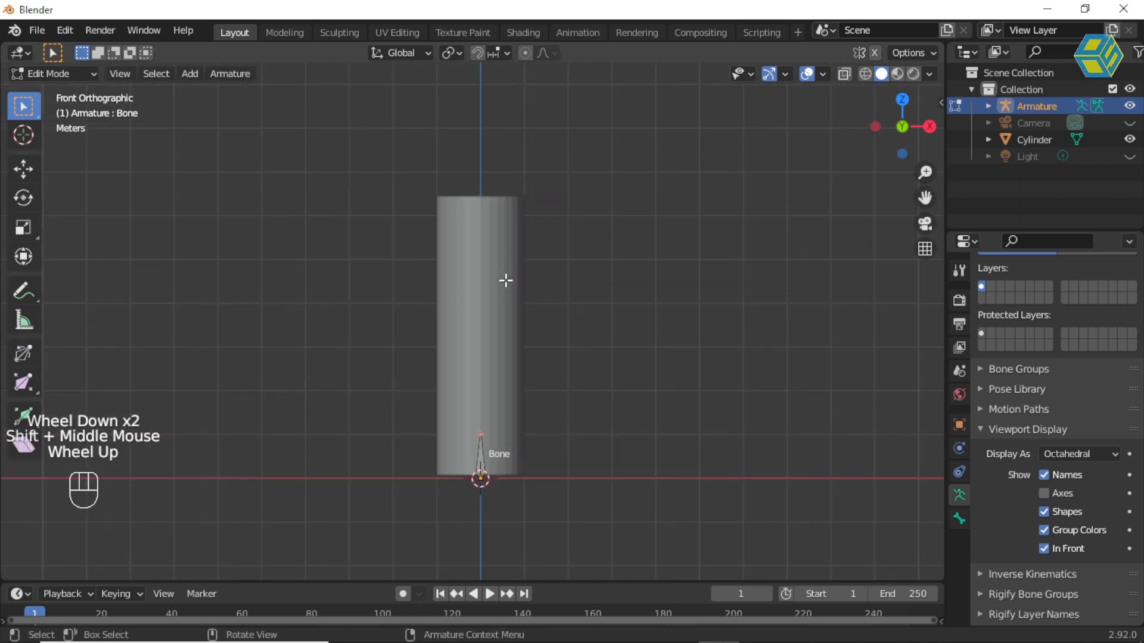
left_click(31, 169)
left_click_drag(482, 382, 465, 132)
left_click(23, 106)
left_click(640, 320)
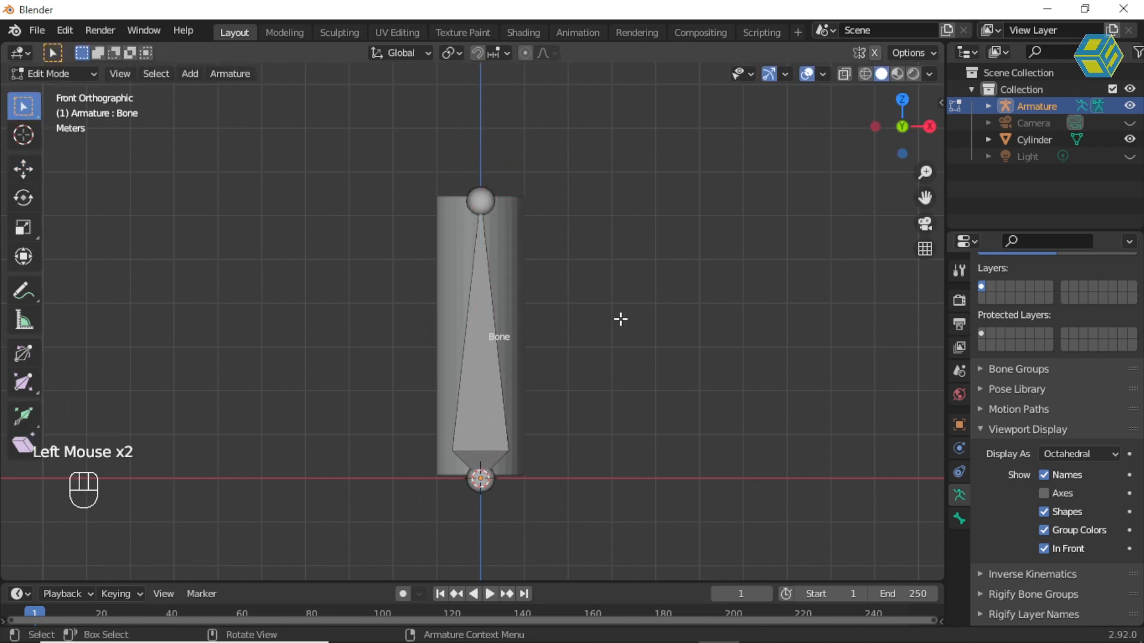
Subdivide the bone inside the cylinder into two equal bones.
left_click(488, 366)
right_click(485, 355)
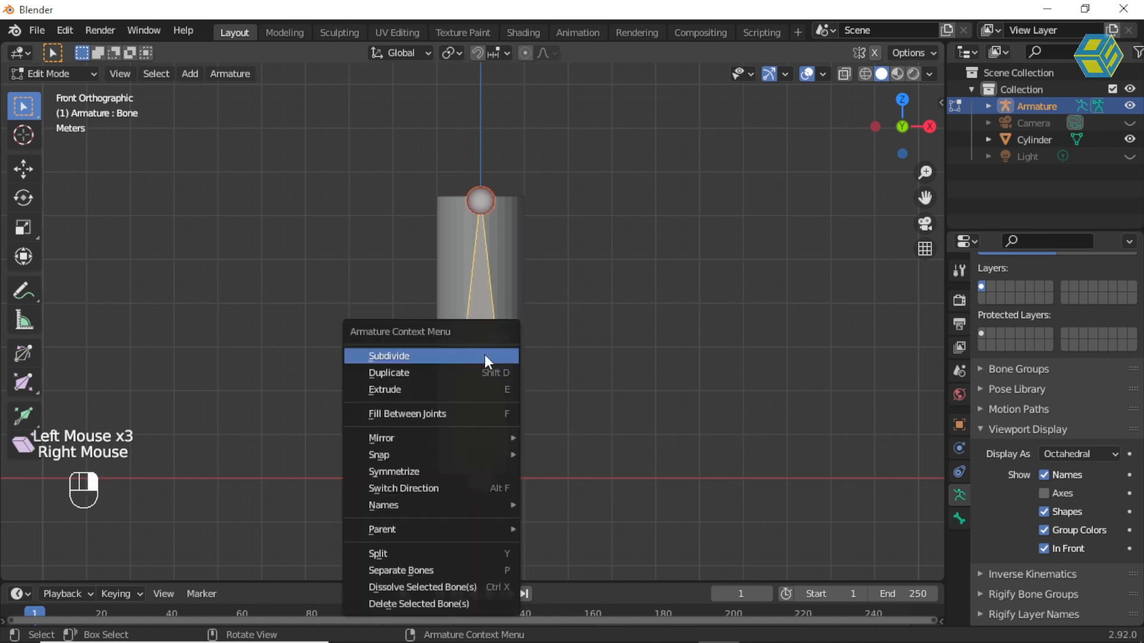
left_click(471, 356)
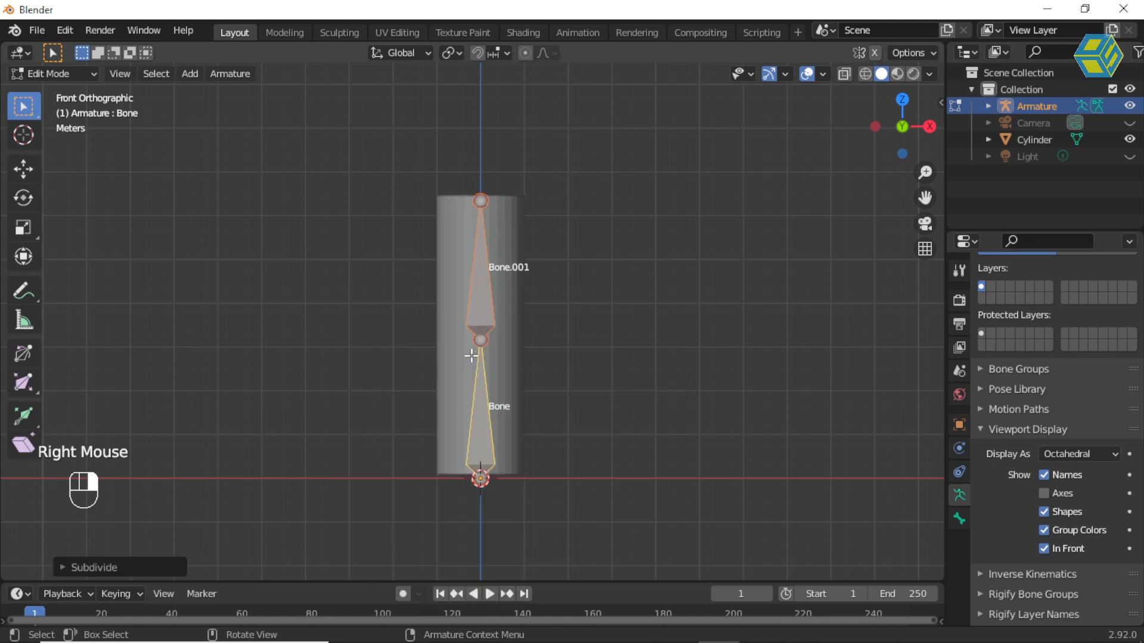
left_click(481, 282)
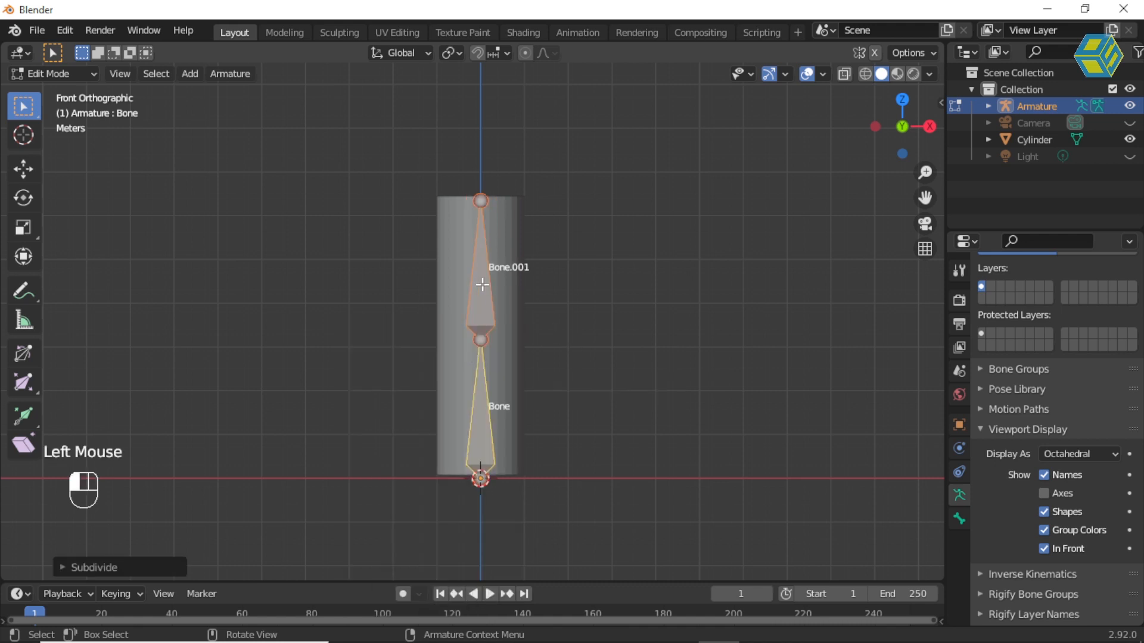
Subdivide the upper bone in the cylinder into two, and subdivide the resulting topmost bone once more.
right_click(481, 284)
left_click(482, 284)
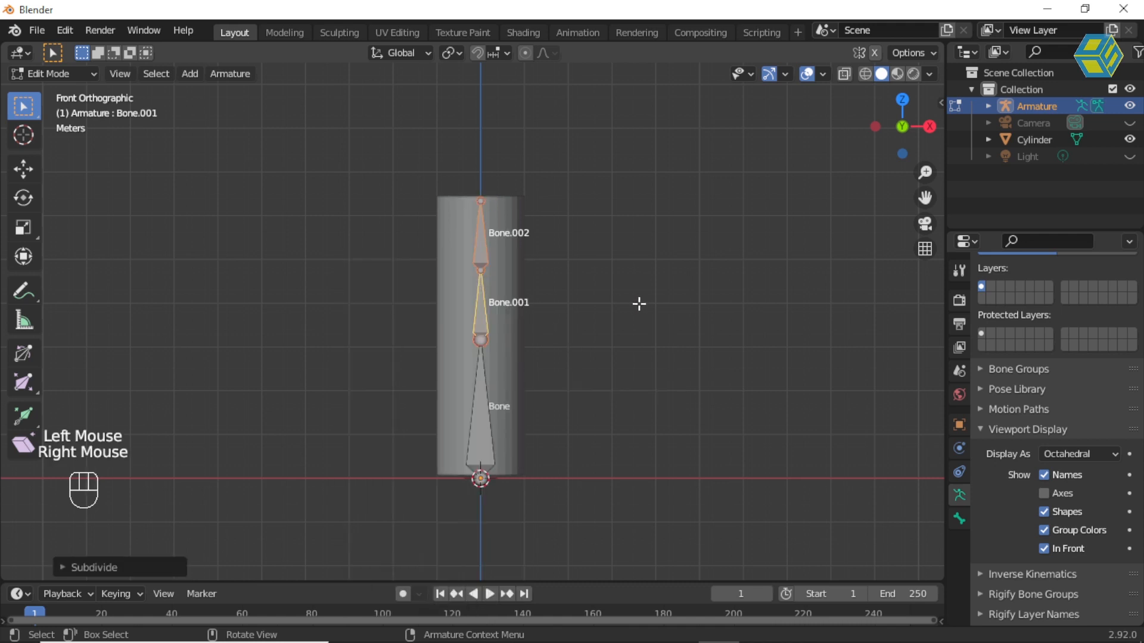
left_click(482, 236)
right_click(483, 234)
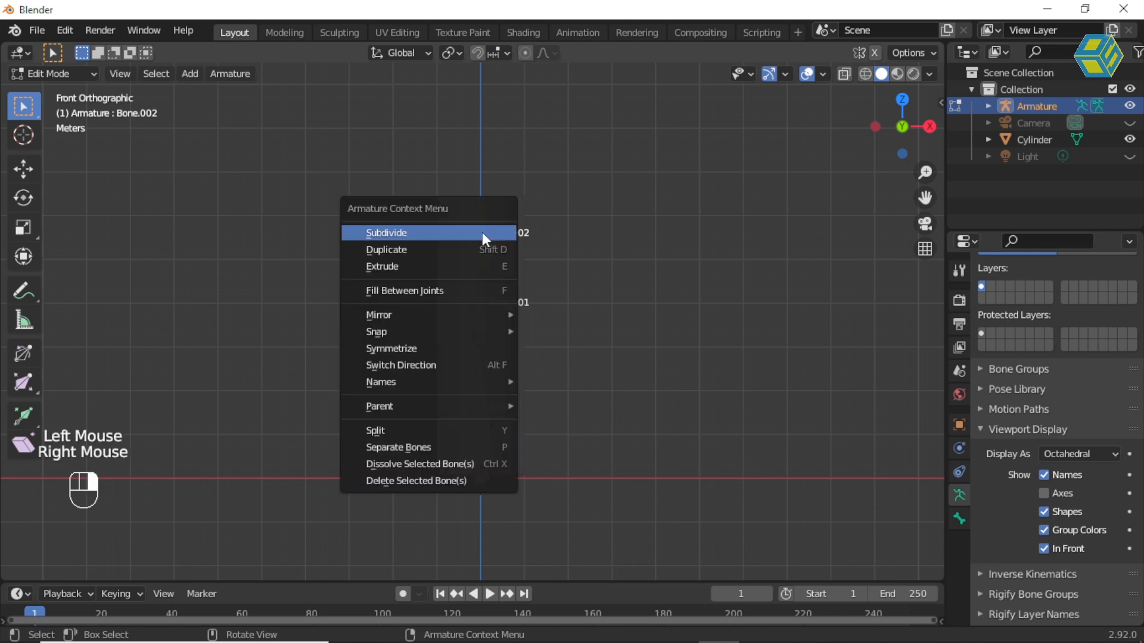
left_click(483, 234)
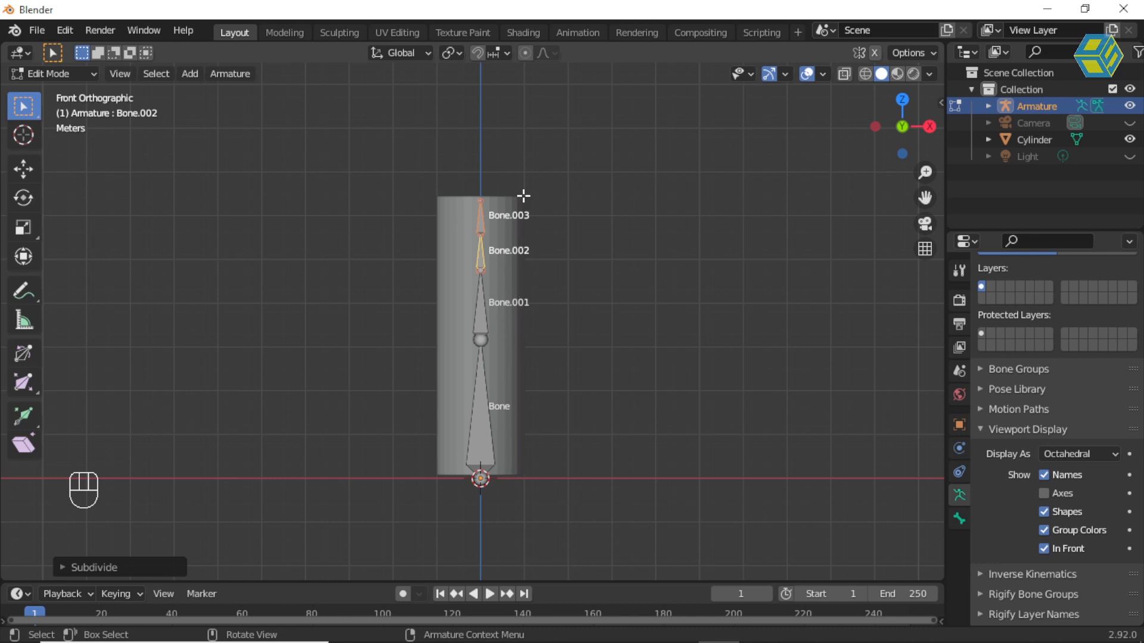
Return to Object Mode and select the whole armature inside the cylinder.
left_click(28, 106)
left_click(71, 73)
left_click(73, 90)
left_click(240, 208)
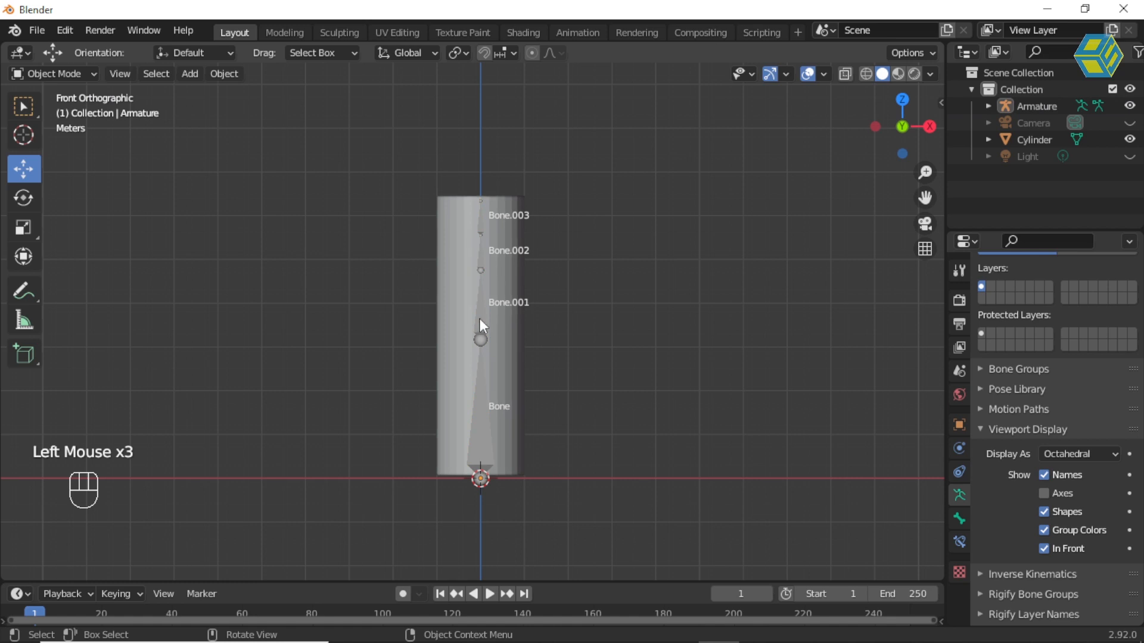
left_click(485, 284)
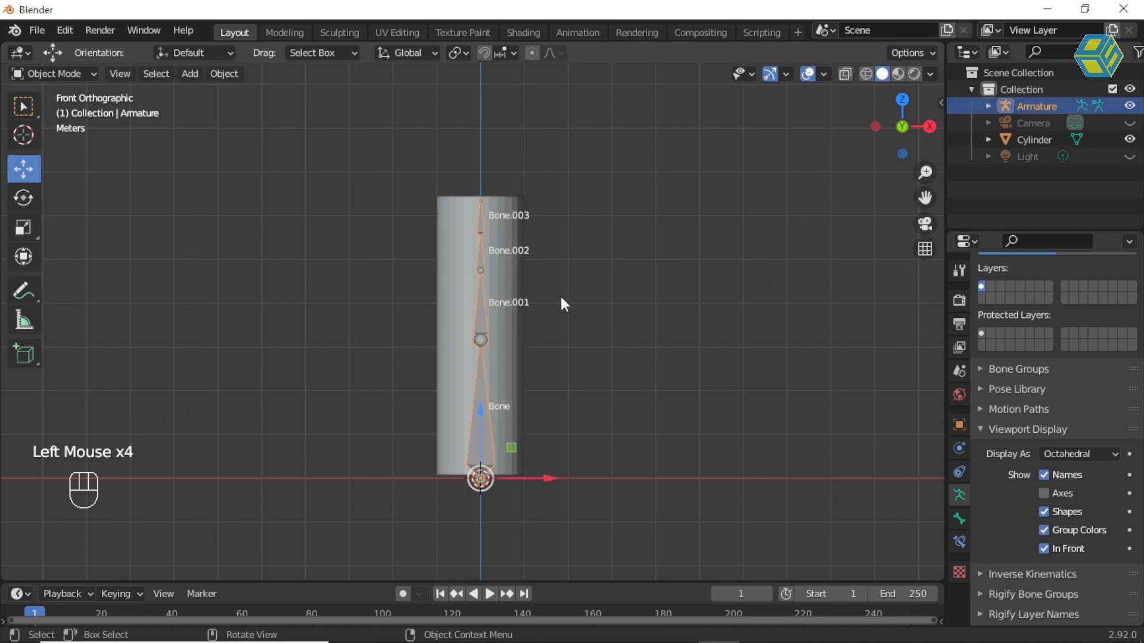
scroll(567, 311, "up", 1)
middle_click_drag(570, 345, 567, 391)
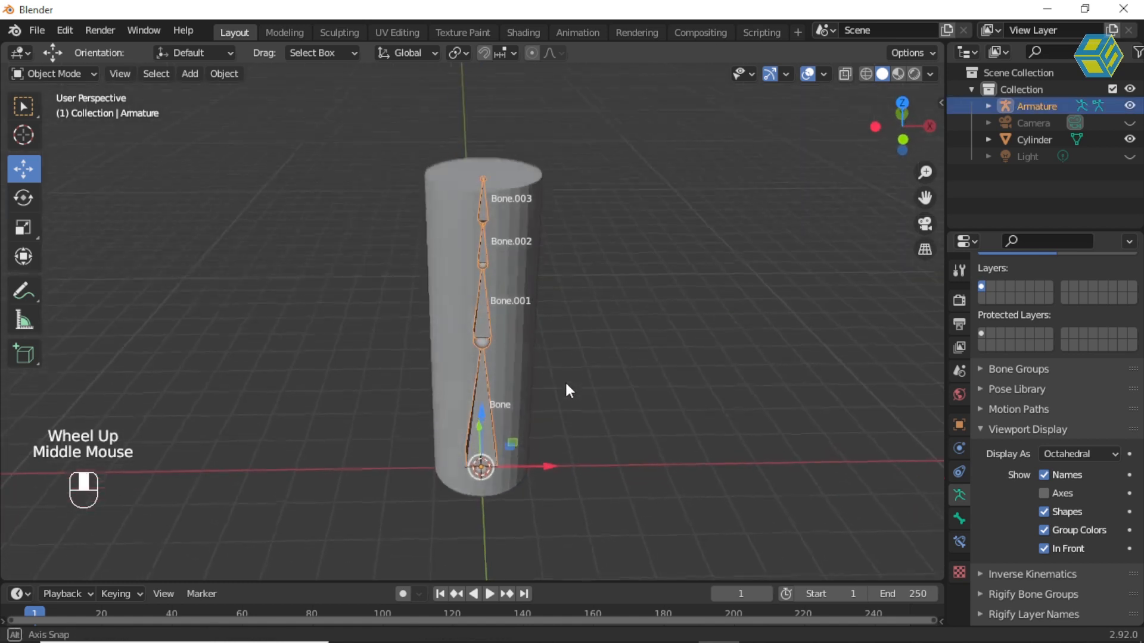
scroll(566, 387, "down", 1)
scroll(578, 337, "down", 1)
Duplicate the cylinder together with its armature and move the copy along negative X, clear of the original.
left_click(405, 222)
left_click_drag(388, 204, 567, 452)
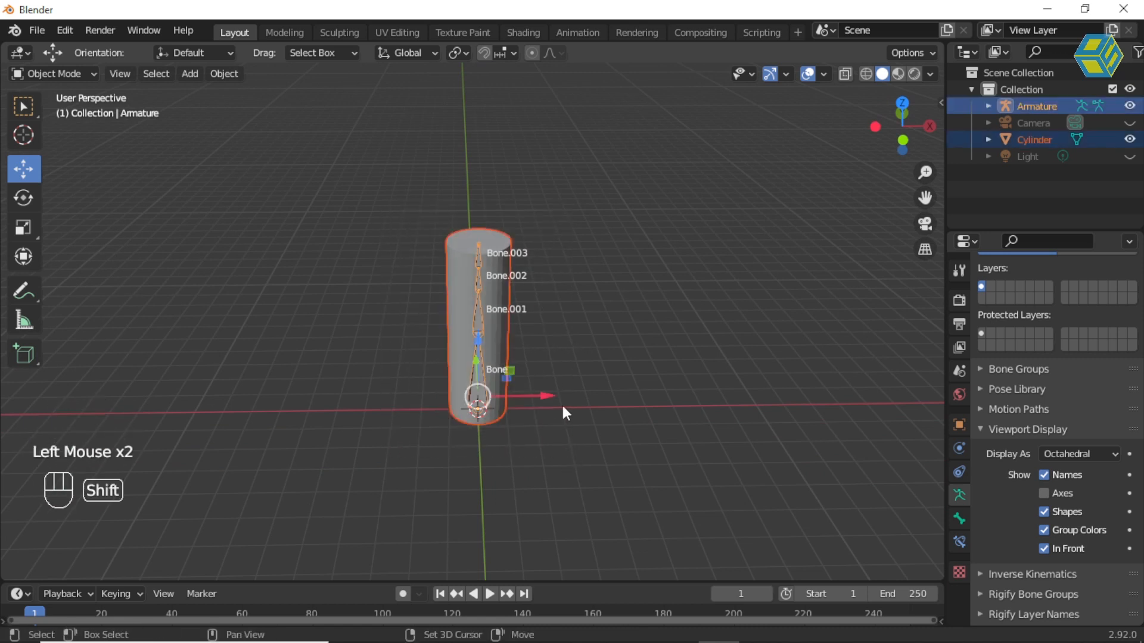
key("shift+d")
key("Return")
left_click_drag(549, 395, 381, 394)
Duplicate the original cylinder and armature again, move this copy along positive X, and deselect everything.
left_click_drag(420, 190, 571, 452)
key("shift+d")
key("Return")
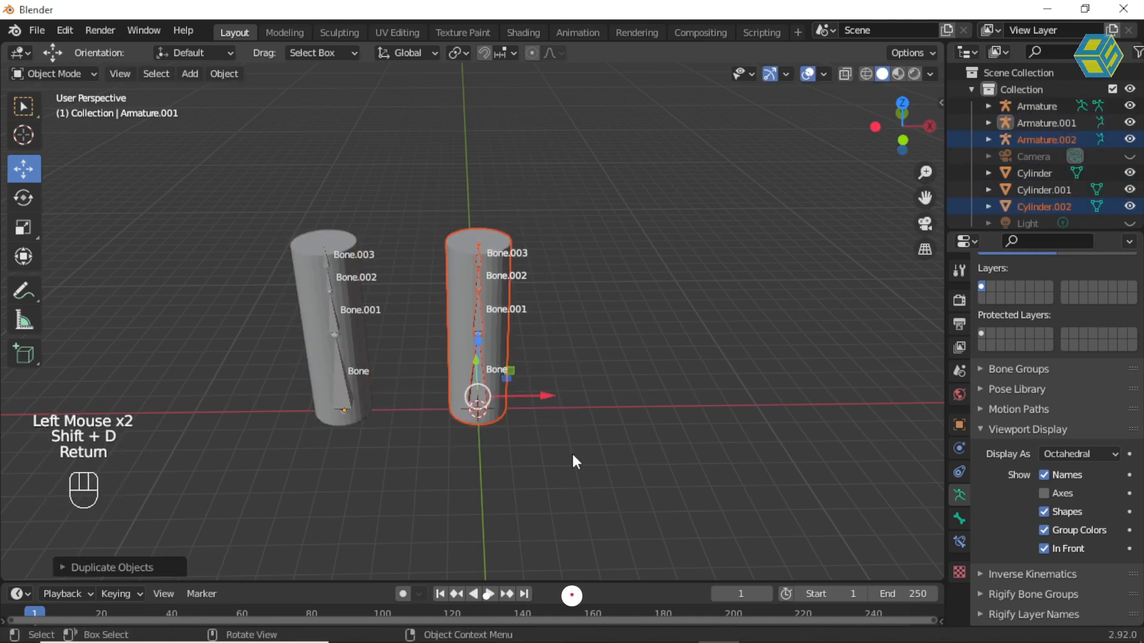
left_click_drag(544, 389, 732, 382)
left_click(756, 309)
mouse_move(515, 287)
middle_mouse_down()
mouse_move(526, 250)
mouse_move(526, 275)
middle_mouse_up()
scroll(526, 268, "up", 1)
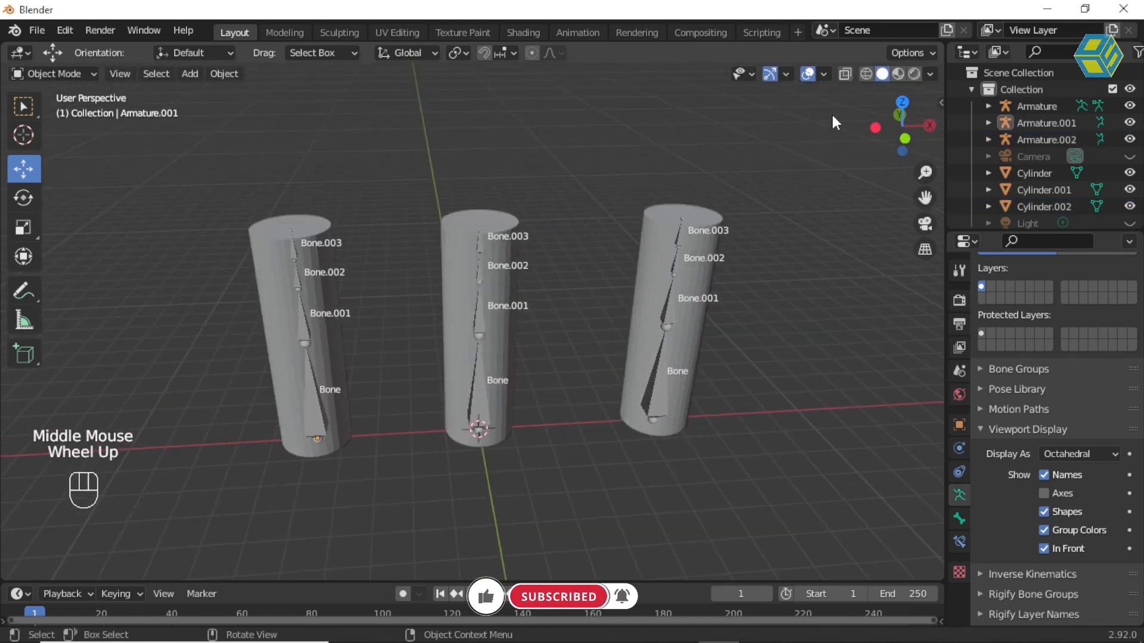
Enable X-ray in solid shading so the bones can be seen through the cylinders.
left_click(865, 74)
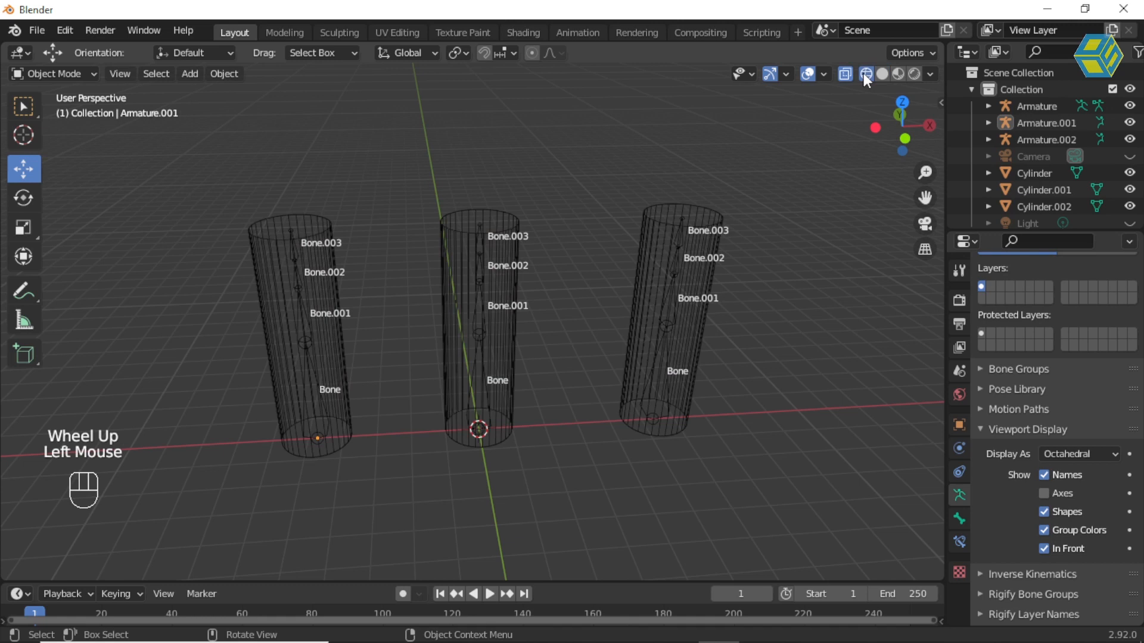
left_click(880, 75)
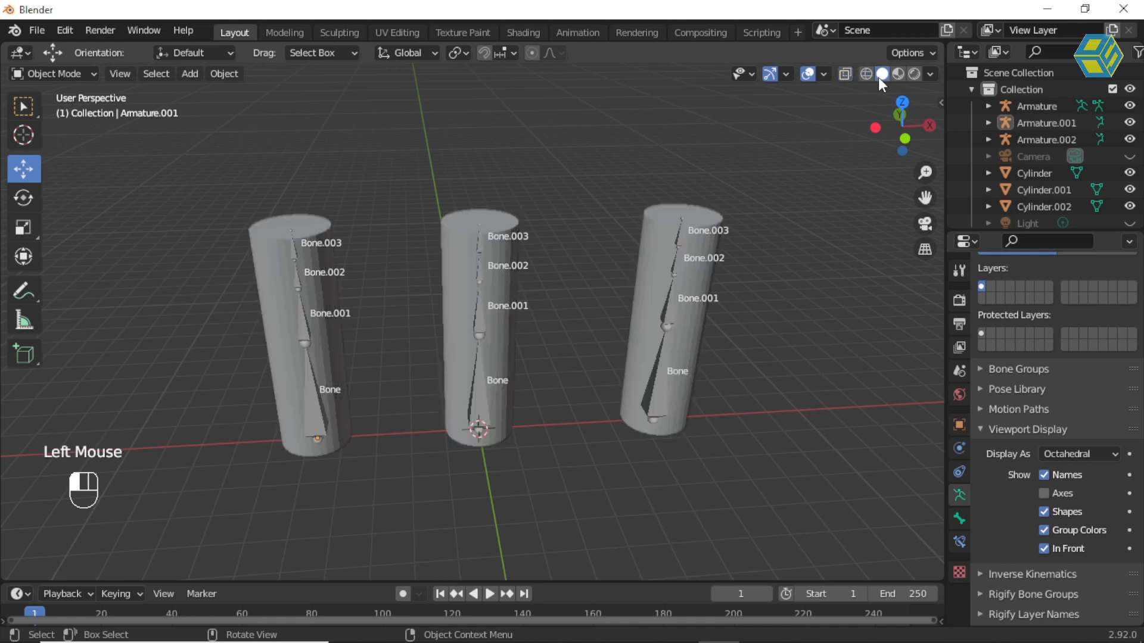
left_click(845, 74)
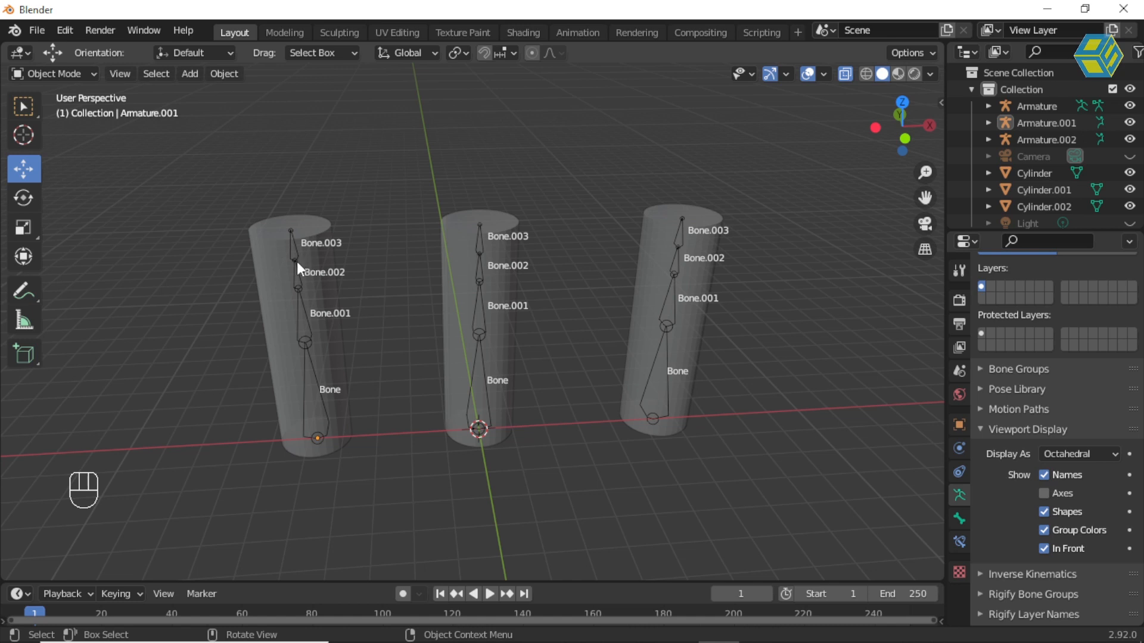
In Edit Mode, add one horizontal loop cut around the middle of the left cylinder, and return to Object Mode.
left_click(275, 263)
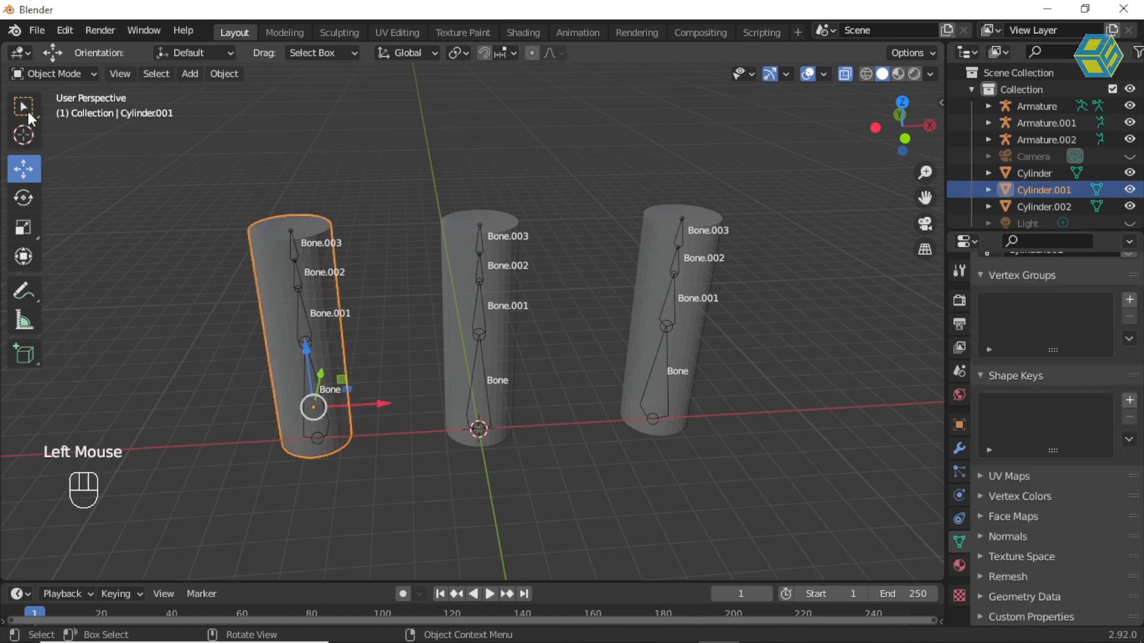
left_click(48, 70)
left_click(55, 109)
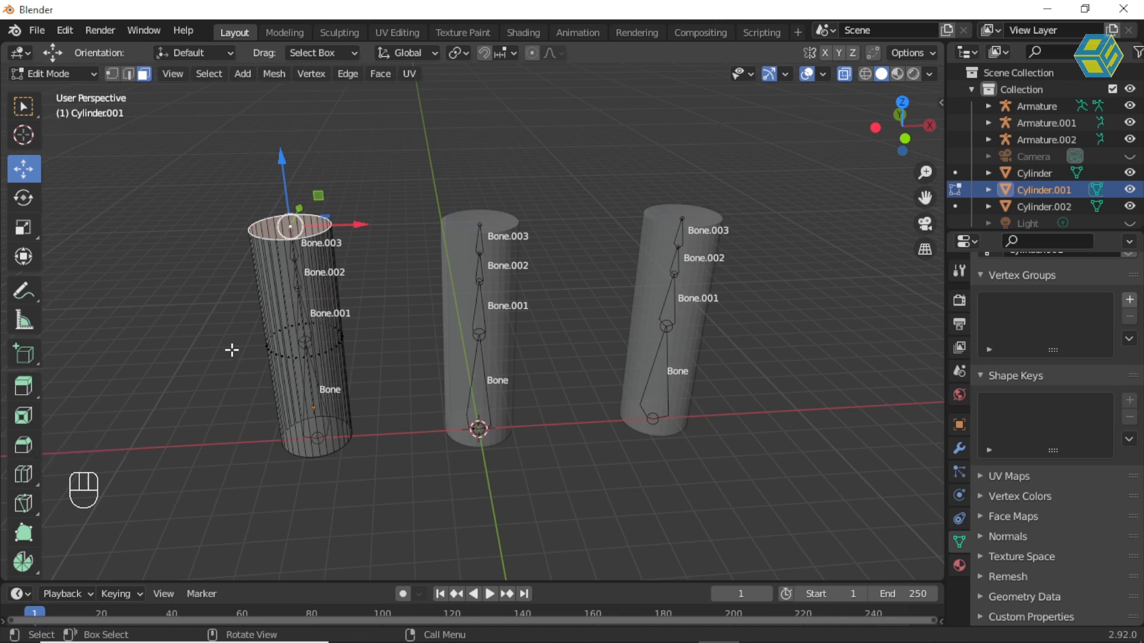
middle_click_drag(228, 343, 241, 292)
left_click(129, 73)
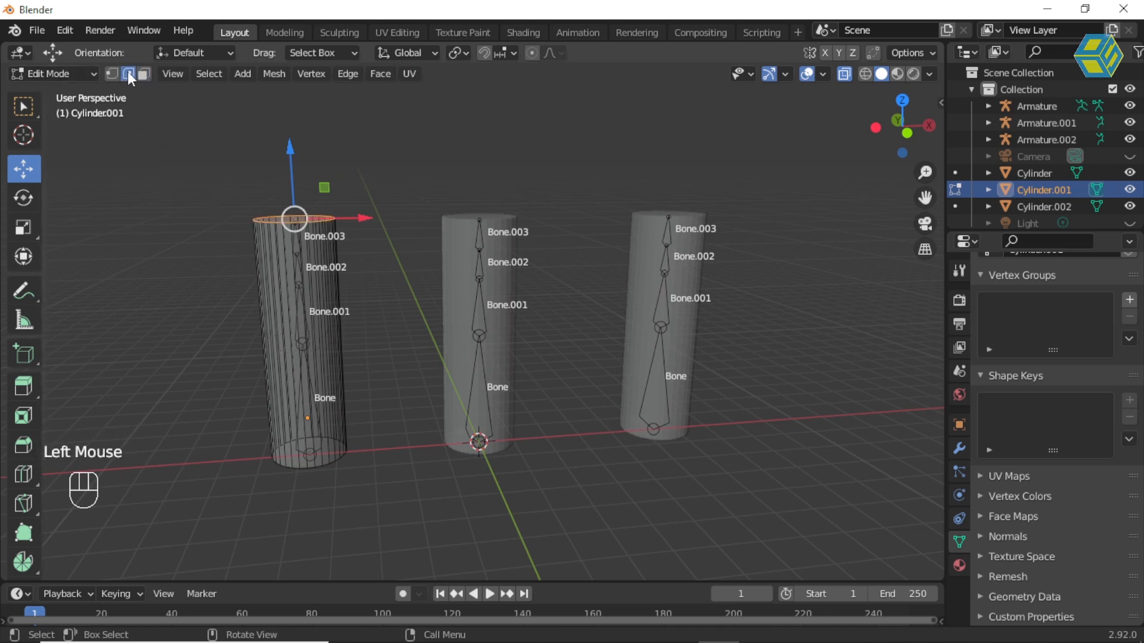
left_click(24, 474)
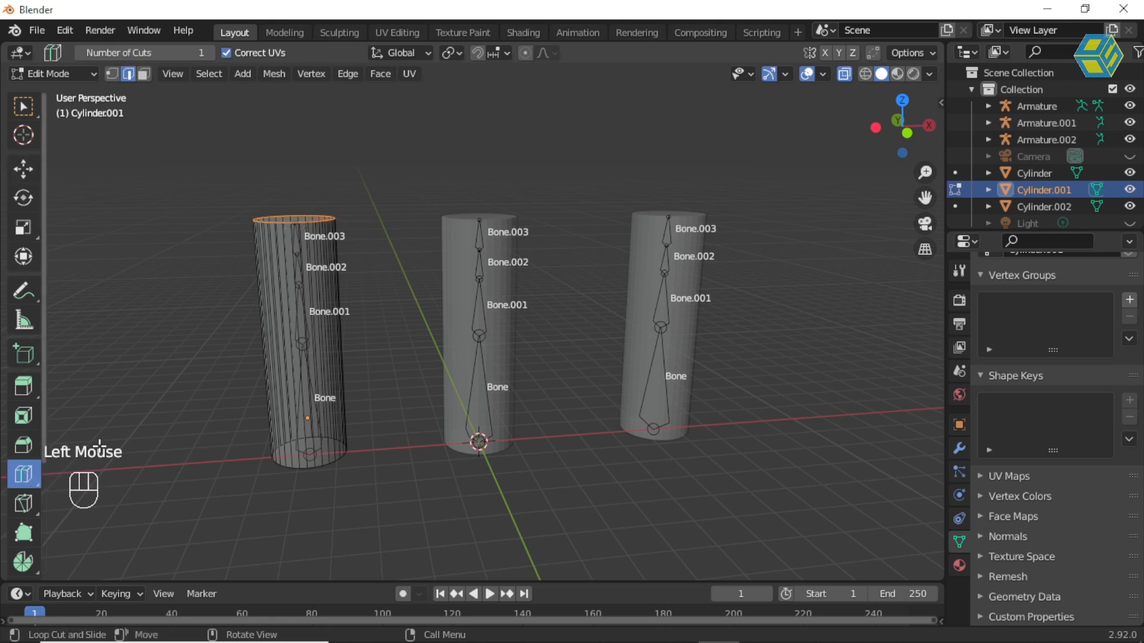
left_click(302, 344)
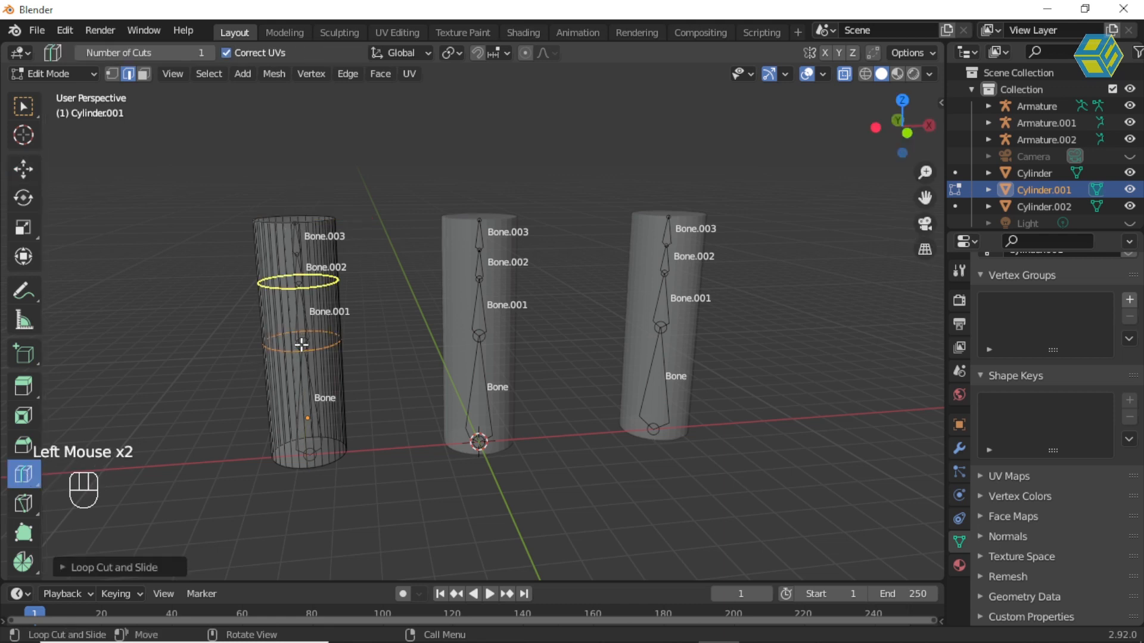
left_click(23, 108)
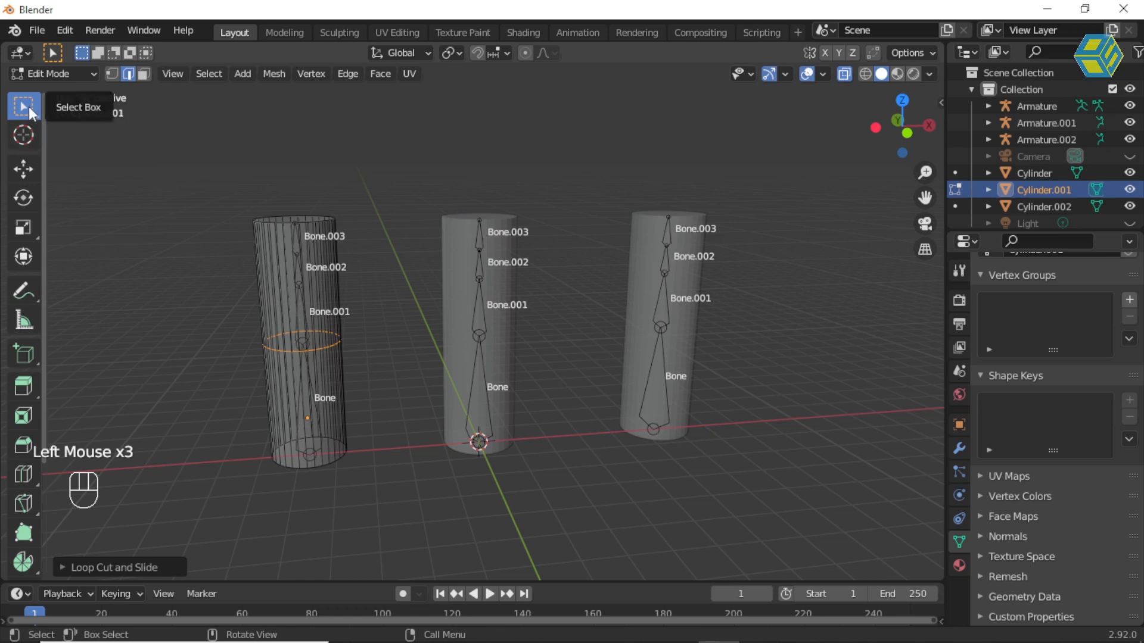
left_click(50, 75)
left_click(58, 92)
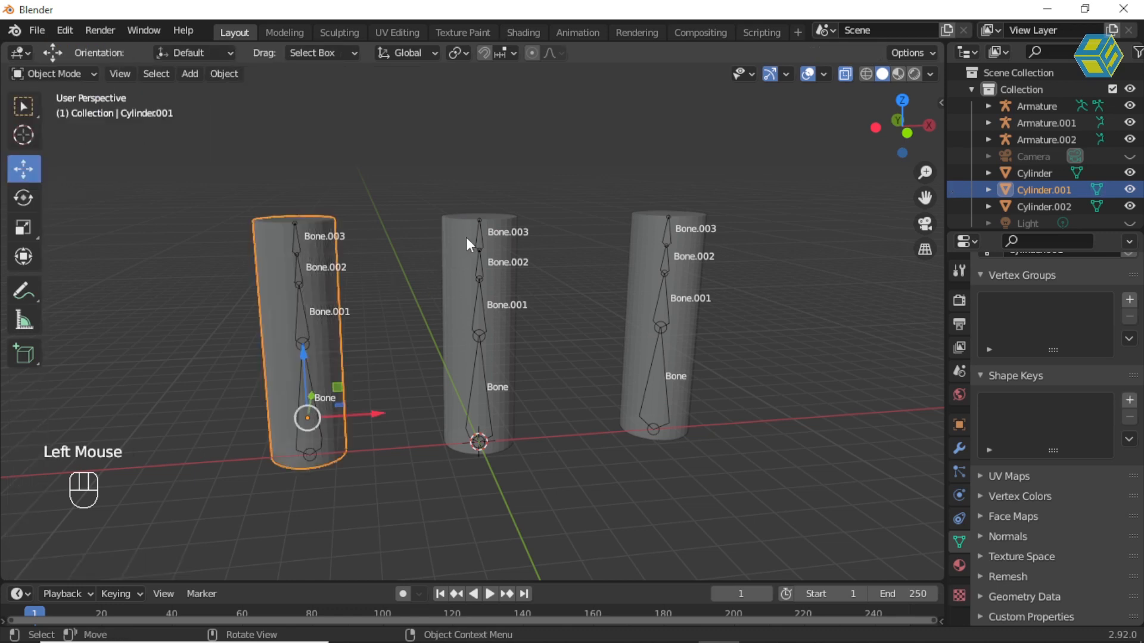
Add three horizontal loop cuts to the centre cylinder, at mid-height and halfway up each half, and return to Object Mode.
left_click(464, 236)
left_click(54, 74)
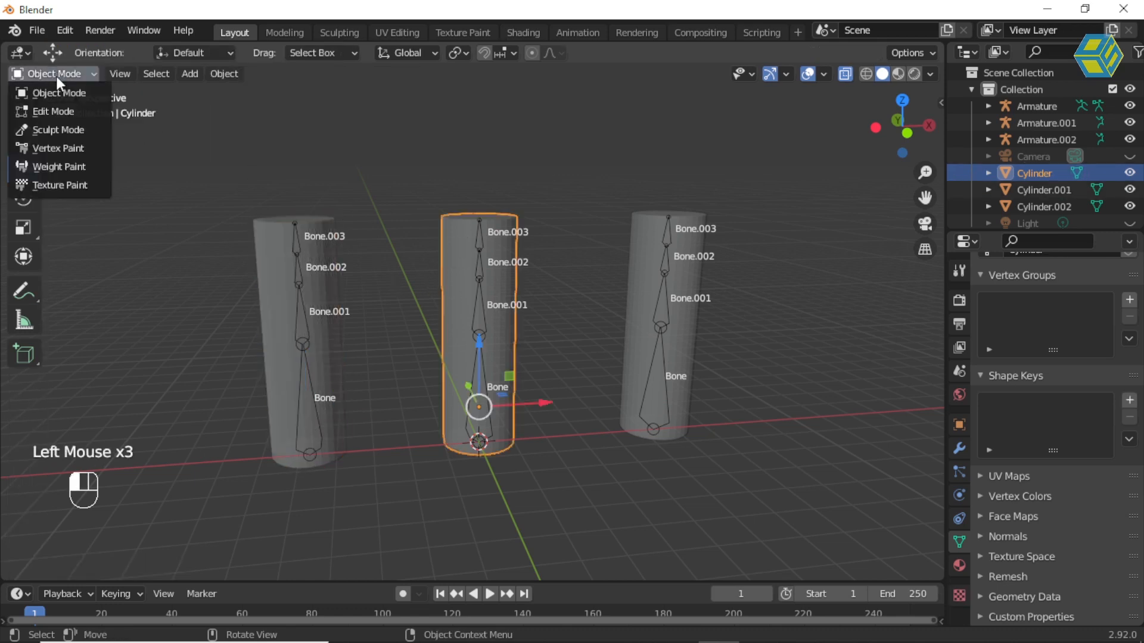
left_click(62, 109)
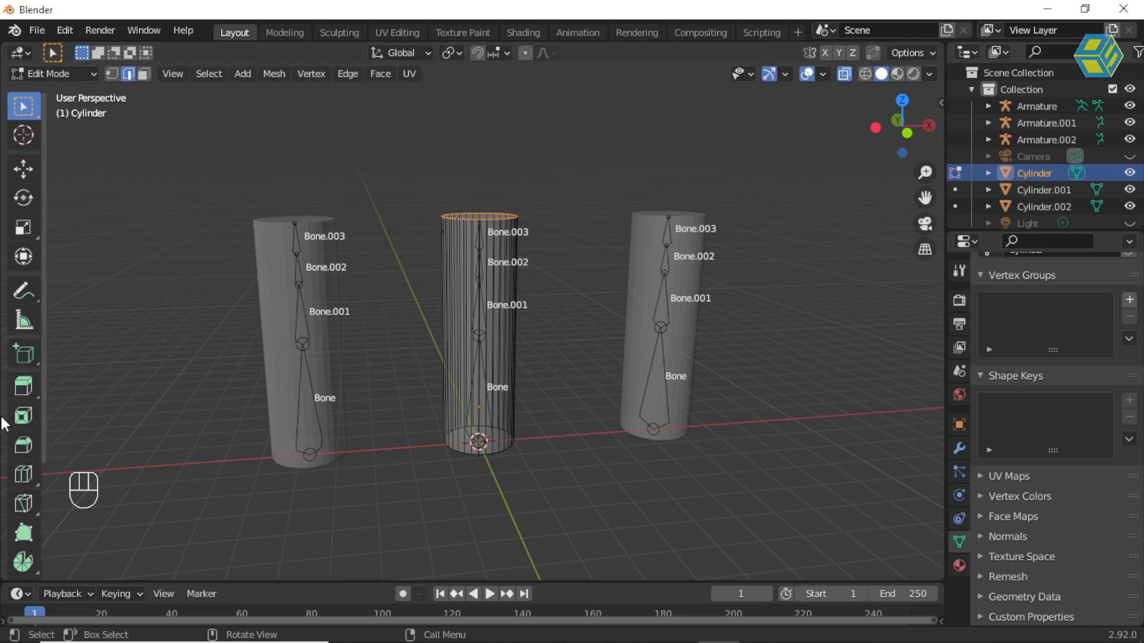
left_click(28, 474)
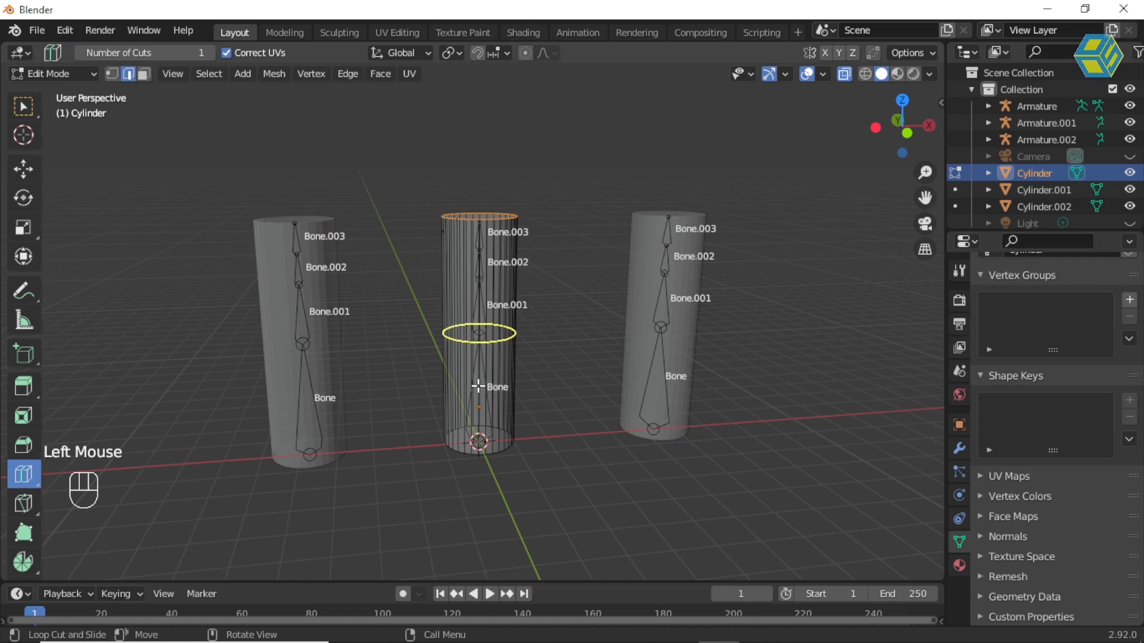
left_click(477, 383)
left_click(488, 273)
left_click(486, 384)
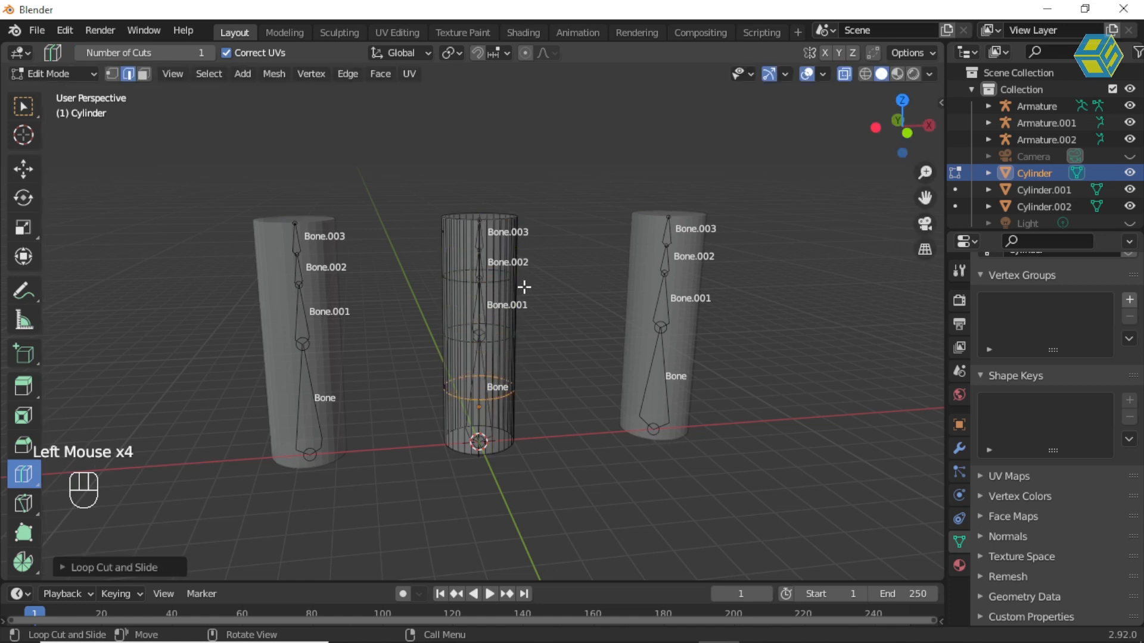
left_click(23, 107)
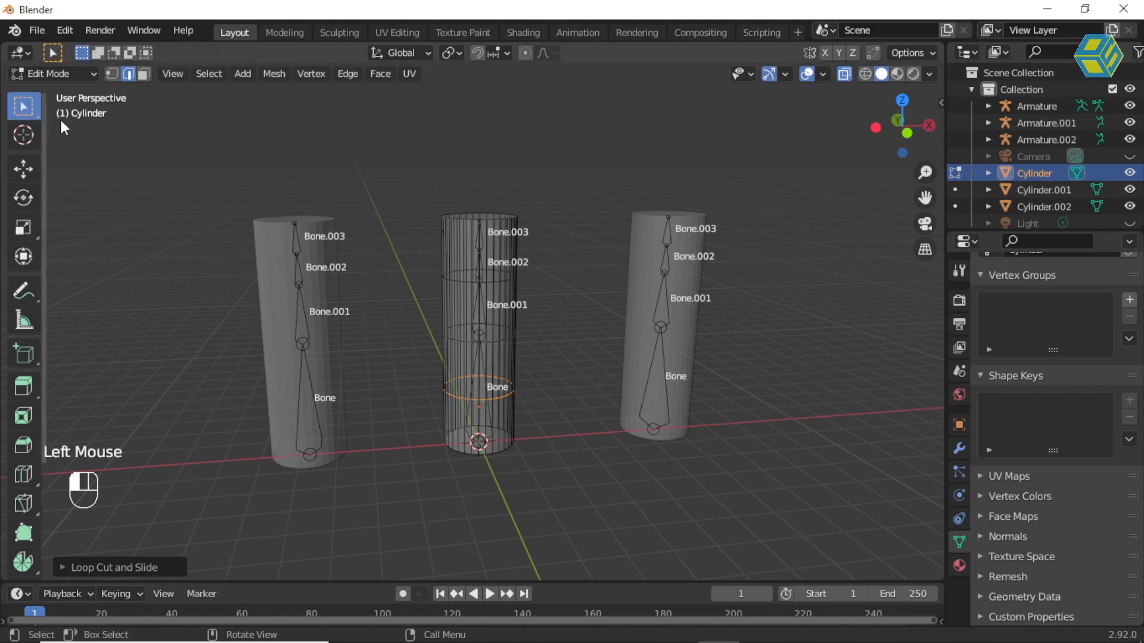
left_click(64, 127)
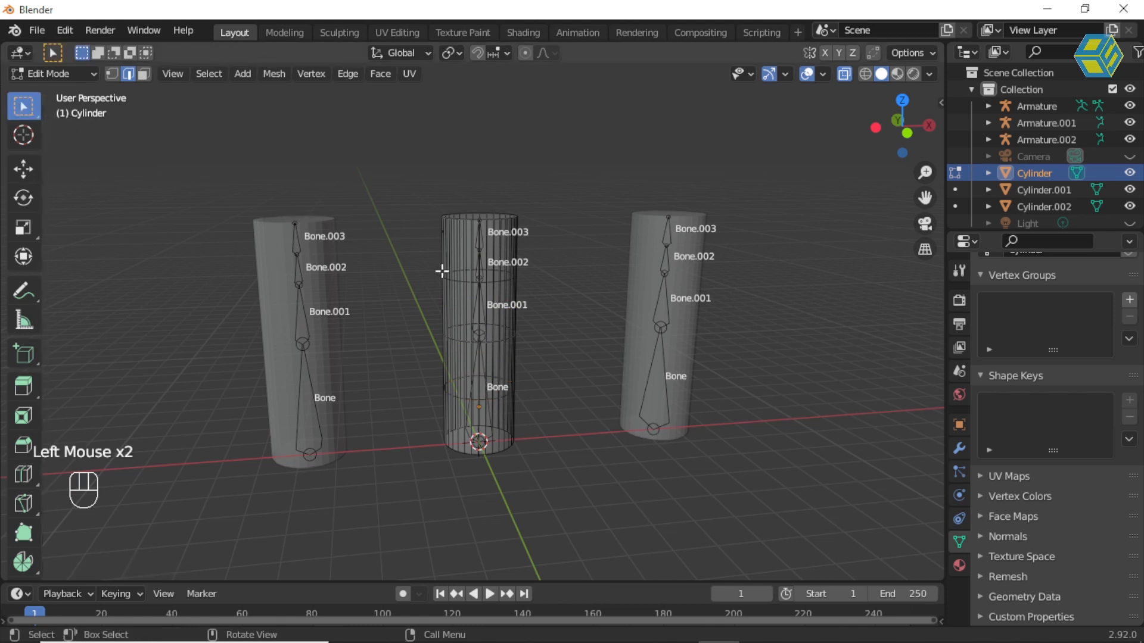
left_click(70, 76)
left_click(66, 88)
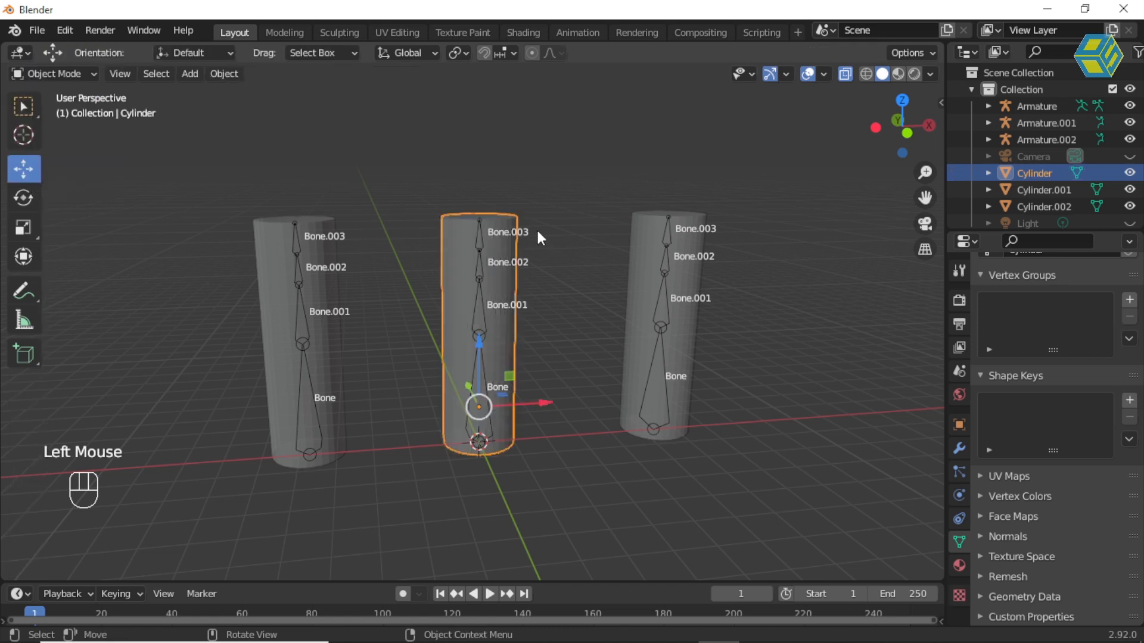
In Edit Mode, add a horizontal loop cut around the right cylinder.
left_click(648, 229)
left_click(49, 74)
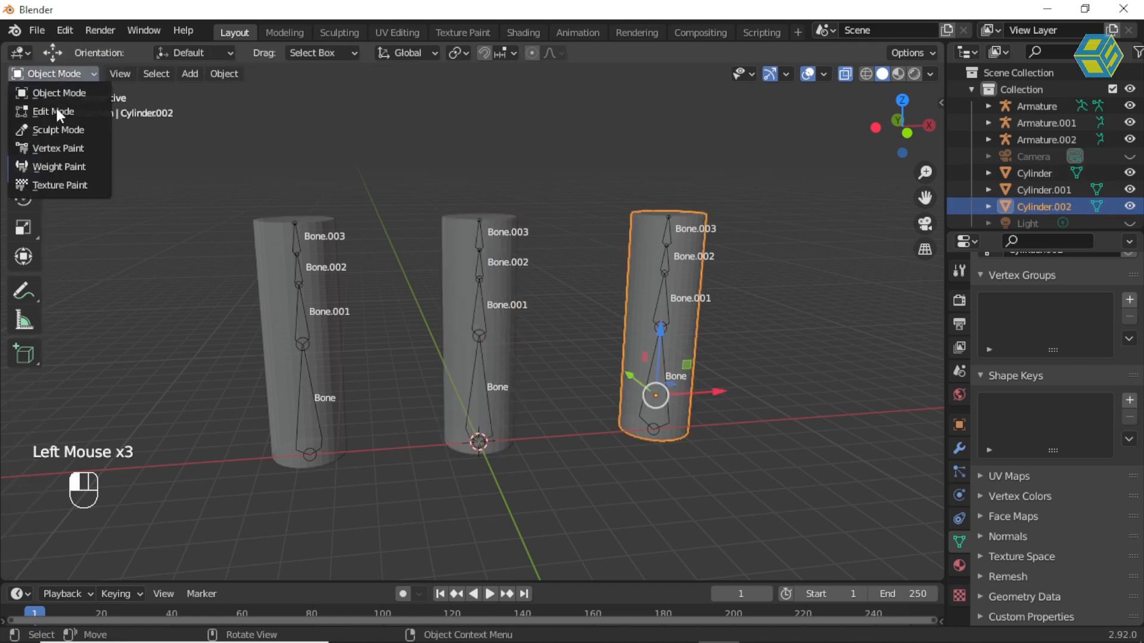
left_click(55, 94)
left_click(25, 474)
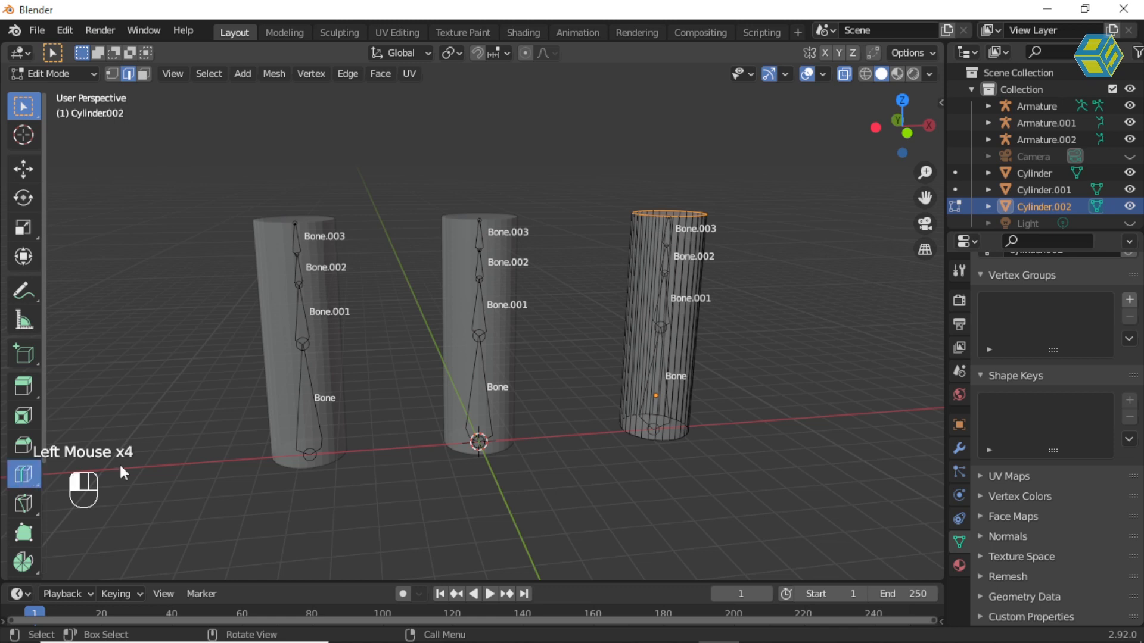
left_click(669, 327)
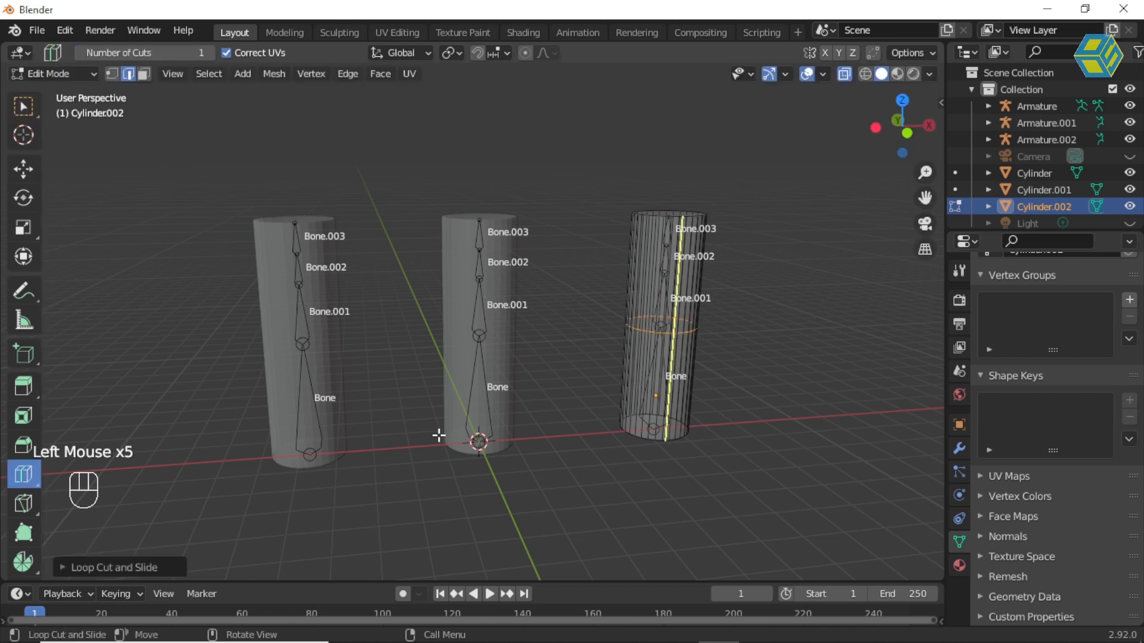
Set the number of cuts on the right cylinder to 13, return to Object Mode and deselect it.
left_click(159, 561)
left_click(273, 433)
double_click(273, 433)
triple_click(273, 433)
double_click(272, 433)
double_click(273, 433)
left_click(273, 433)
left_click(273, 433)
left_click(160, 433)
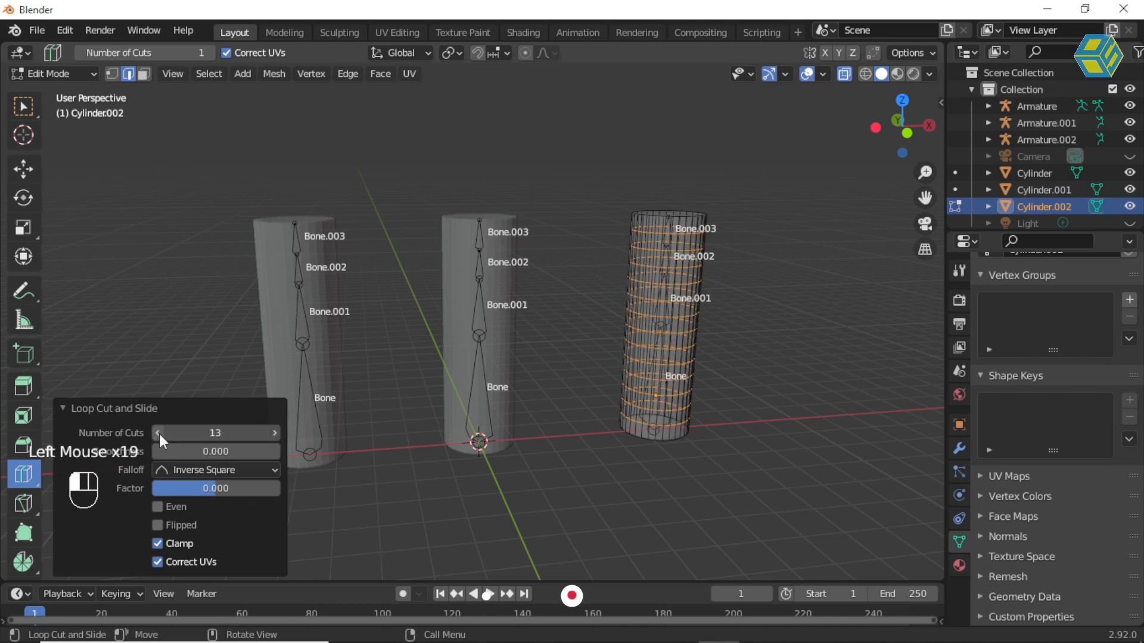
left_click(27, 113)
left_click_drag(63, 74, 66, 87)
left_click(561, 124)
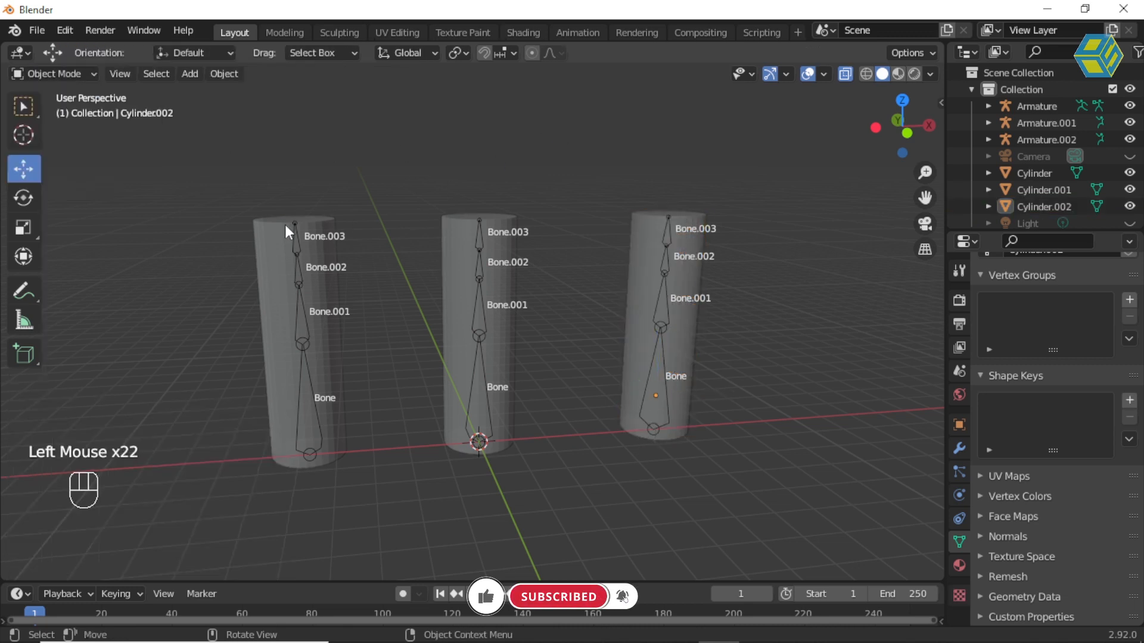
Select all three cylinders and display the scene in wireframe shading with X-ray turned off.
left_click(277, 243)
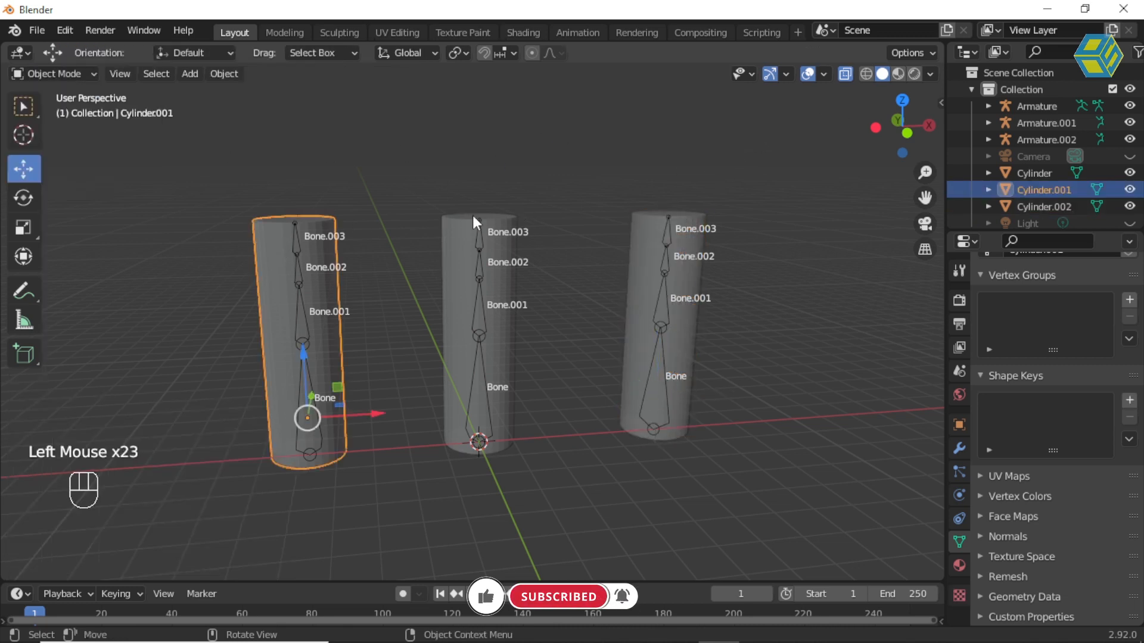
left_click(453, 234, "shift")
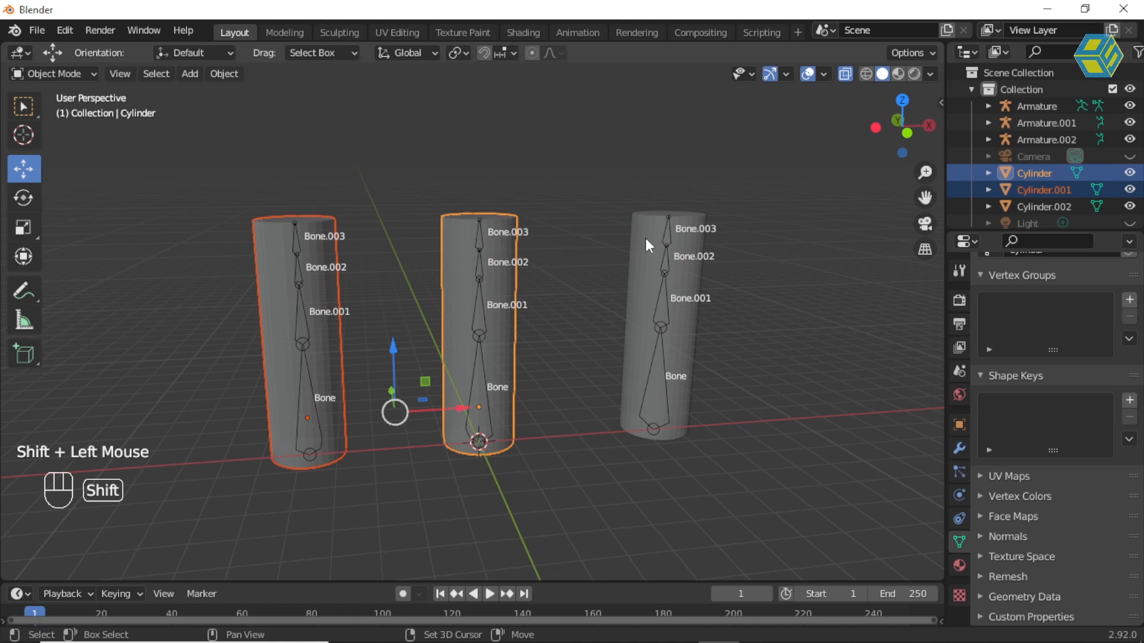
left_click(649, 245, "shift")
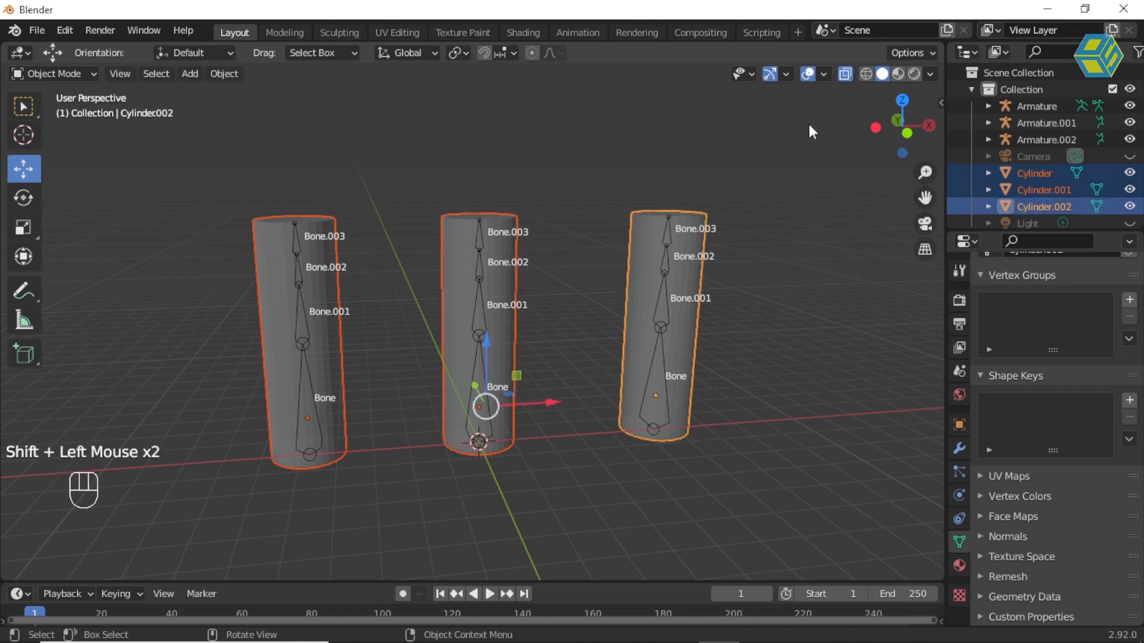
left_click(865, 74)
left_click(845, 73)
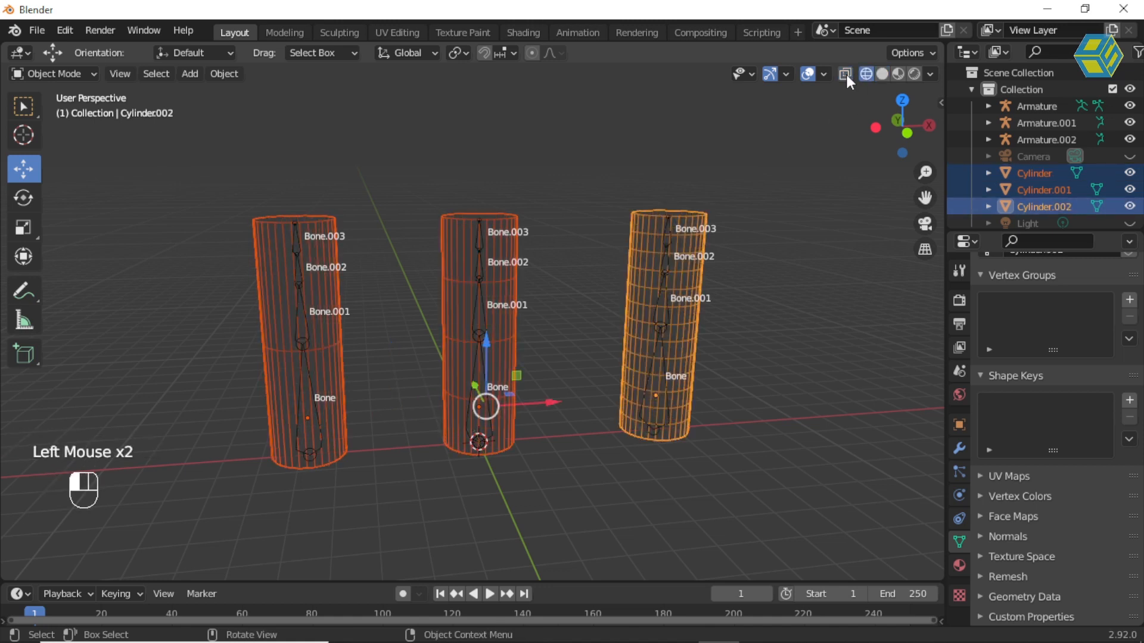
Compare the loop cuts by selecting each cylinder in turn, then clear the selection and return to solid shading.
left_click(844, 74)
left_click(843, 73)
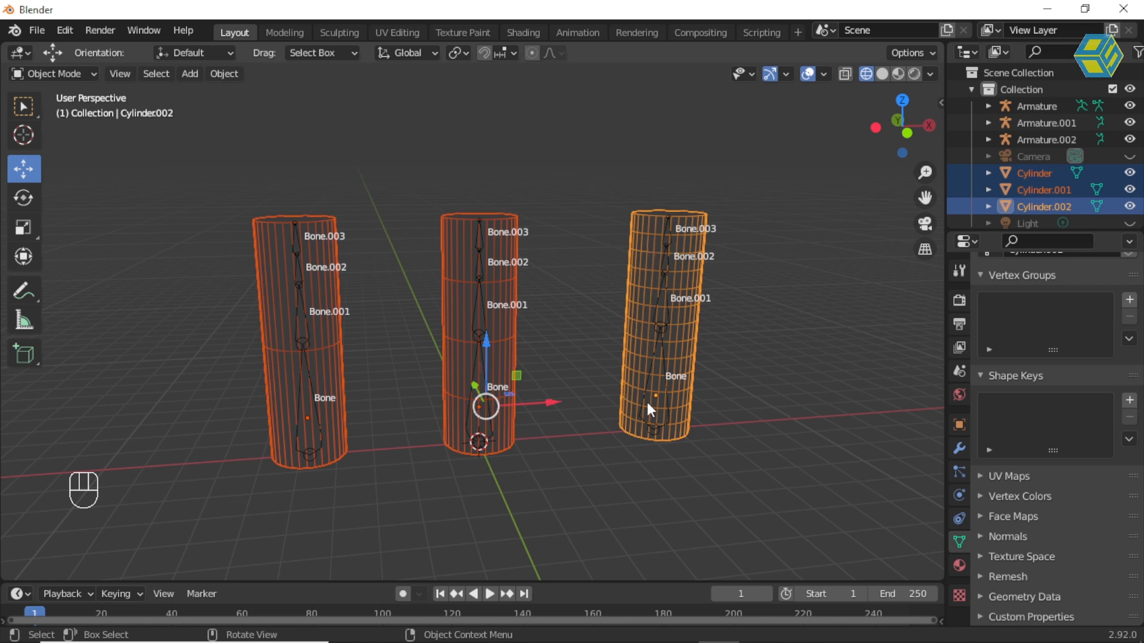
left_click(771, 376)
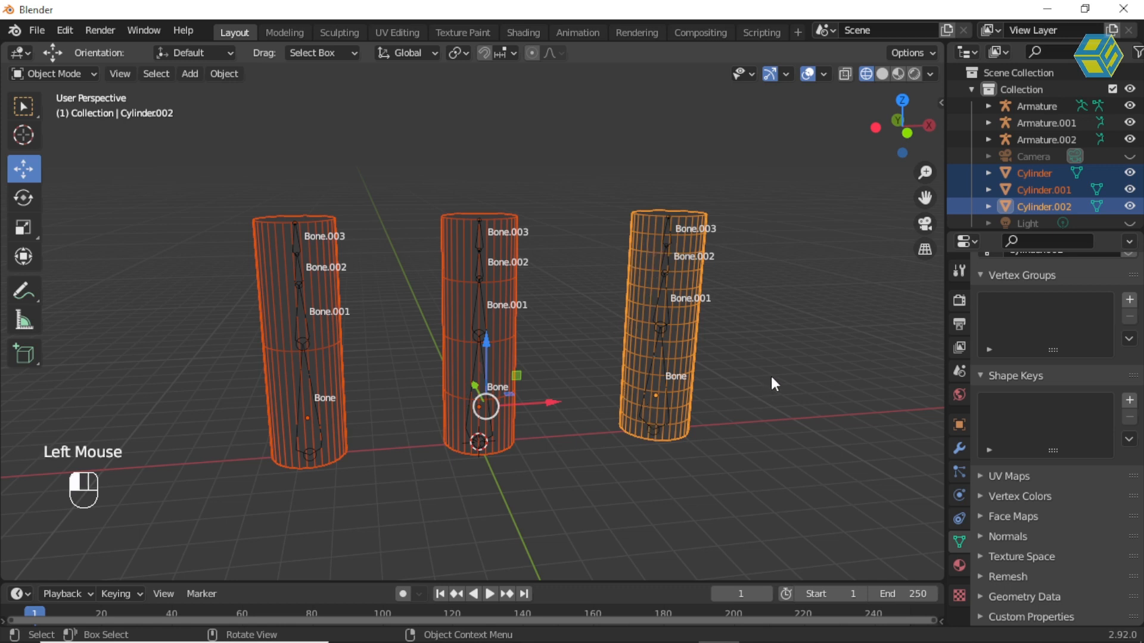
left_click(330, 338)
left_click(501, 343)
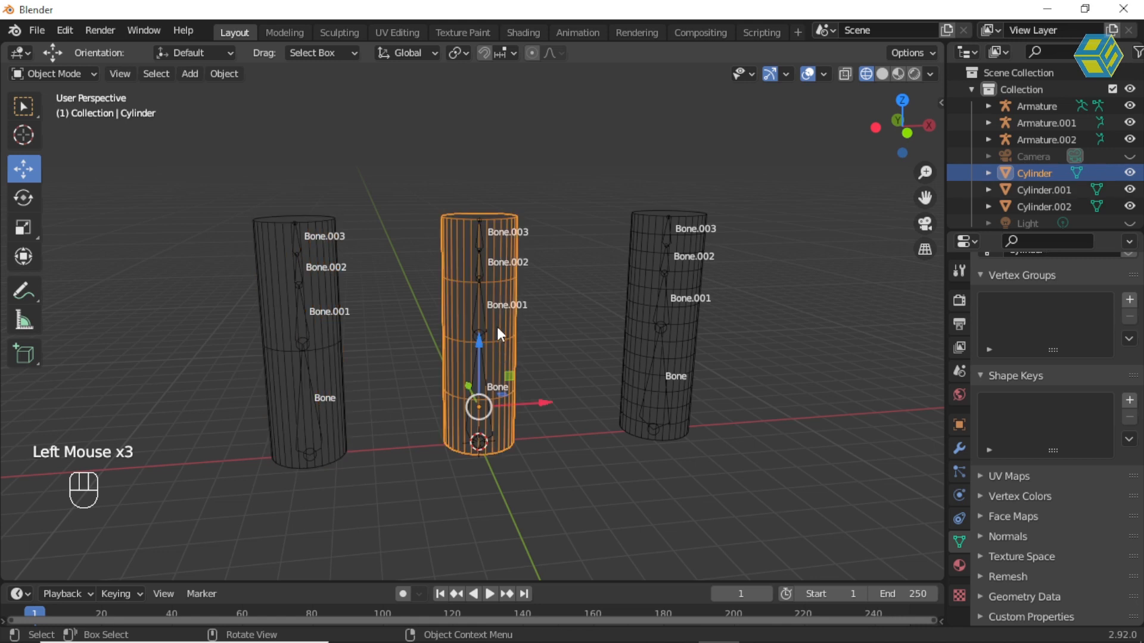
left_click(638, 334)
left_click(785, 304)
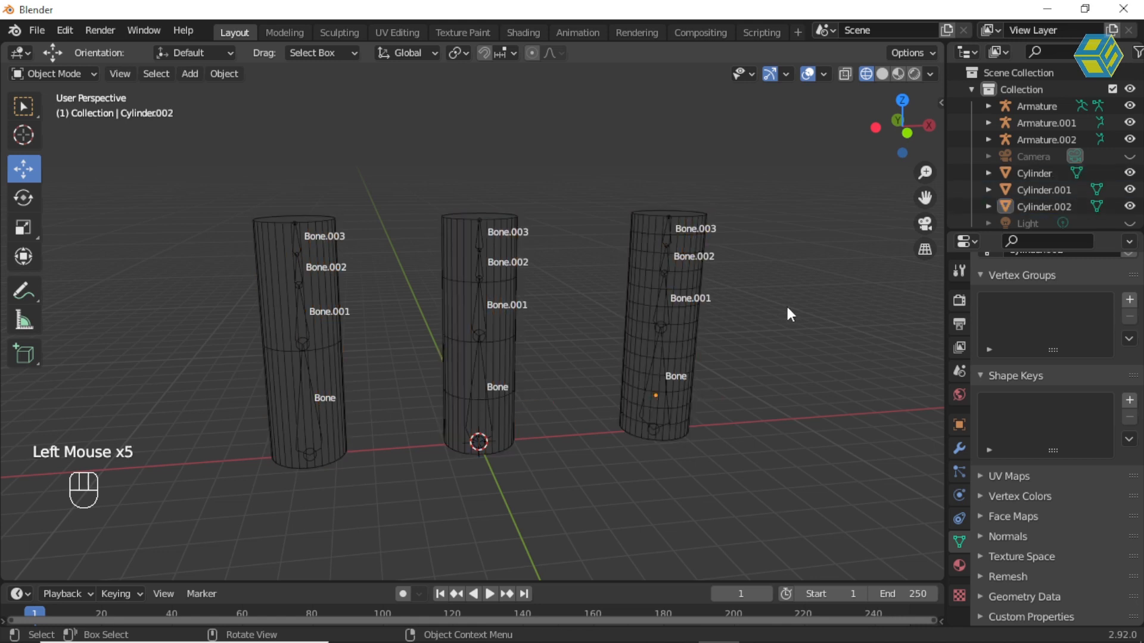
left_click(881, 74)
middle_click_drag(553, 275, 539, 298)
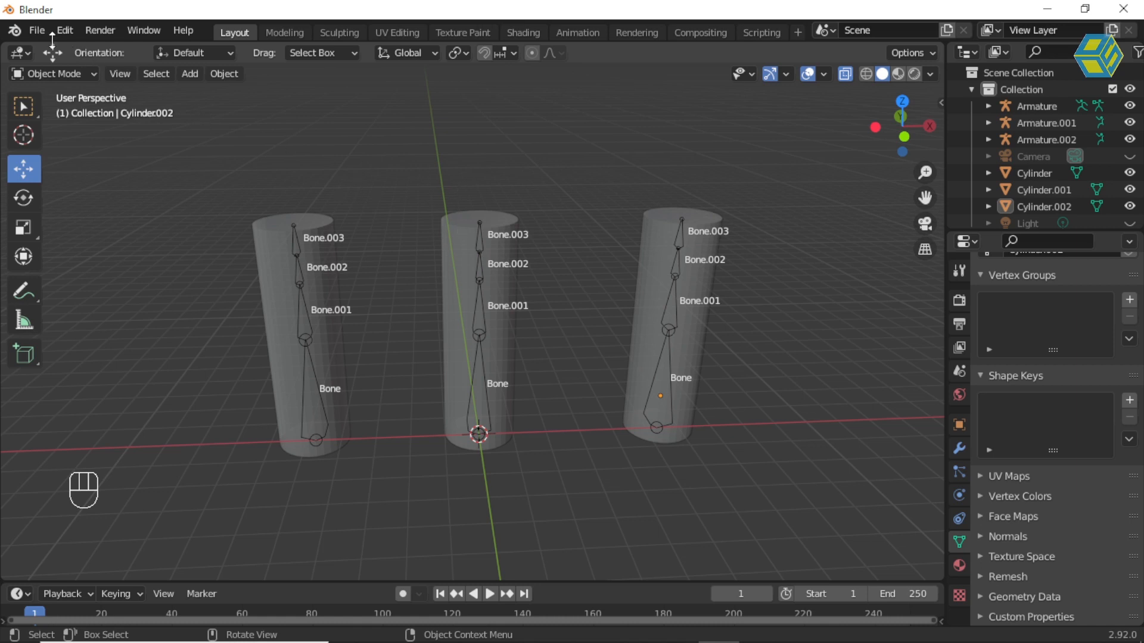
Save the scene as untitled.blend in the D:\Video Youtube 3D Blender\Singel Bone Part 4 folder.
left_click(37, 29)
left_click(91, 140)
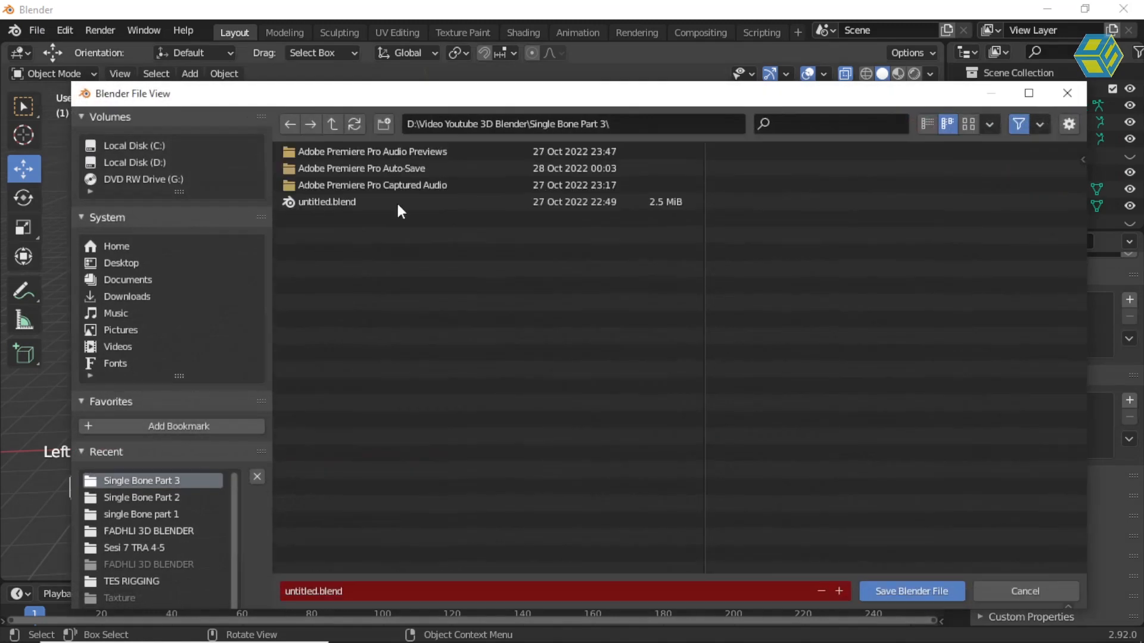
left_click(331, 124)
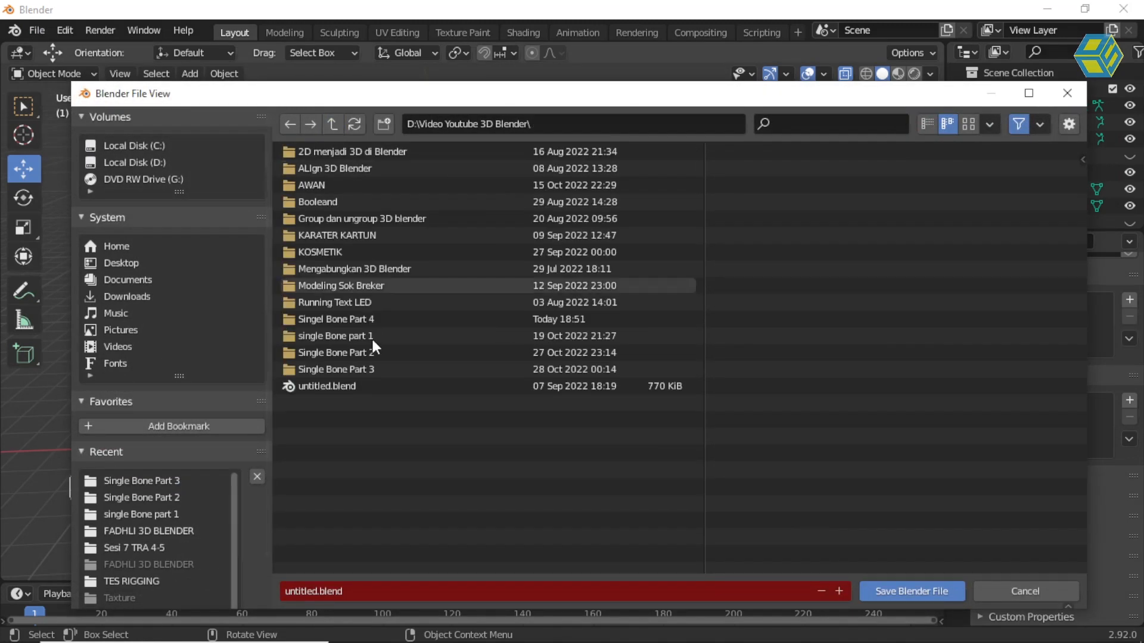
left_click(364, 320)
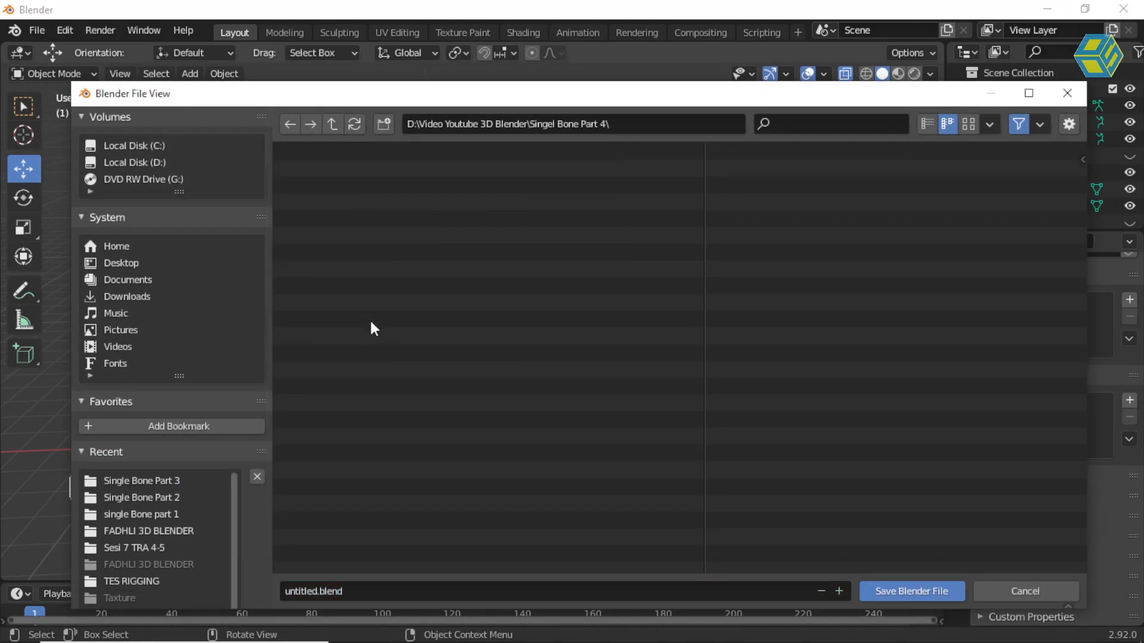
left_click(362, 588)
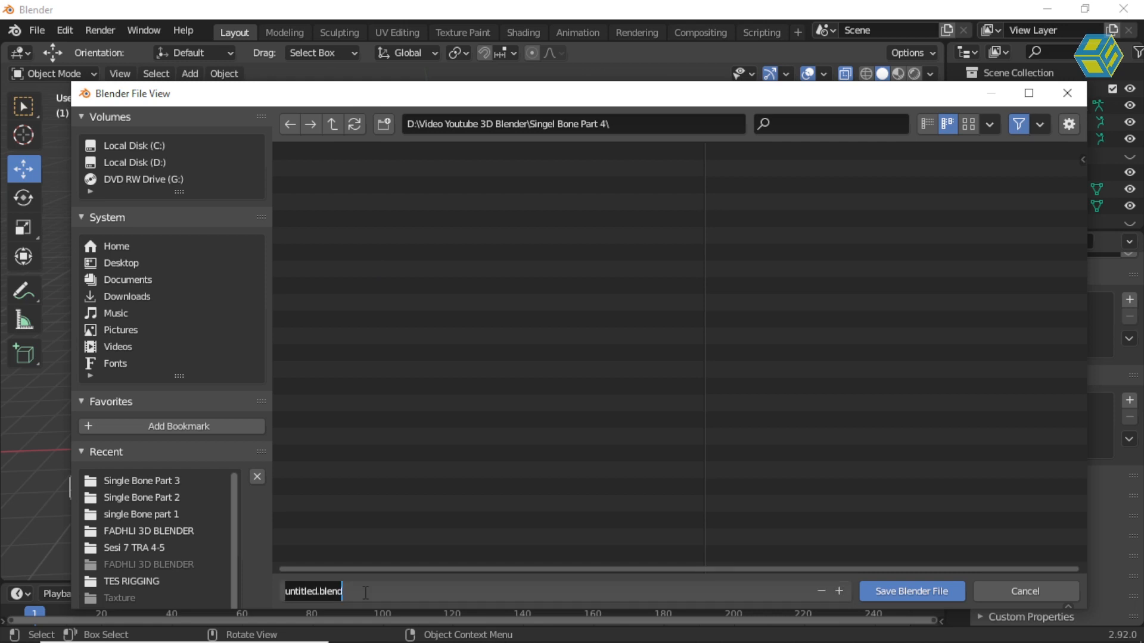
left_click(927, 593)
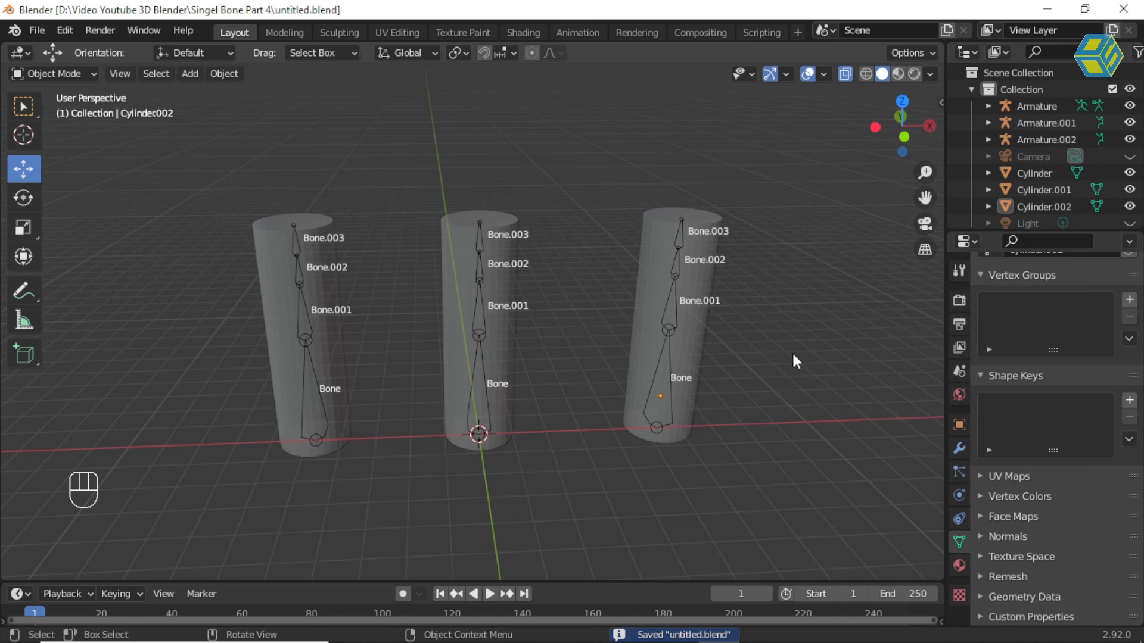
left_click(807, 331)
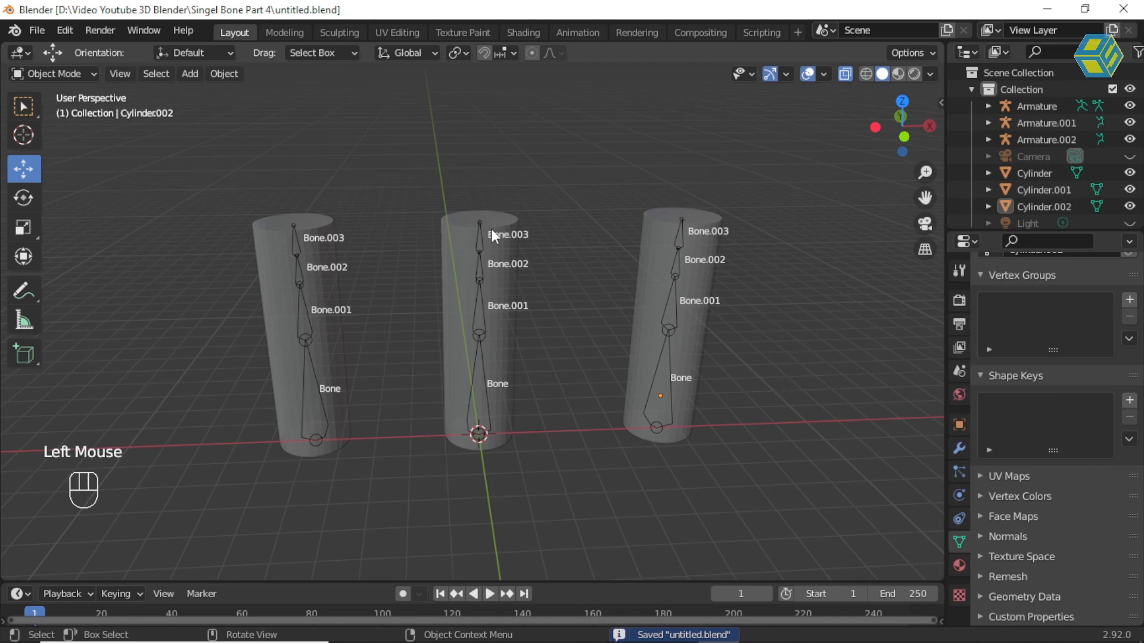
left_click(355, 241)
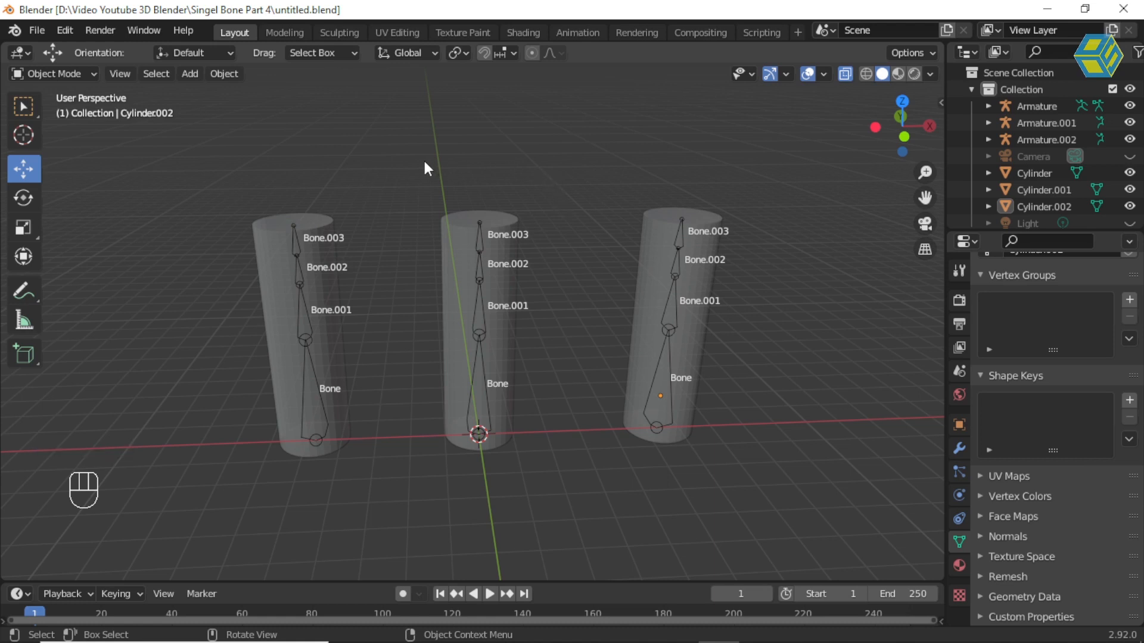
left_click(372, 203)
left_click(354, 245)
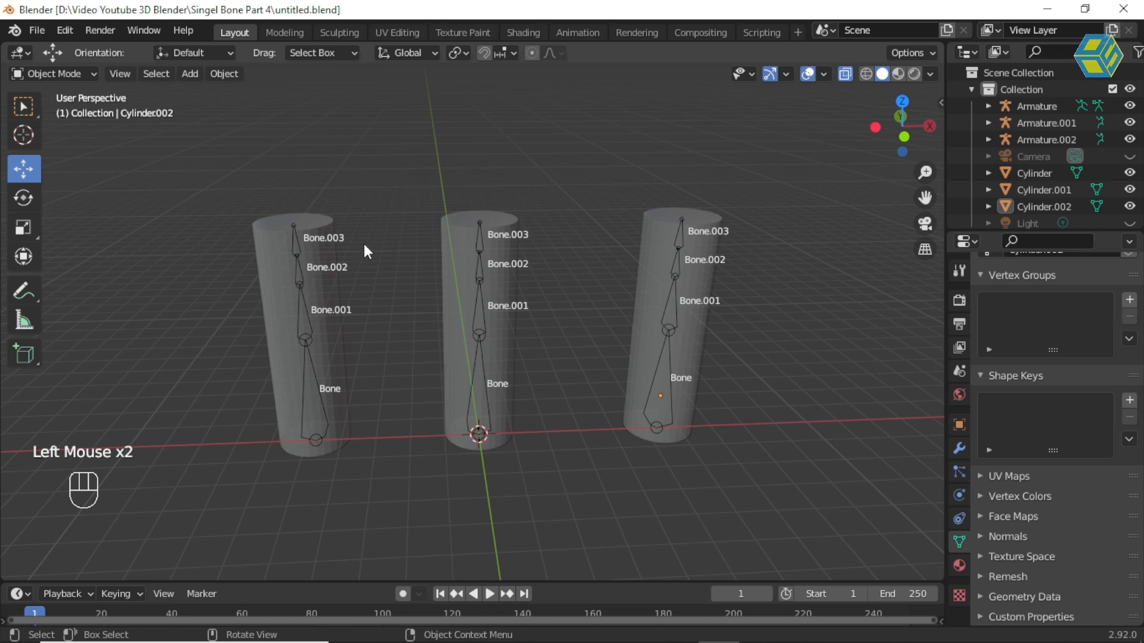
left_click(320, 232)
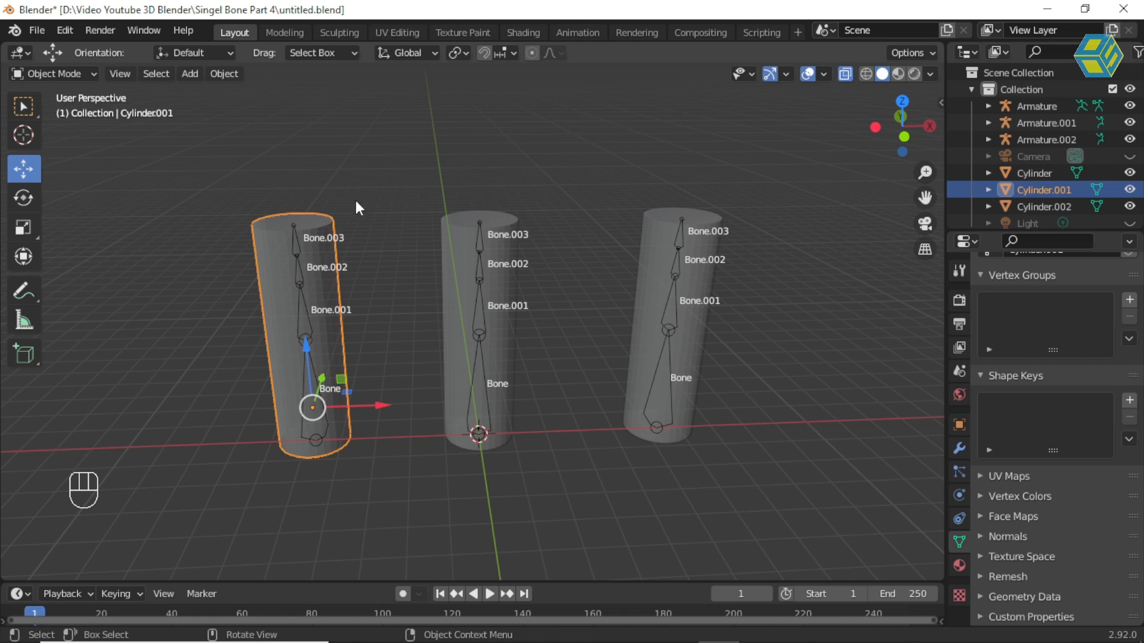
left_click(455, 235)
left_click(655, 220)
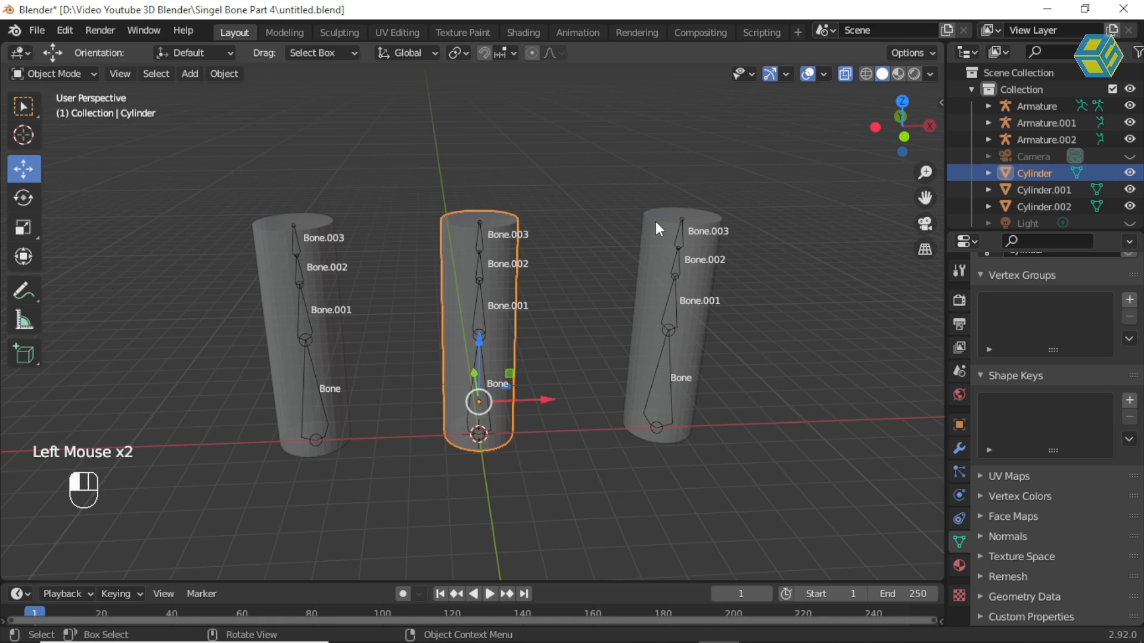
Turn off X-ray display in the solid viewport and leave all objects deselected.
left_click(845, 73)
left_click(439, 205)
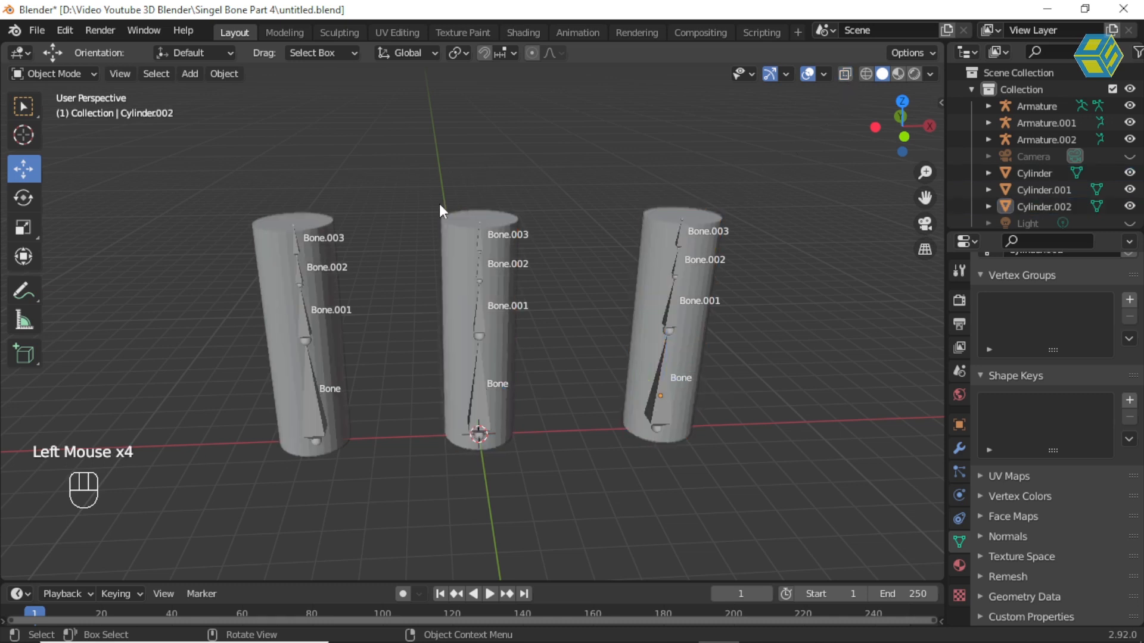
left_click(315, 236)
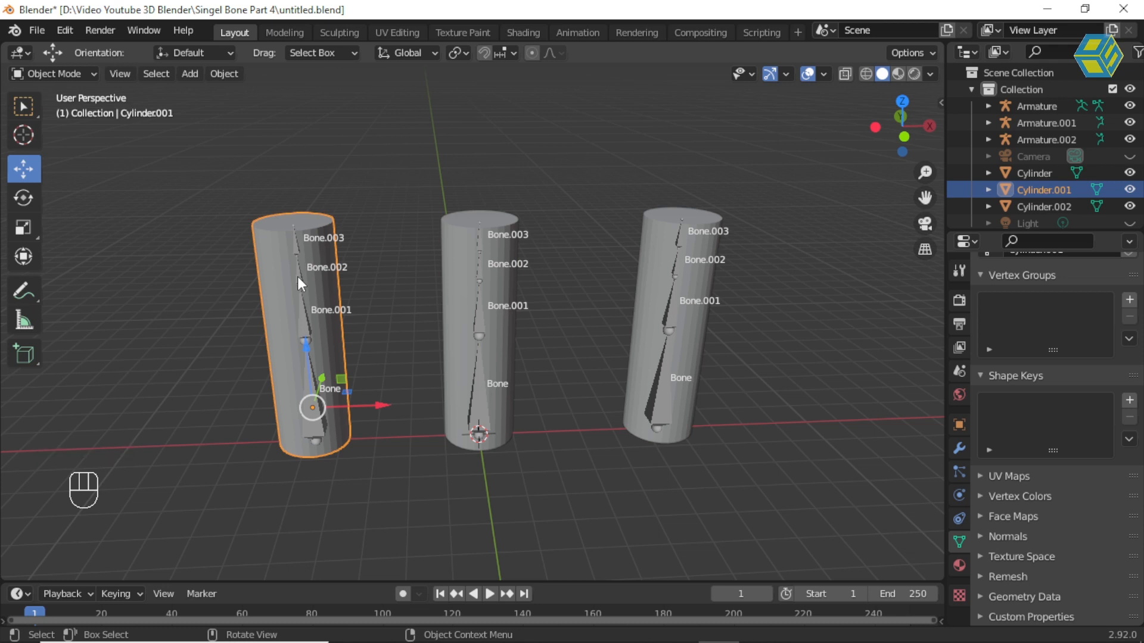
left_click(367, 201)
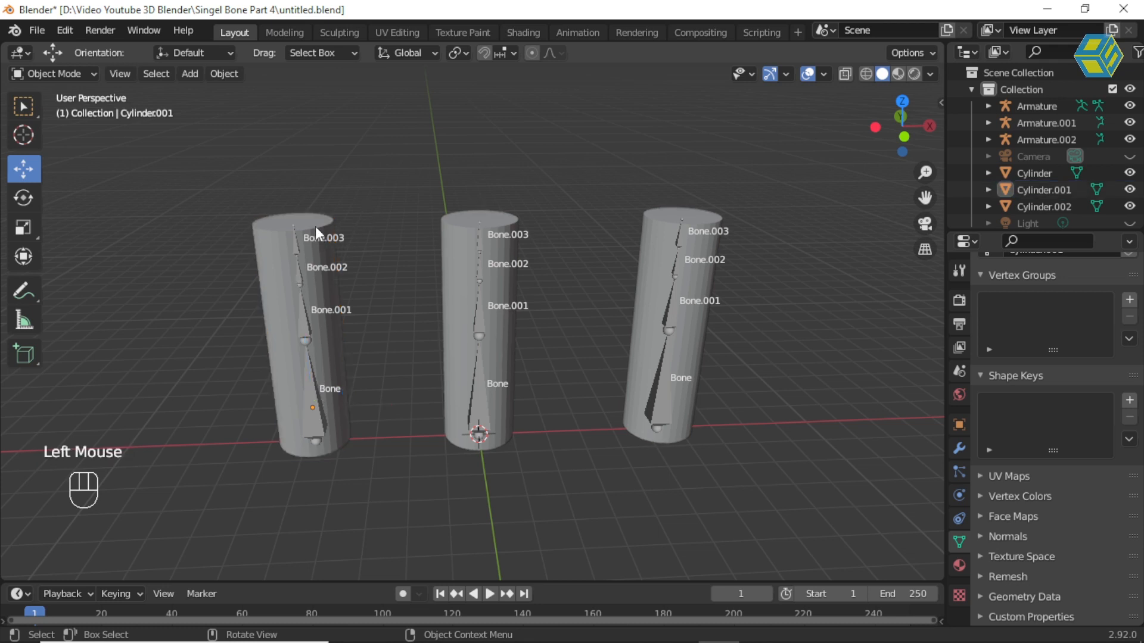
Select the left cylinder and its armature, and parent the cylinder to the armature with automatic weights.
left_click(314, 223)
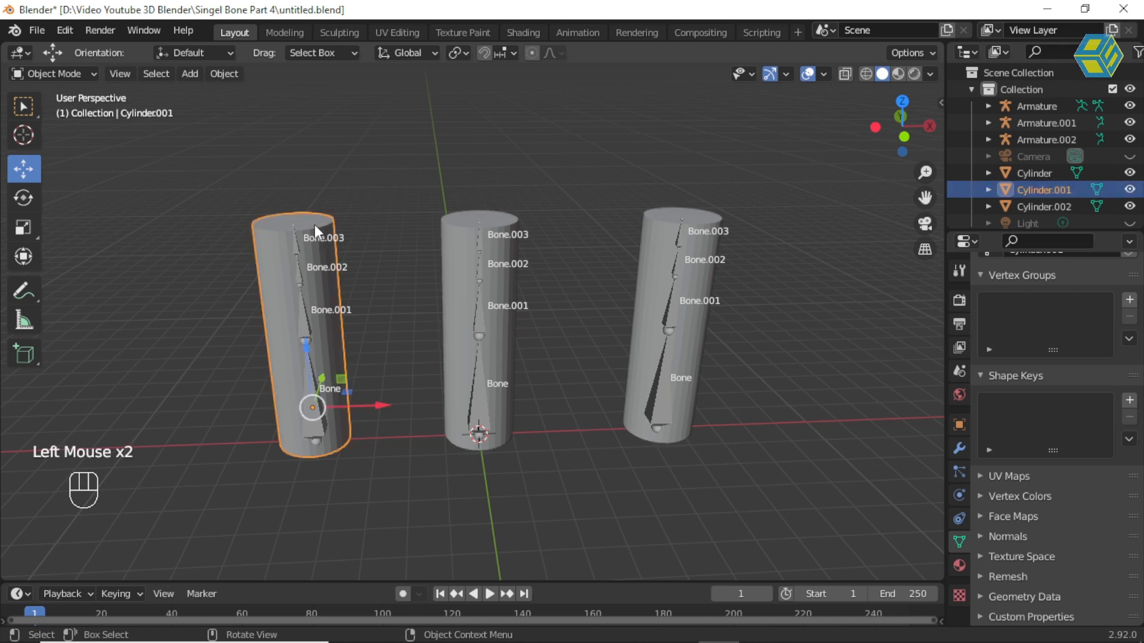
left_click(302, 320, "shift")
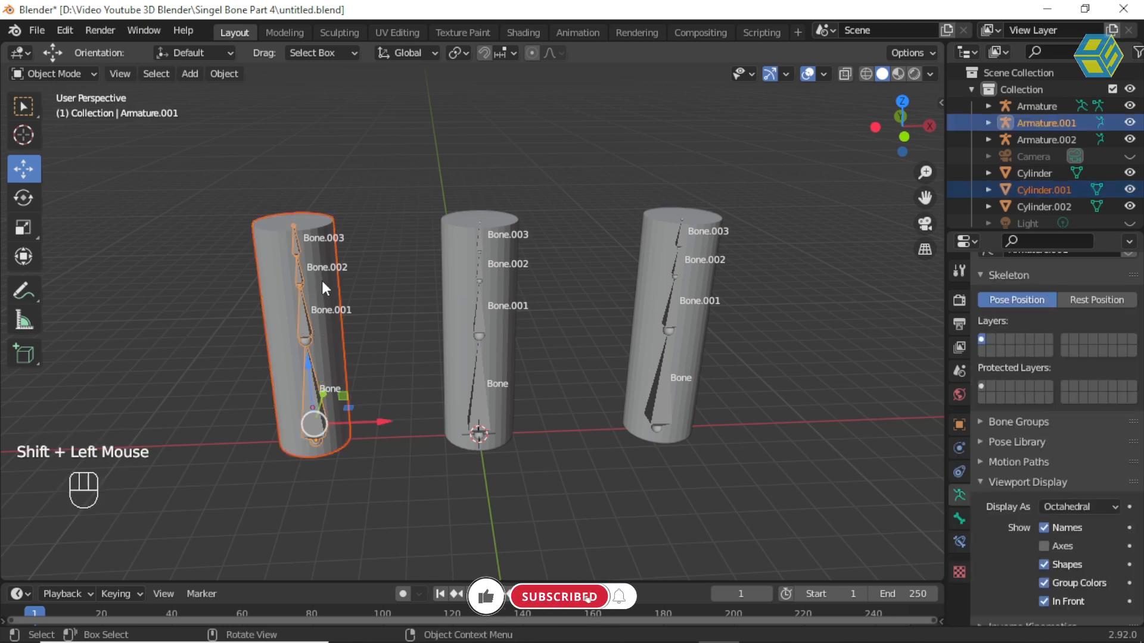
right_click(327, 234)
mouse_move(308, 379)
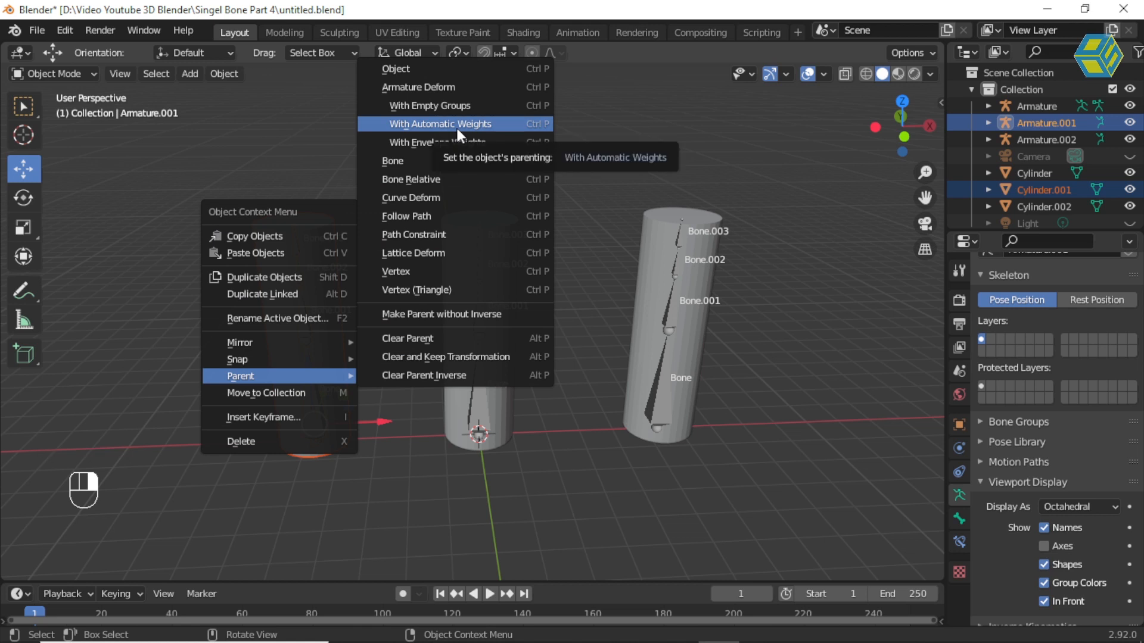
left_click(536, 125)
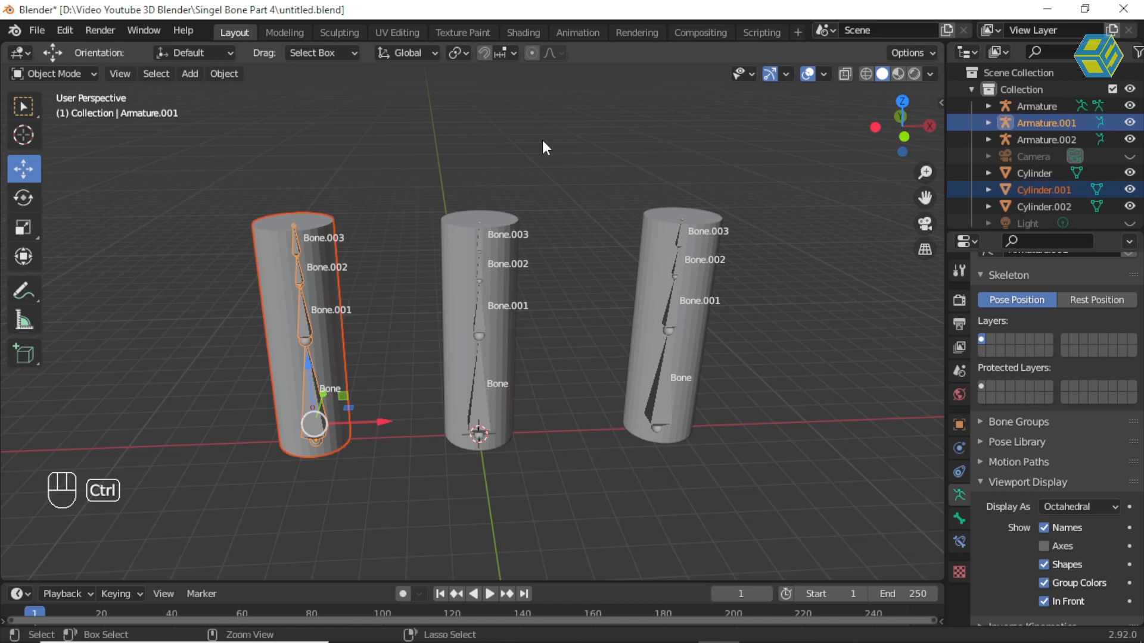
key("ctrl+p")
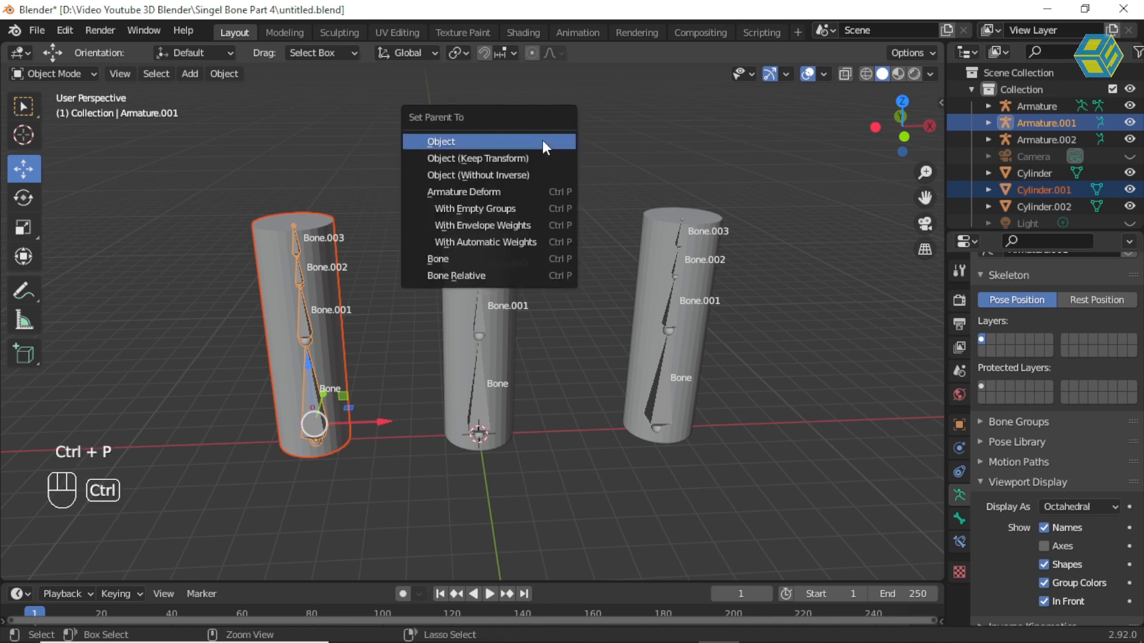
left_click(487, 241)
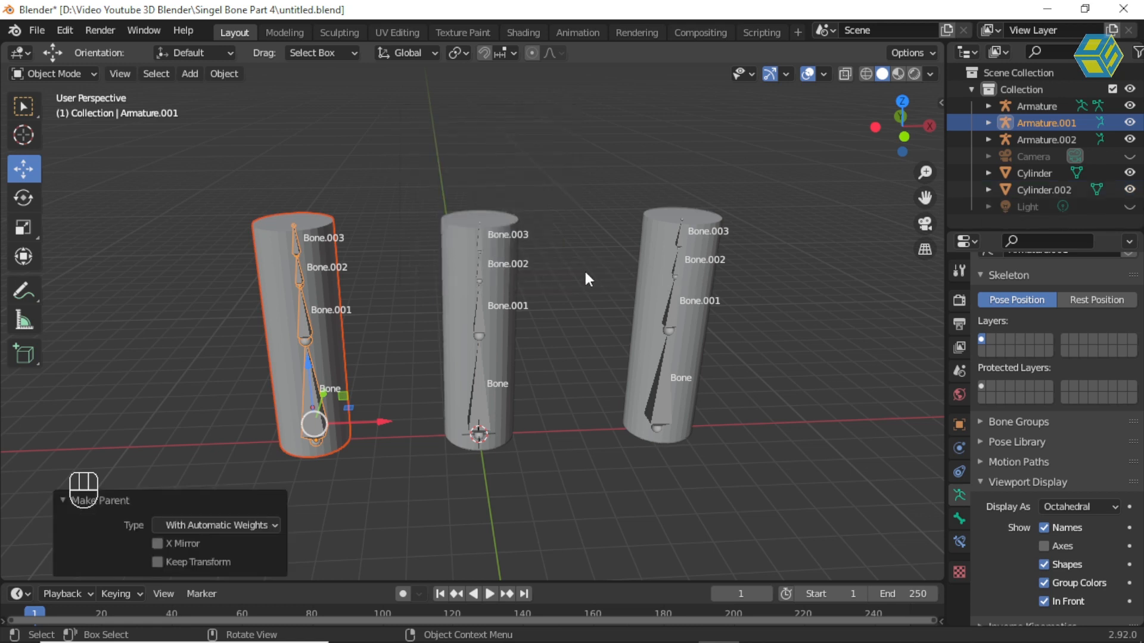
Move the left armature to test whether its cylinder follows, and cancel the move.
left_click(591, 235)
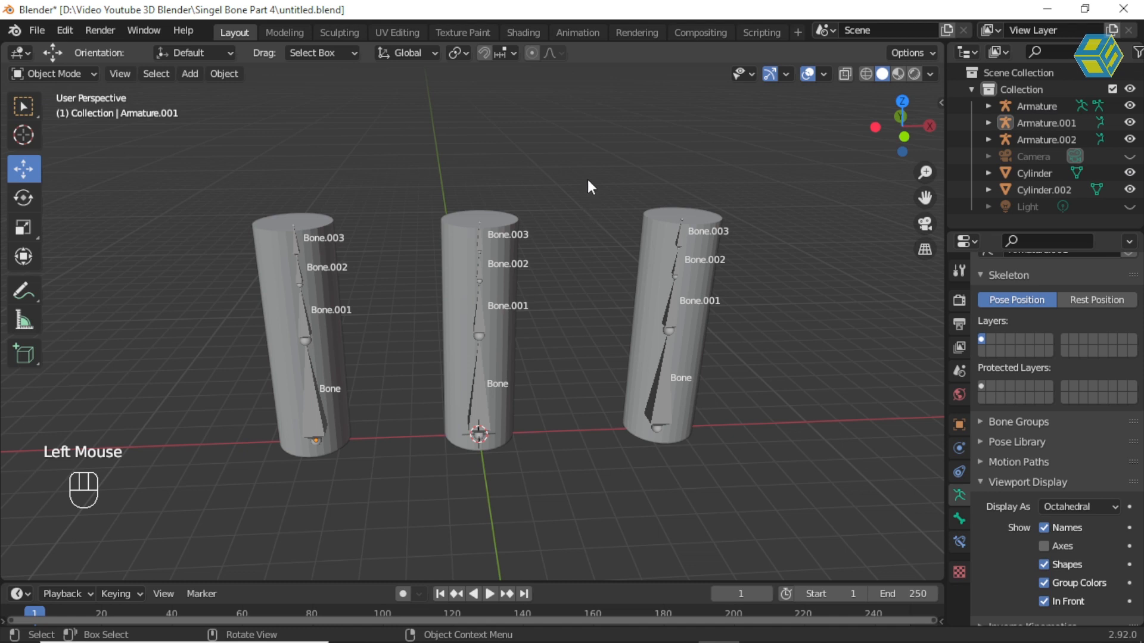
left_click(303, 324)
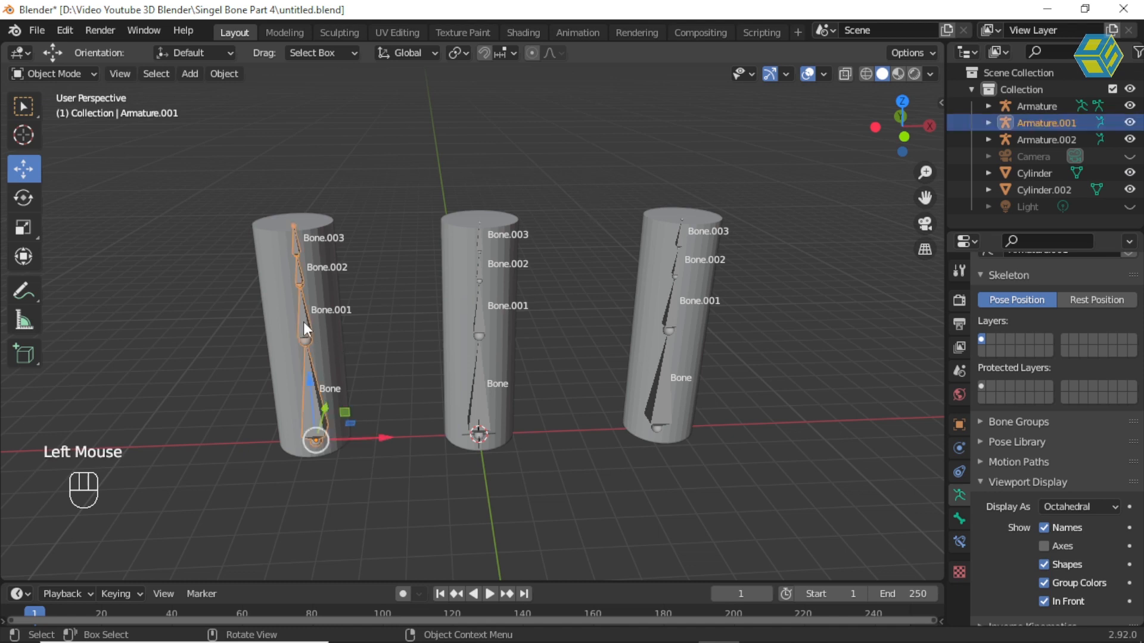
key("g")
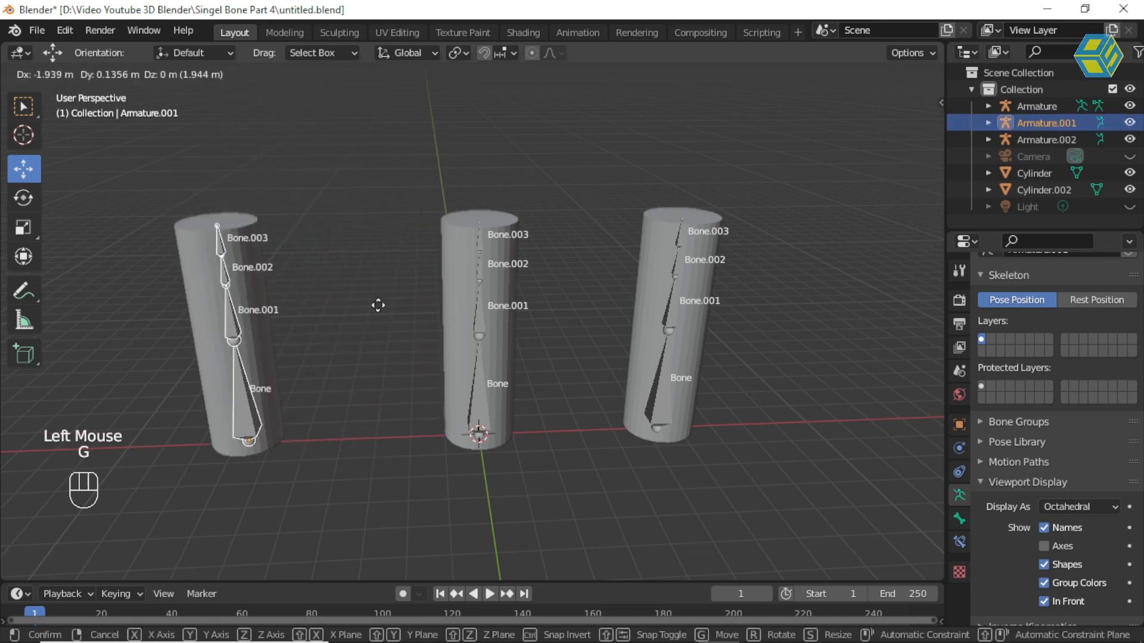
right_click(298, 281)
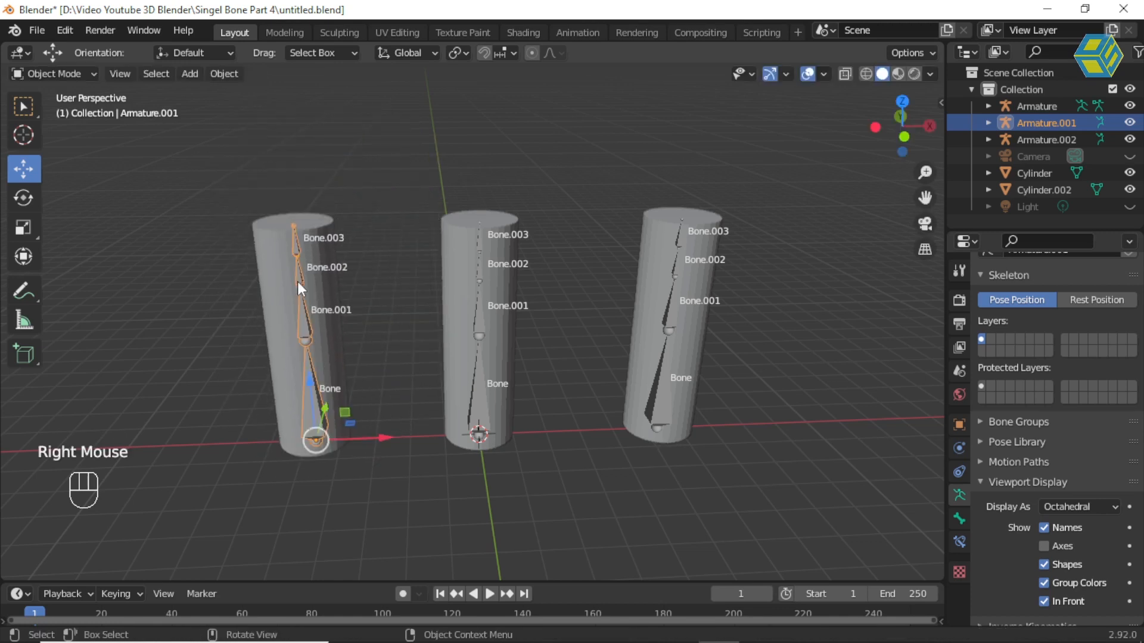
left_click(546, 216)
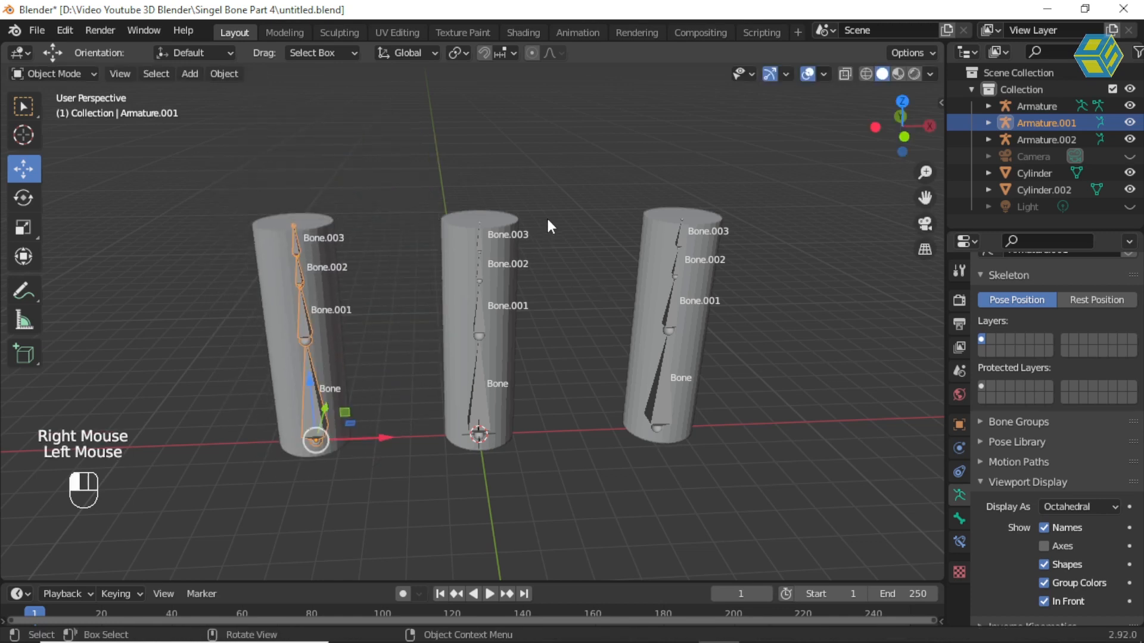
Select the centre cylinder and its armature, and parent the cylinder to the armature with automatic weights.
left_click(506, 223)
left_click(476, 306, "shift")
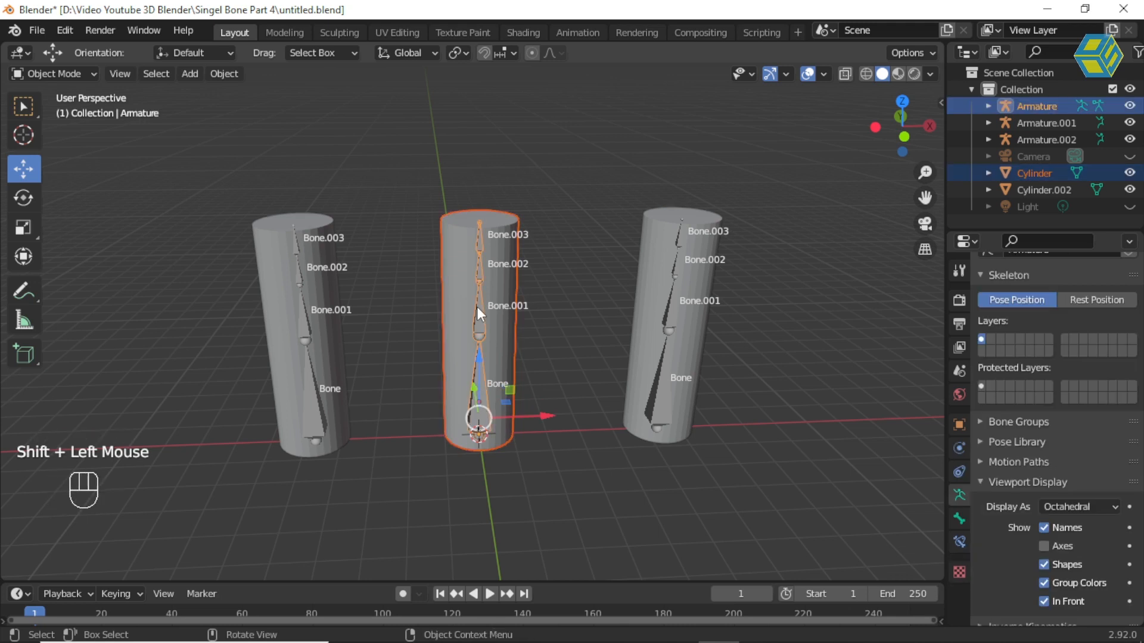
right_click(477, 306)
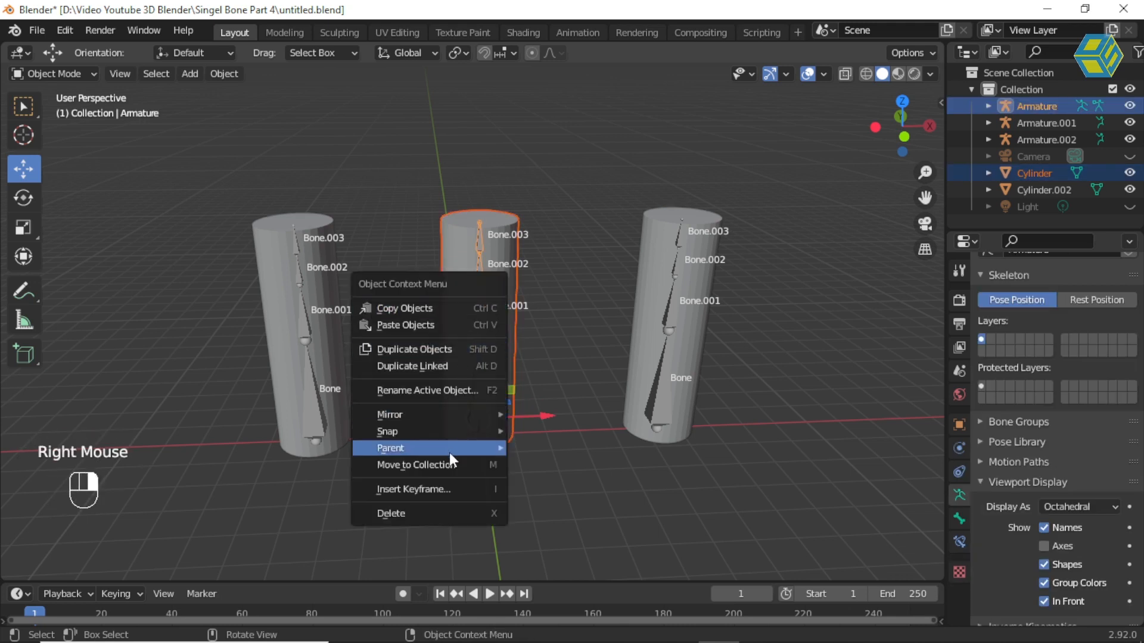
mouse_move(450, 448)
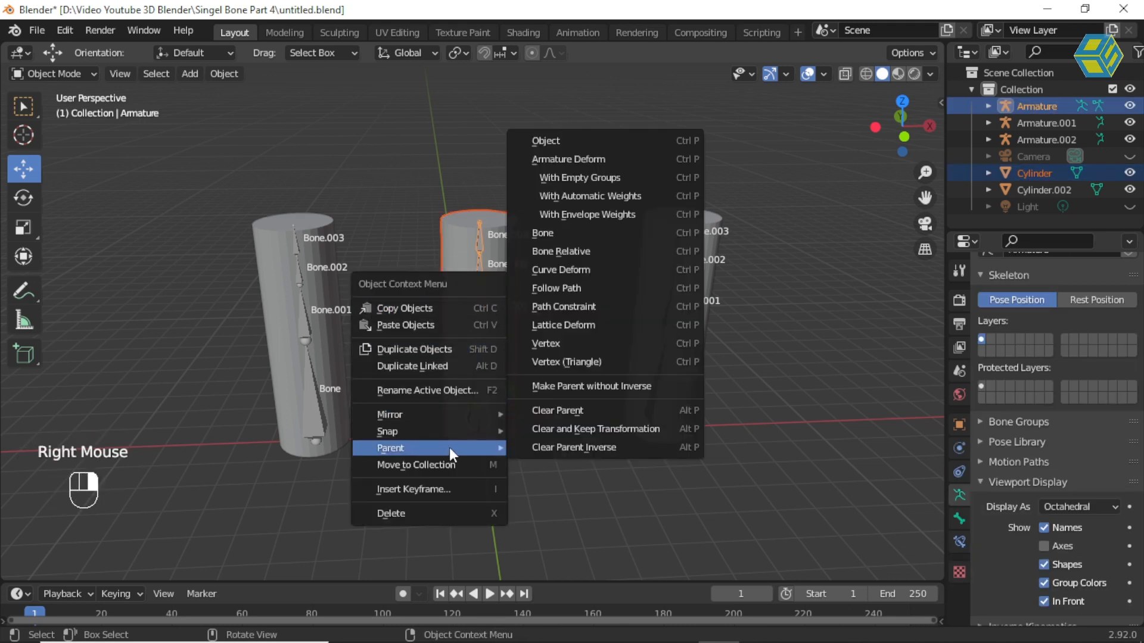
left_click(595, 198)
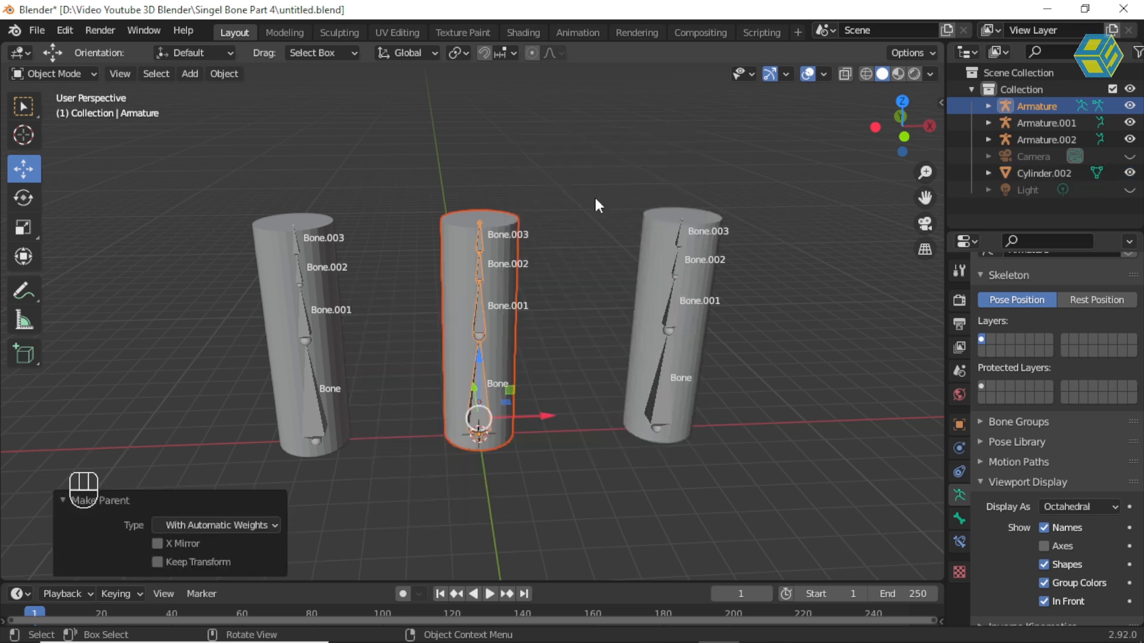
Move the centre armature to test whether its cylinder follows, and cancel the move.
left_click(465, 342)
left_click(481, 317)
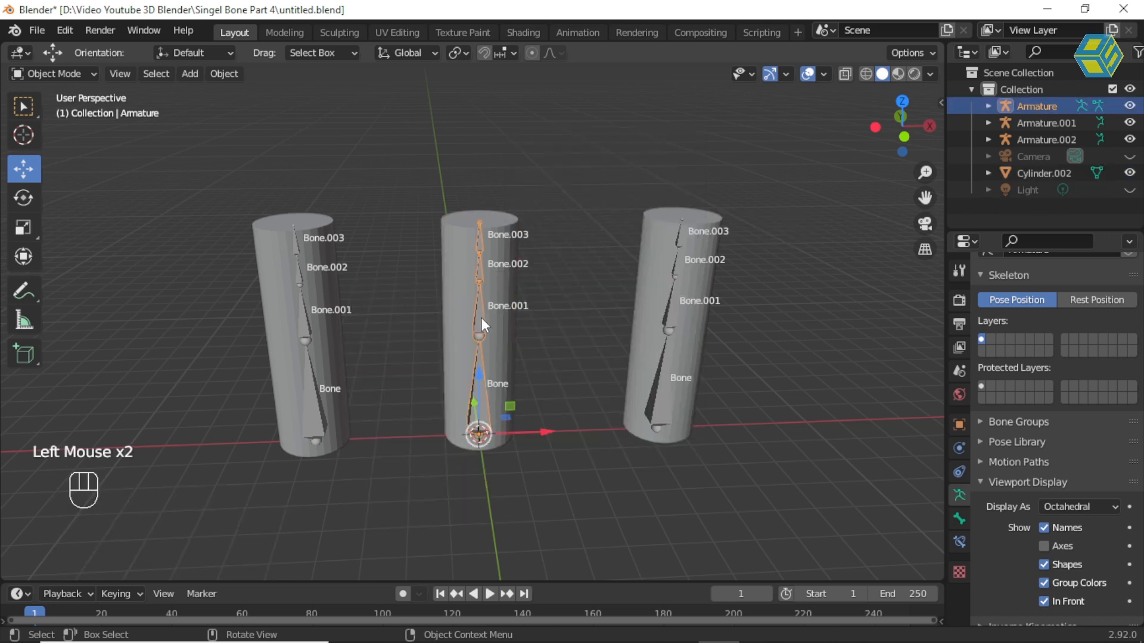
key("g")
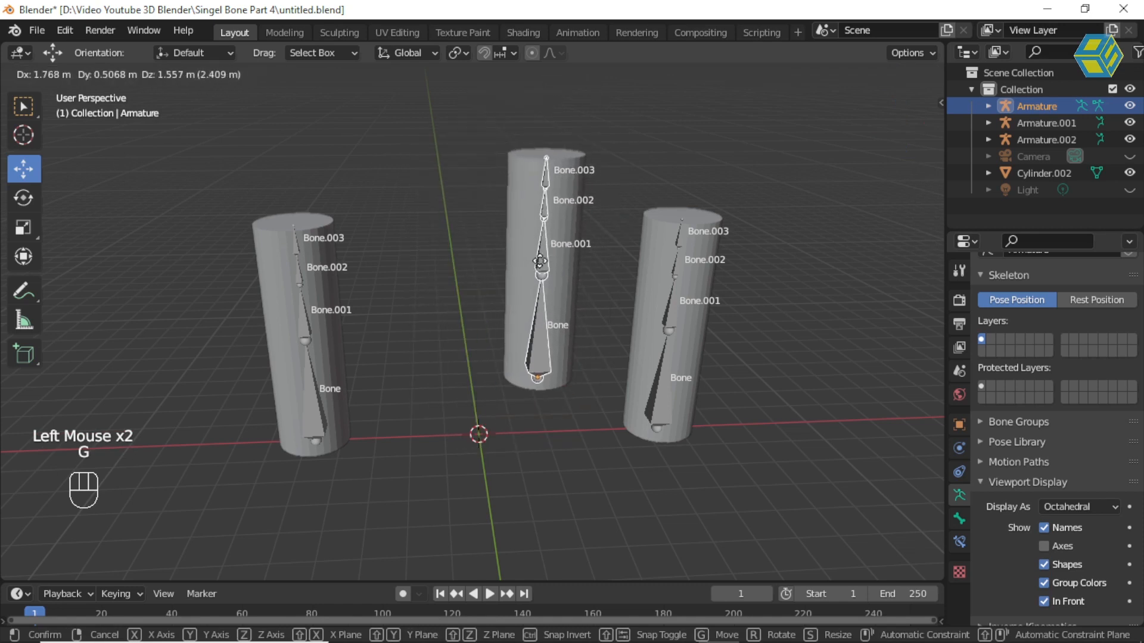
right_click(539, 260)
Select the right cylinder and its armature, and parent the cylinder to the armature with automatic weights.
left_click(752, 225)
left_click(706, 237)
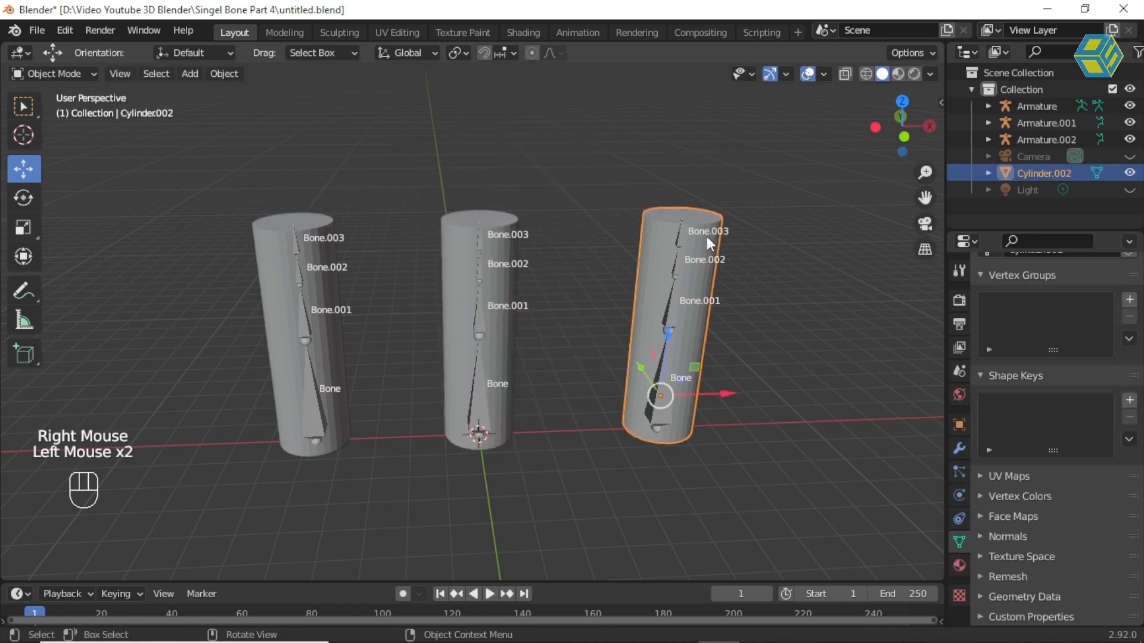
left_click(671, 306, "shift")
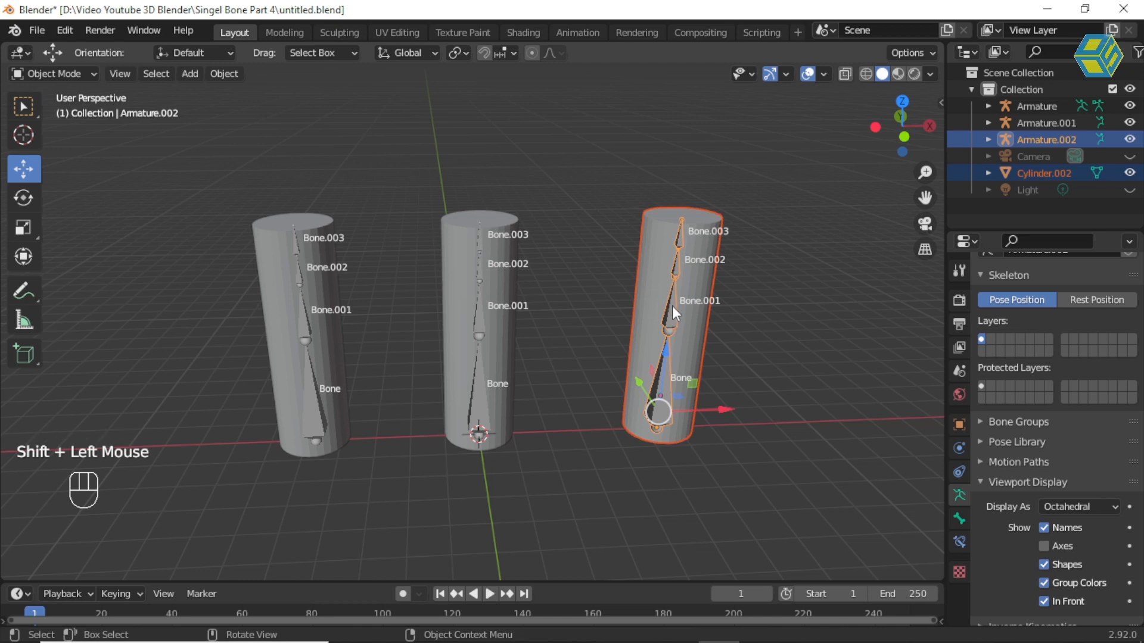
key("ctrl+p")
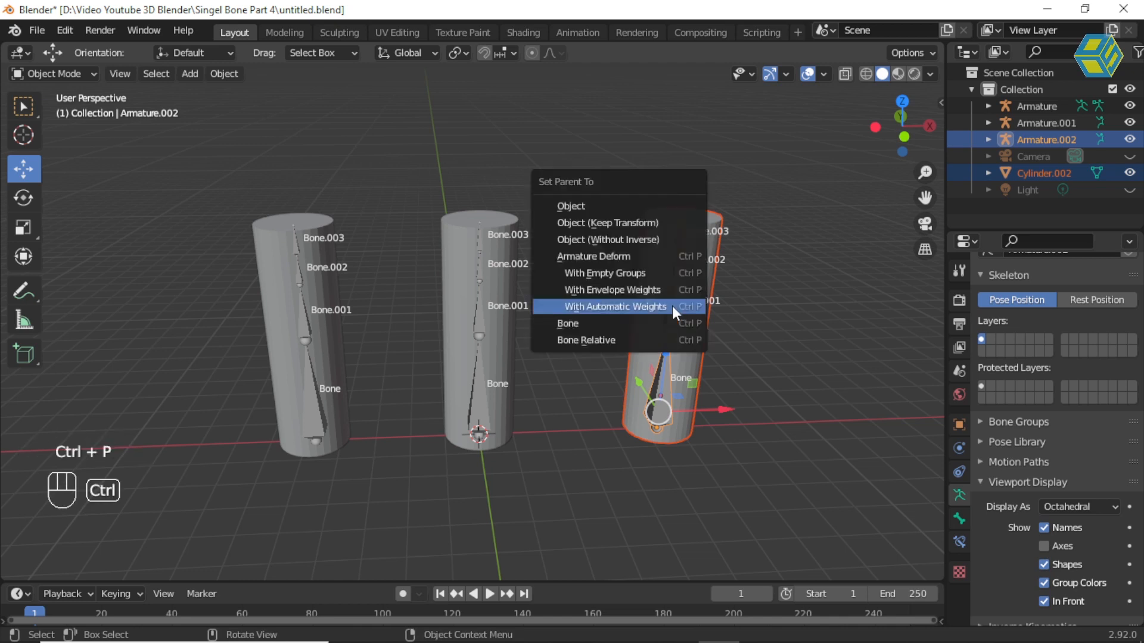
left_click(631, 304)
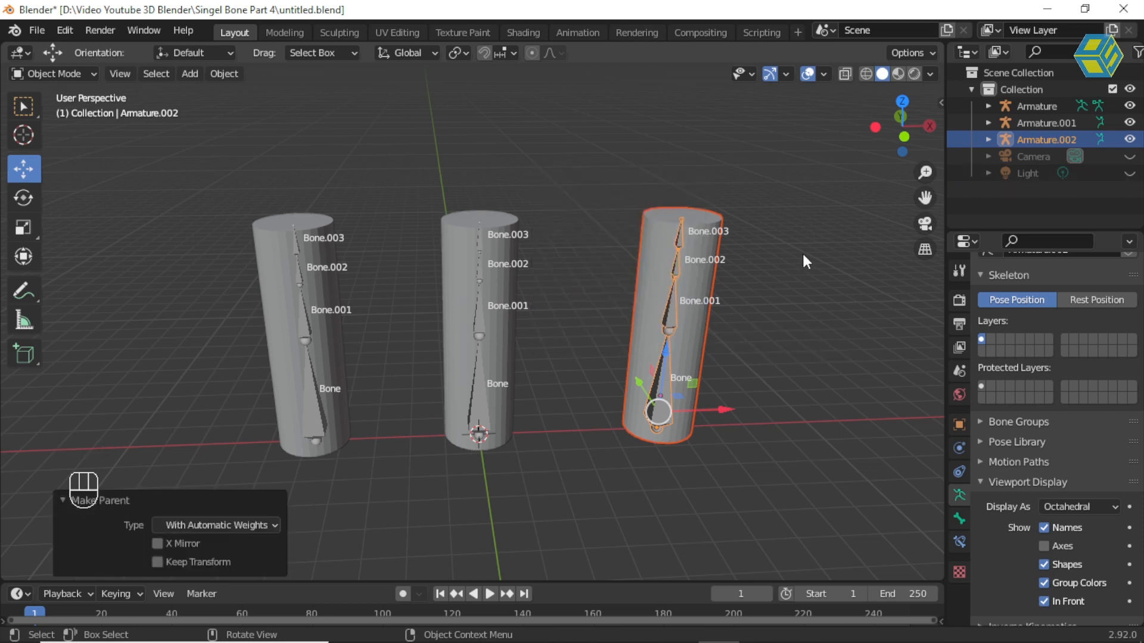
Move the right armature to test whether its cylinder follows, and cancel the move.
left_click(801, 251)
double_click(671, 310)
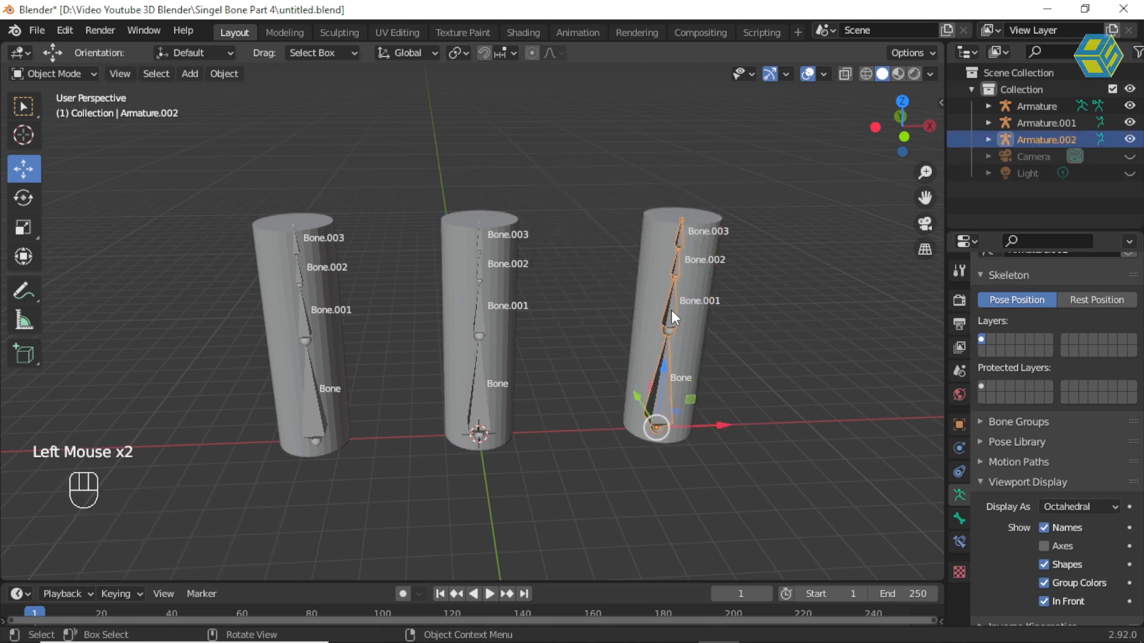
key("g")
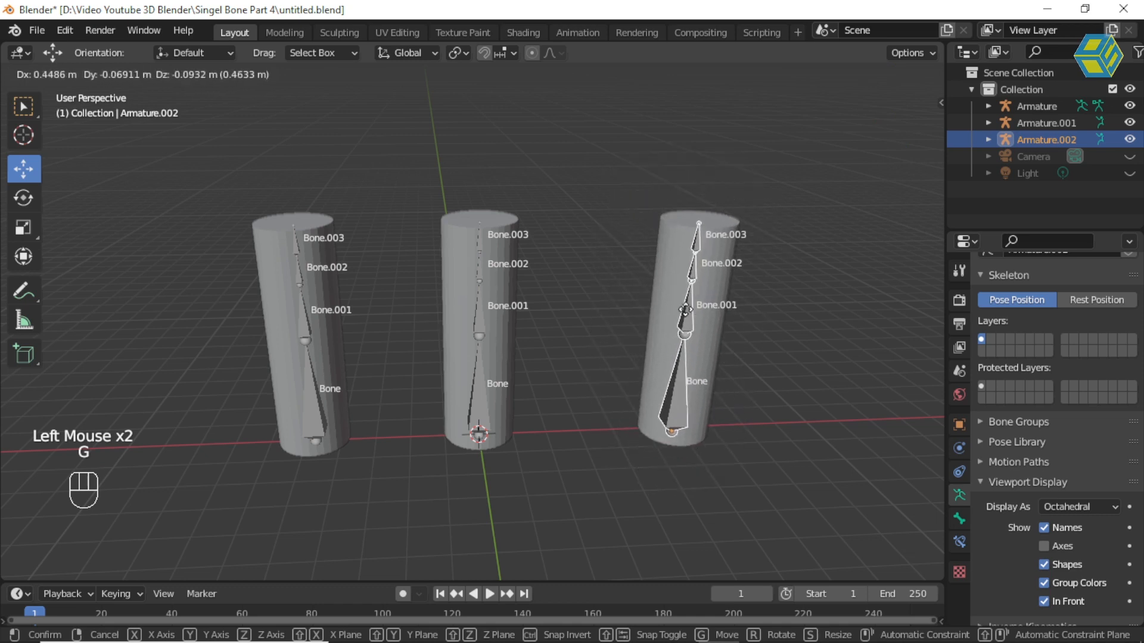
right_click(767, 310)
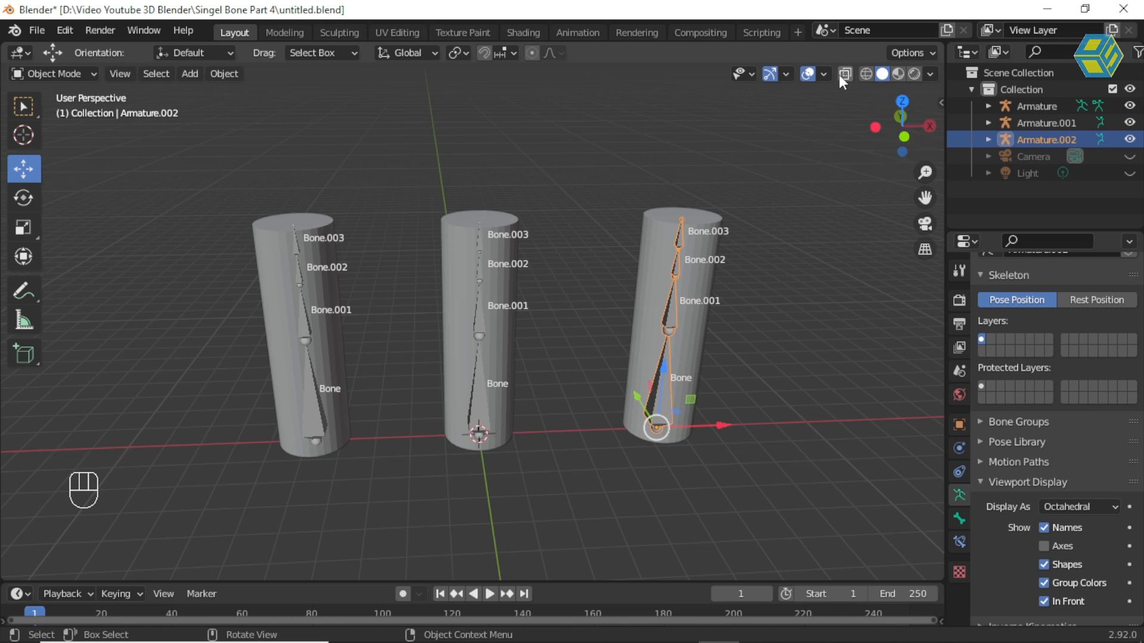
Compare the loop cuts of the three cylinders in wireframe display, and return to solid shading with everything deselected.
left_click(864, 73)
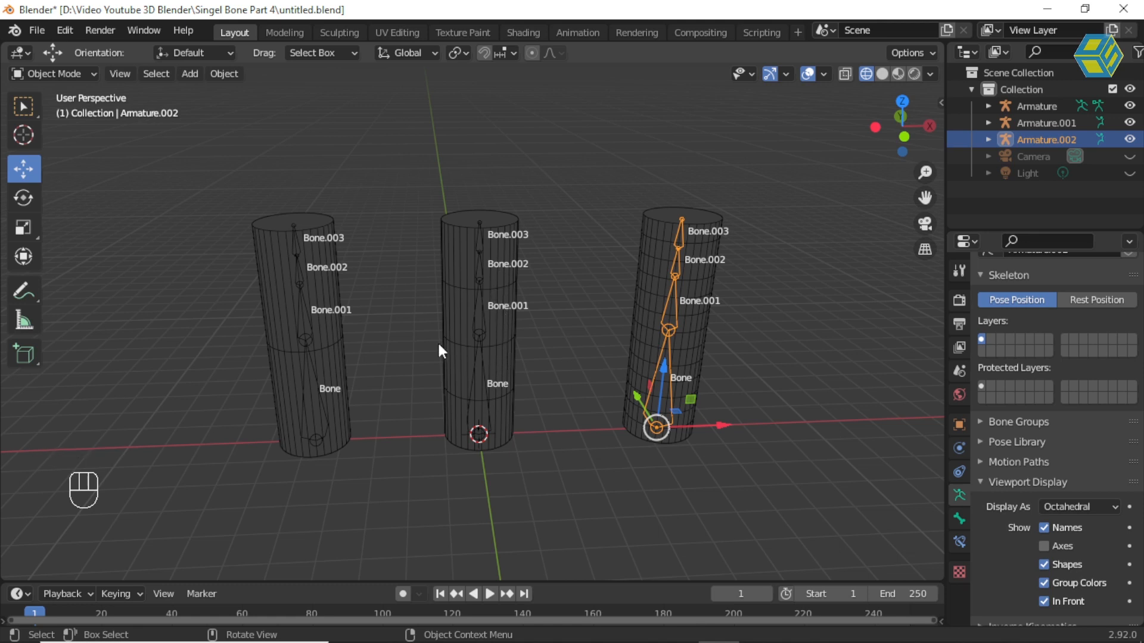
left_click(882, 73)
double_click(315, 303)
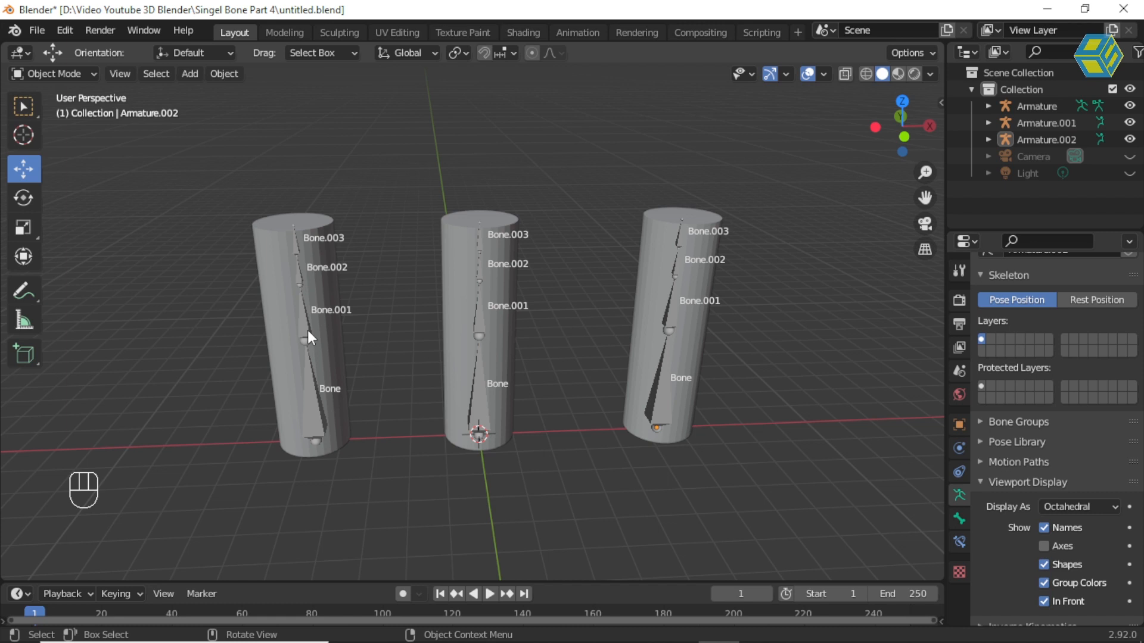
Put the left armature into Pose Mode and select all its bones.
left_click(305, 323)
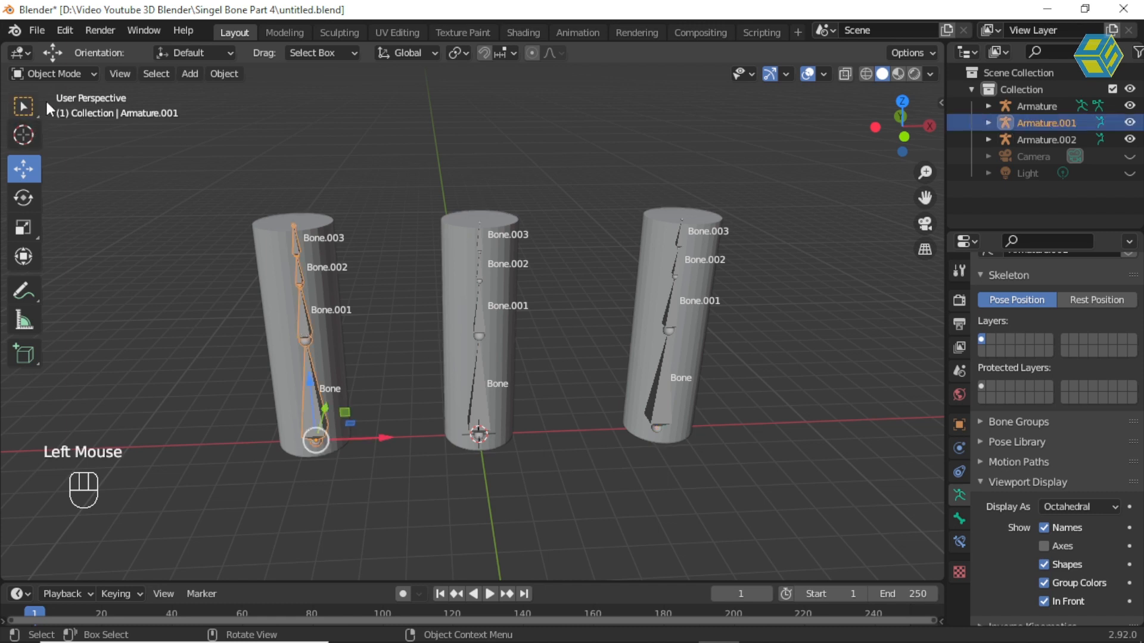
left_click(57, 72)
left_click(70, 130)
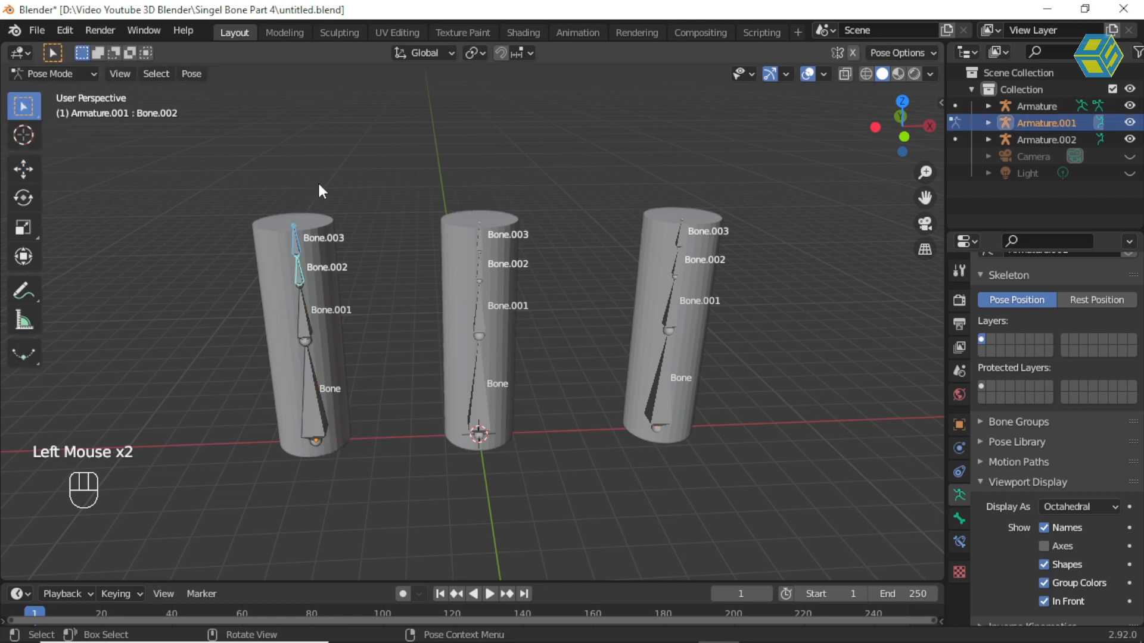
key("a")
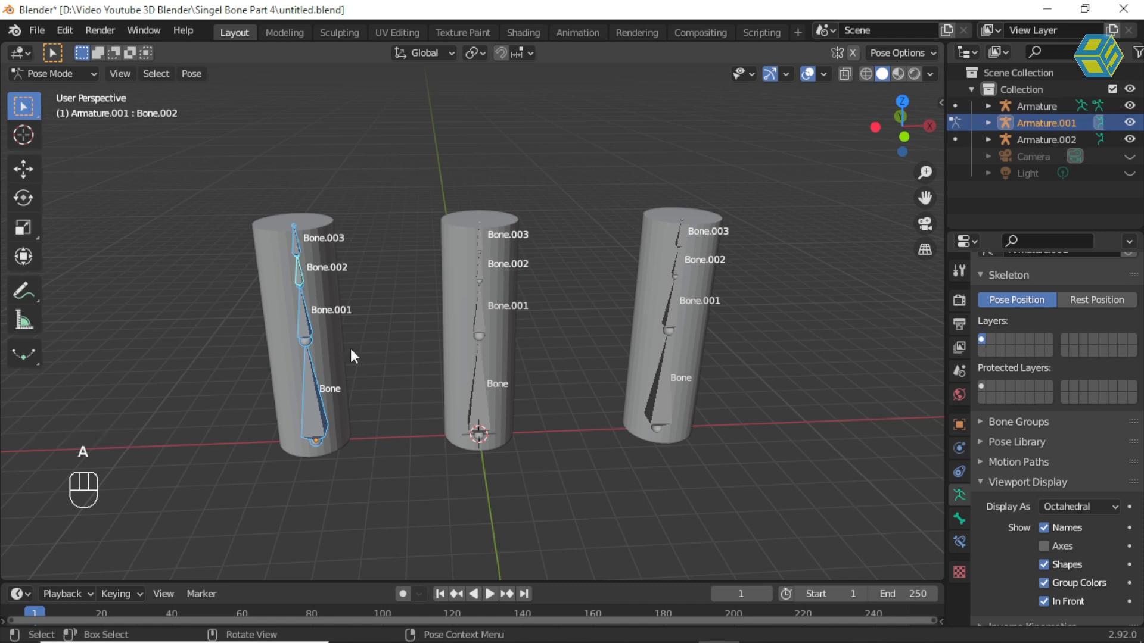
Set the transform pivot point to Individual Origins and rotate all bones of the left armature by about -31.5°.
left_click(478, 51)
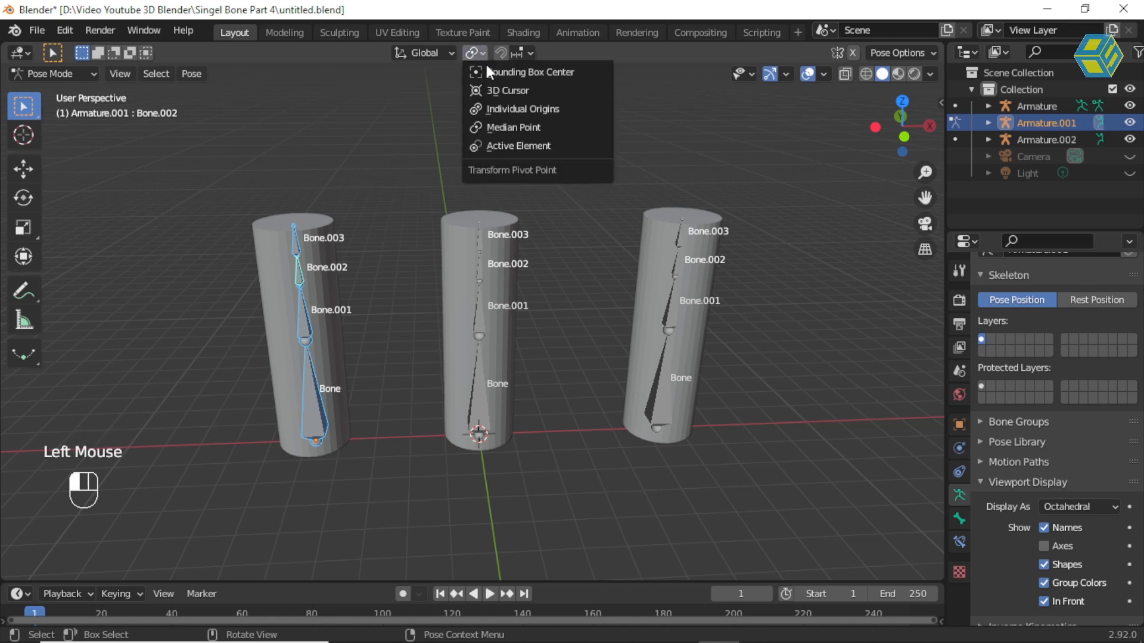
left_click(501, 110)
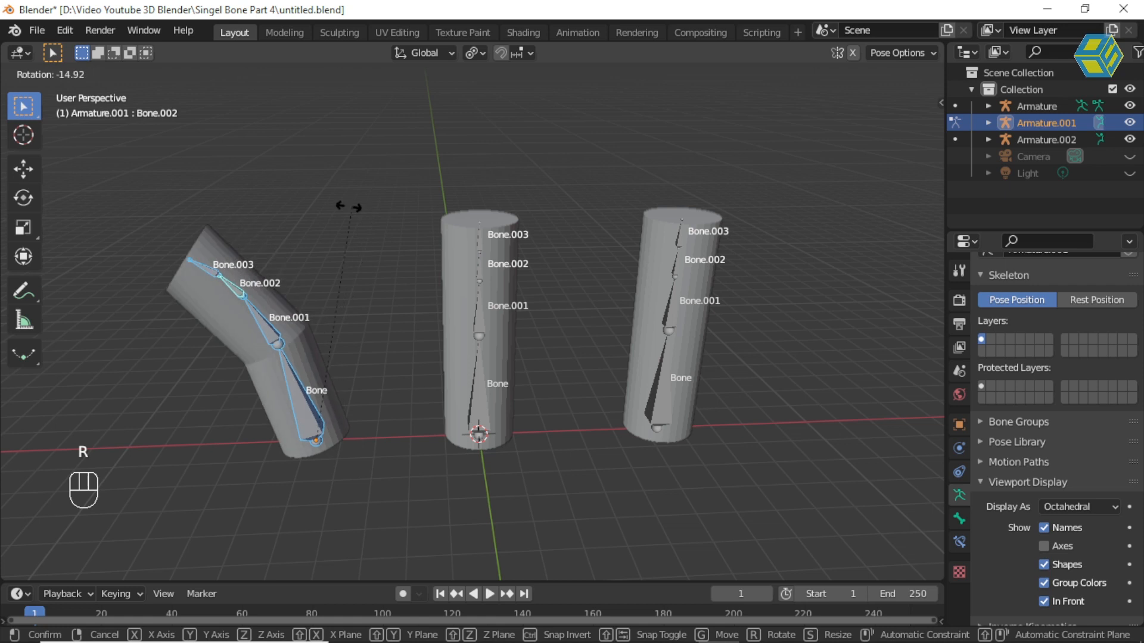
left_click(283, 203)
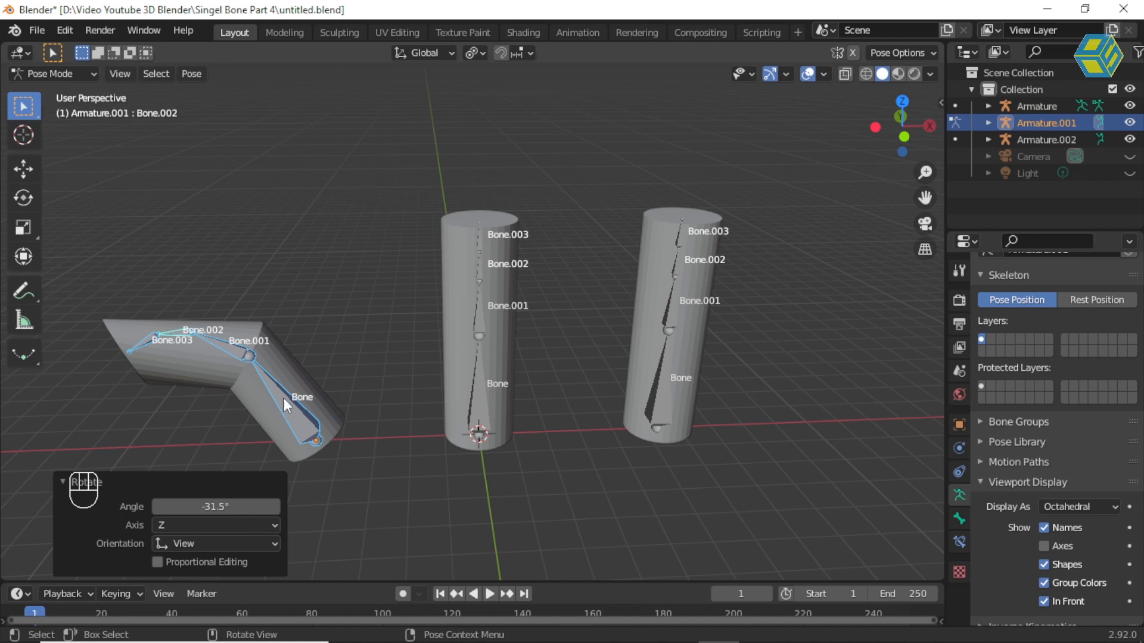
Leave Pose Mode on the left armature and put the centre armature into Pose Mode.
left_click(45, 73)
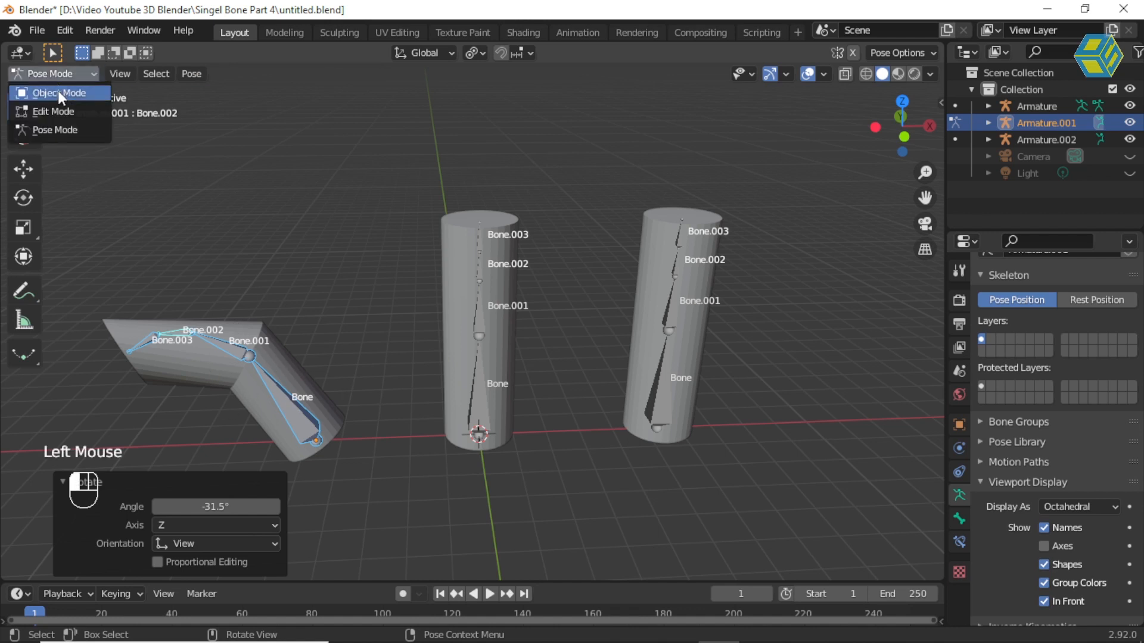
left_click(58, 93)
left_click(466, 245)
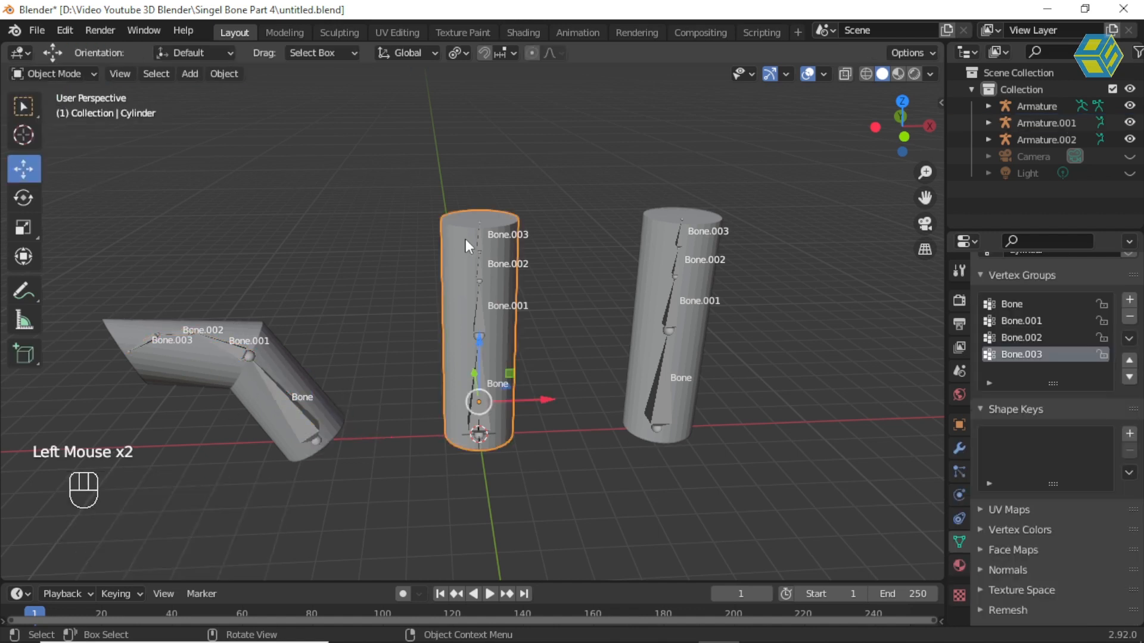
left_click(478, 277)
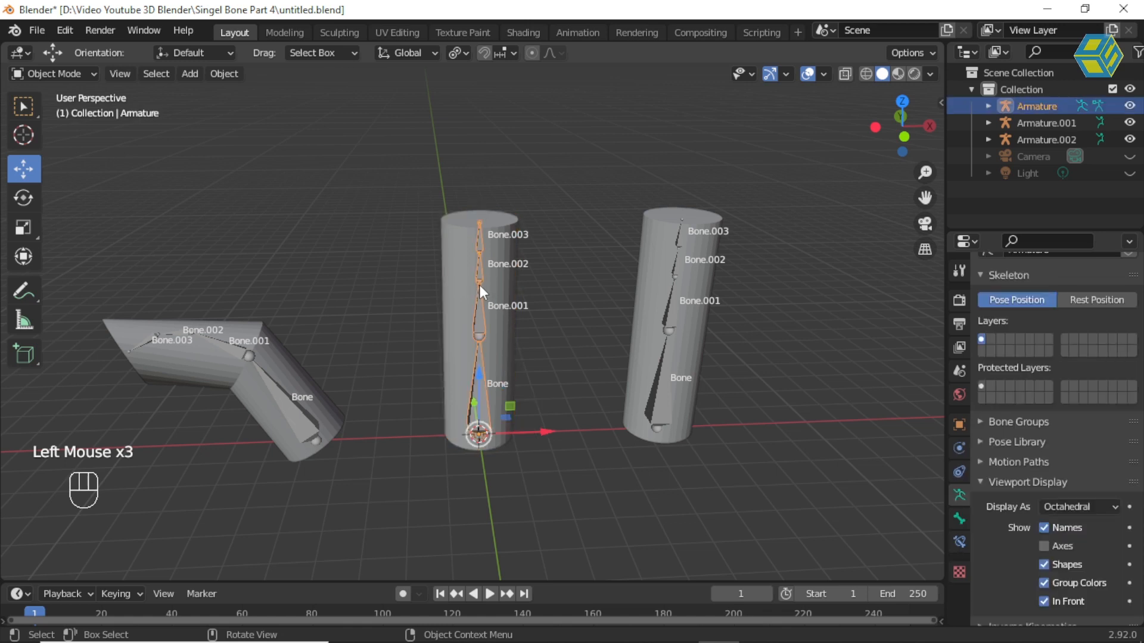
left_click(37, 73)
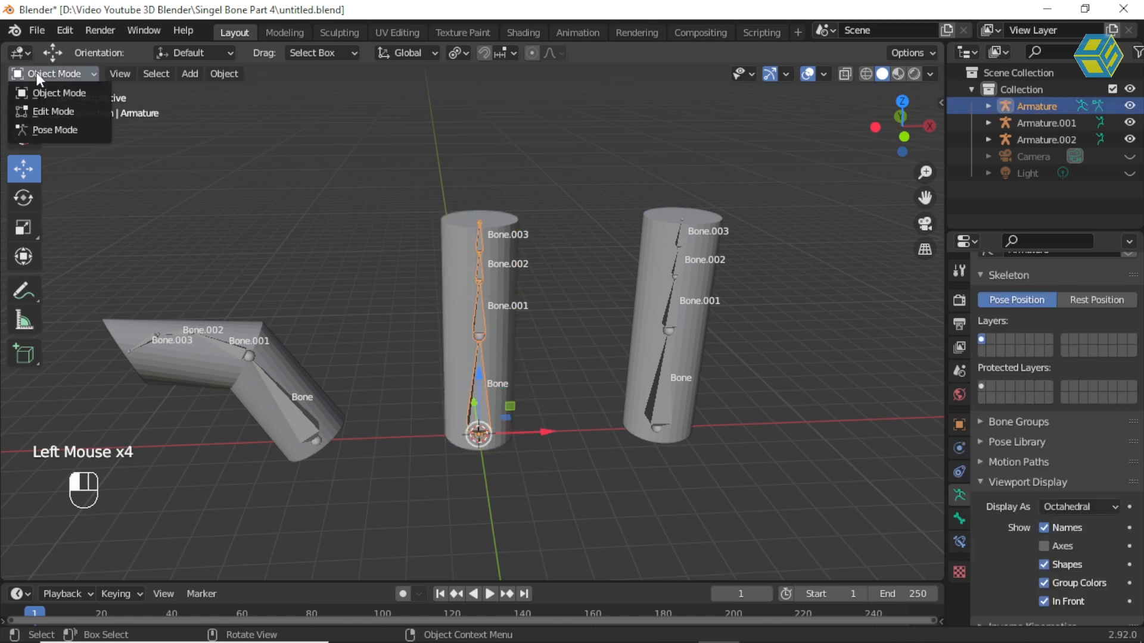
left_click(51, 130)
Select all bones of the centre armature and rotate them by about -30.4°.
left_click_drag(414, 159, 560, 467)
key("a")
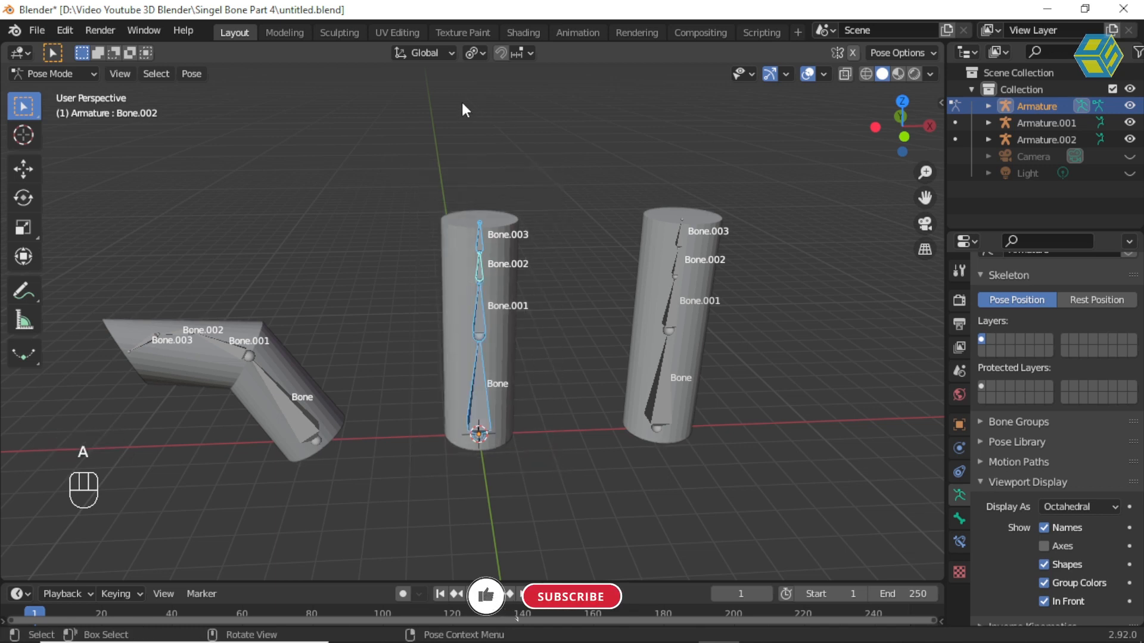
key("r")
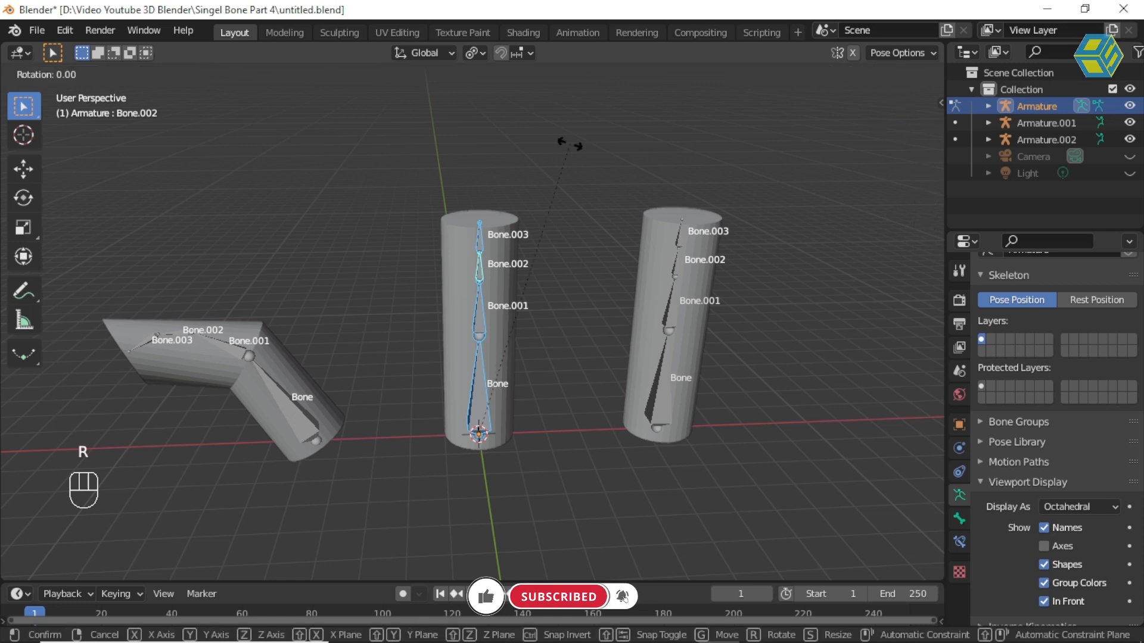
left_click(422, 137)
middle_click_drag(491, 303, 452, 311)
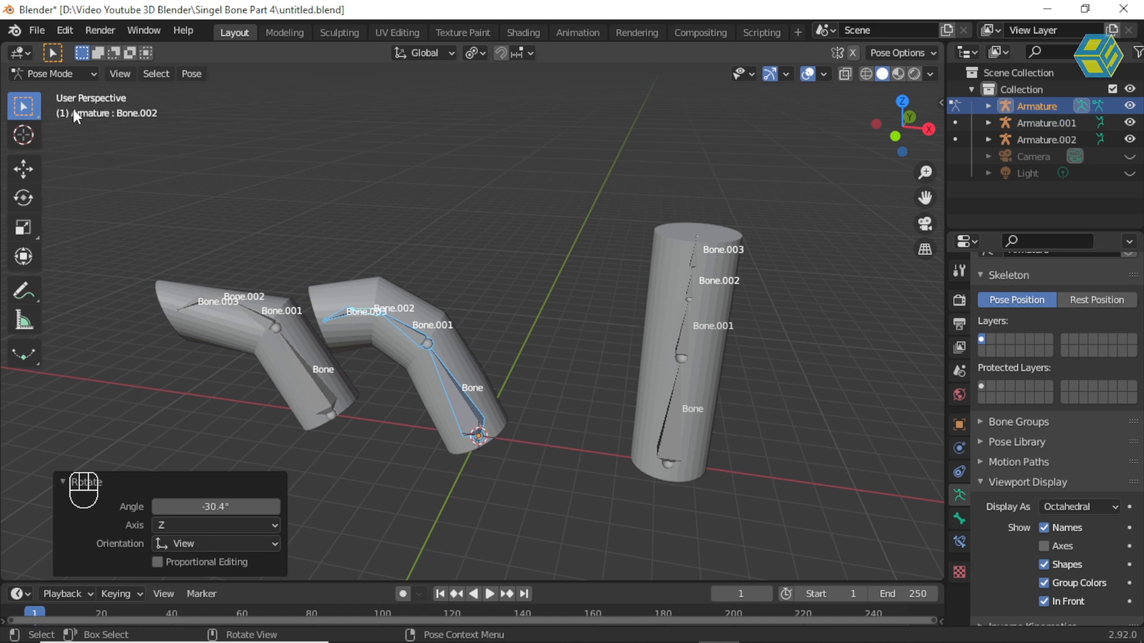
Leave Pose Mode on the centre armature and put the right armature into Pose Mode.
left_click(52, 73)
left_click(48, 92)
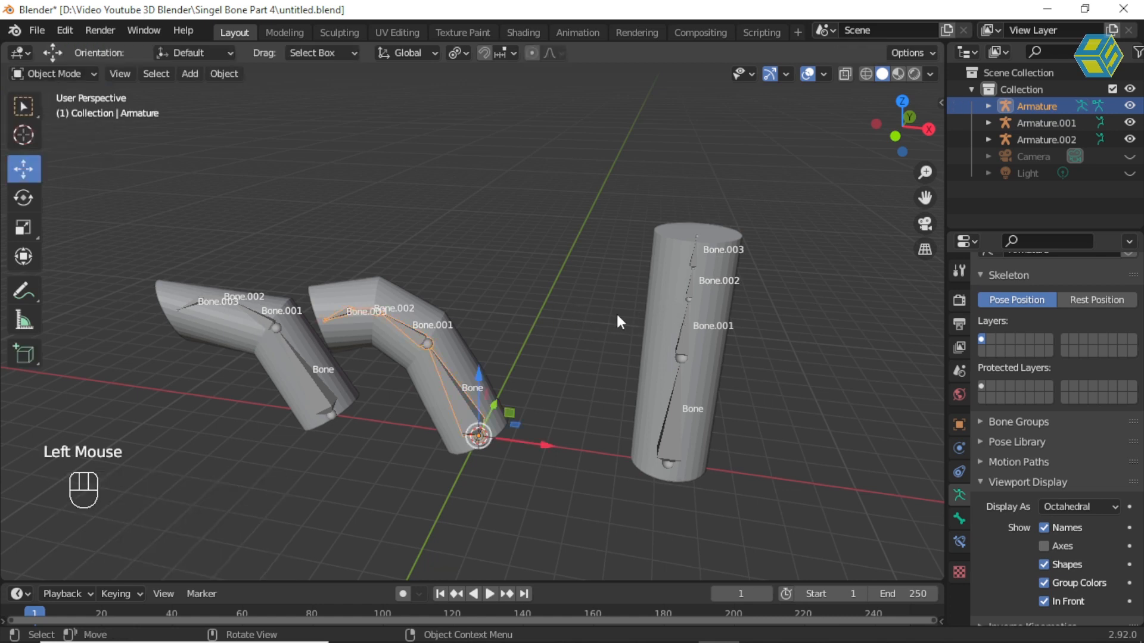
left_click(689, 320)
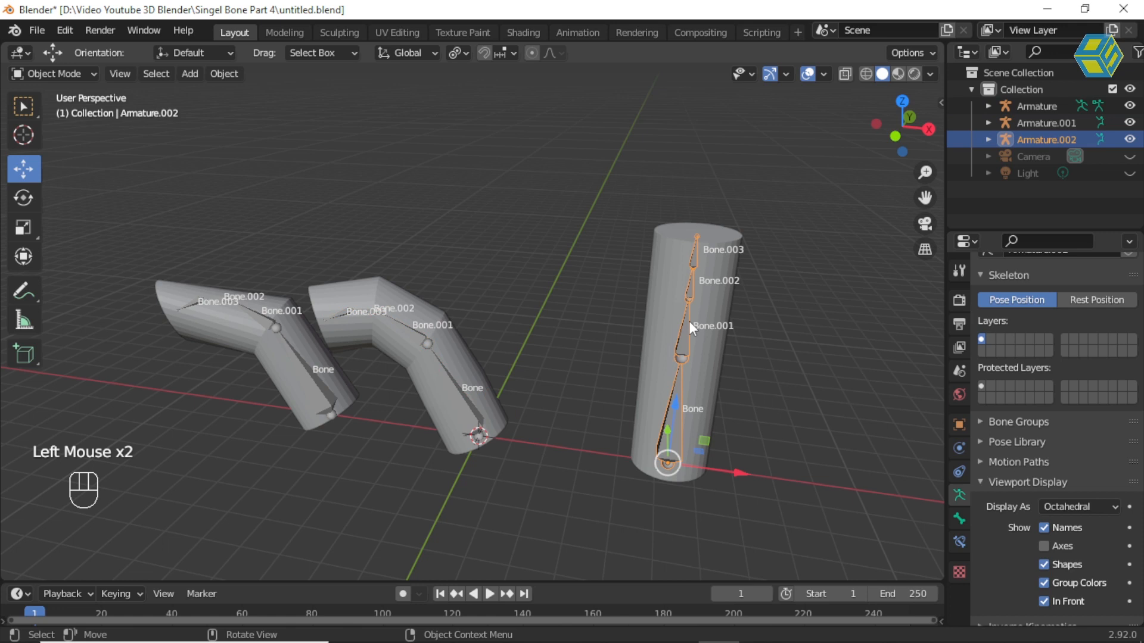
left_click(49, 74)
left_click(74, 130)
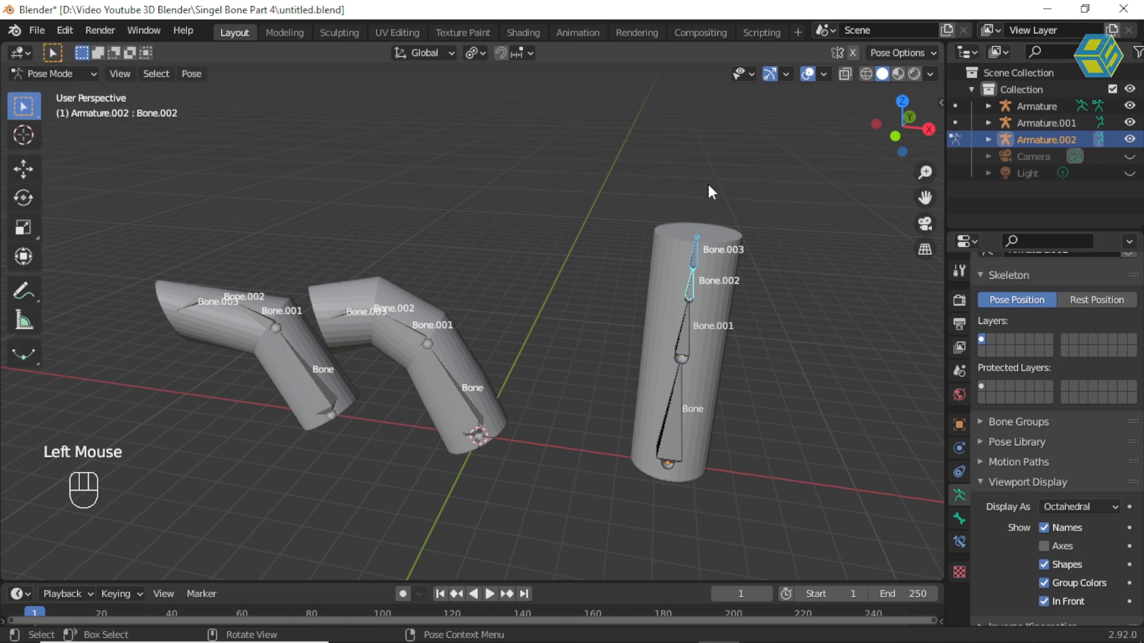
Select all bones of the right armature and rotate them by about -39.7°.
key("a")
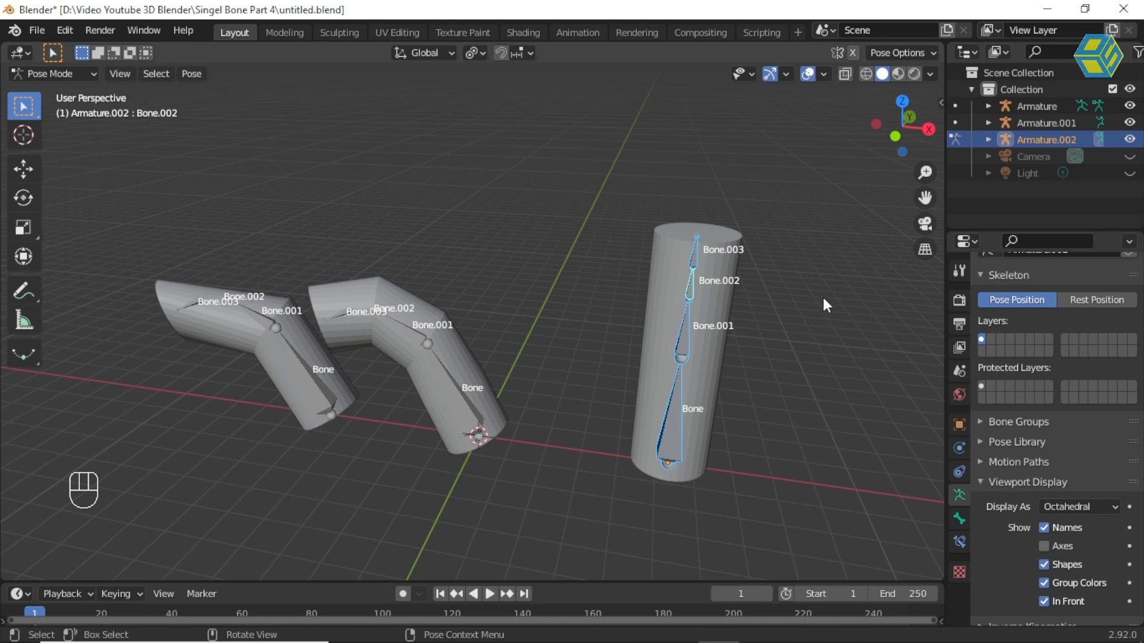
key("r")
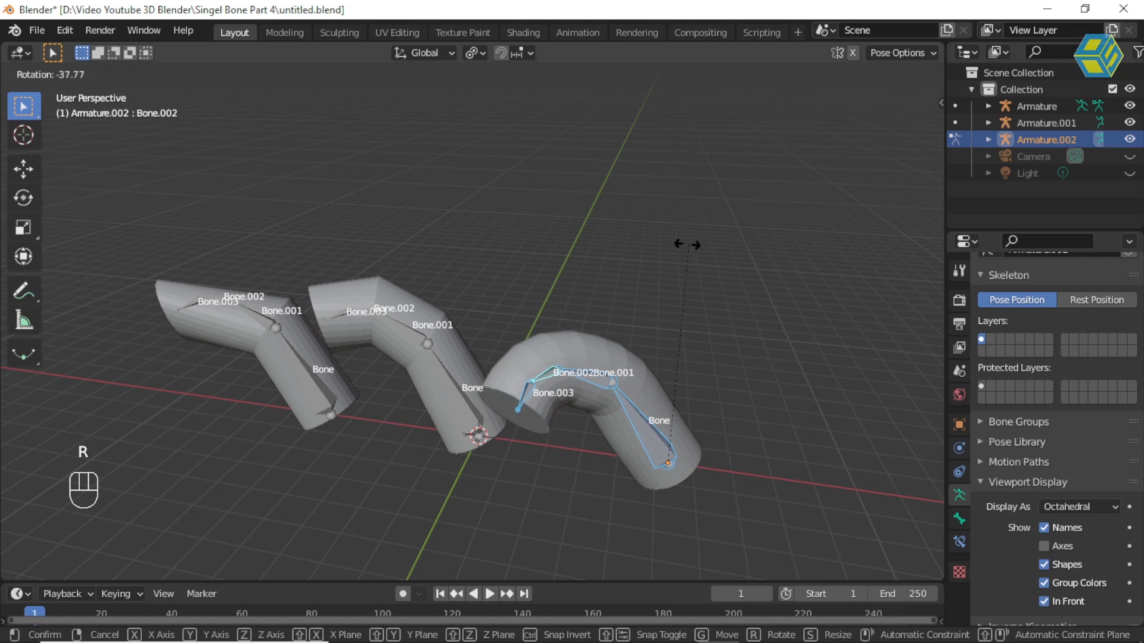
left_click(691, 250)
Examine from several angles how smoothly each of the three cylinders bends with its armature.
mouse_move(717, 285)
middle_mouse_down()
mouse_move(627, 312)
mouse_move(634, 279)
mouse_move(706, 280)
middle_mouse_up()
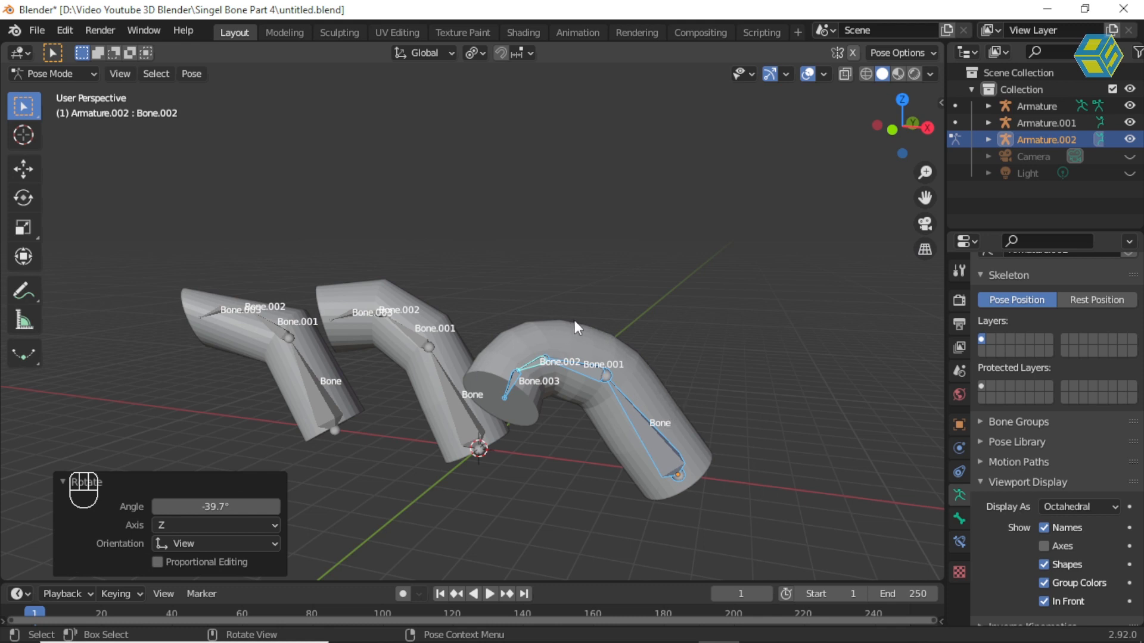
middle_click_drag(424, 349, 485, 369)
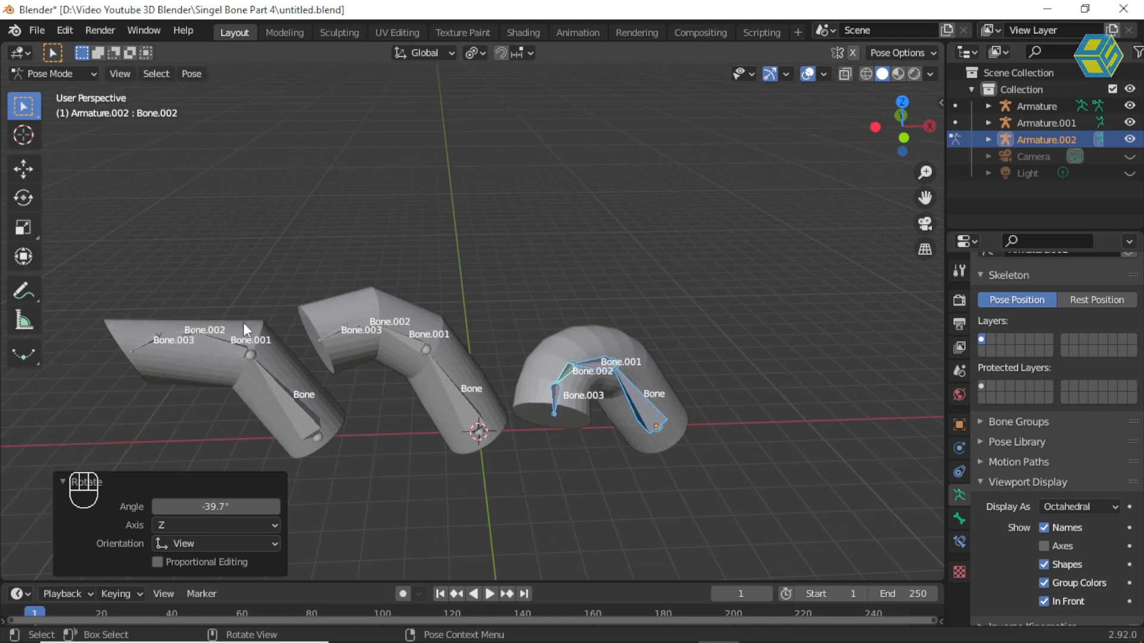
middle_click_drag(683, 392, 524, 358)
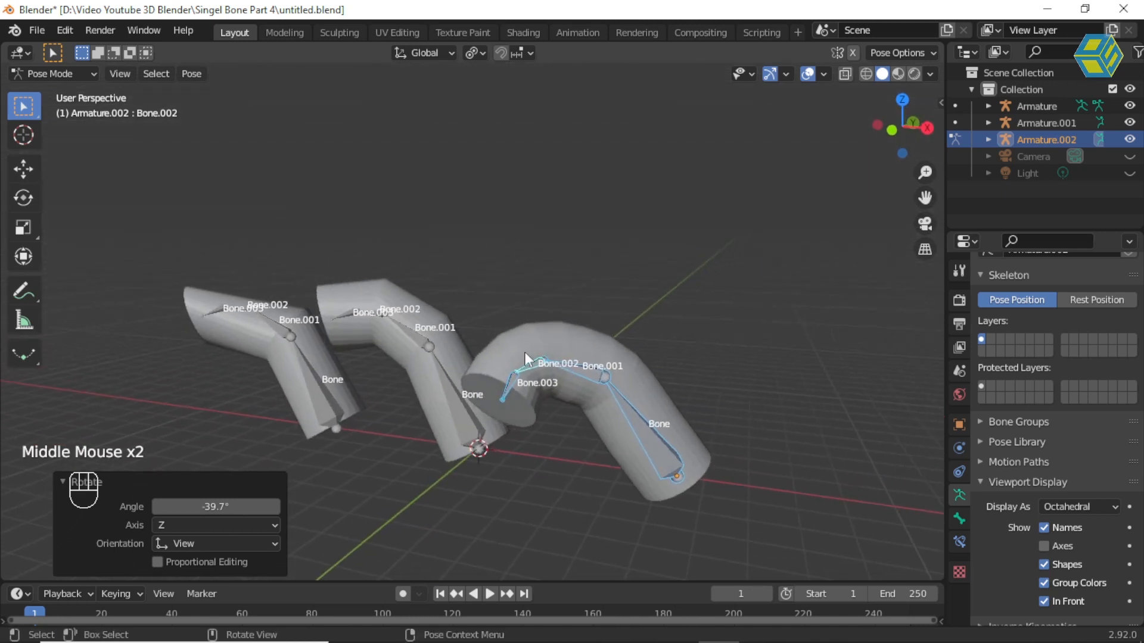
middle_click_drag(588, 406, 619, 410)
middle_click(618, 410)
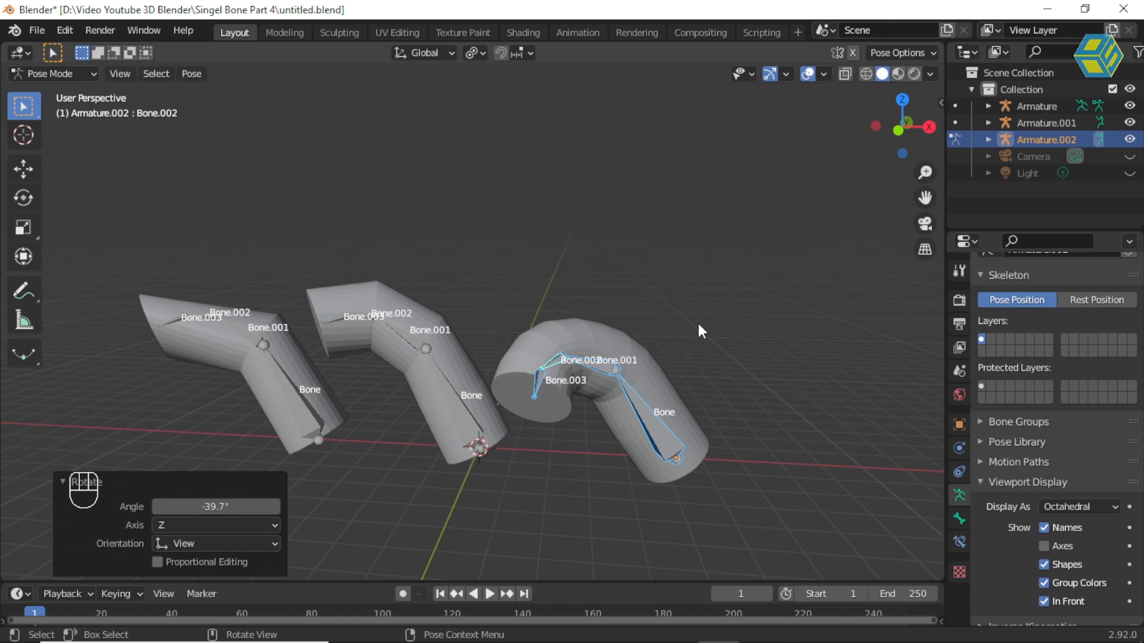
key("alt+Tab")
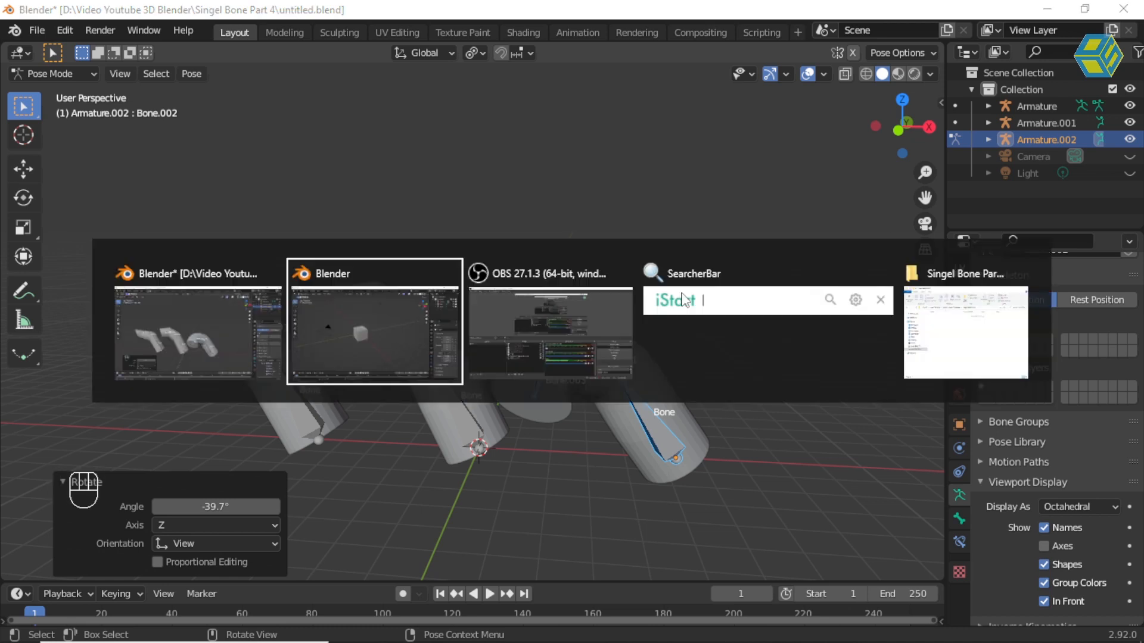
key("alt+Tab")
key("alt+Tab")
key("alt+Tab")
key("alt+Tab")
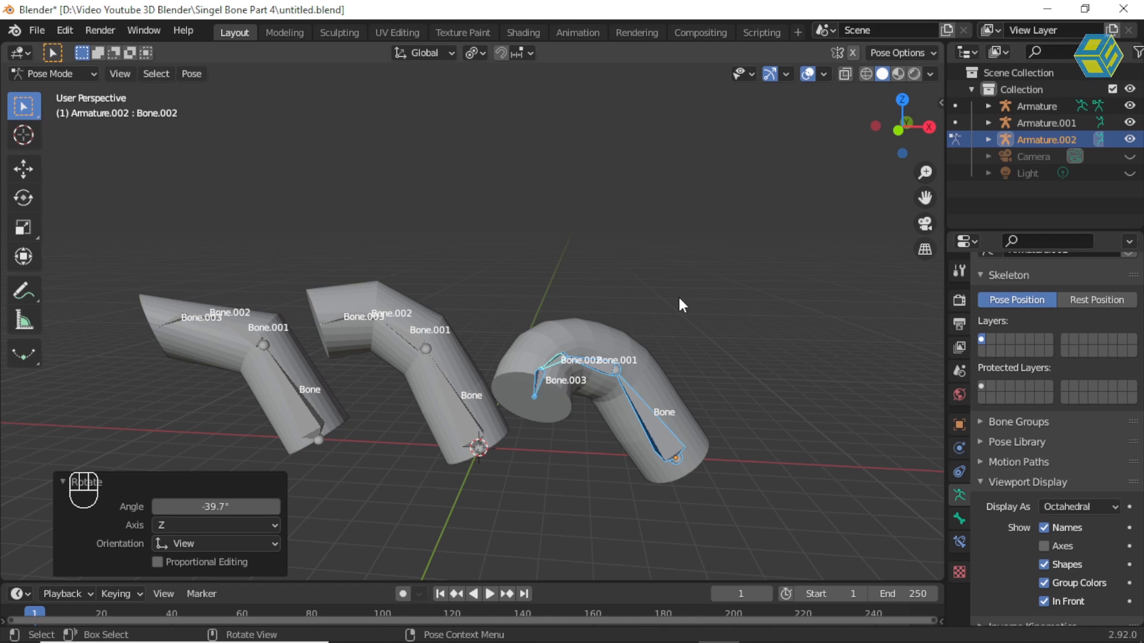
Switch to the Blender 3.3.1 window and start opening a file, discarding the changes to its default cube scene.
key("alt+Tab")
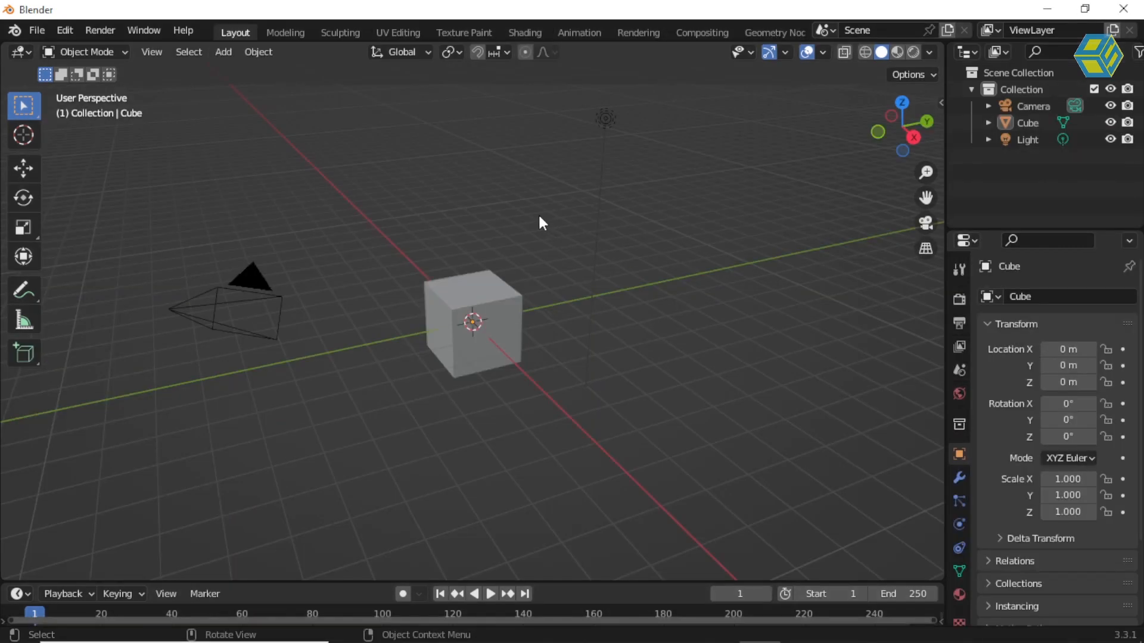
left_click(507, 301)
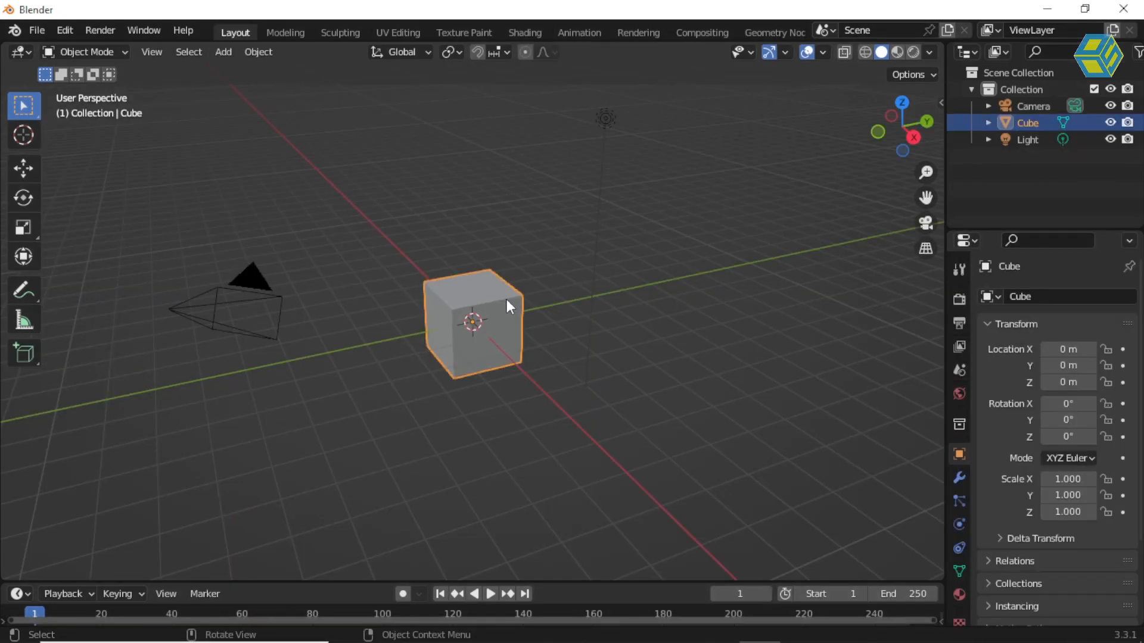
left_click(37, 29)
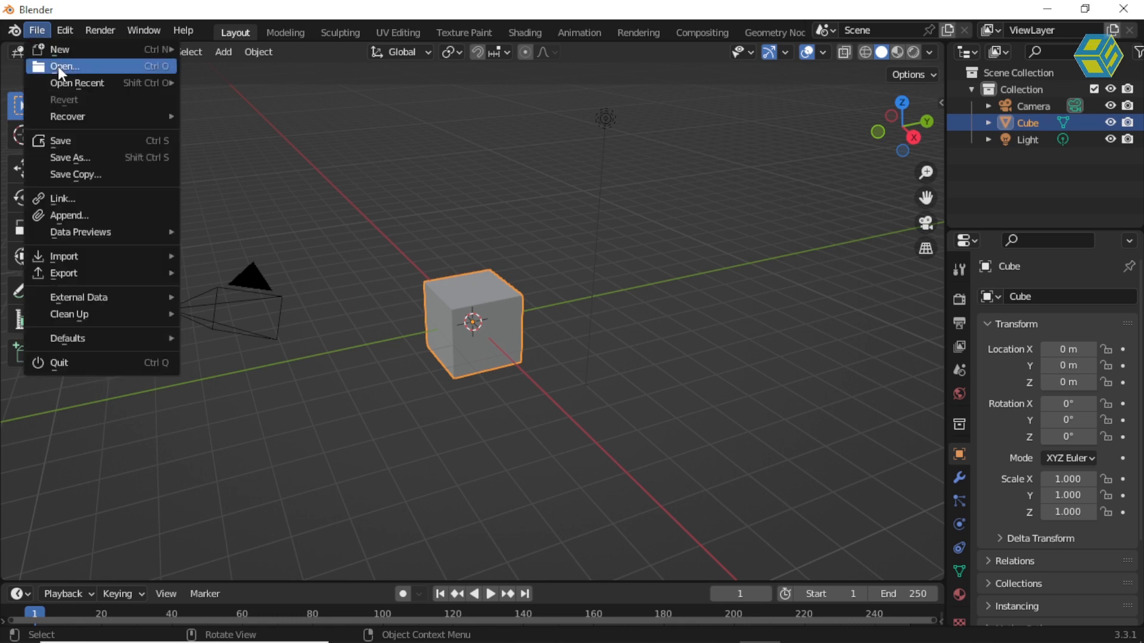
left_click(60, 68)
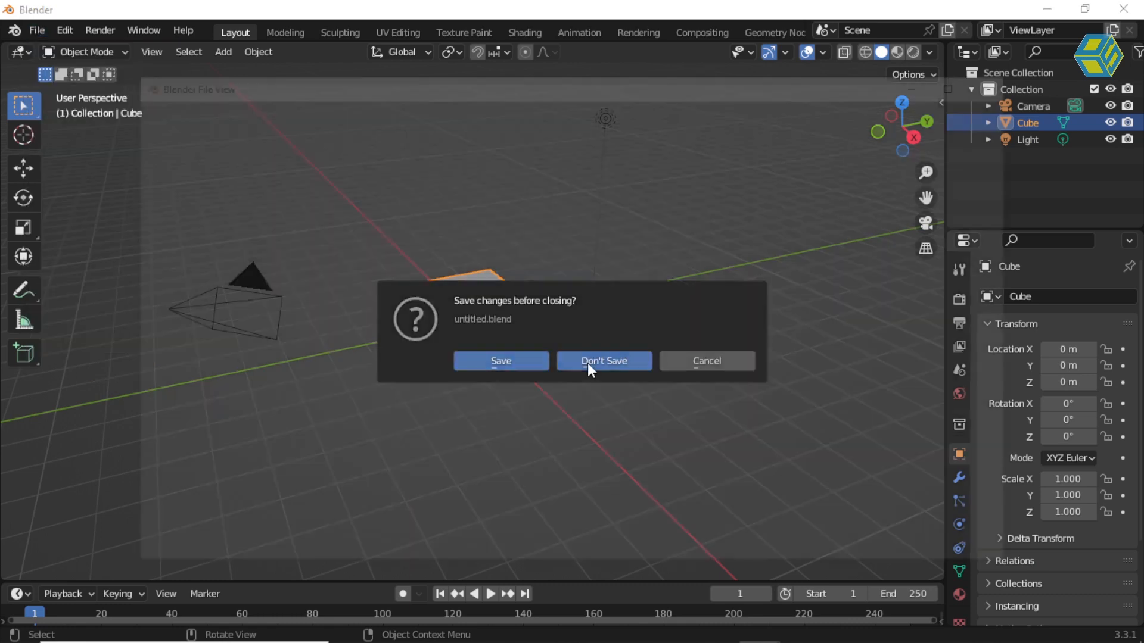
left_click(587, 363)
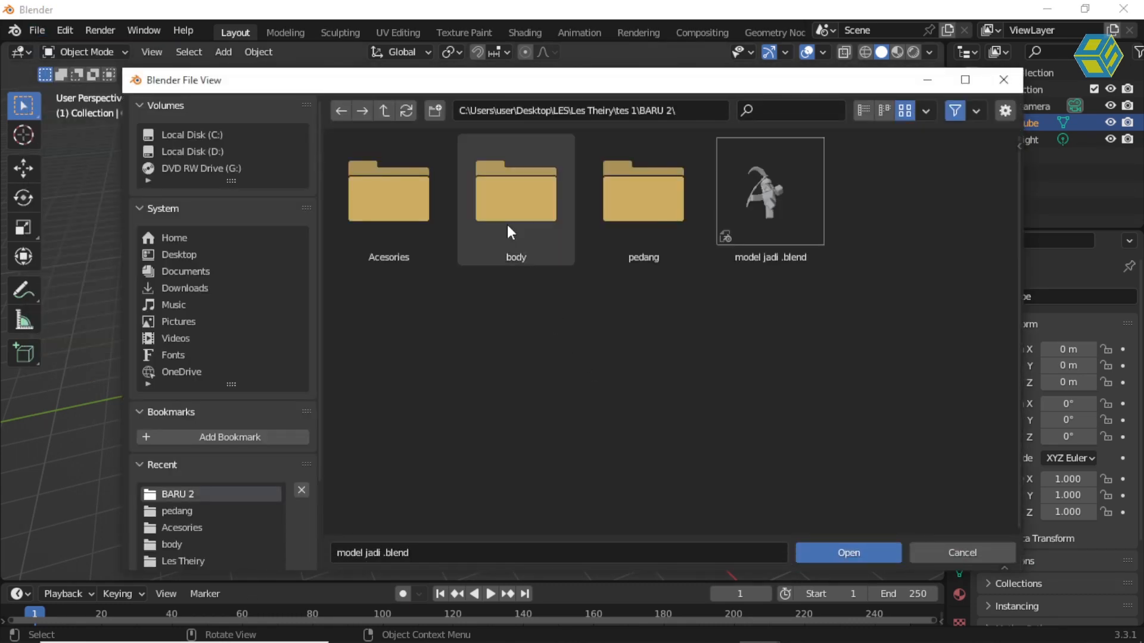
Show the D: drive's contents as a detailed list and open untitled.blend from Video Youtube 3D Blender\Singel Bone Part 4.
left_click(385, 110)
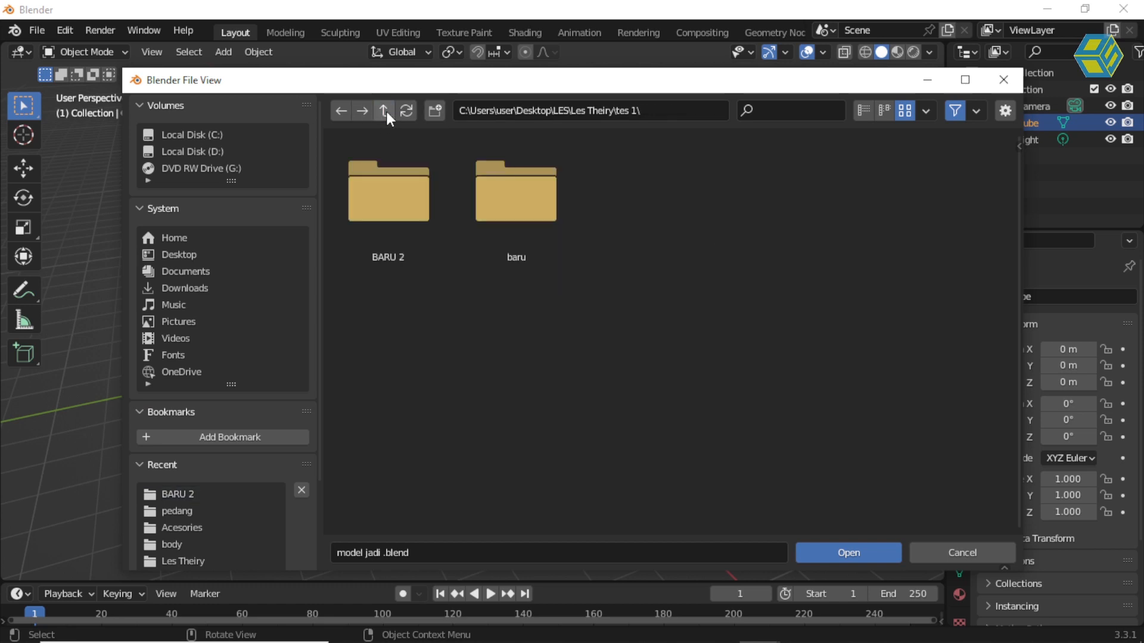
left_click(202, 153)
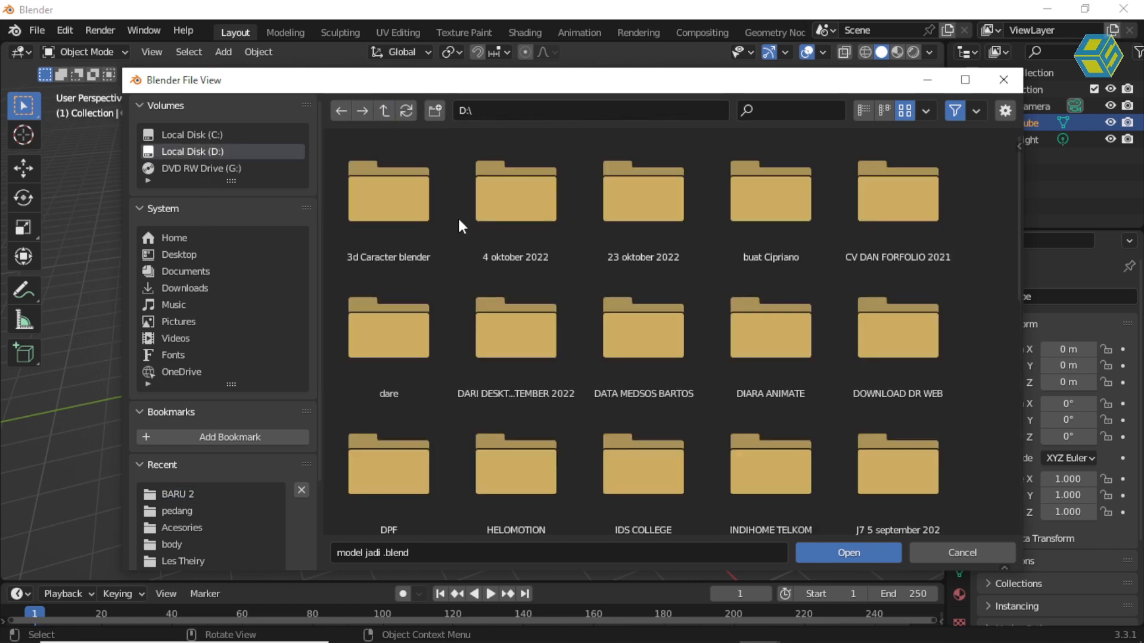
left_click(883, 110)
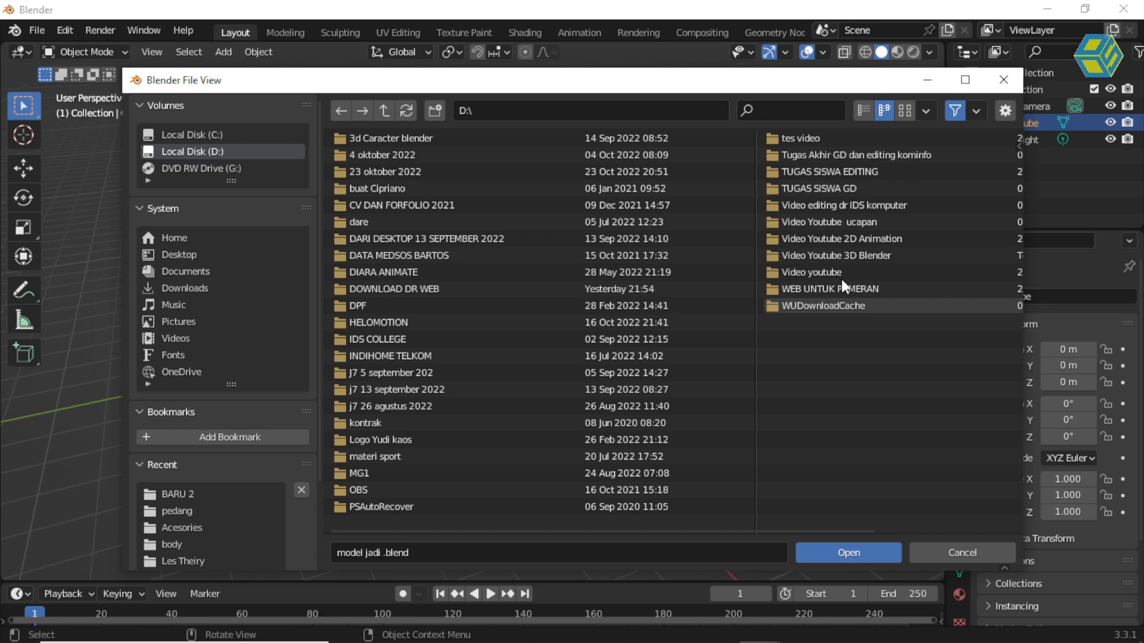
left_click(864, 255)
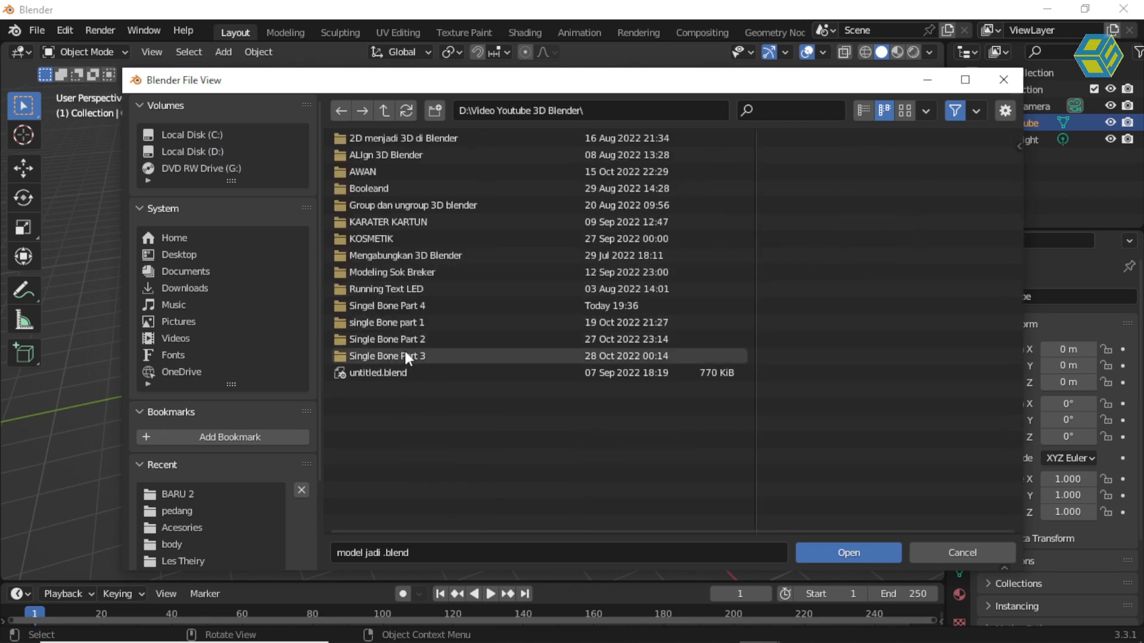
left_click(415, 305)
left_click(402, 138)
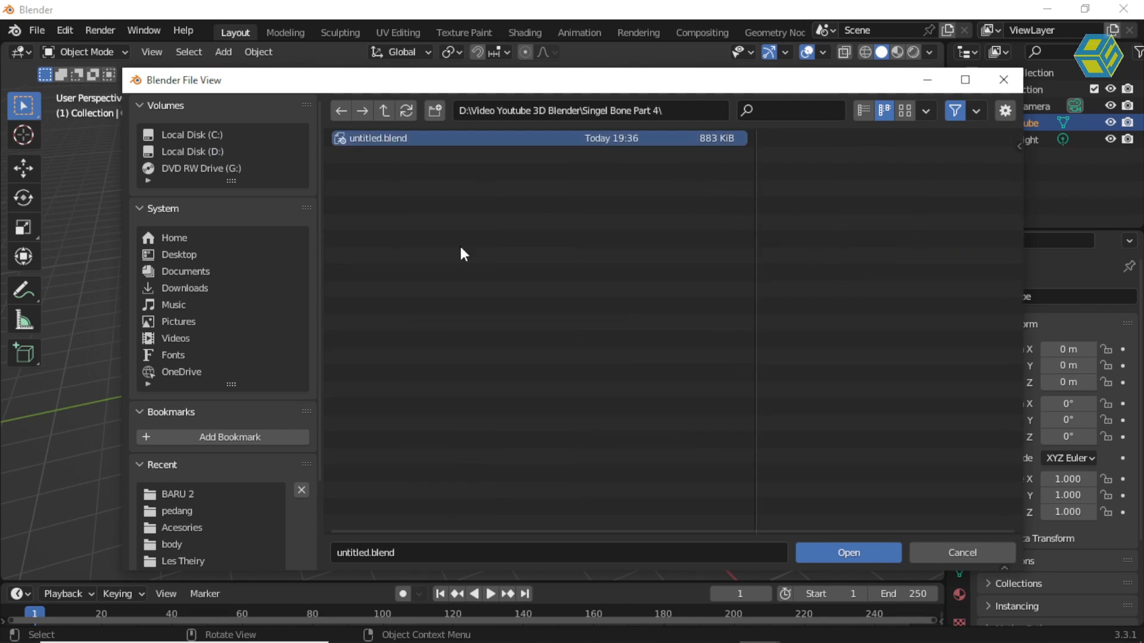
left_click(847, 553)
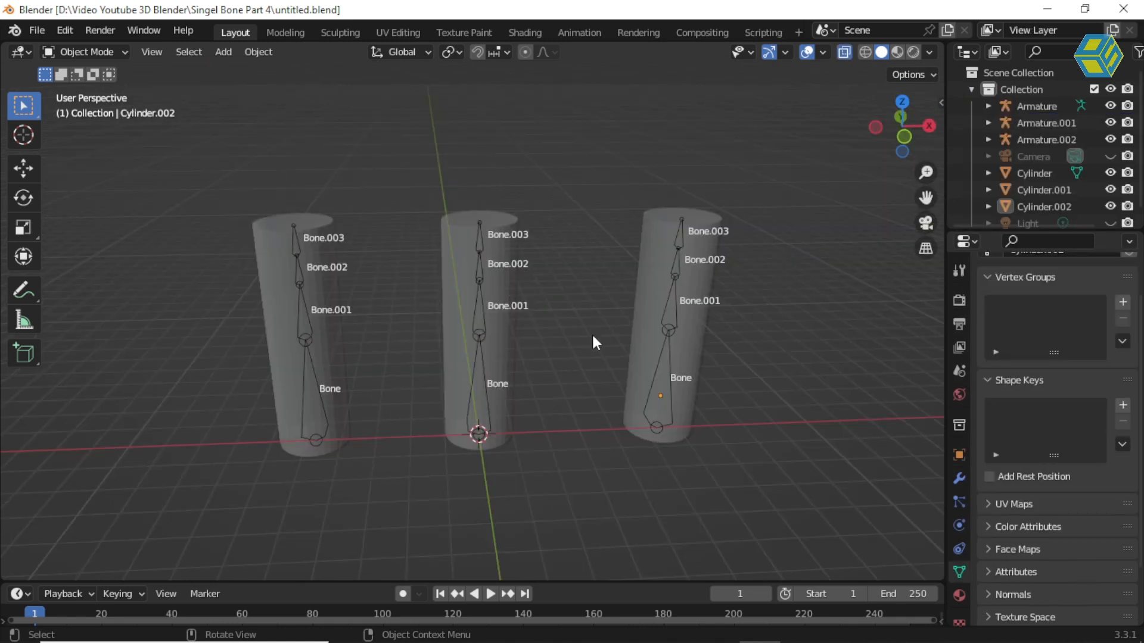
Turn off X-ray and test-move each of the three cylinders on its own to check whether it is bound to its armature.
left_click(322, 234)
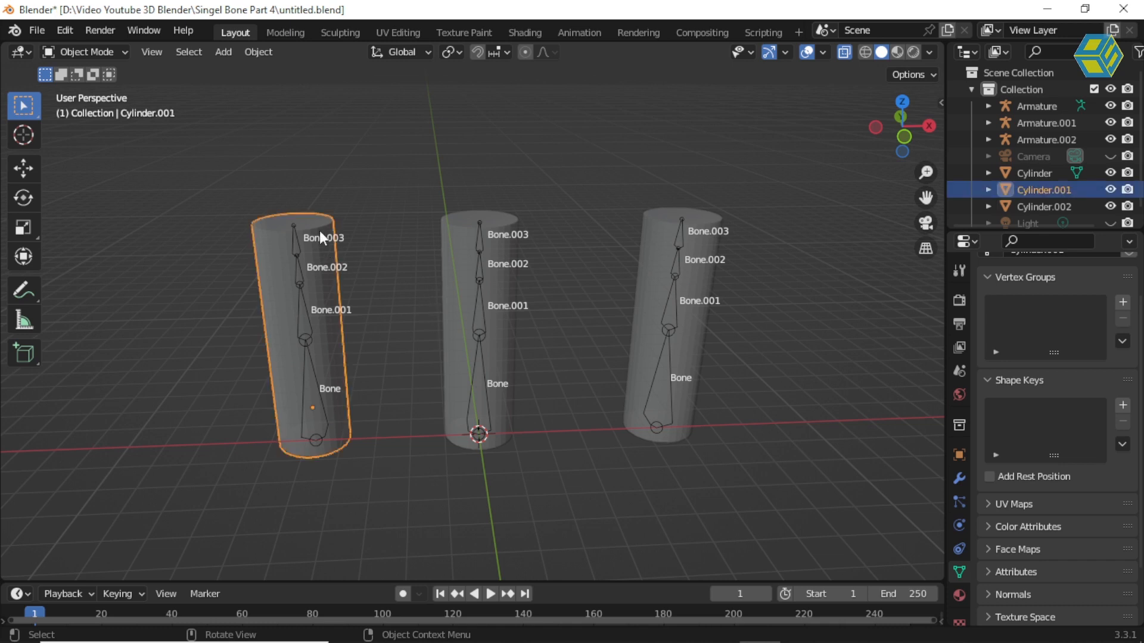
key("g")
key("Escape")
left_click(843, 53)
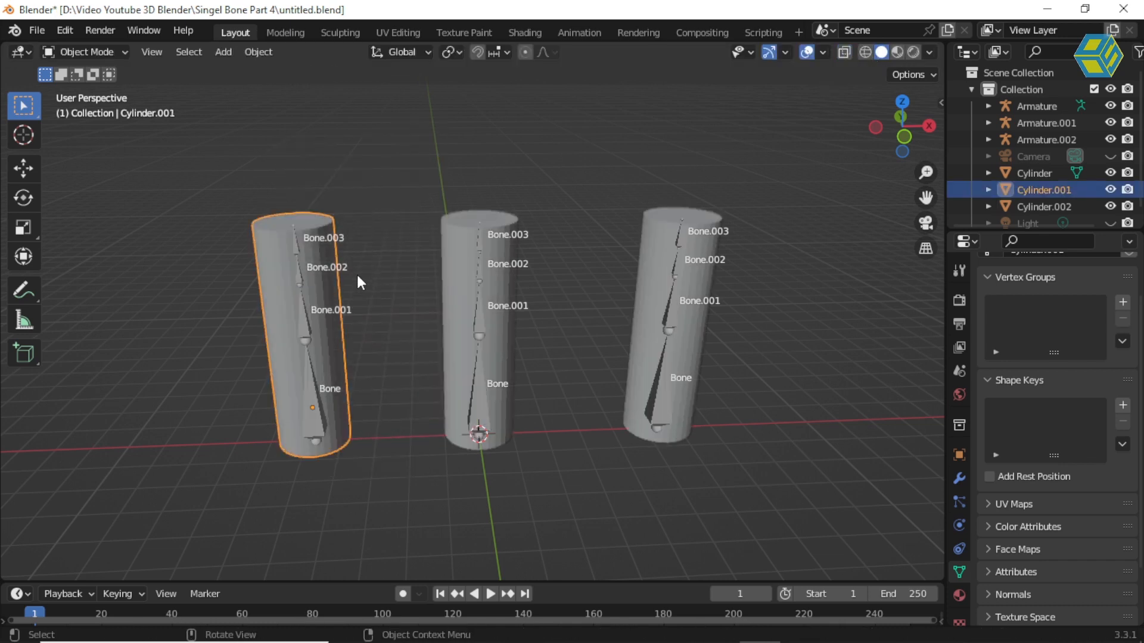
left_click(463, 241)
key("g")
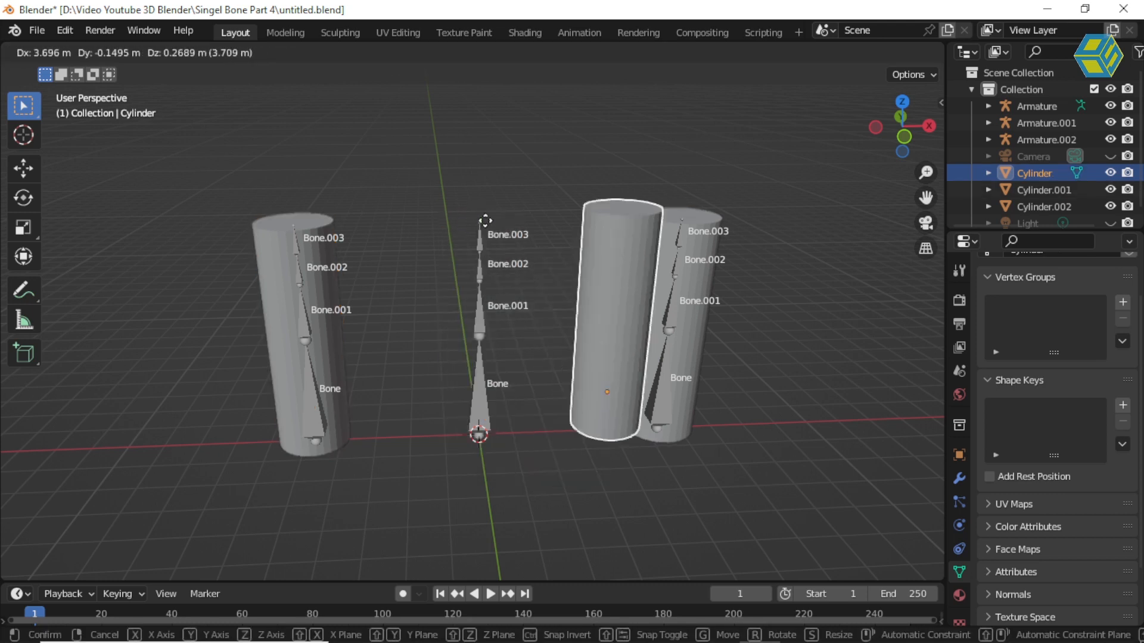
key("Escape")
left_click(656, 223)
key("g")
key("Escape")
key("b")
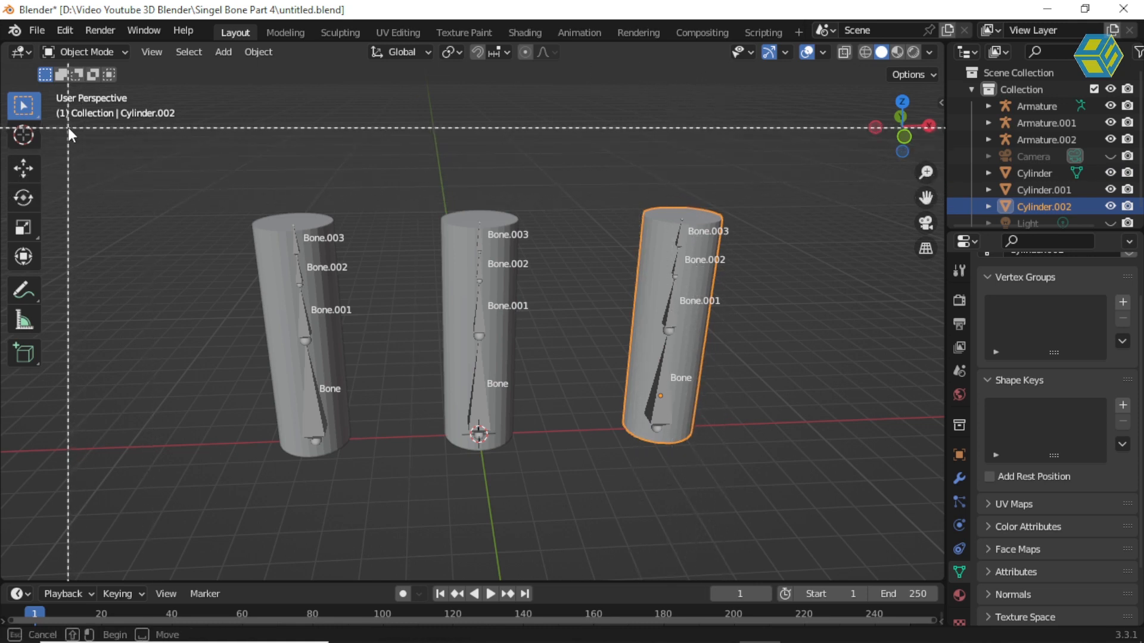
key("Escape")
key("n")
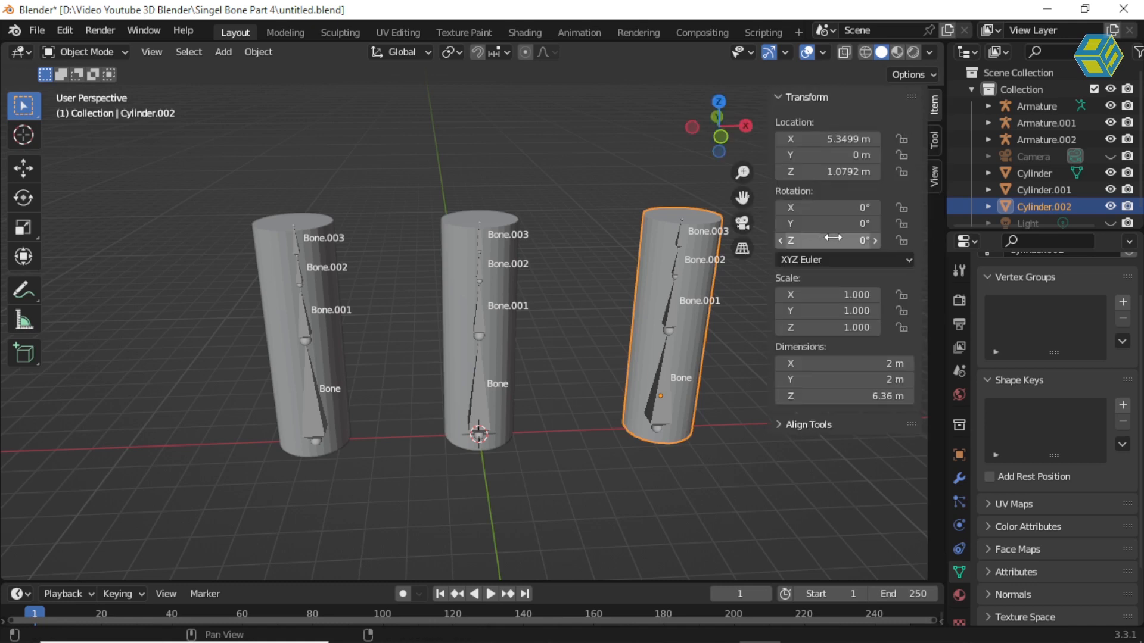
key("n")
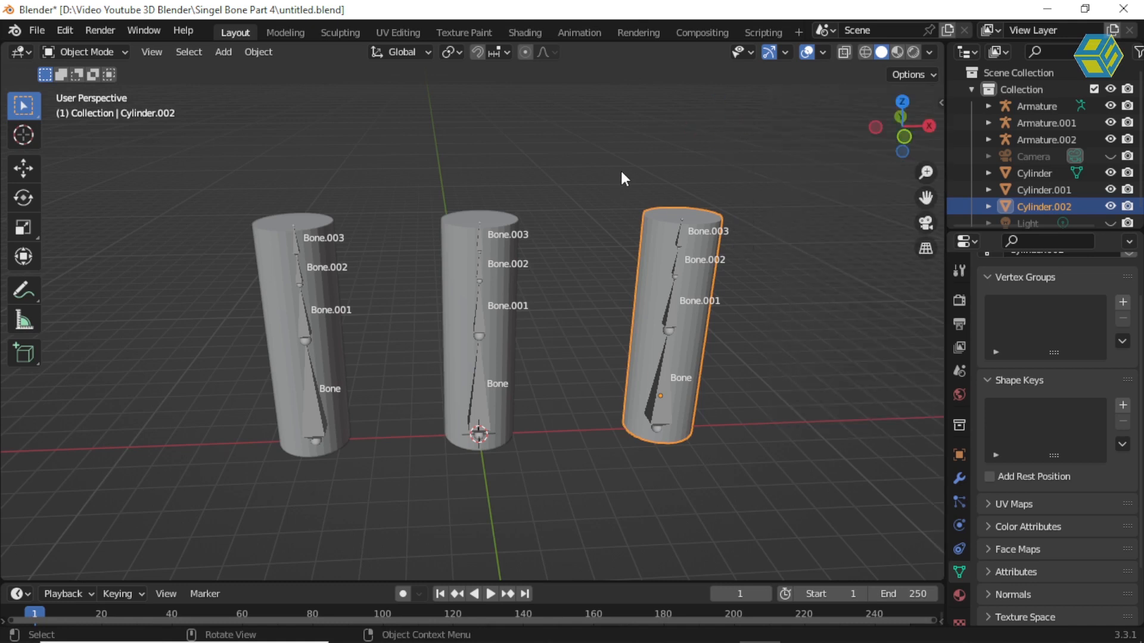
left_click(619, 169)
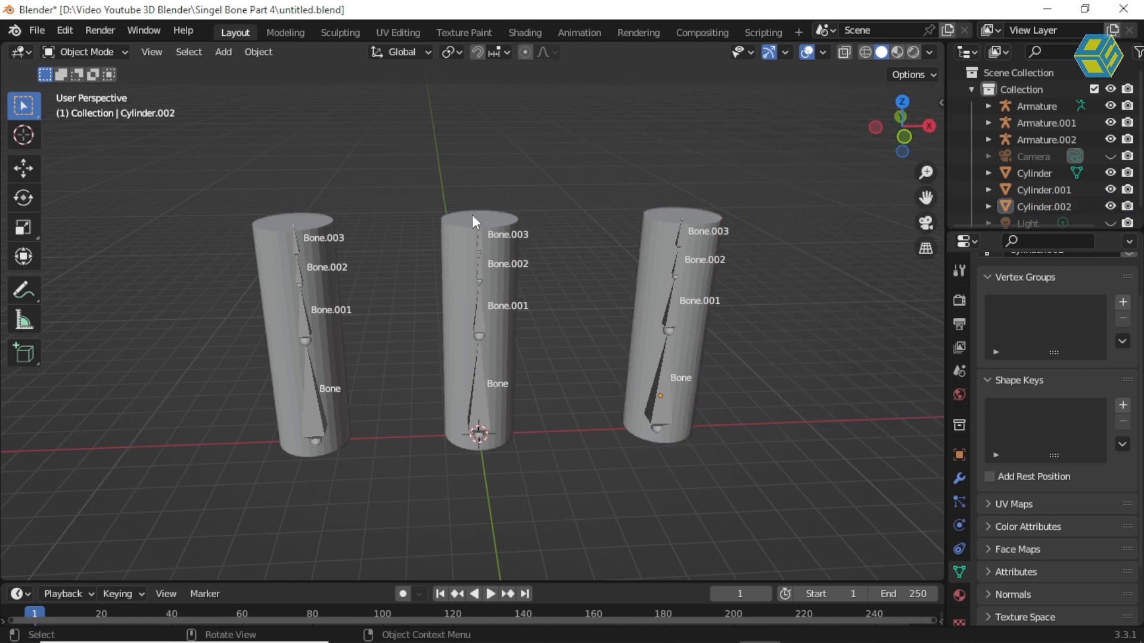
Parent the left cylinder to its armature with automatic weights.
left_click(319, 229)
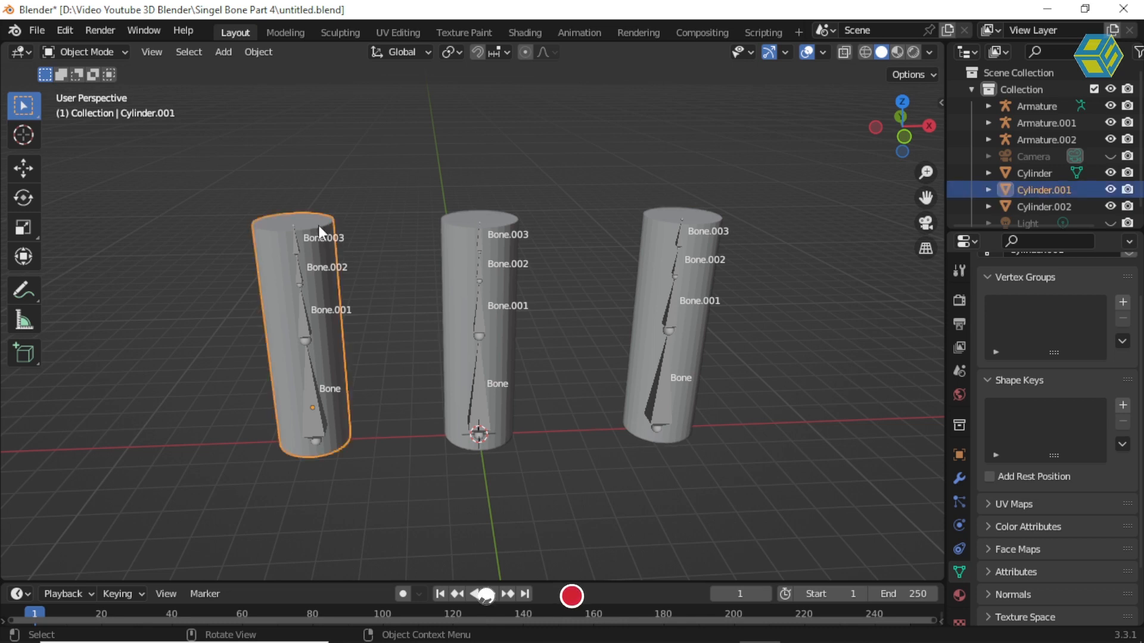
left_click(302, 303, "shift")
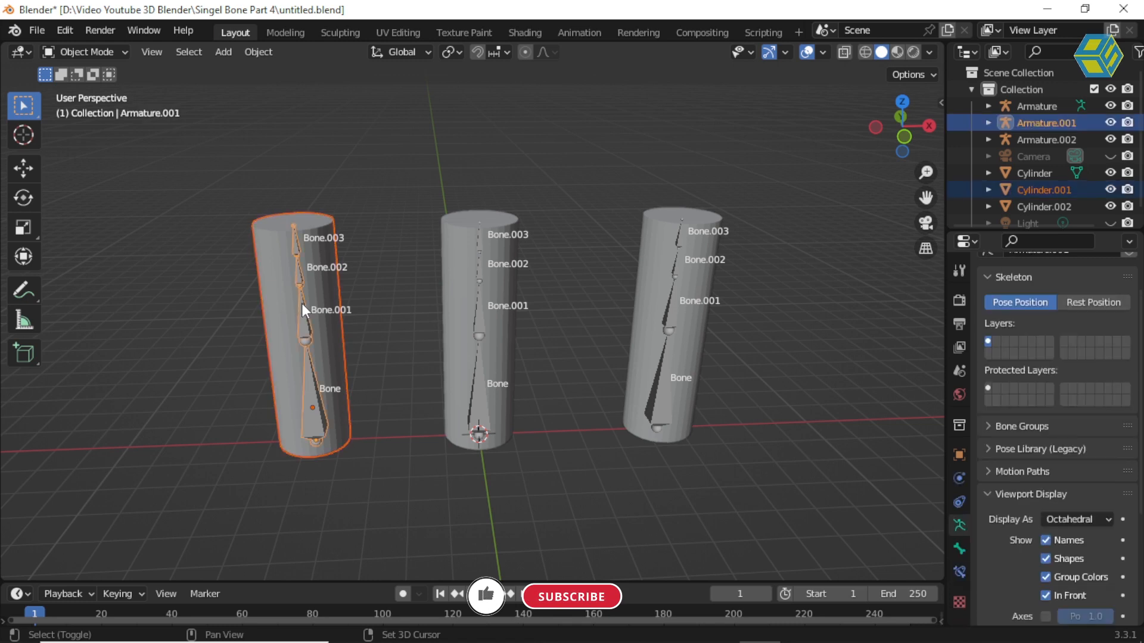
right_click(302, 302)
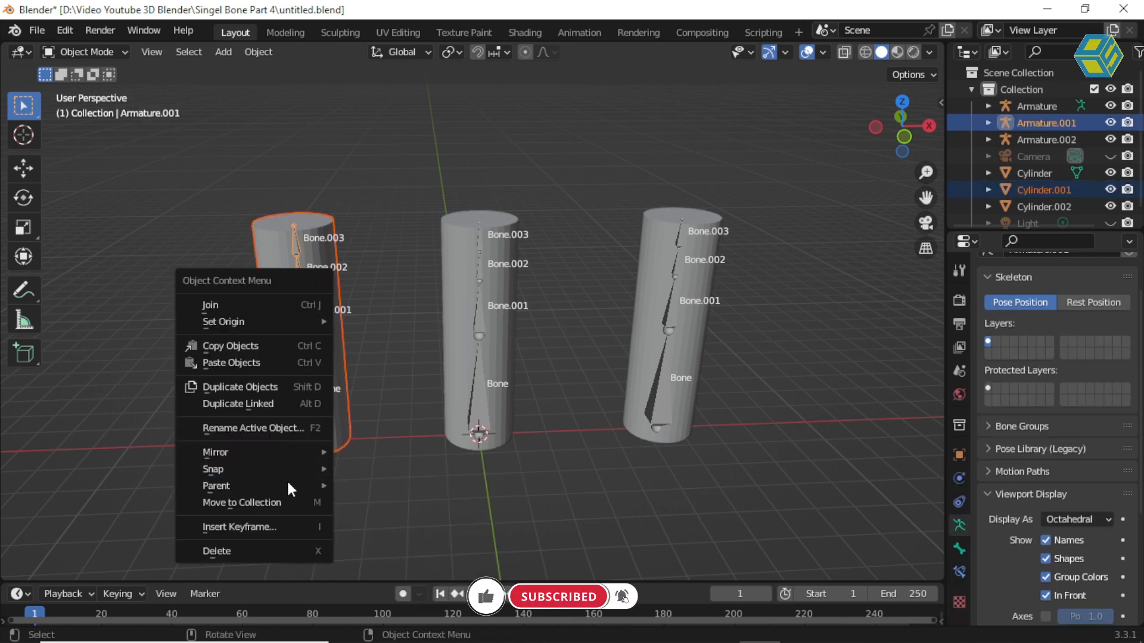
mouse_move(287, 484)
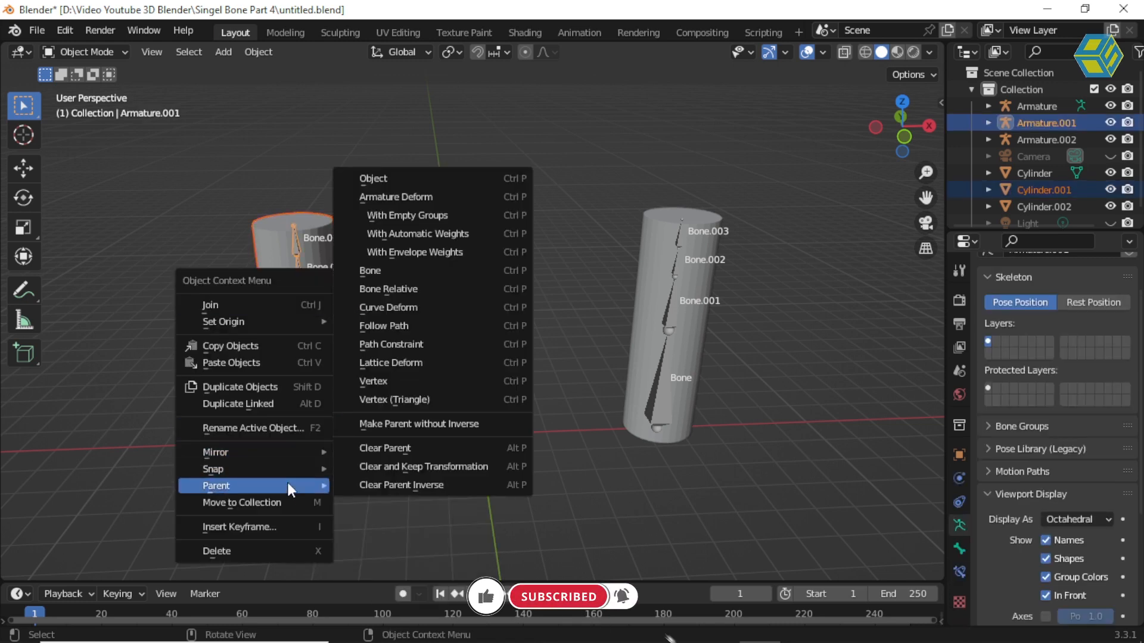
left_click(431, 232)
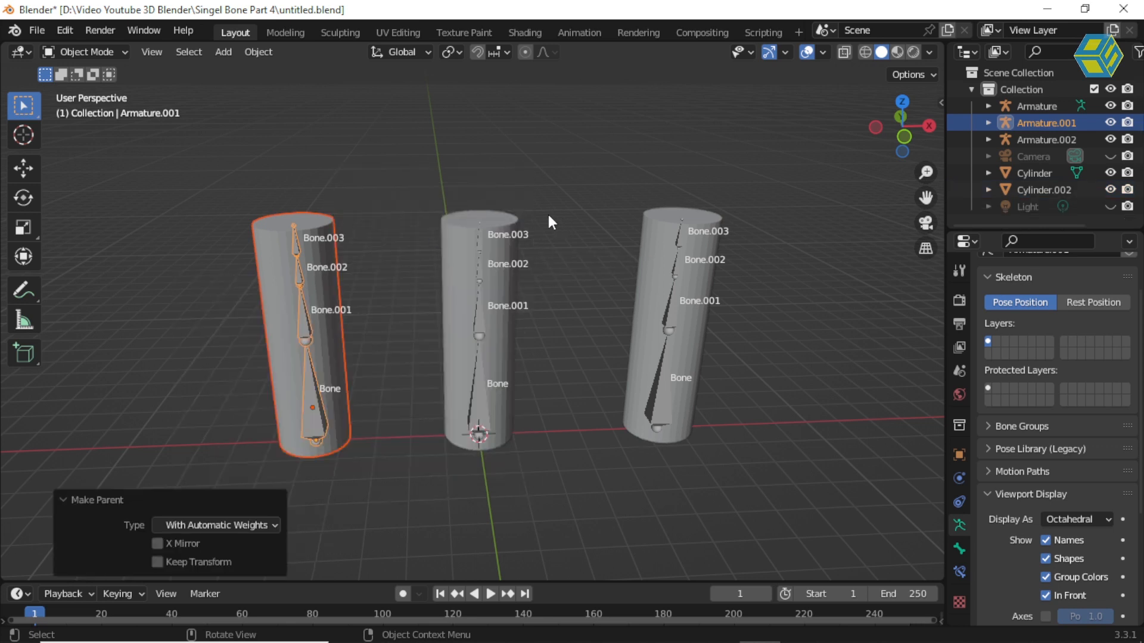
Test-move the left armature to check that its cylinder follows, leaving it in its original position.
left_click(505, 222)
left_click(302, 309)
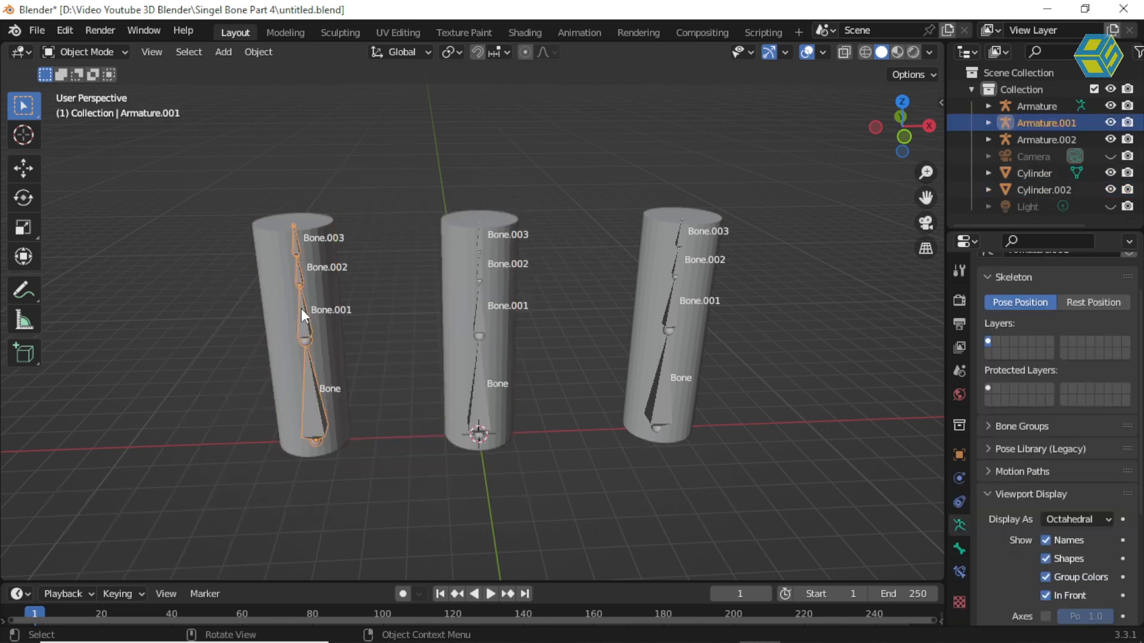
key("g")
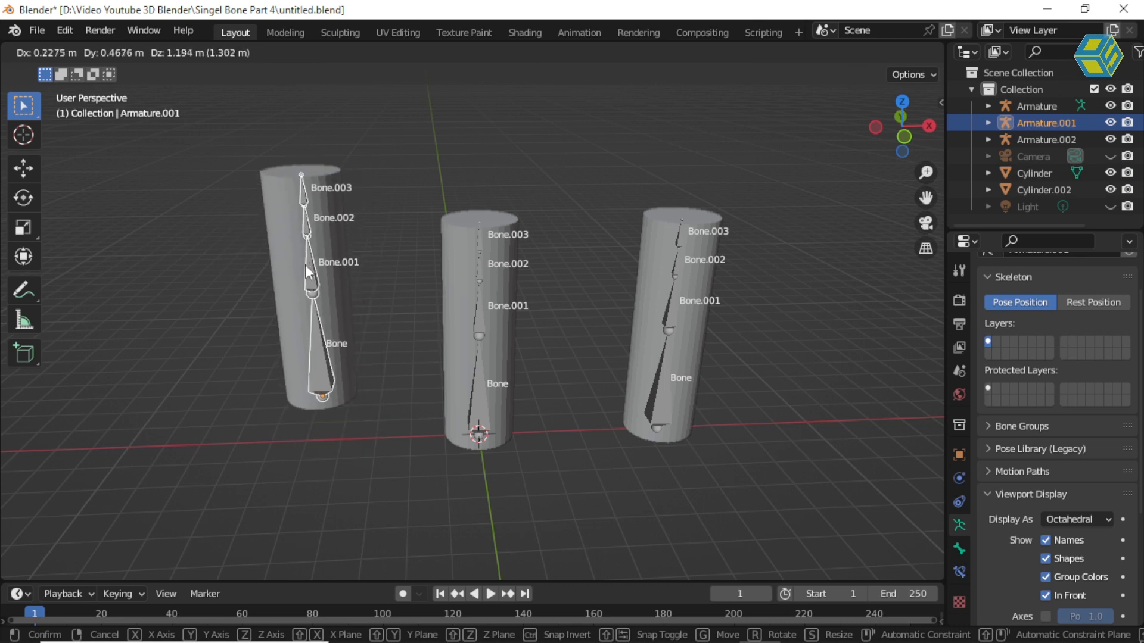
left_click(292, 253)
Parent the centre cylinder to its armature with automatic weights.
left_click(463, 230)
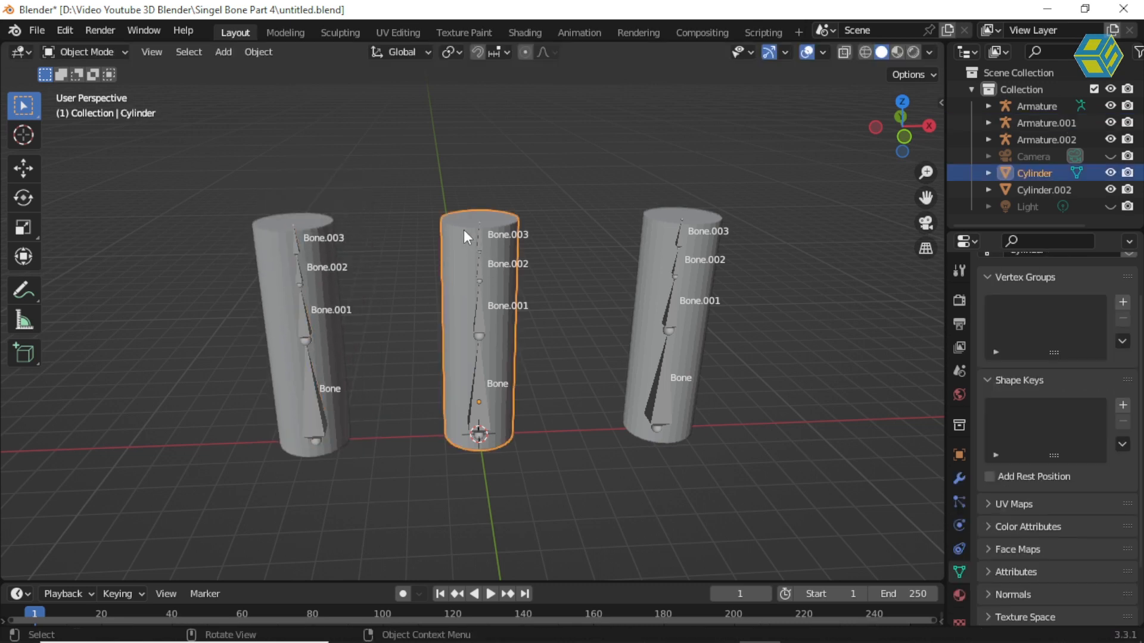
left_click(477, 317, "shift")
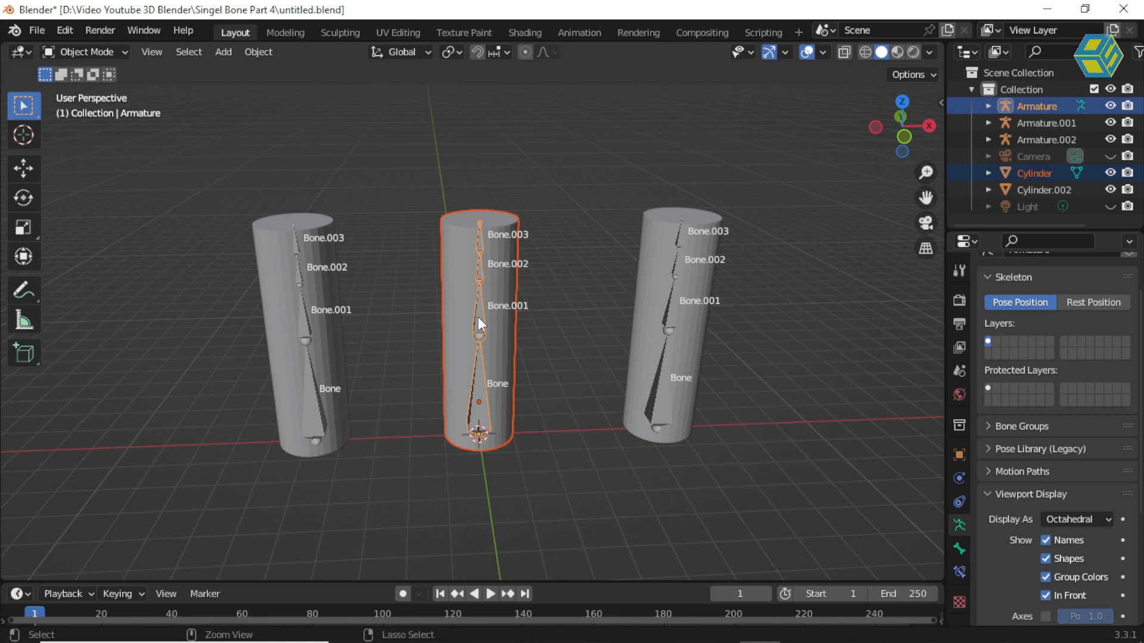
key("ctrl+p")
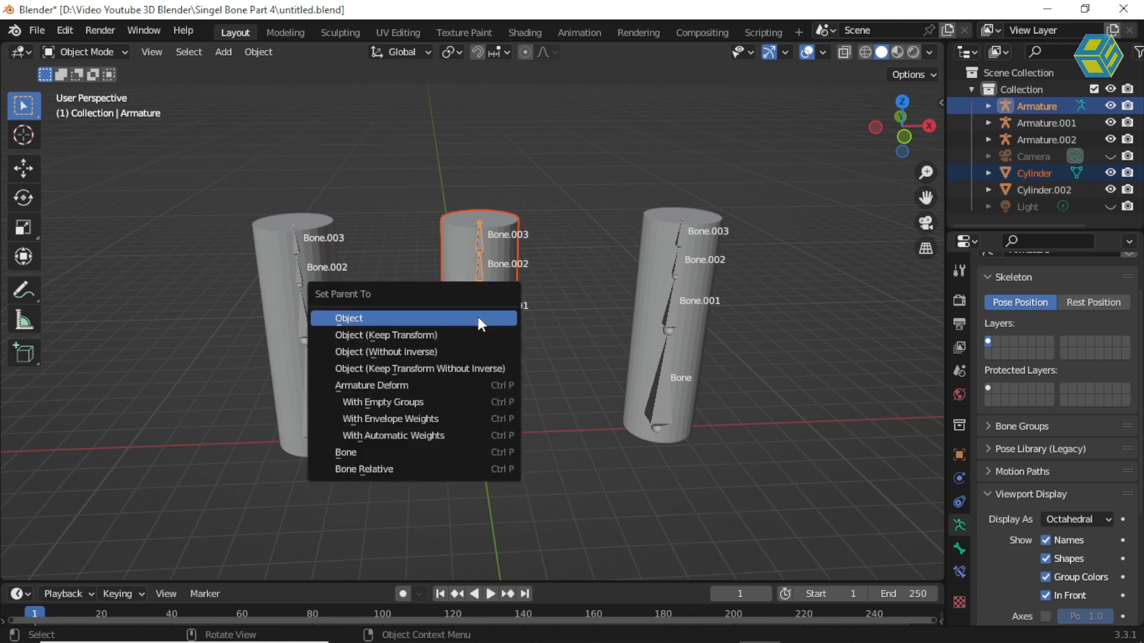
left_click(426, 437)
Test-move the centre armature to check that its cylinder follows, leaving it in its original position.
left_click(538, 304)
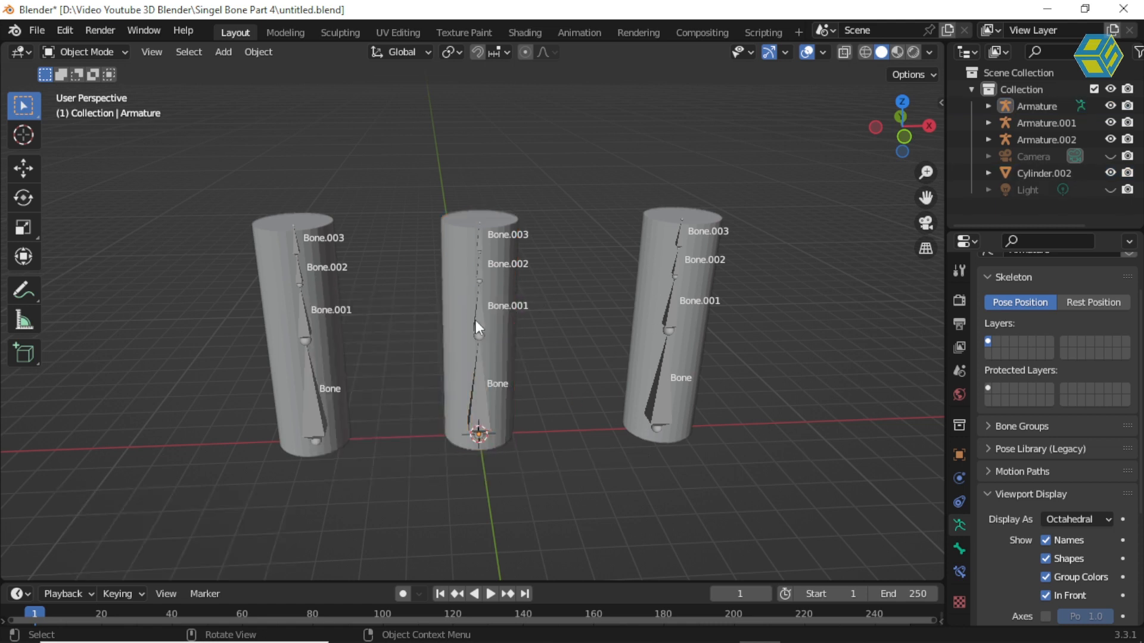
left_click(476, 322)
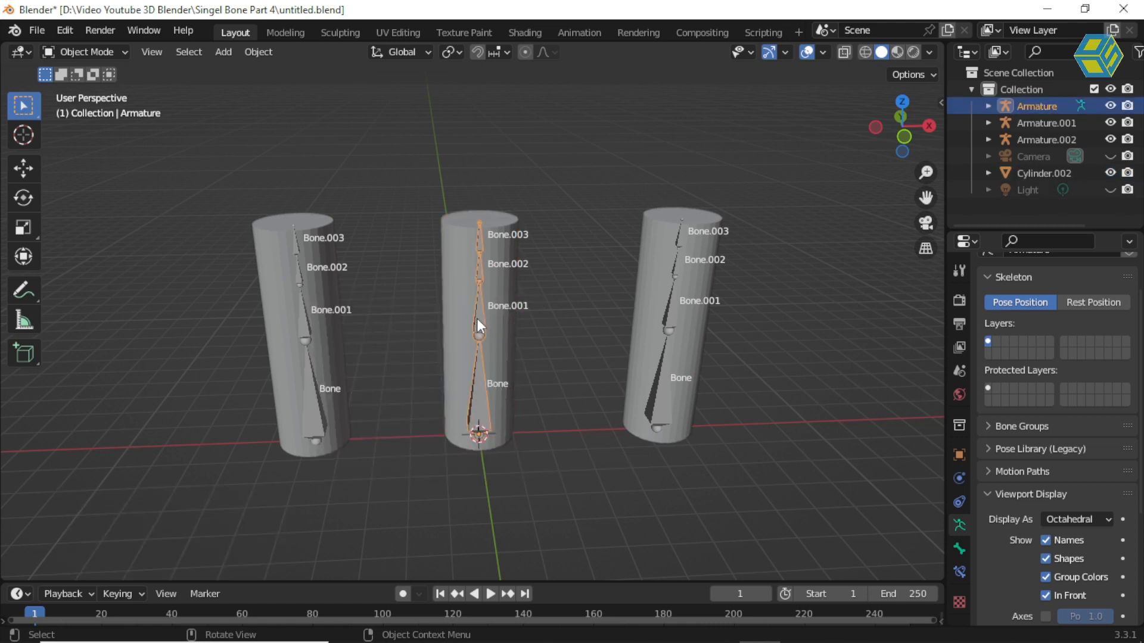
key("g")
key("Escape")
Parent the right cylinder to its armature with automatic weights, and select only that armature.
left_click(656, 229)
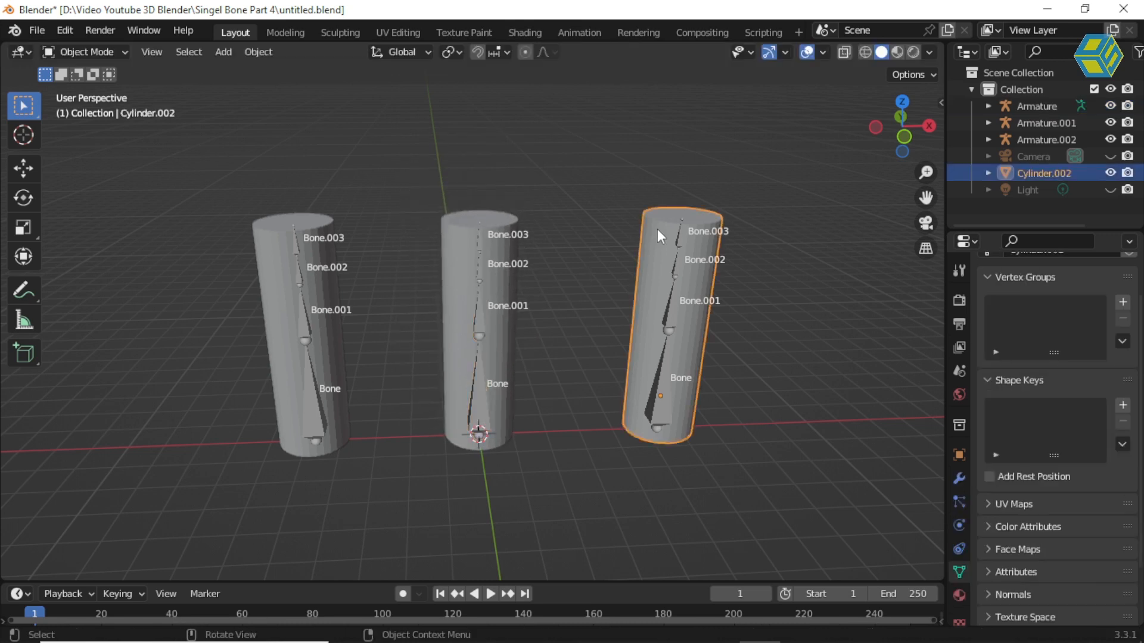
left_click(672, 297, "shift")
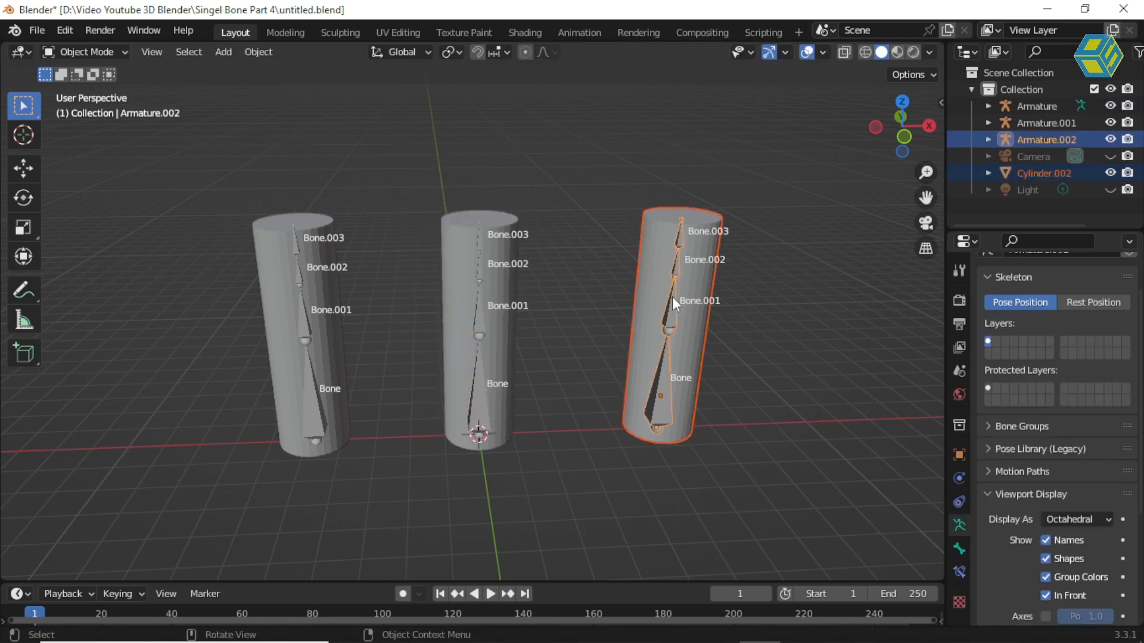
right_click(672, 297)
mouse_move(672, 297)
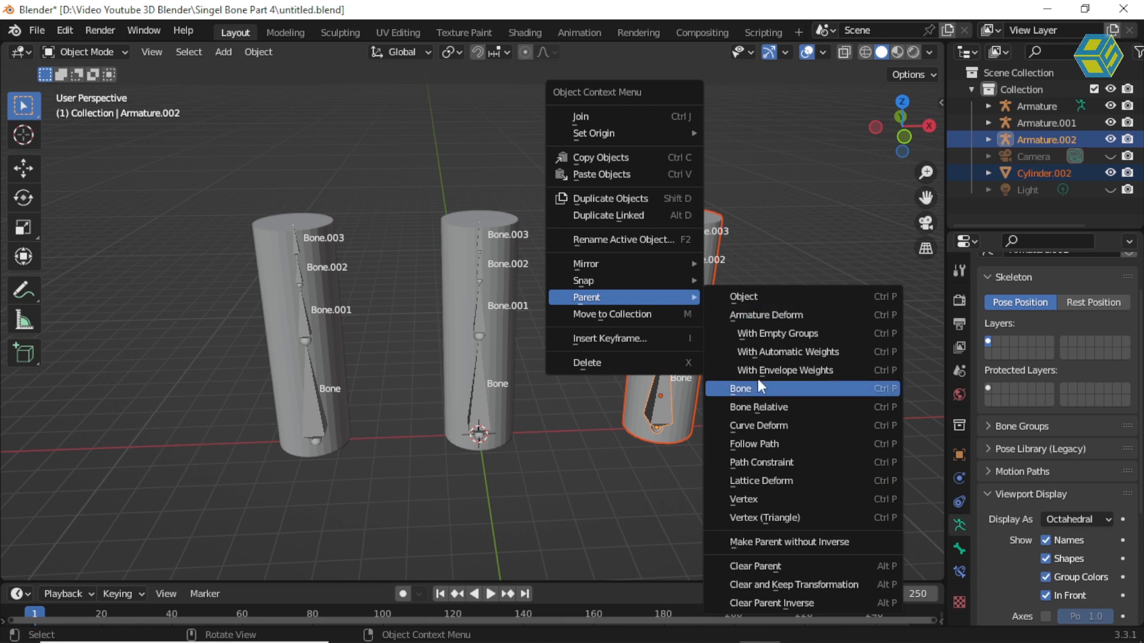
left_click(769, 353)
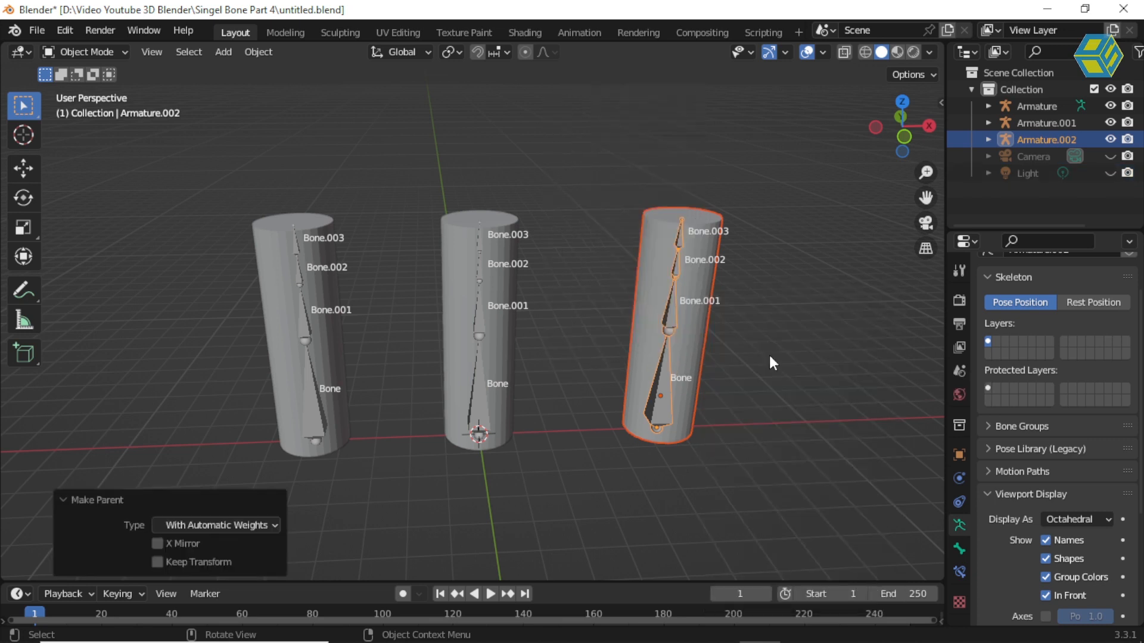
left_click(785, 306)
left_click(668, 315)
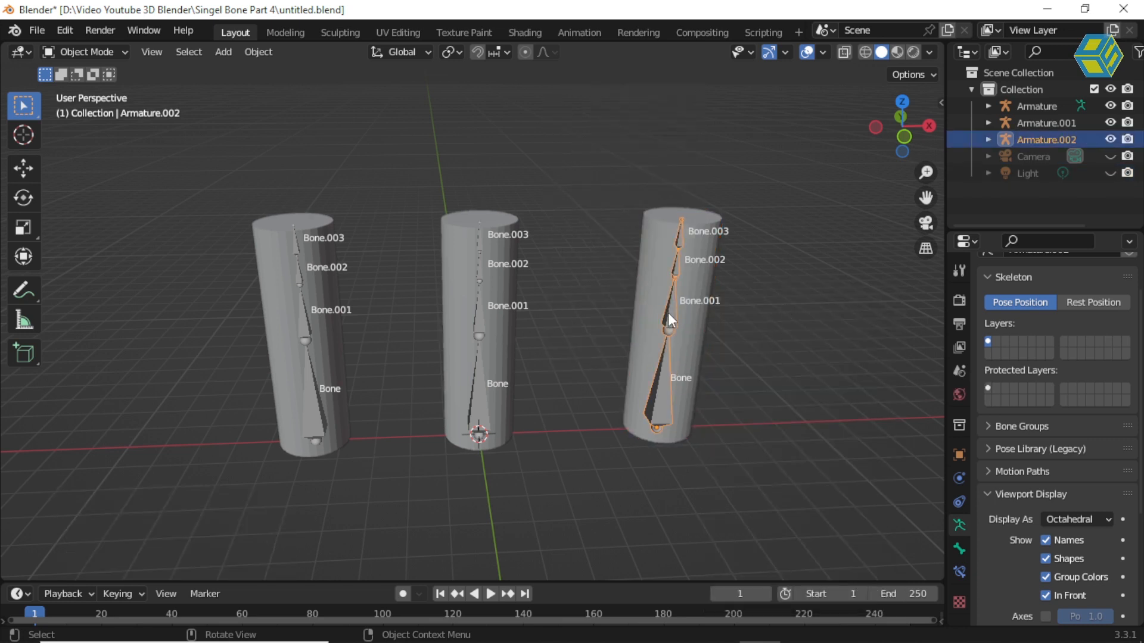
Test-move the right armature to check that its cylinder follows, leaving it in its original position.
key("g")
right_click(748, 292)
left_click(770, 316)
In Pose Mode, rotate all bones of the left armature -28.9° about global Y with the pivot point set to Individual Origins.
left_click(304, 325)
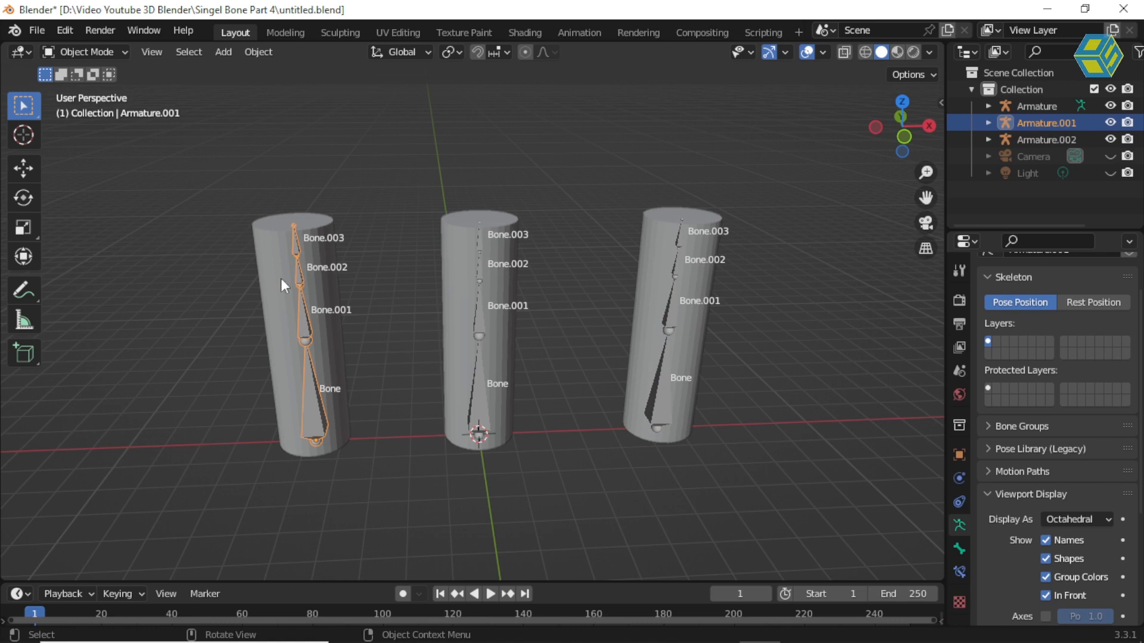
left_click(87, 54)
key("Return")
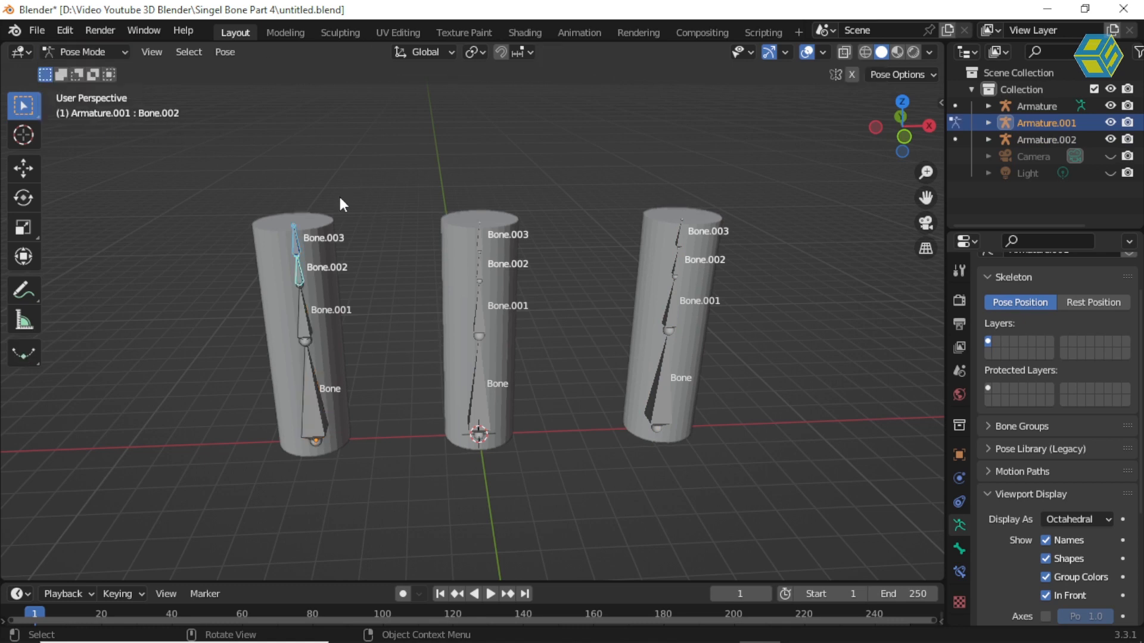
key("a")
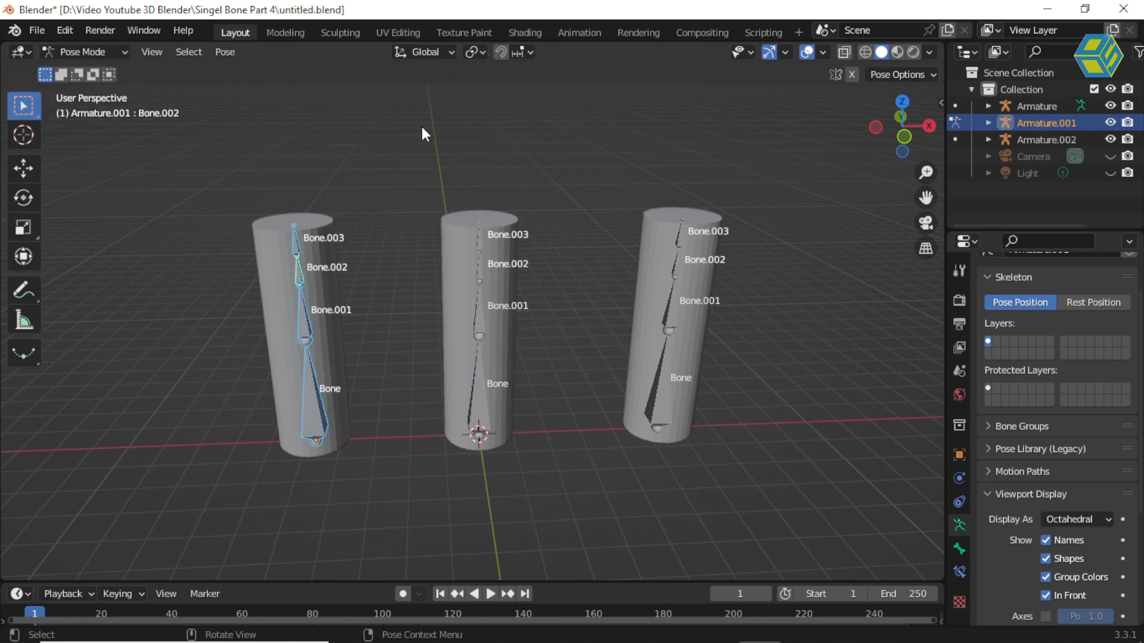
left_click(477, 52)
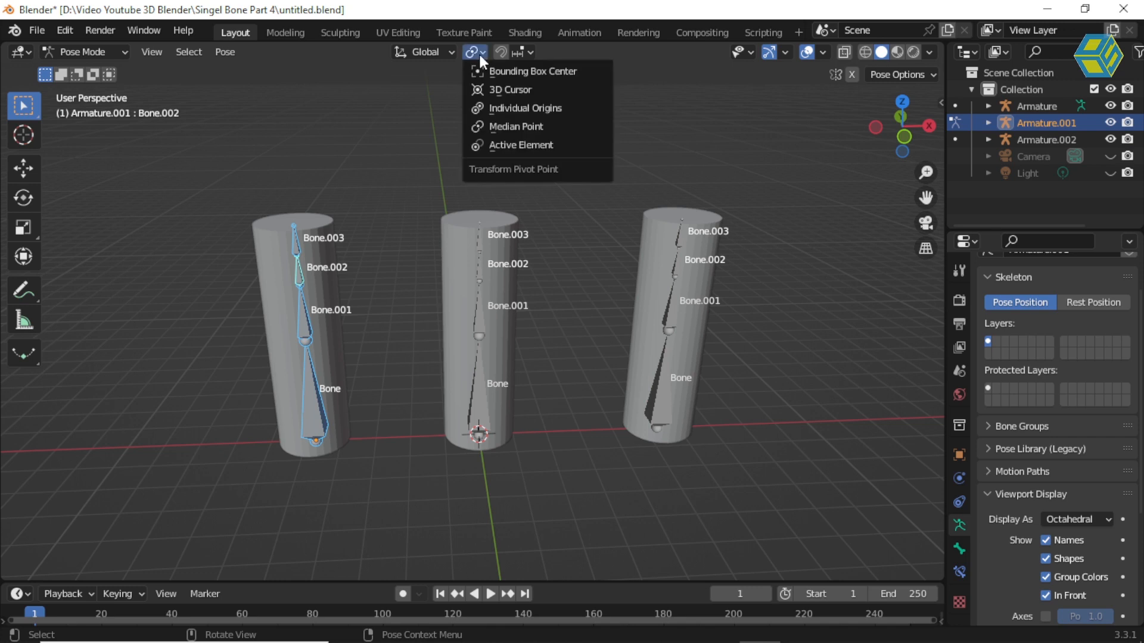
left_click(492, 109)
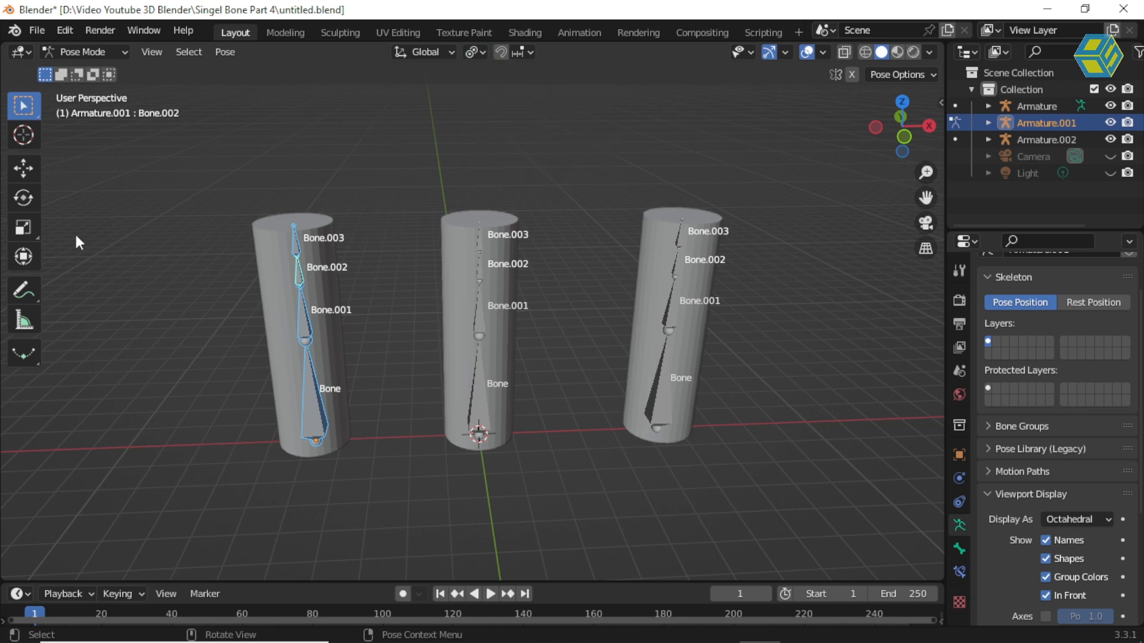
left_click(22, 198)
mouse_move(359, 403)
left_mouse_down()
mouse_move(324, 387)
mouse_move(340, 392)
left_mouse_up()
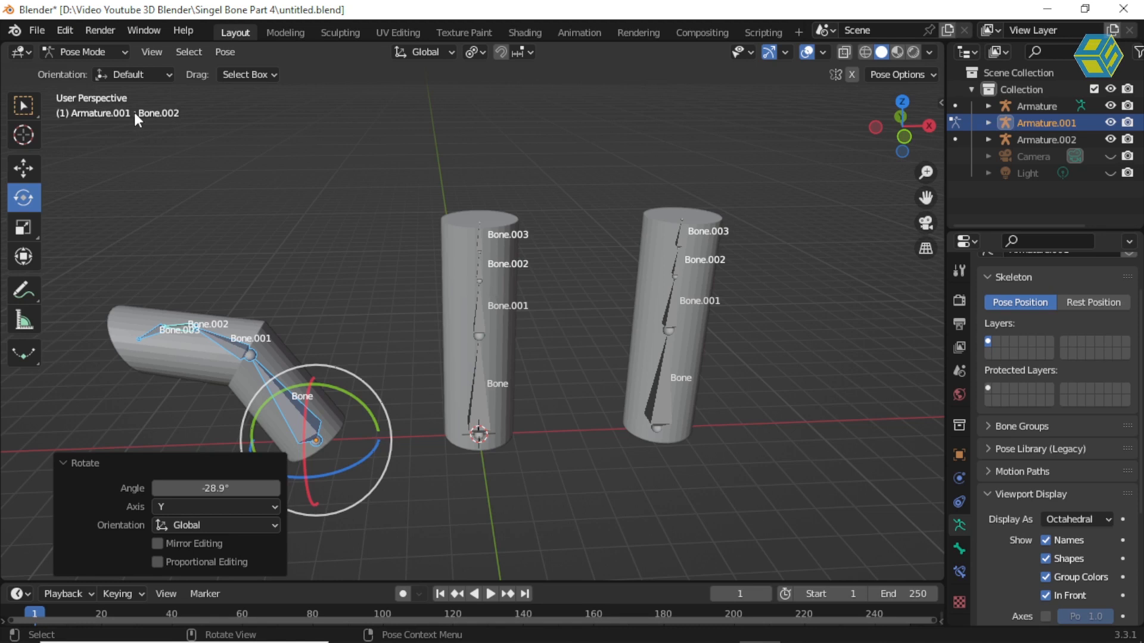
Put the centre armature in Pose Mode and rotate all its bones -28.7° about global Y, each around its own origin.
left_click(81, 53)
left_click(91, 72)
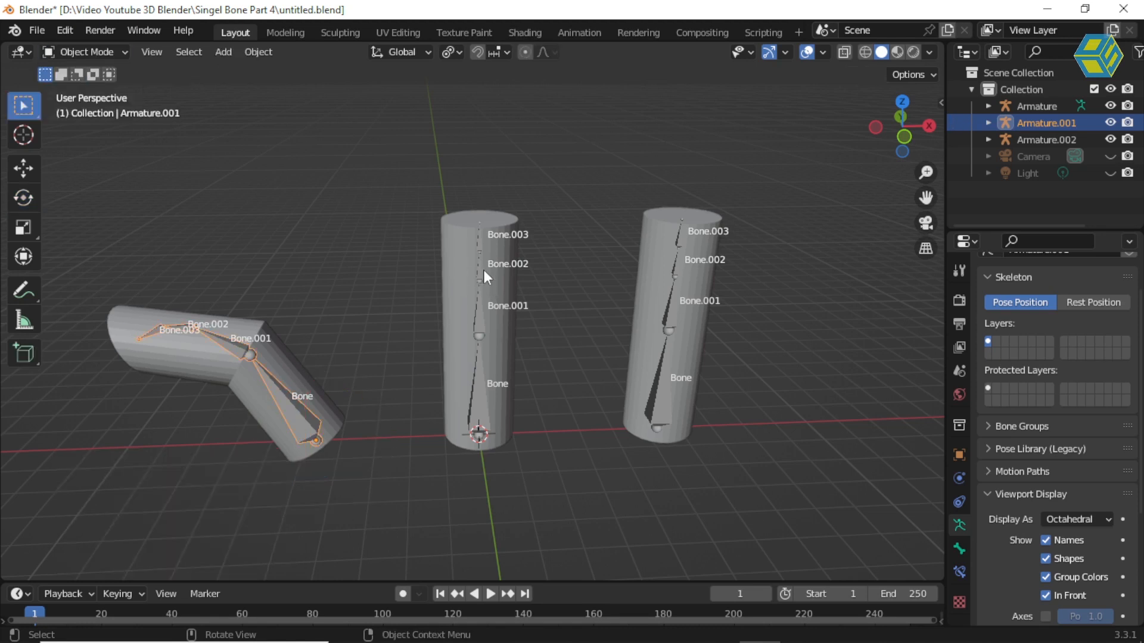
left_click(480, 289)
left_click(83, 51)
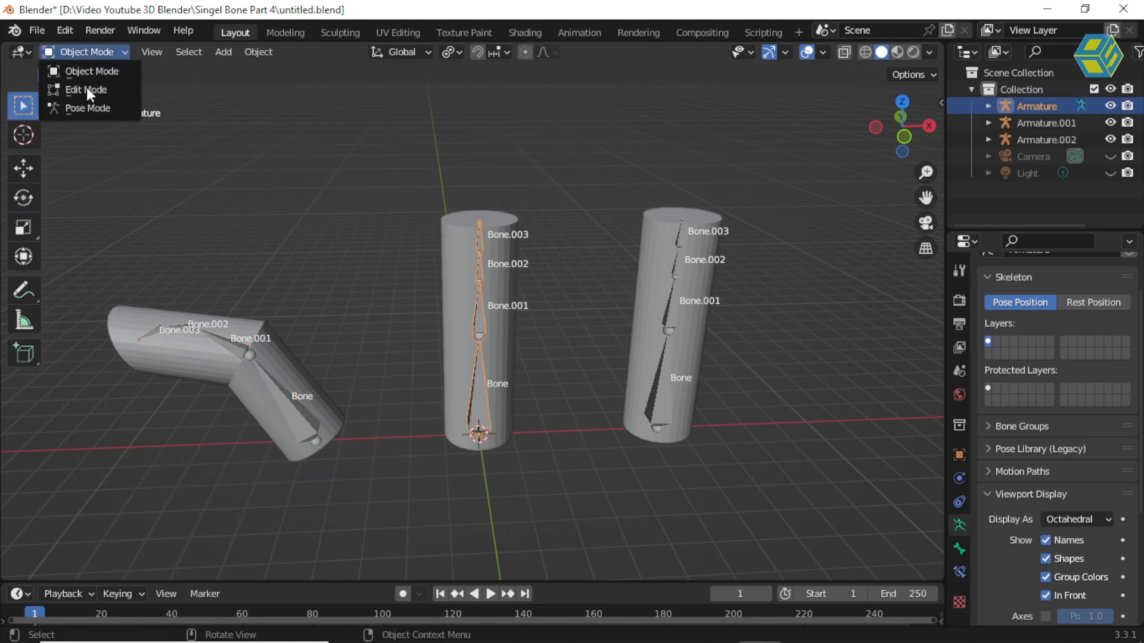
left_click(88, 106)
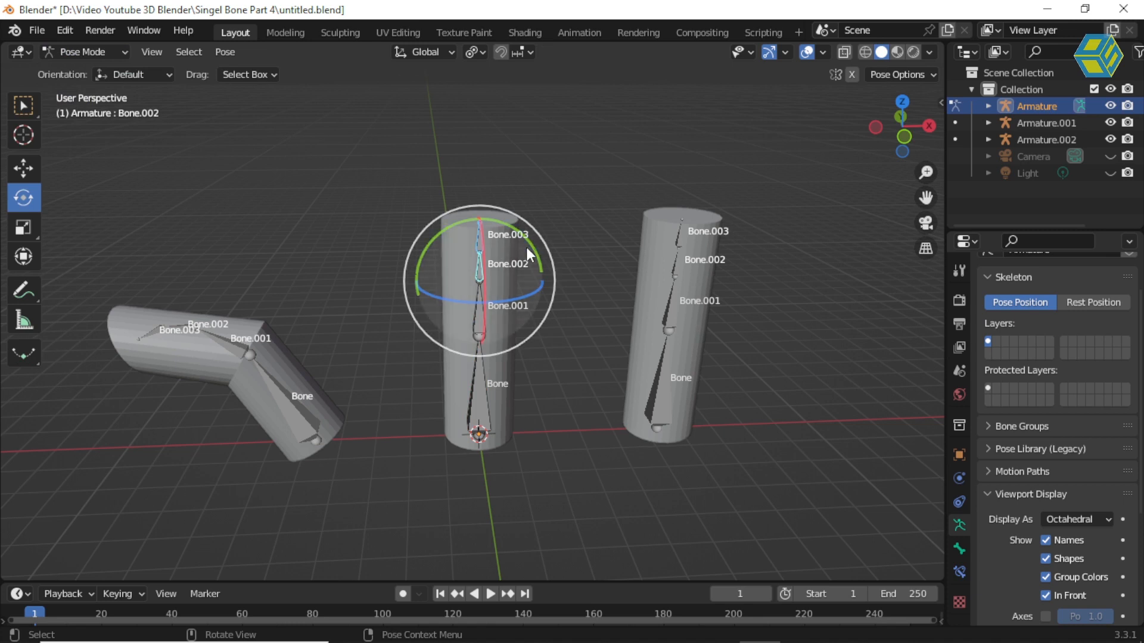
key("a")
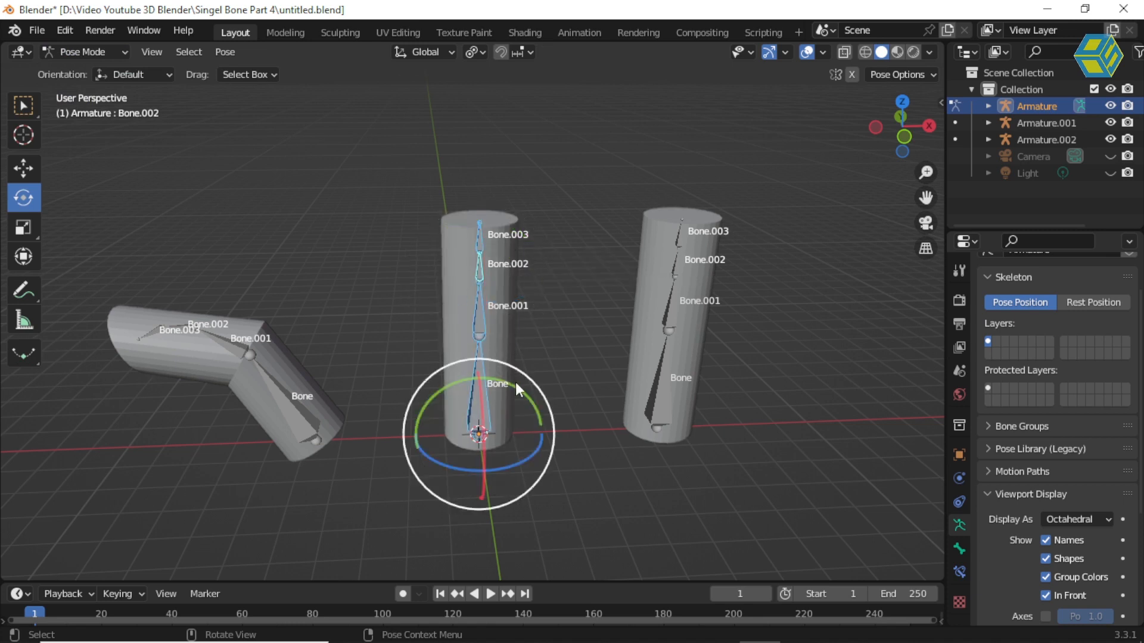
left_click(478, 52)
left_click(503, 124)
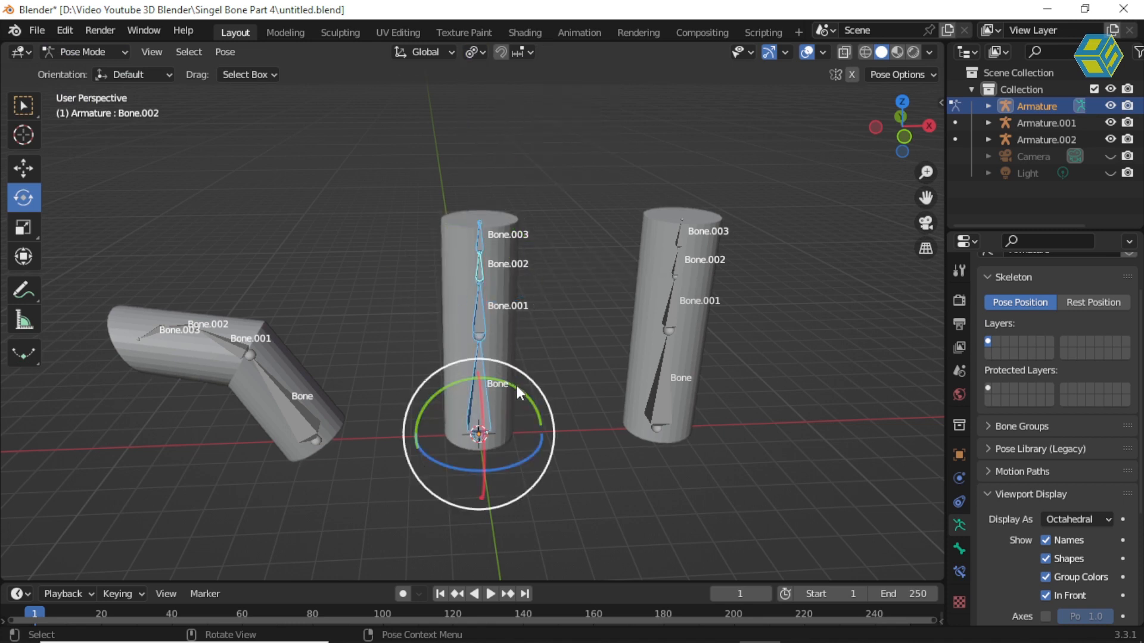
left_click_drag(513, 380, 417, 276)
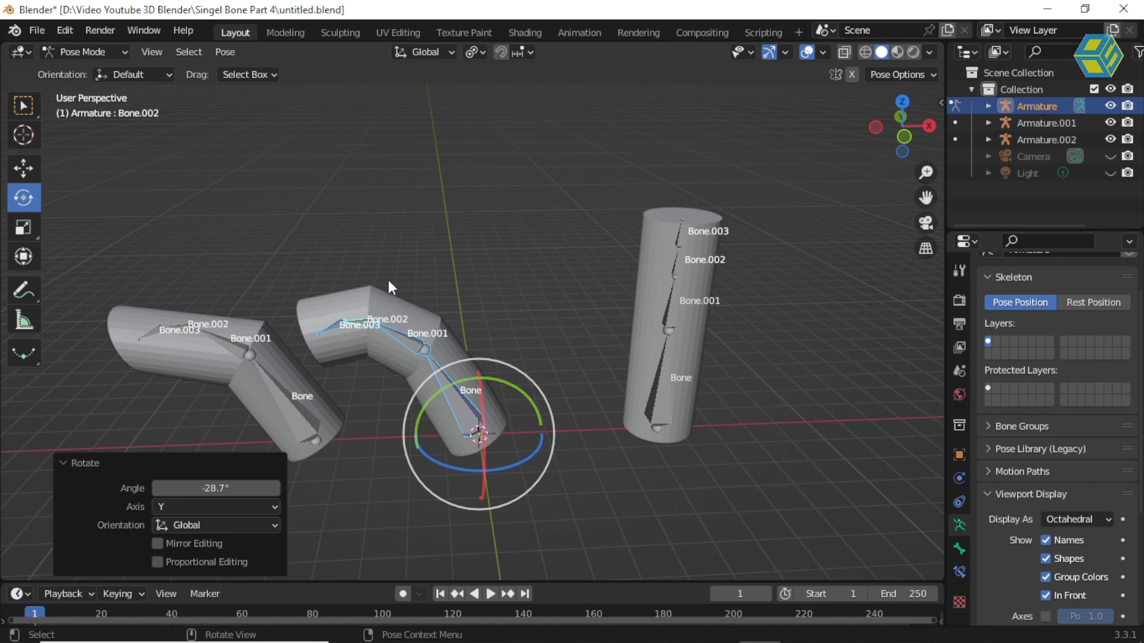
Put the right armature in Pose Mode and bend all its bones about global Y in the same direction as the other two.
left_click(678, 269)
left_click(83, 52)
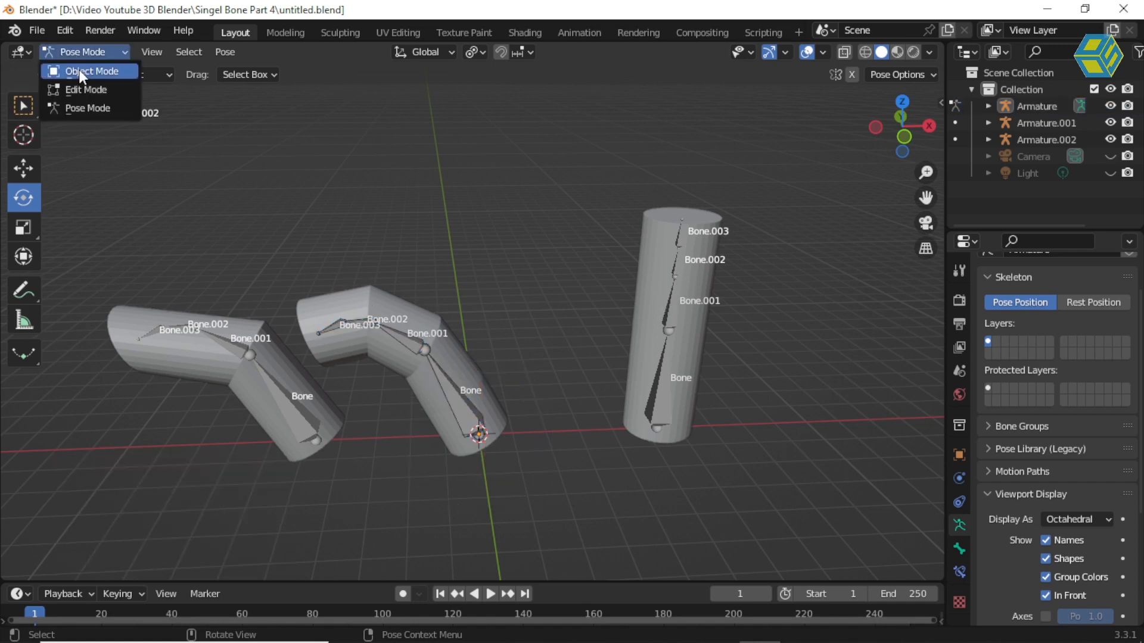
left_click(86, 67)
left_click(673, 304)
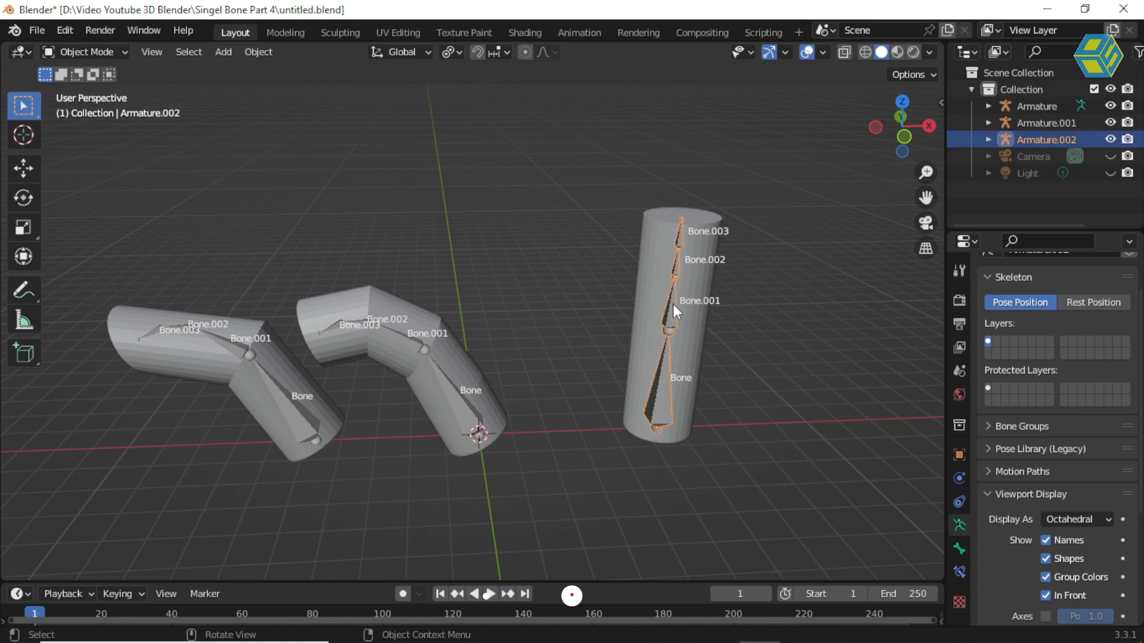
left_click(87, 53)
left_click(89, 107)
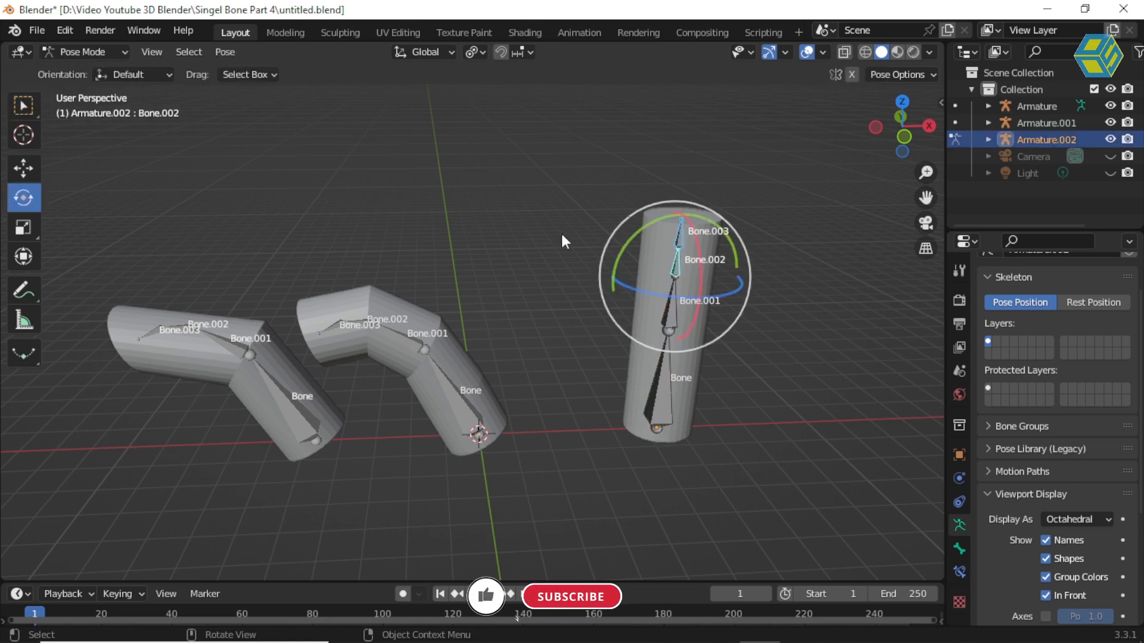
key("a")
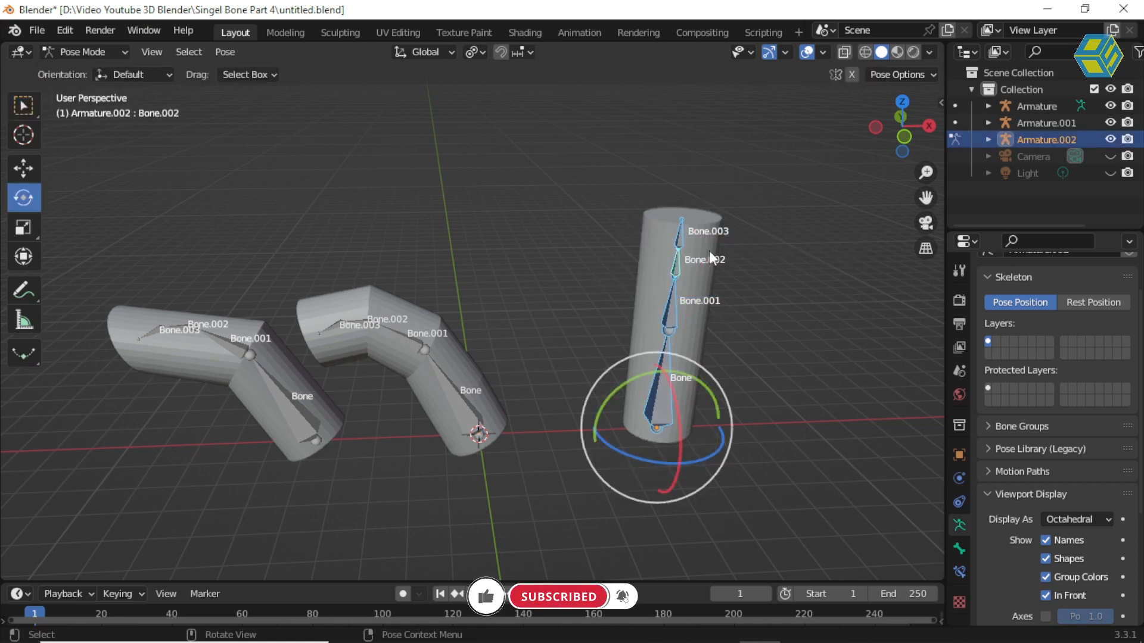
left_click_drag(689, 376, 571, 303)
left_click(634, 262)
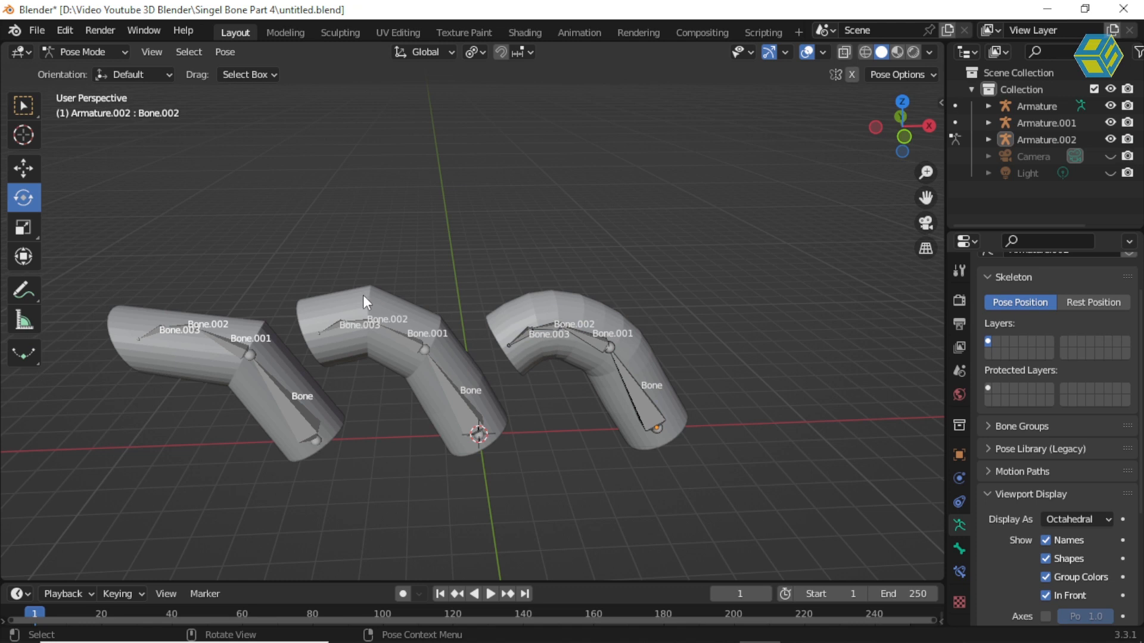
Return to Object Mode and select the cylinders and armatures in turn to compare how each cylinder bends.
left_click(69, 51)
left_click(80, 72)
left_click(135, 315)
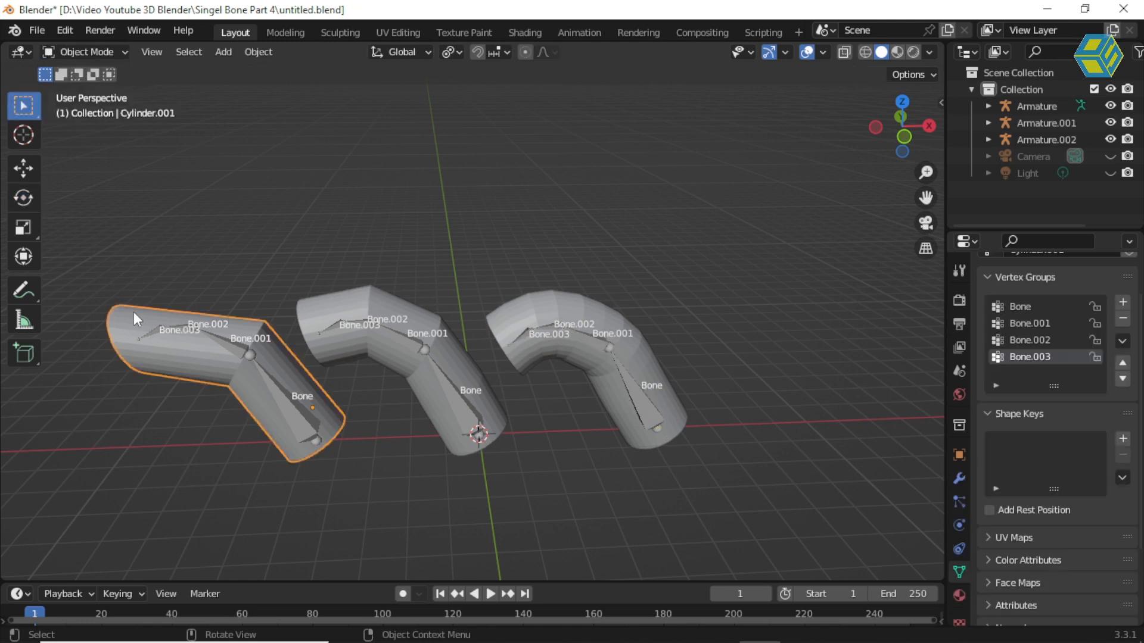
left_click(263, 338)
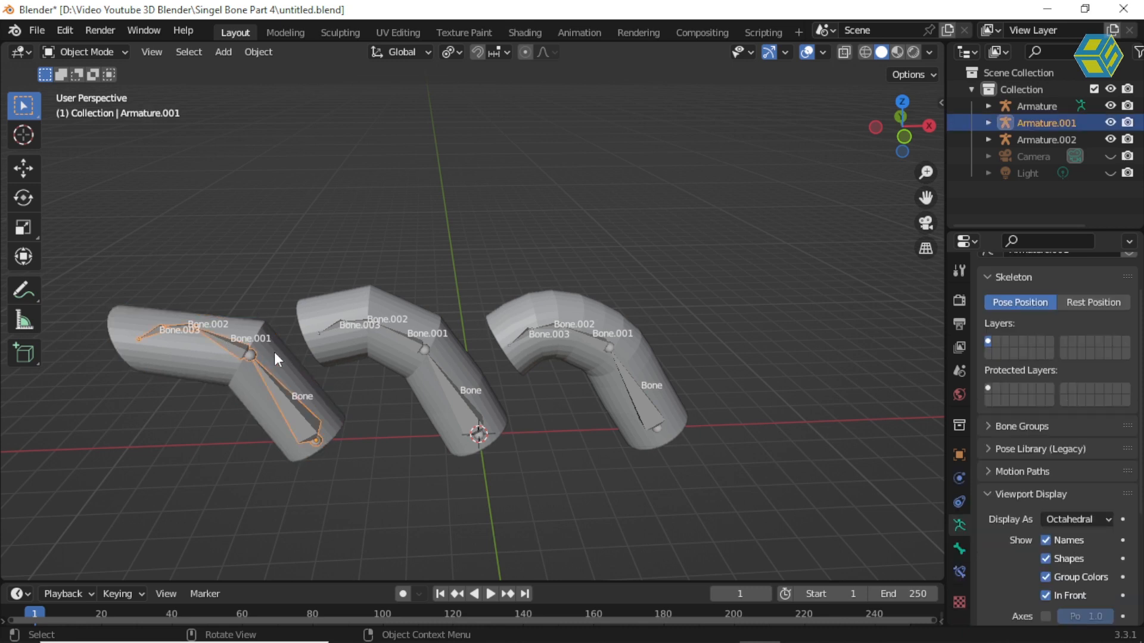
left_click(280, 349)
left_click(441, 330)
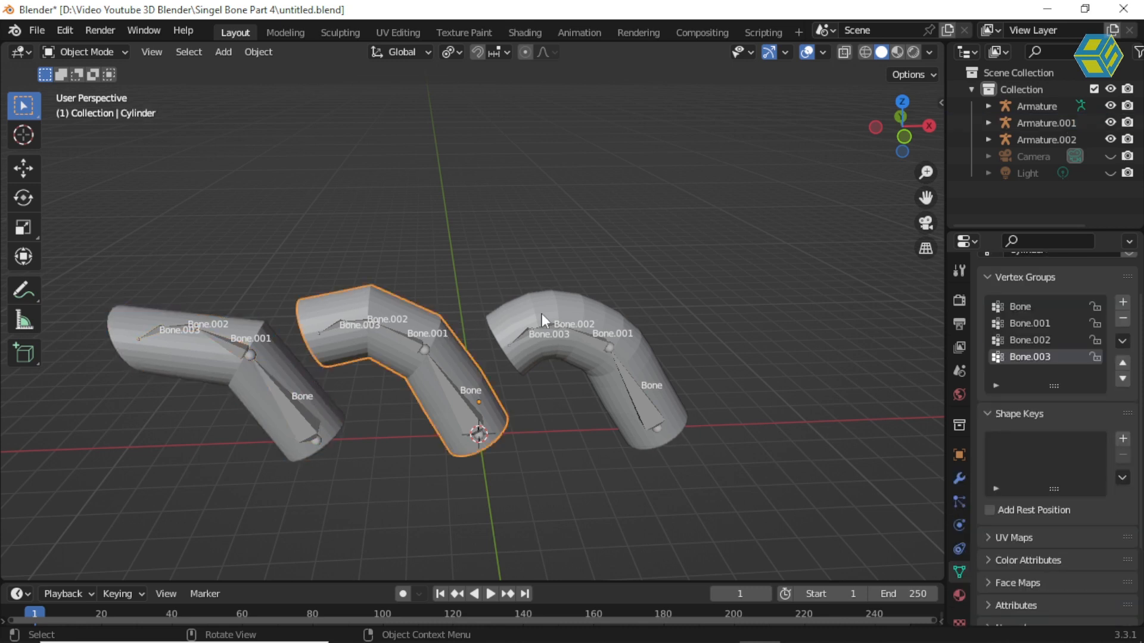
left_click(566, 326)
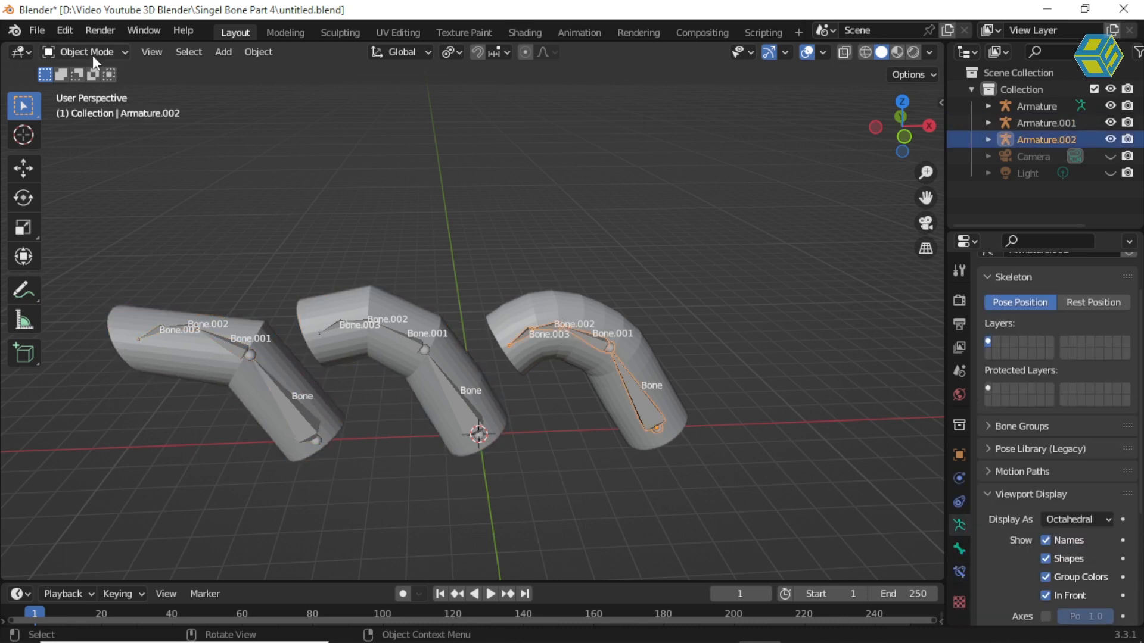
Apply Shade Smooth to the right cylinder and clear the selection.
left_click(559, 294)
left_click(566, 302)
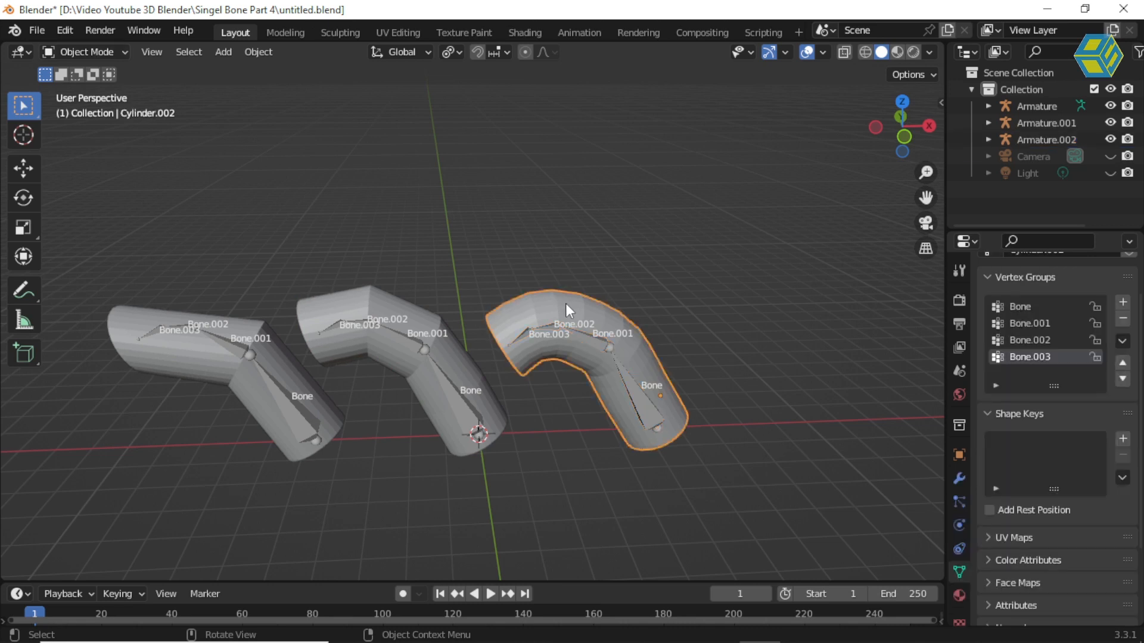
right_click(566, 302)
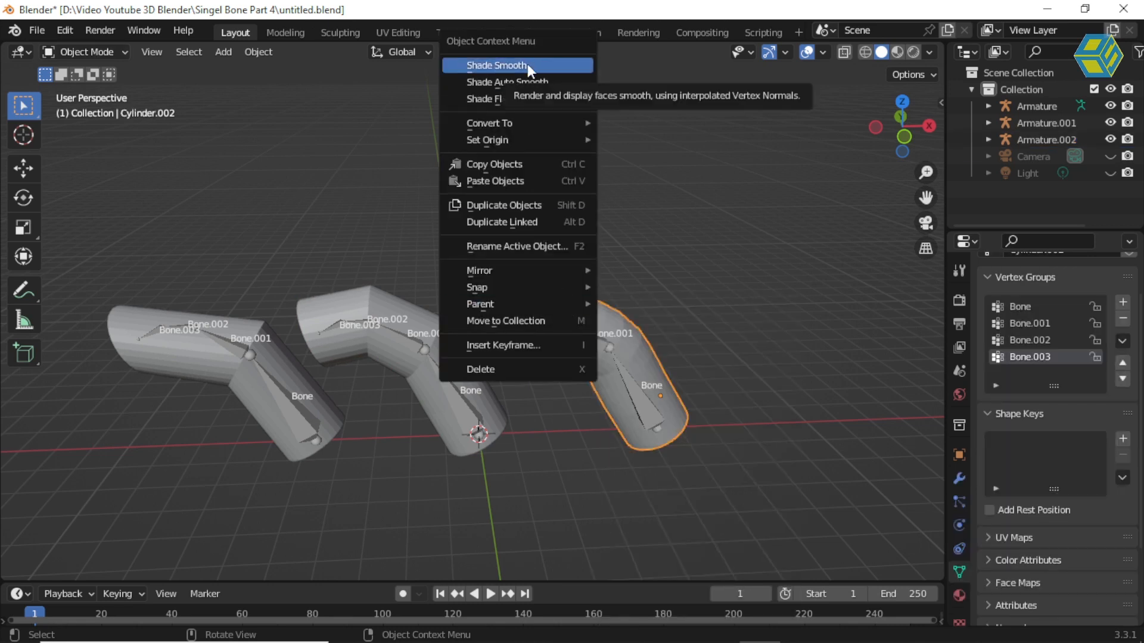
left_click(527, 63)
key("alt+a")
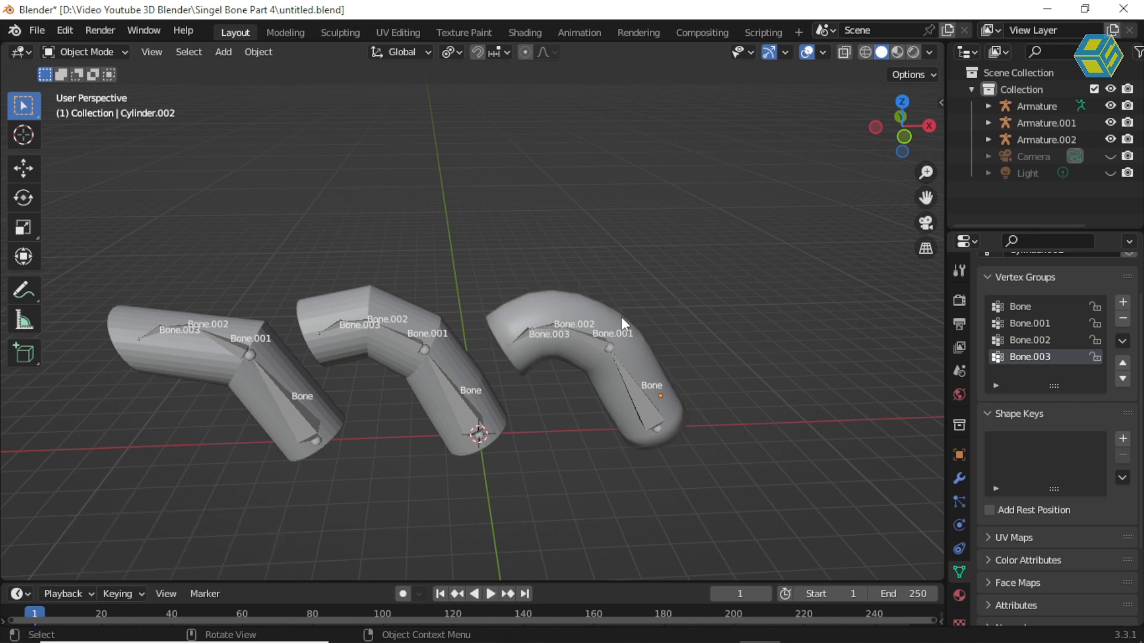
Apply Shade Smooth to the centre cylinder and the left cylinder.
left_click(374, 302)
right_click(374, 299)
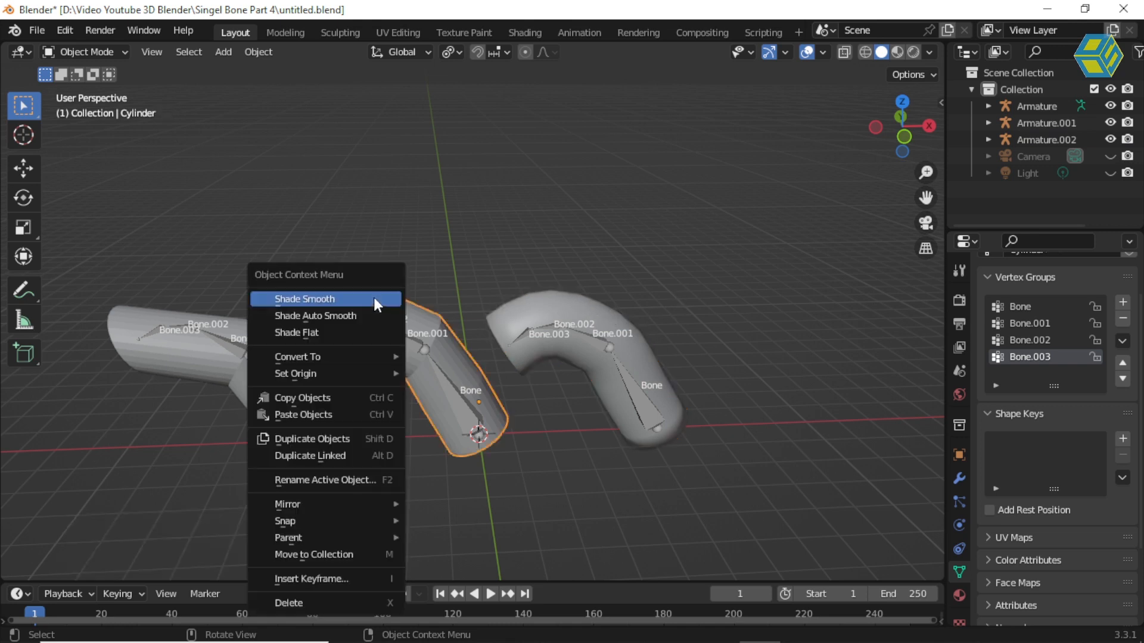
left_click(367, 299)
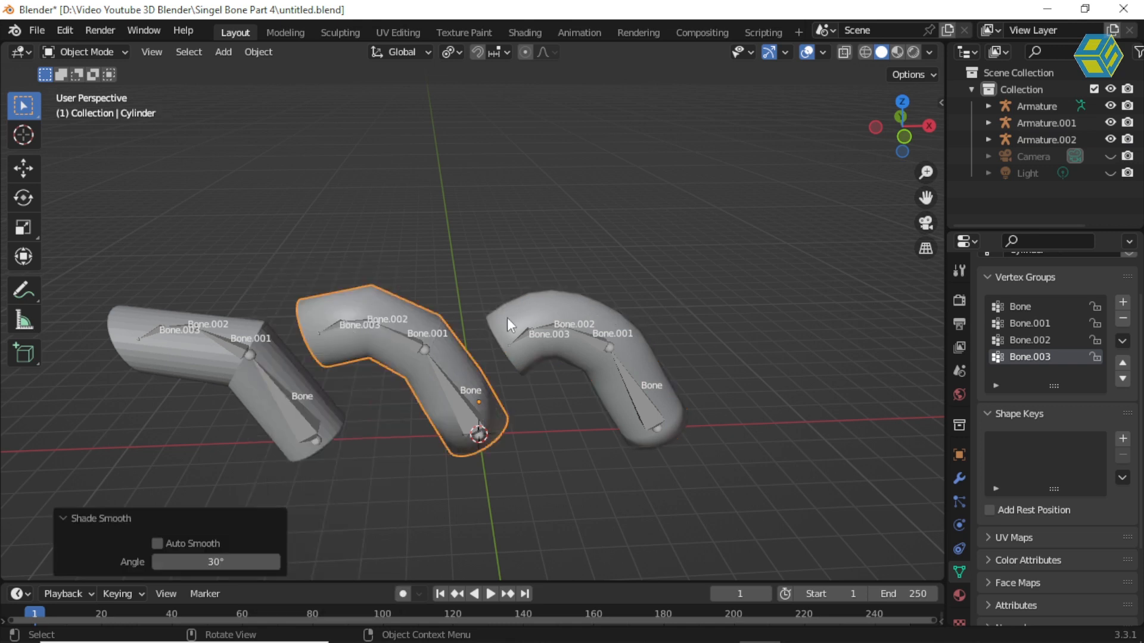
left_click(248, 326)
right_click(248, 326)
left_click(245, 320)
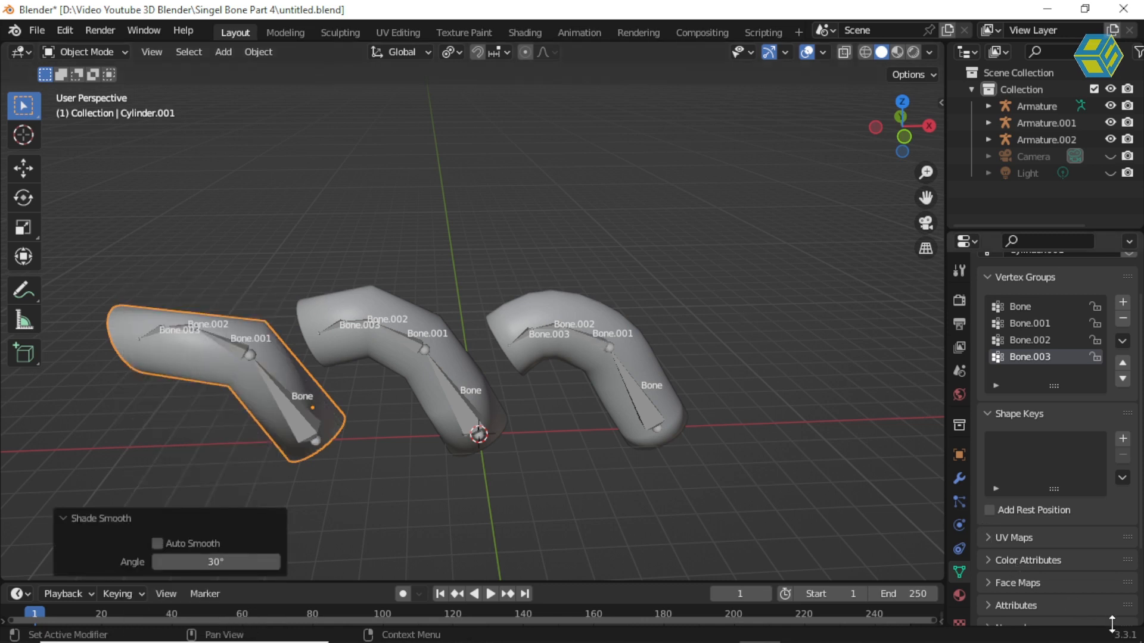
Switch to the Blender 2.92 window, return to Object Mode and apply Shade Smooth to the right cylinder.
key("alt+Tab")
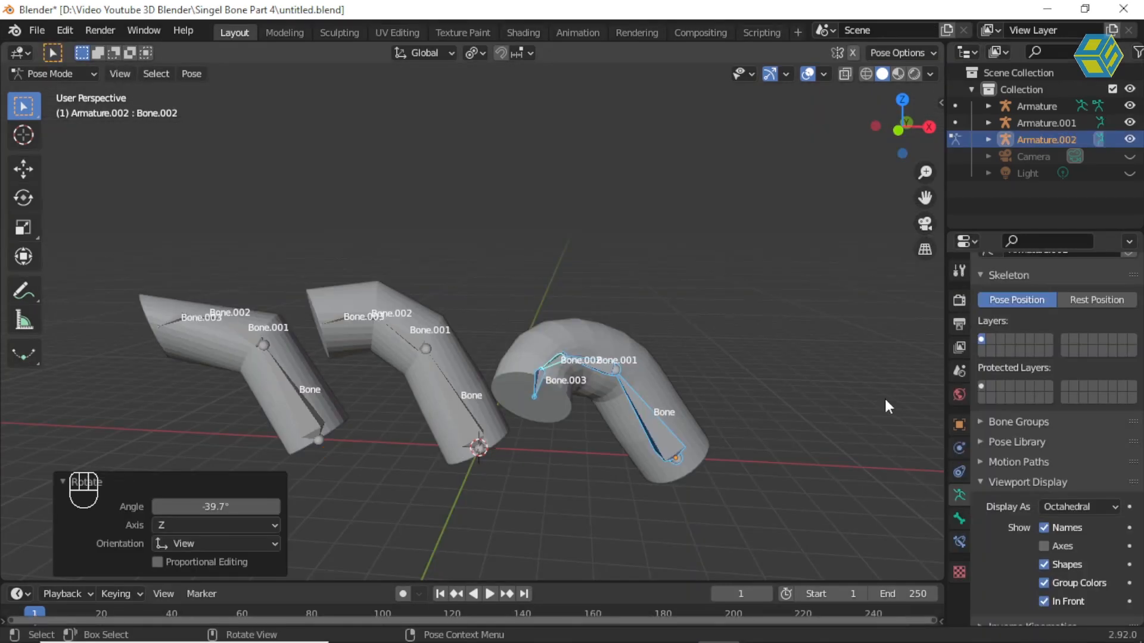
left_click(615, 334)
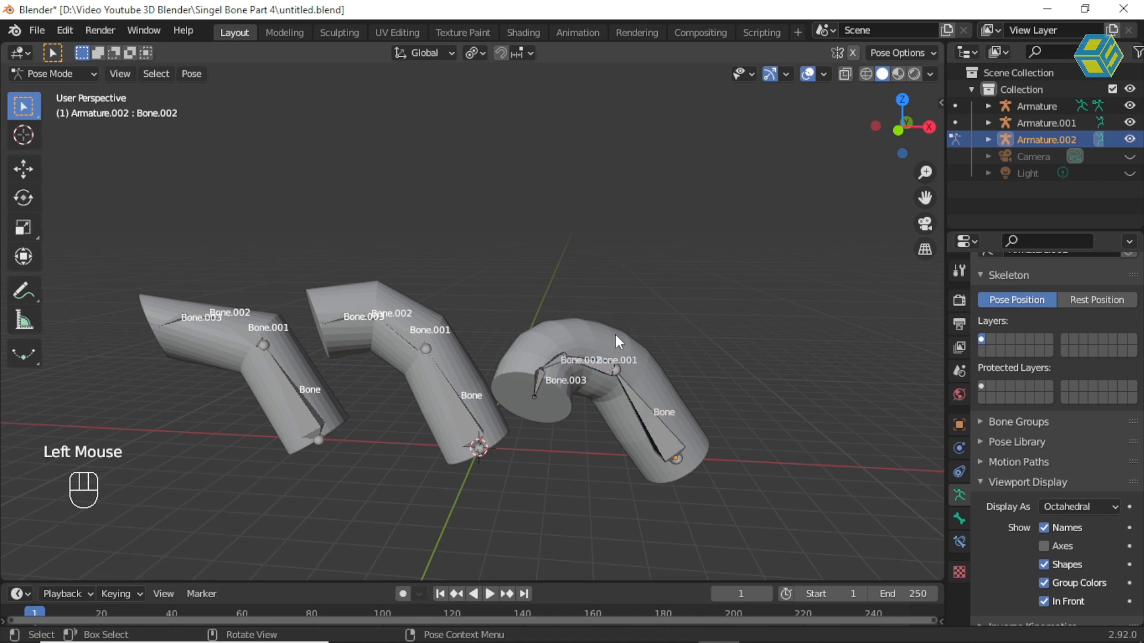
left_click(77, 72)
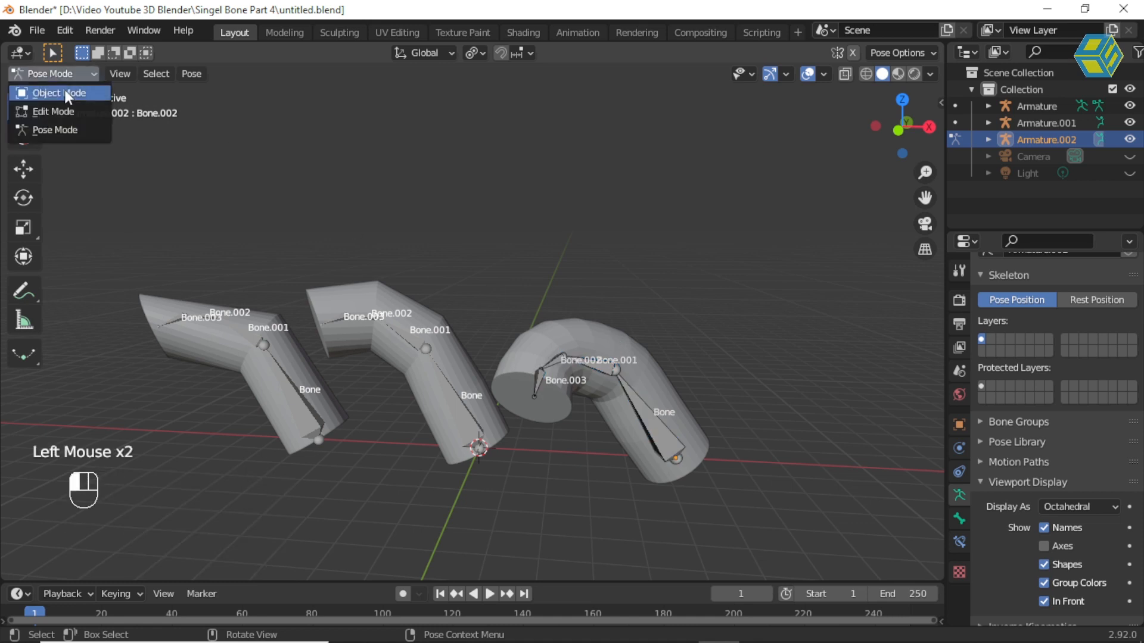
left_click(64, 91)
left_click(612, 342)
right_click(613, 342)
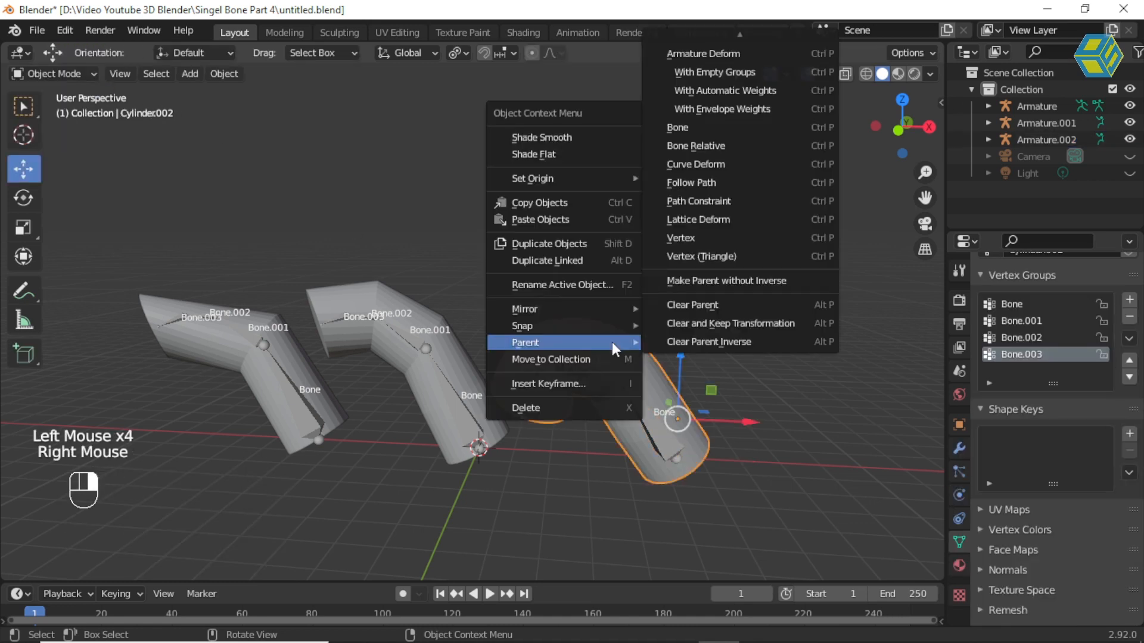
left_click(558, 140)
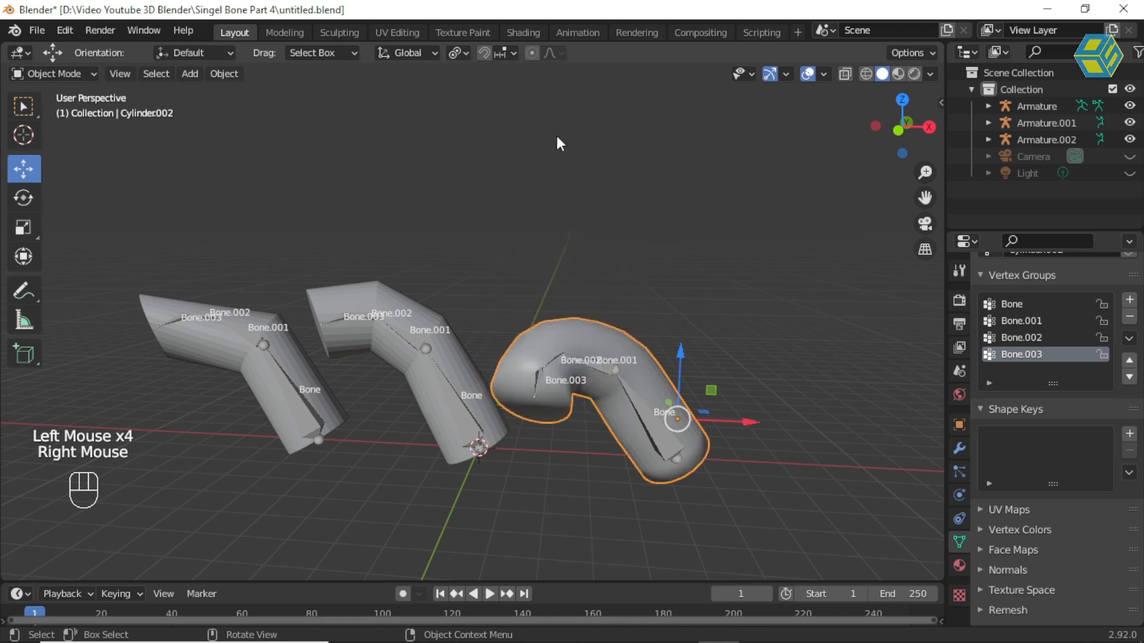
Apply Shade Smooth to the centre and left cylinders of the 2.92 scene, and select only the left armature.
left_click(377, 287)
right_click(376, 288)
left_click(375, 289)
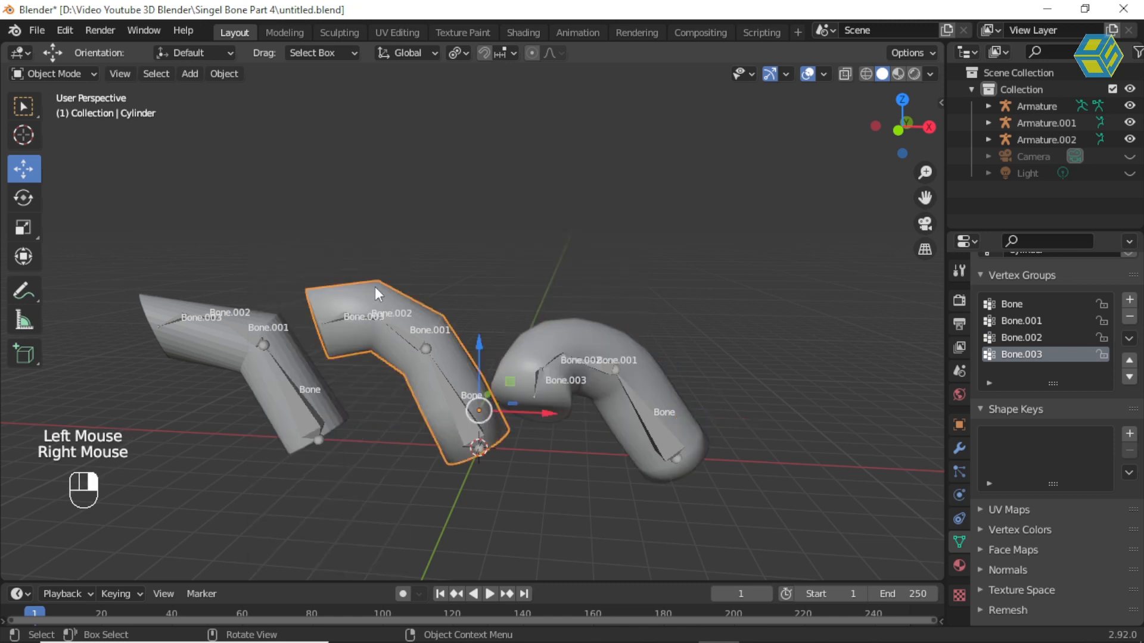
left_click(278, 324)
right_click(273, 321)
left_click(272, 320)
left_click(524, 243)
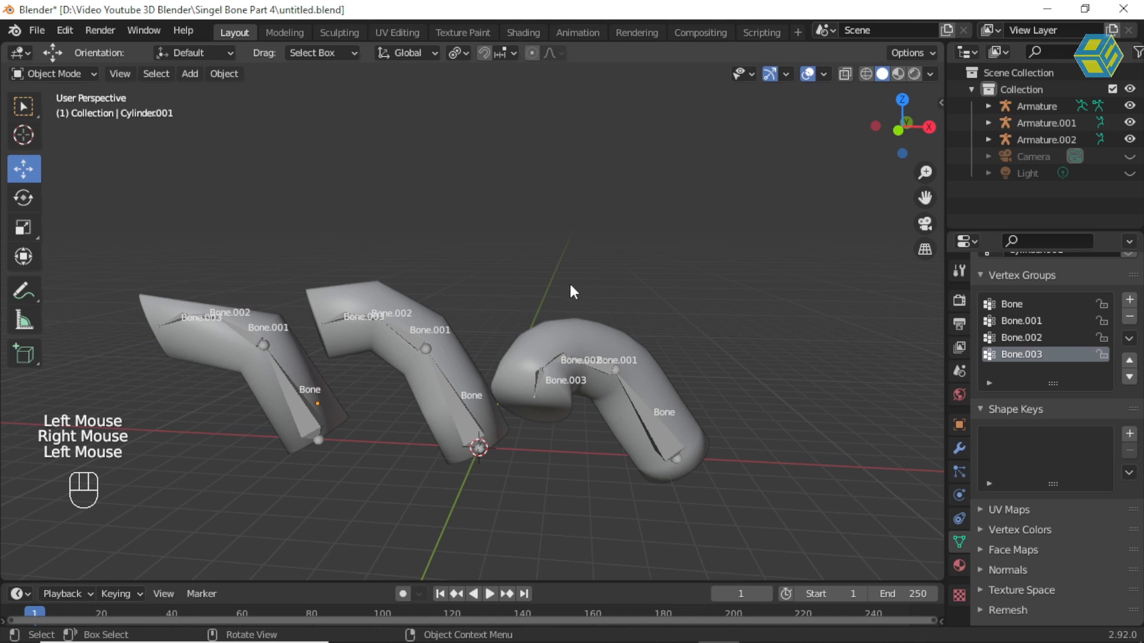
left_click(269, 362)
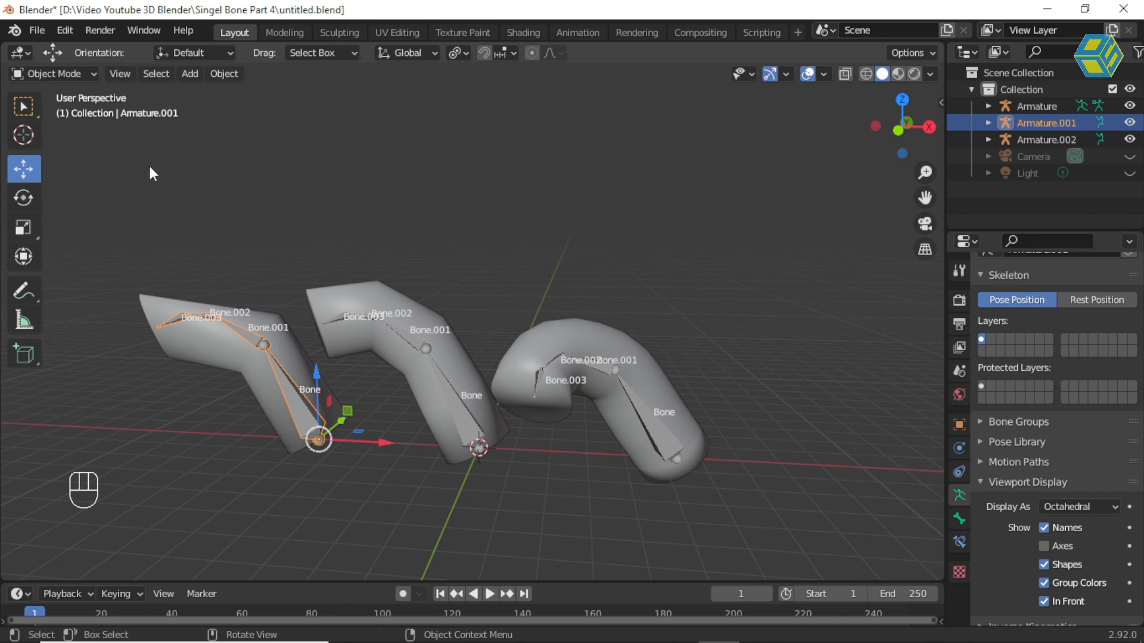
Display the scene in wireframe and compare the mesh density of the right, centre and left cylinders.
left_click(65, 70)
mouse_move(534, 231)
middle_mouse_down()
mouse_move(495, 240)
mouse_move(509, 264)
mouse_move(534, 228)
middle_mouse_up()
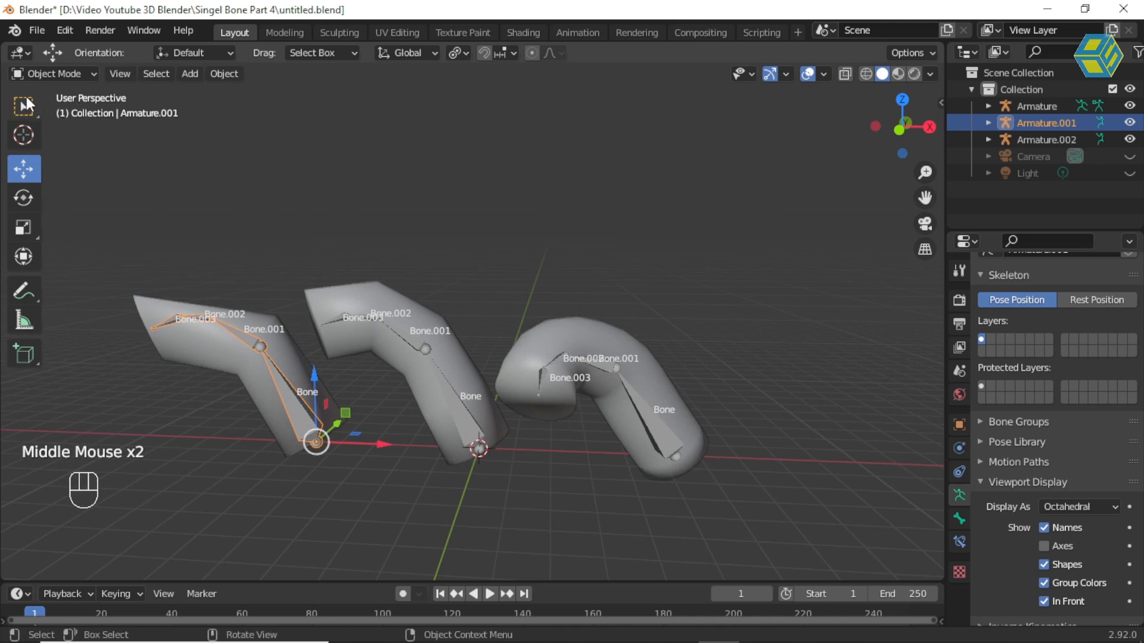
left_click(53, 73)
middle_click_drag(567, 307, 577, 340)
left_click(577, 342)
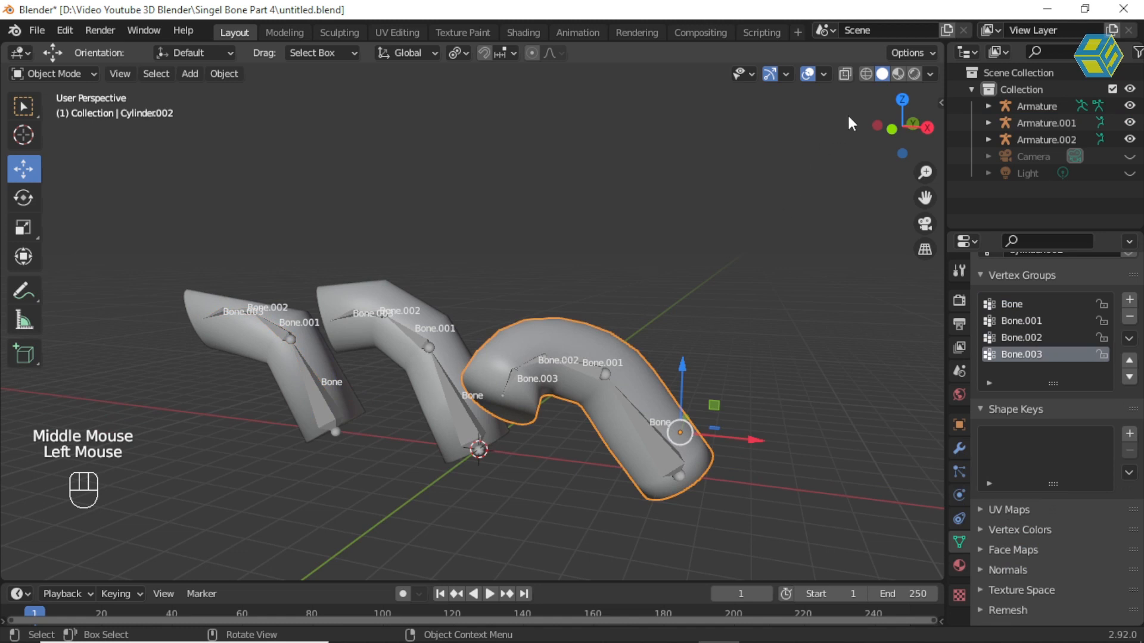
left_click(864, 74)
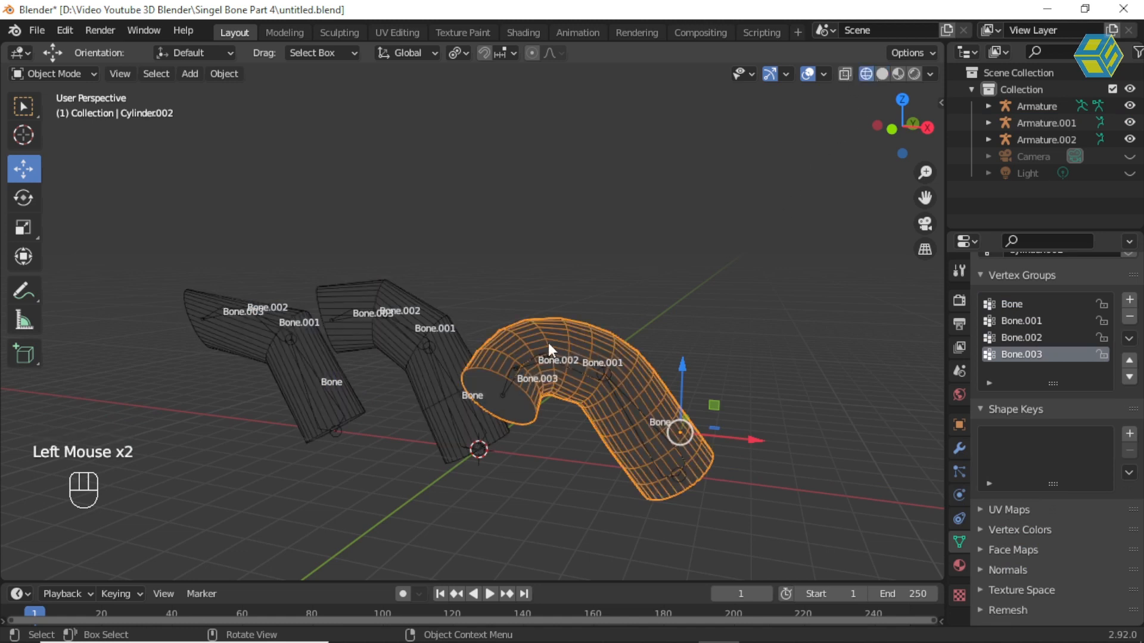
left_click(427, 354)
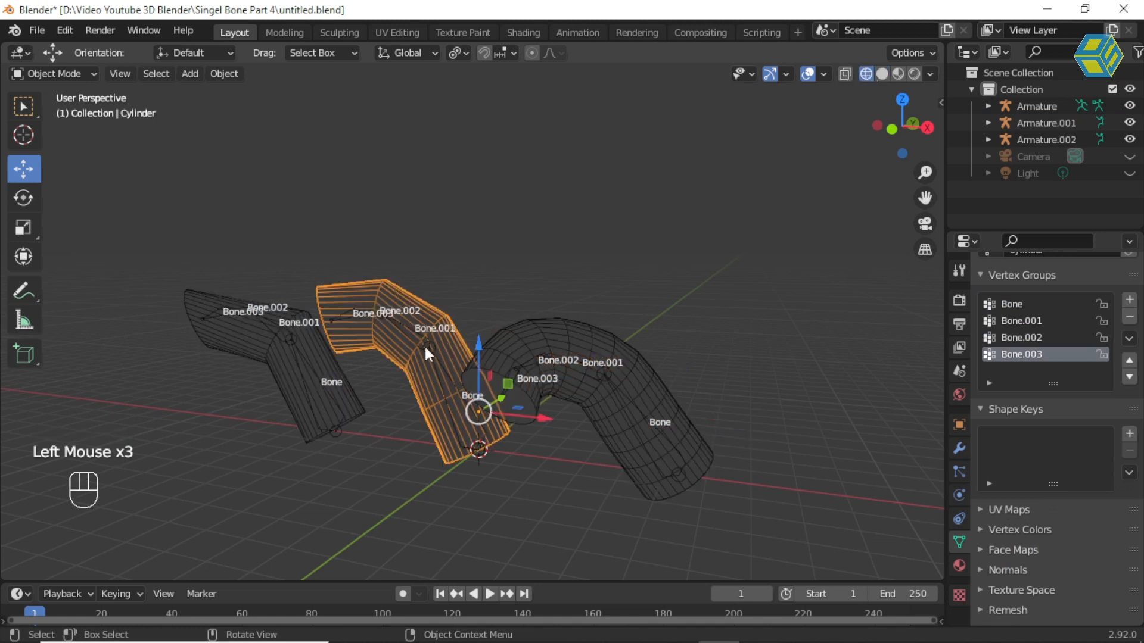
left_click(322, 356)
left_click(551, 349)
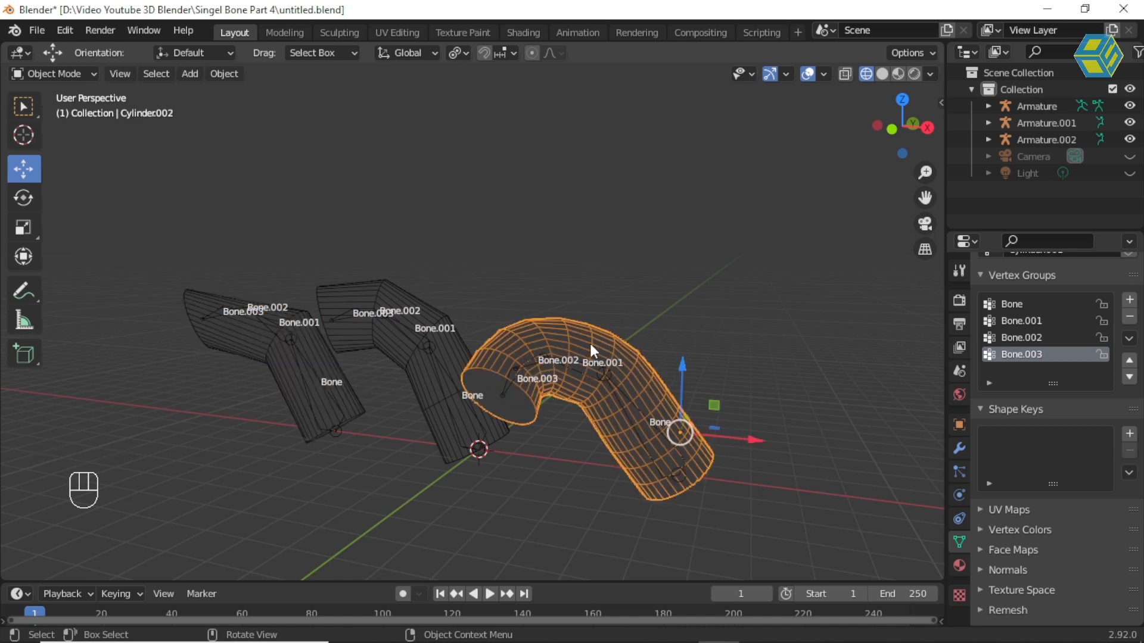
Try a Subdivision Surface modifier on the right cylinder and remove it again.
scroll(601, 286, "up", 1)
middle_click_drag(602, 286, 625, 302)
left_click(625, 303)
left_click(602, 365)
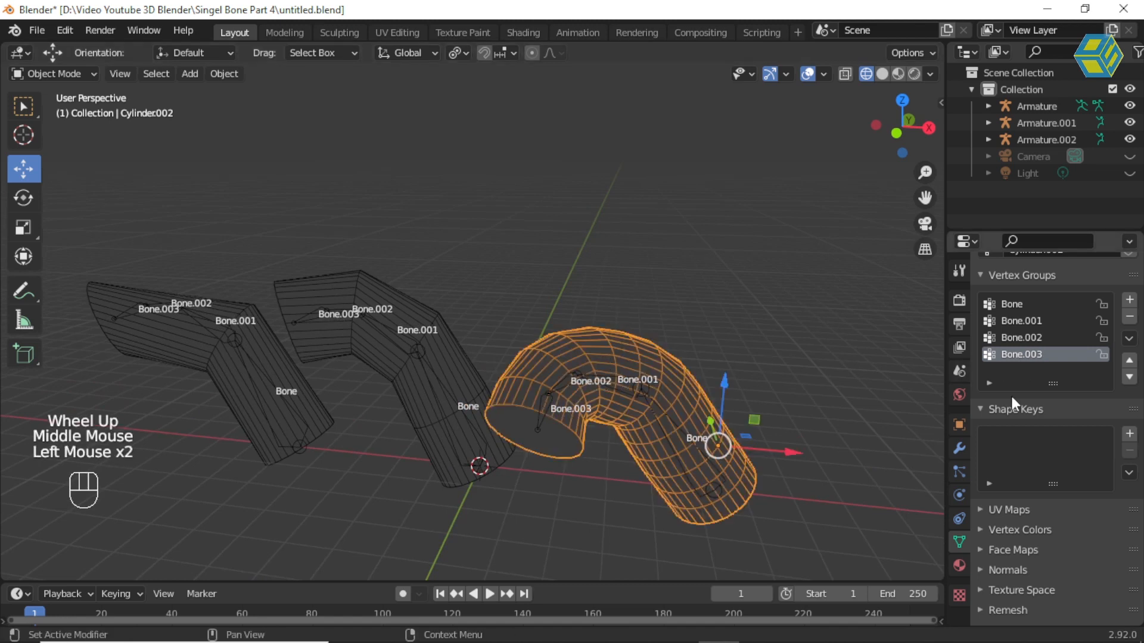
left_click(959, 448)
left_click(1041, 298)
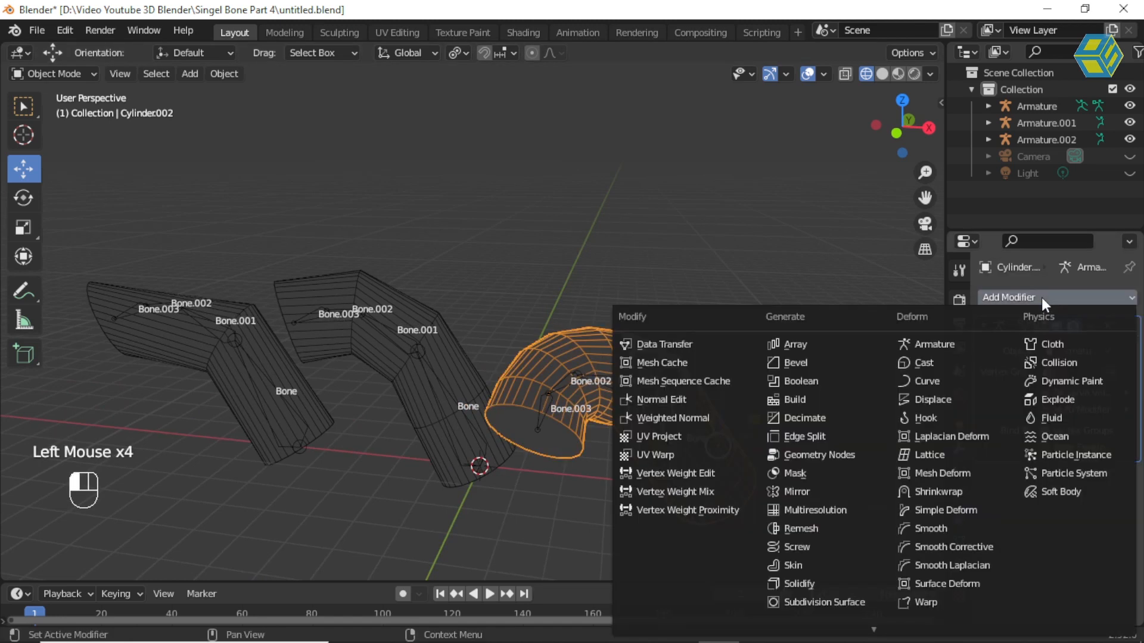
left_click(829, 604)
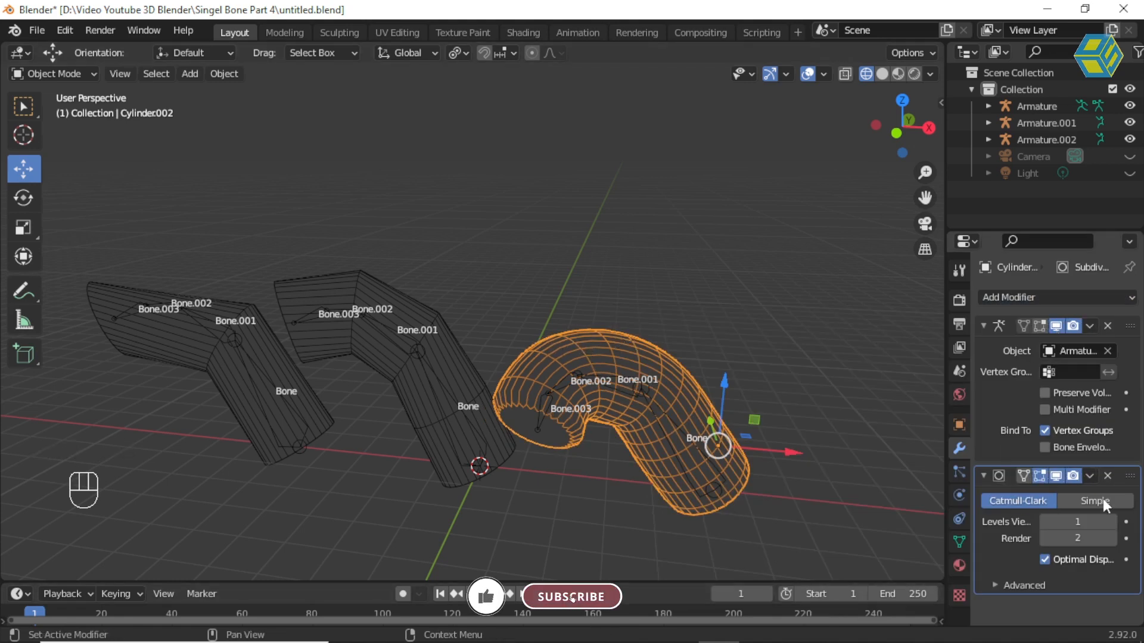
left_click(1108, 475)
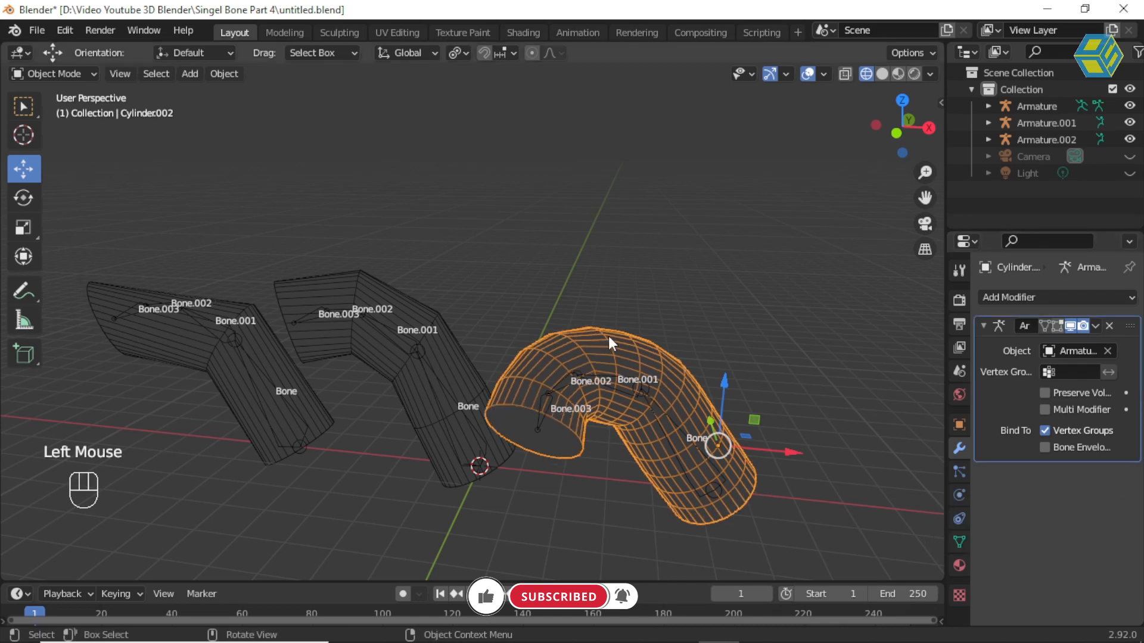
Add a Subdivision Surface modifier to the right cylinder and return the viewport to solid shading.
scroll(595, 348, "up", 3)
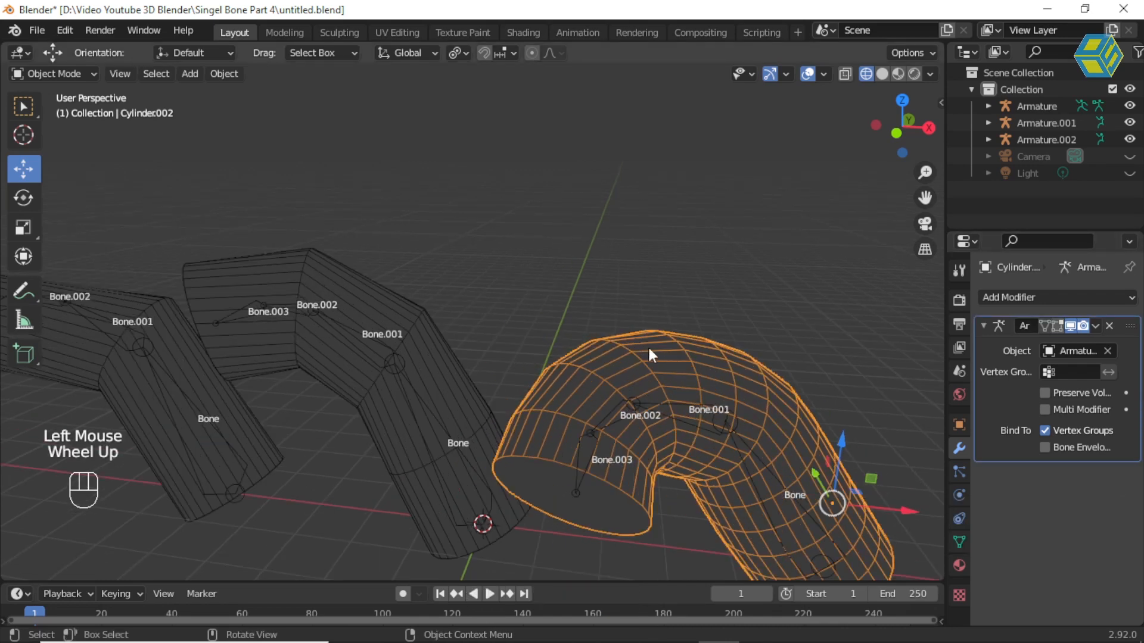
left_click(1017, 297)
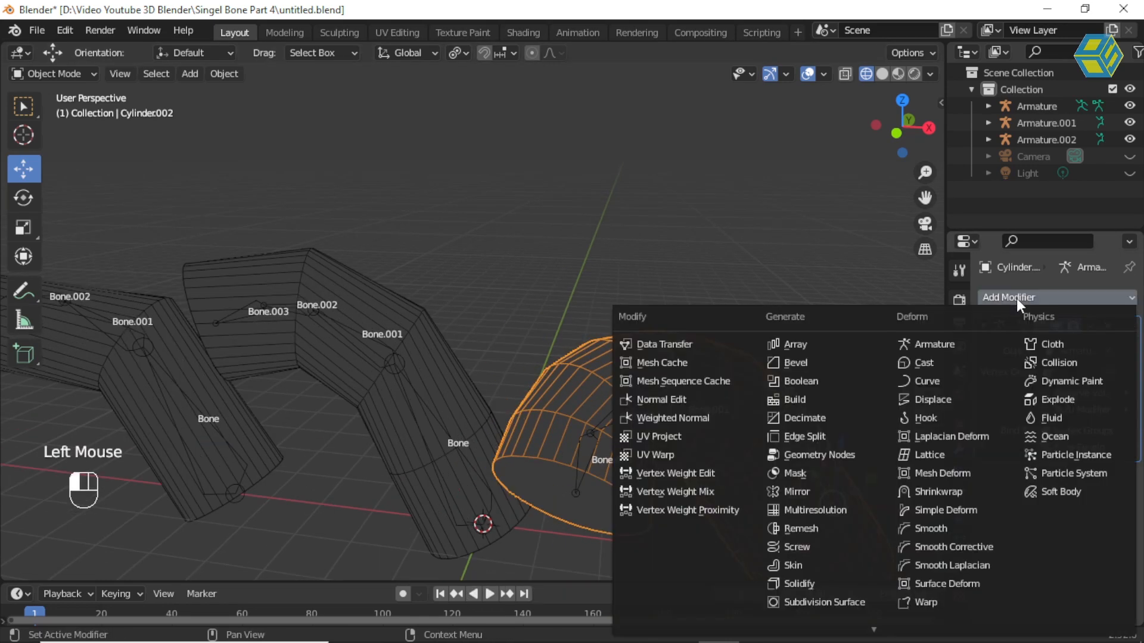
left_click(816, 601)
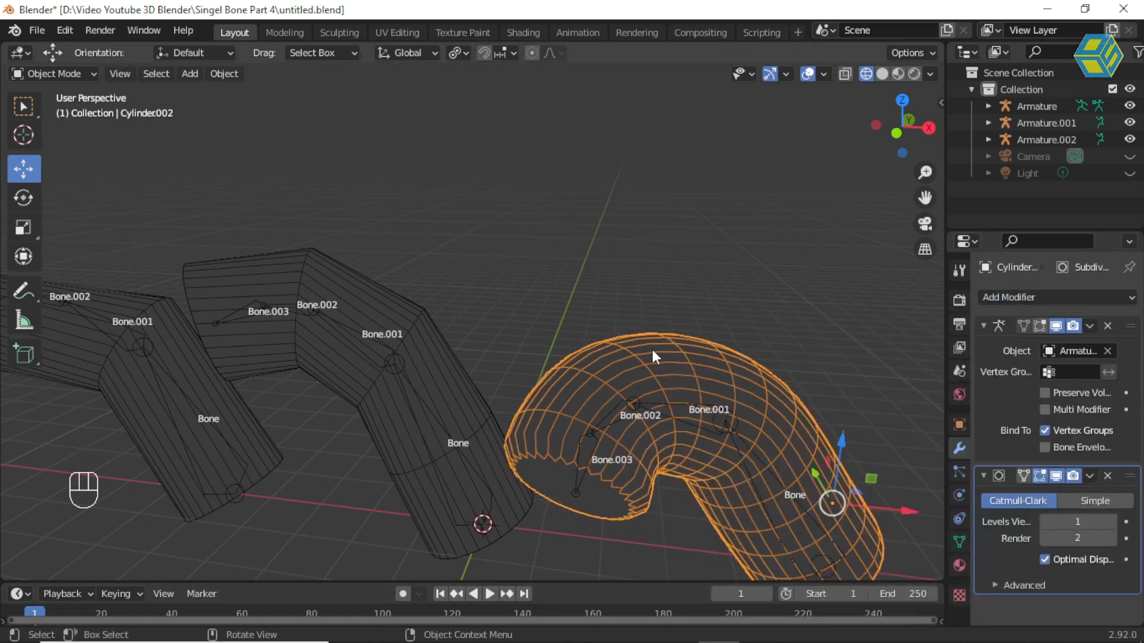
scroll(734, 339, "down", 2)
left_click(882, 73)
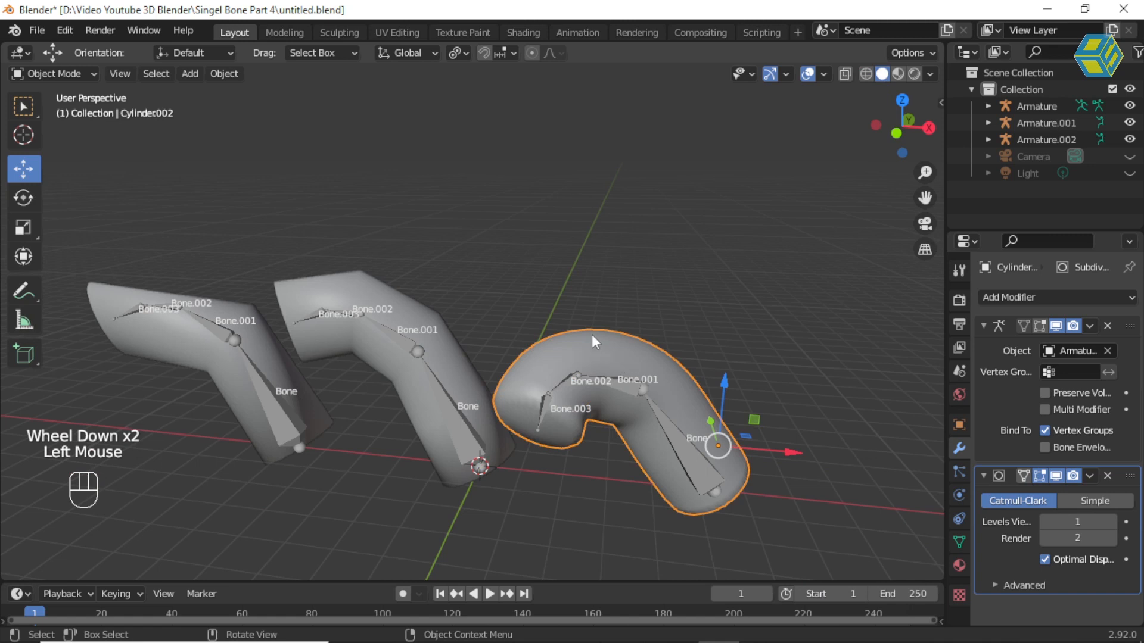
Trackball-rotate all bones of the right armature by about -9° and 20° in Pose Mode, and return to Object Mode.
middle_click_drag(669, 402, 730, 355)
left_click(630, 394)
left_click(631, 393)
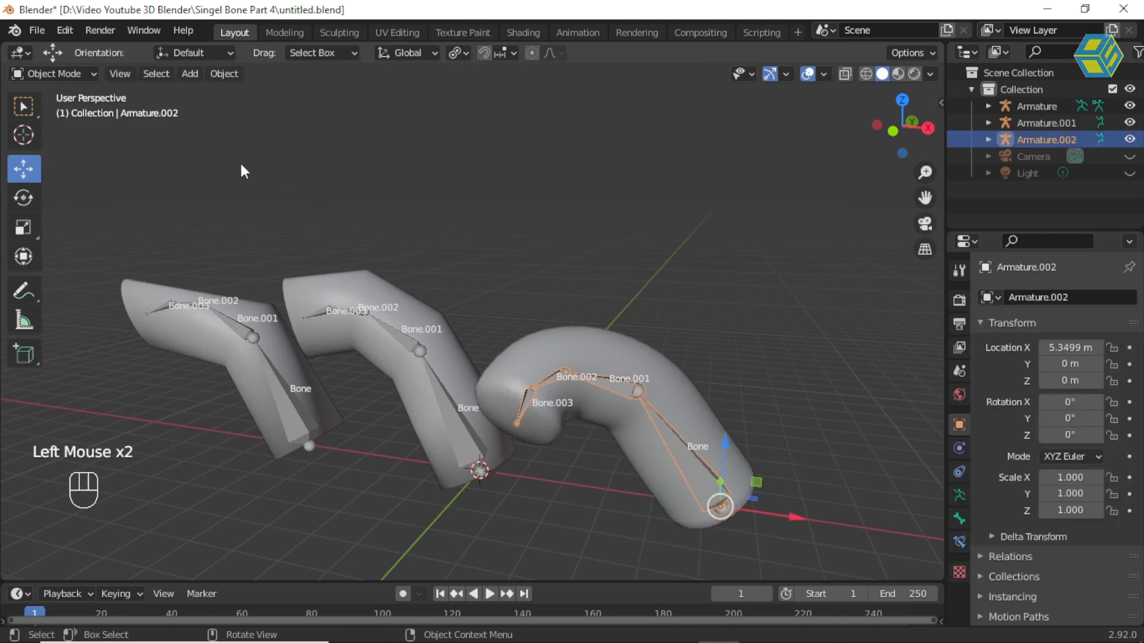
left_click(63, 73)
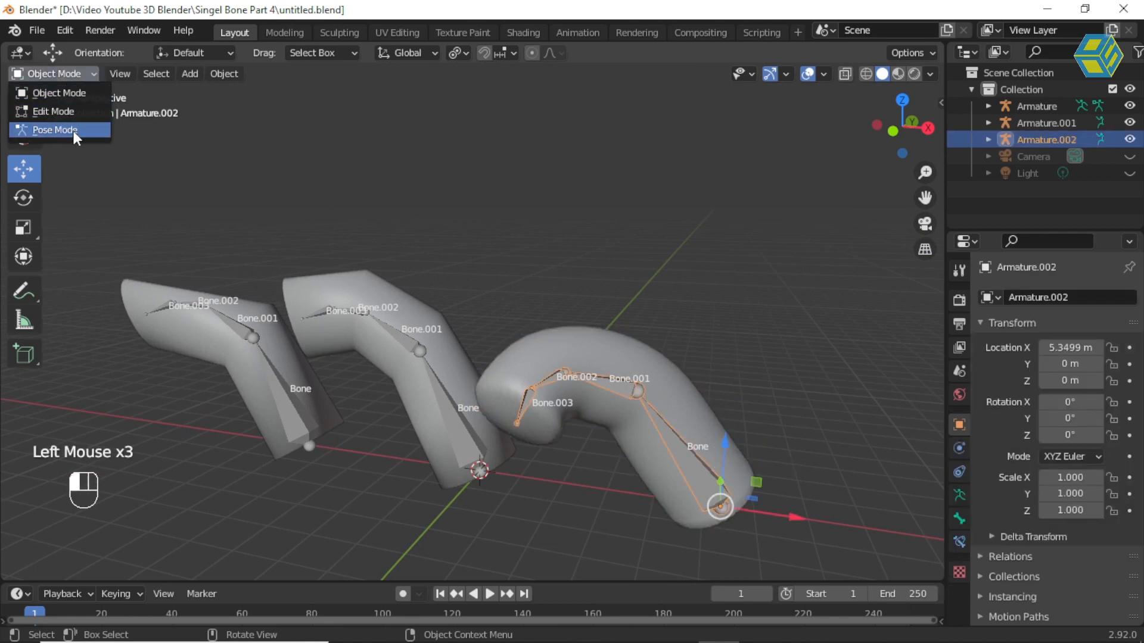
left_click(73, 130)
key("a")
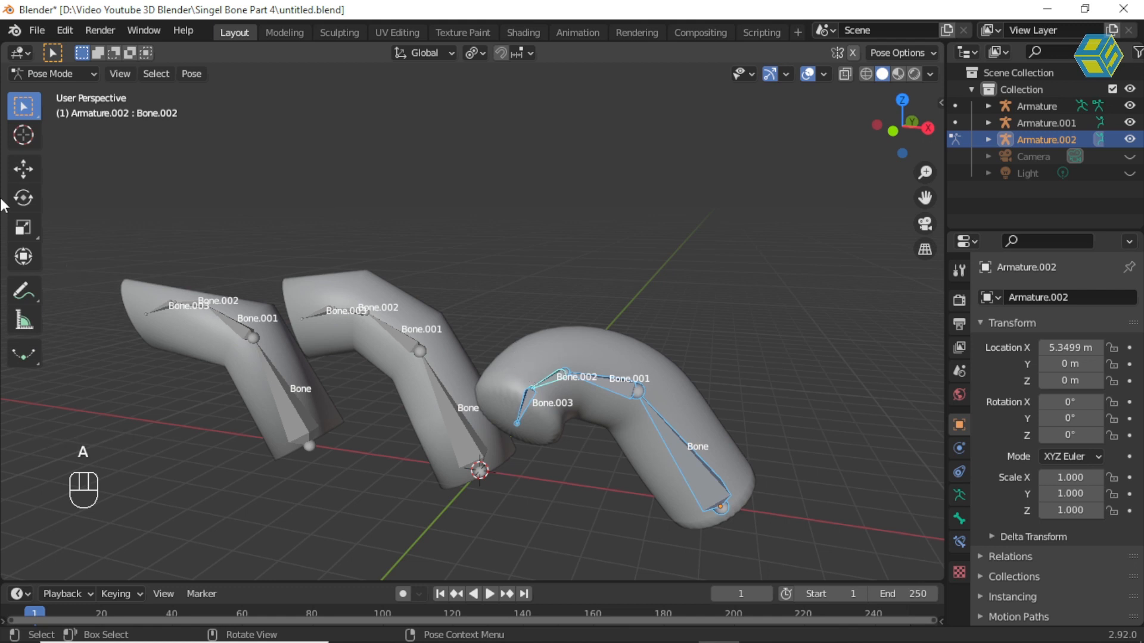
left_click(23, 198)
left_click_drag(695, 468, 438, 410)
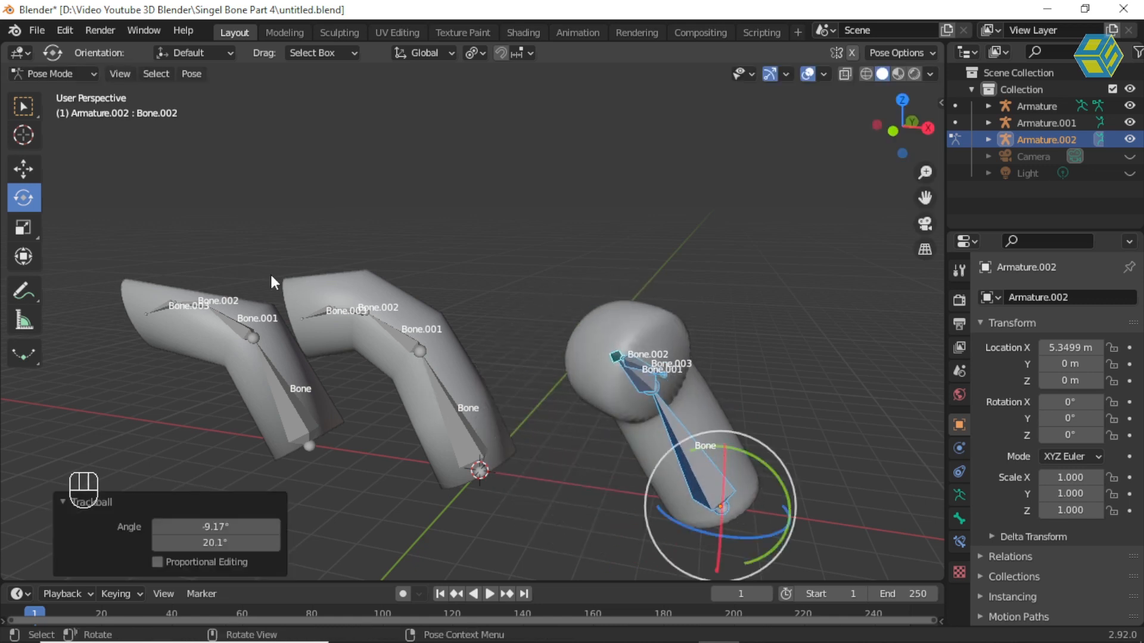
left_click(69, 75)
left_click(68, 87)
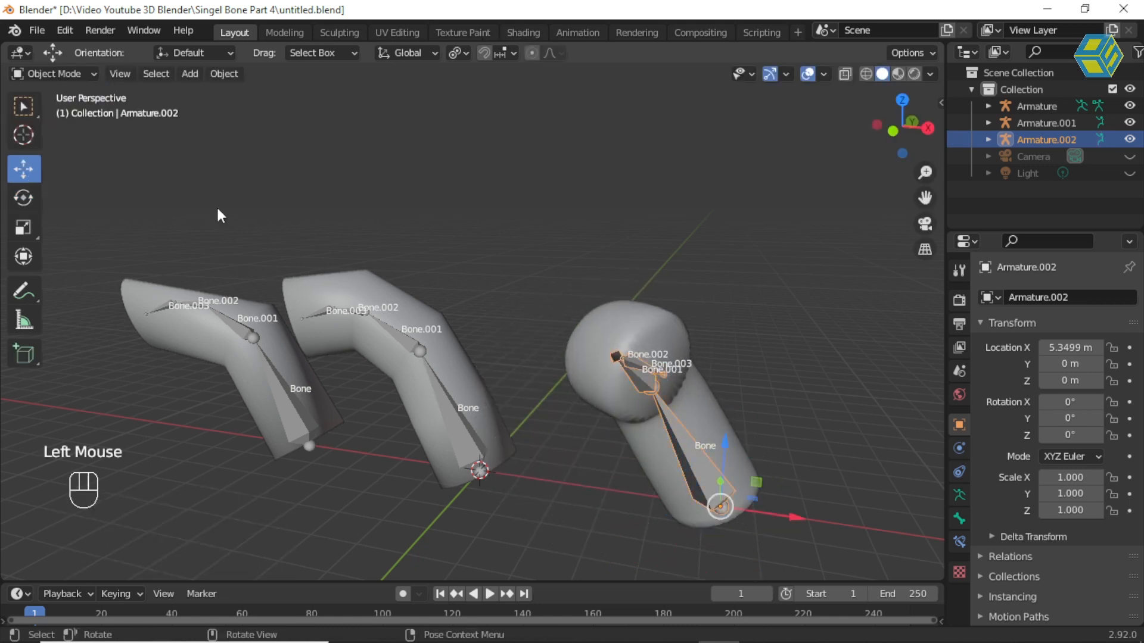
Trackball-rotate all bones of the centre armature by about 0.6° and 14° in Pose Mode, and return to Object Mode.
left_click(414, 348)
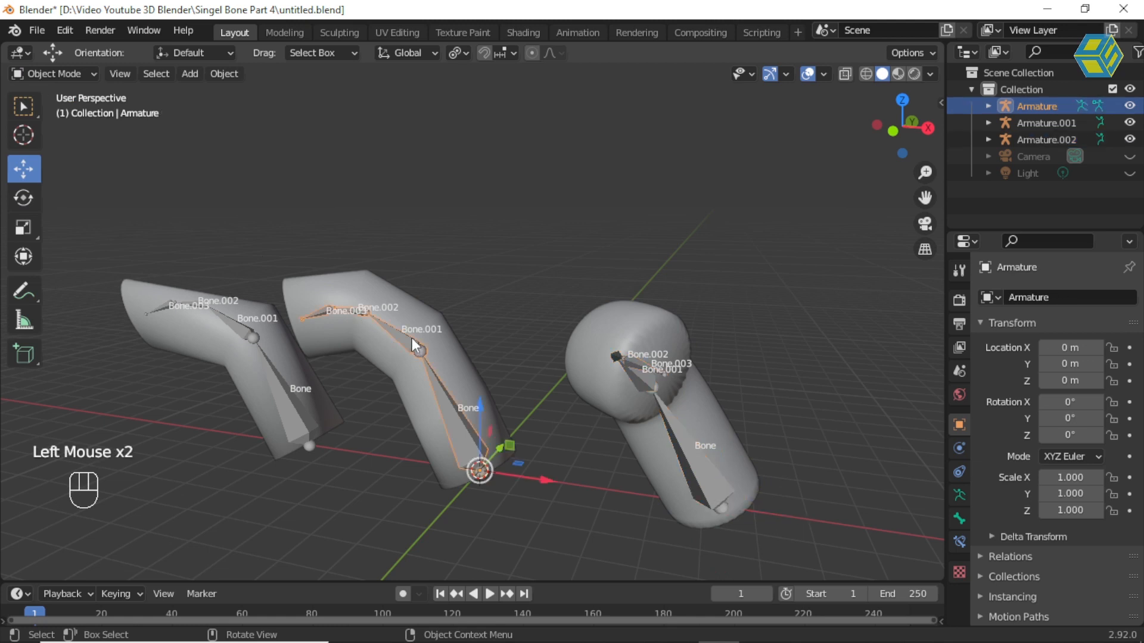
left_click(31, 70)
left_click(62, 127)
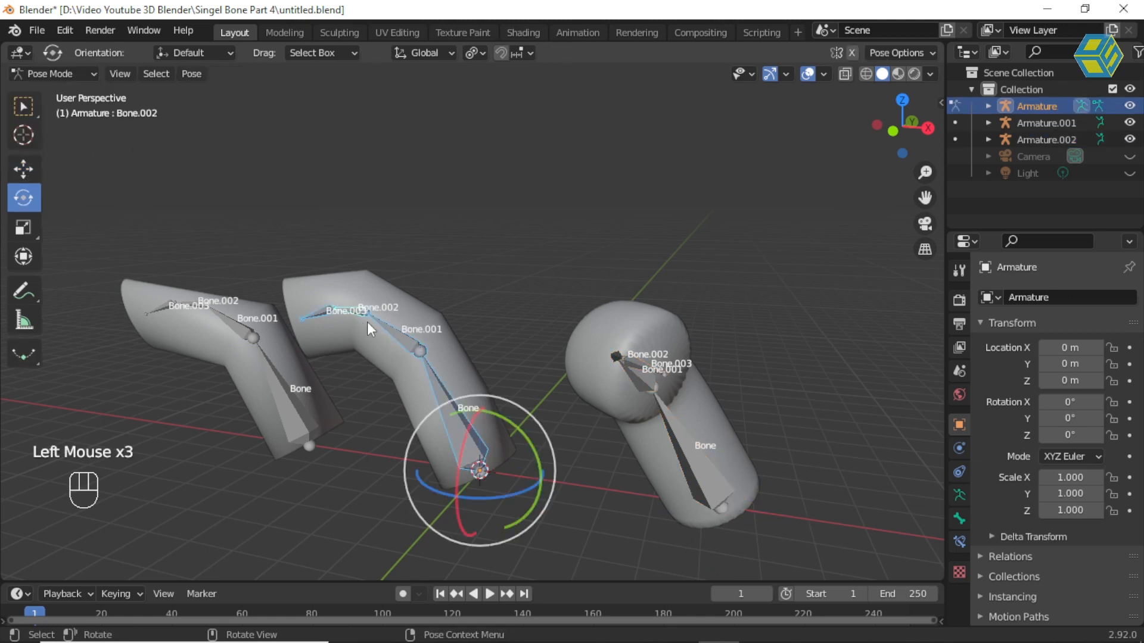
mouse_move(492, 456)
left_mouse_down()
mouse_move(463, 428)
mouse_move(462, 476)
mouse_move(522, 461)
mouse_move(510, 512)
mouse_move(443, 488)
mouse_move(484, 438)
mouse_move(477, 447)
left_mouse_up()
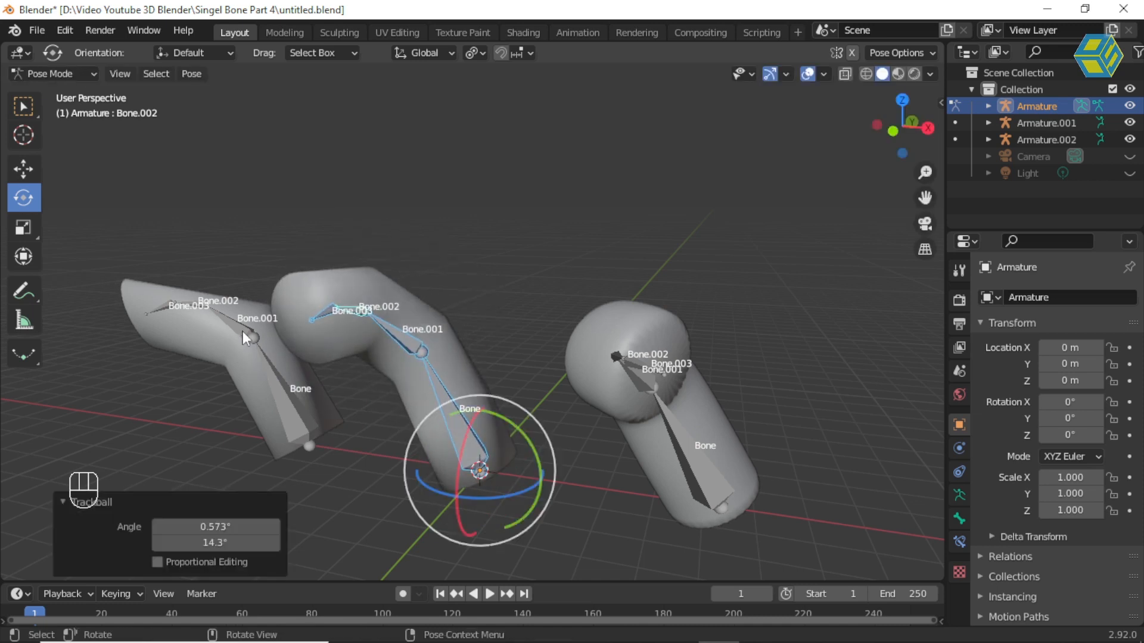
left_click(235, 326)
left_click(62, 73)
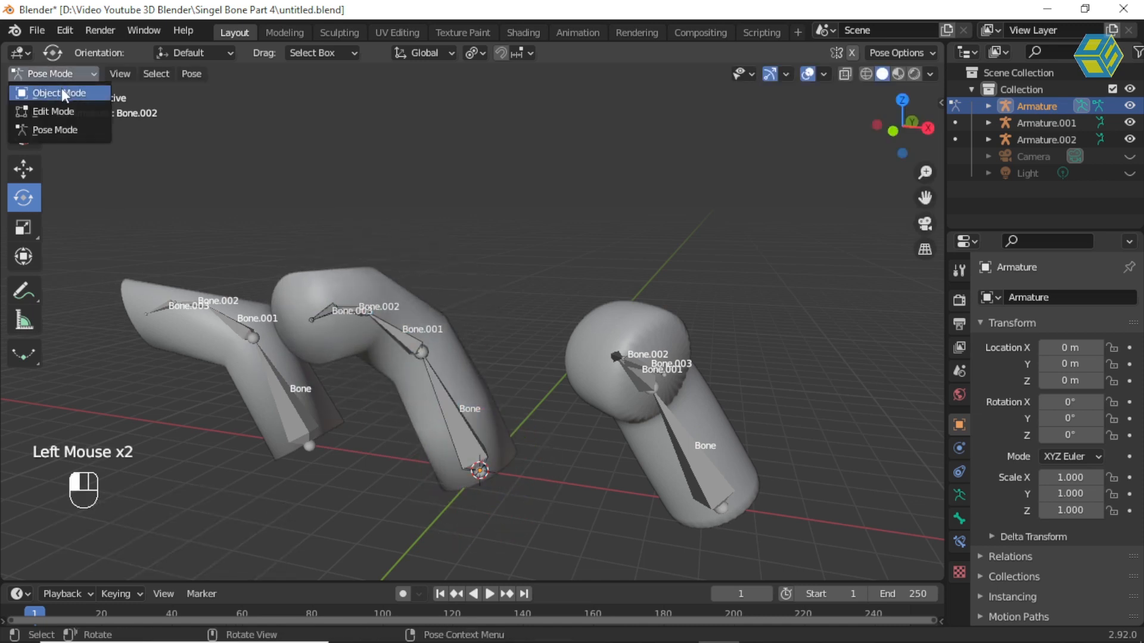
left_click(59, 87)
Trackball-rotate all bones of the left armature by about 17° and 19° in Pose Mode, and return to Object Mode.
left_click(240, 330)
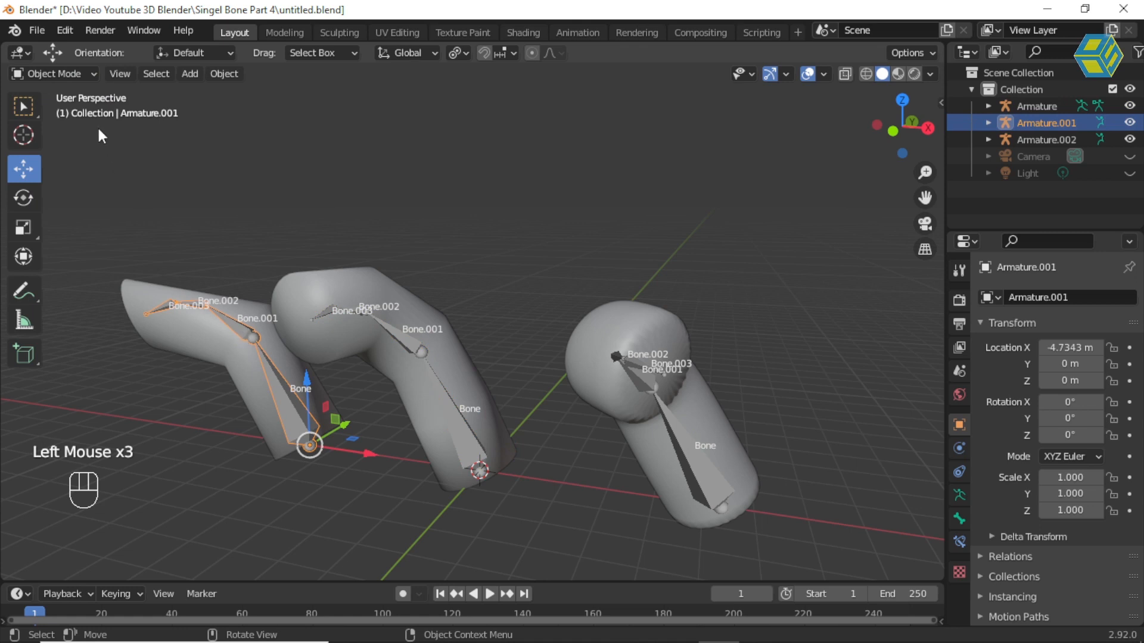
left_click_drag(66, 72, 66, 126)
left_click_drag(311, 442, 280, 465)
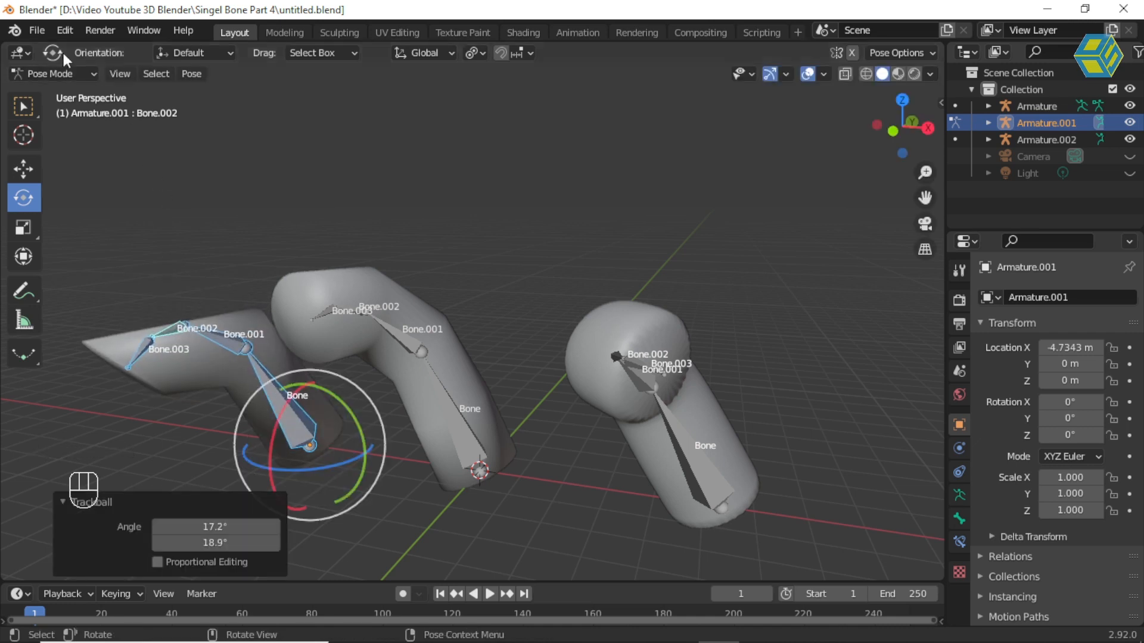
left_click(53, 74)
left_click(50, 92)
middle_click_drag(361, 298, 412, 302)
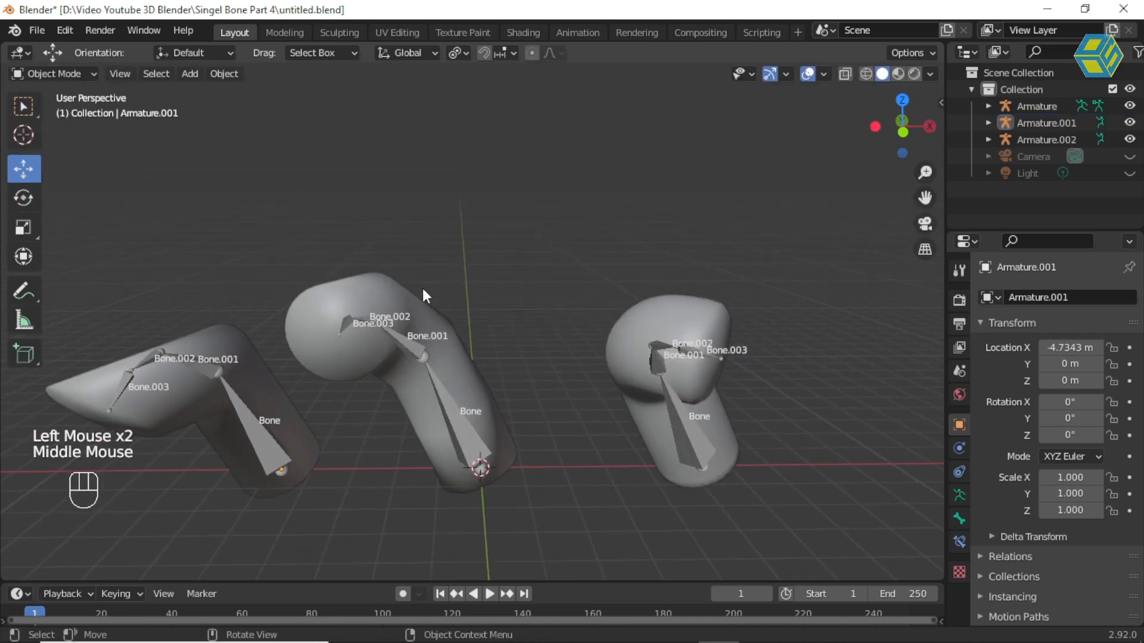
Clear the rotation of all bones in the left armature in Pose Mode, and return to Object Mode.
left_click(224, 384)
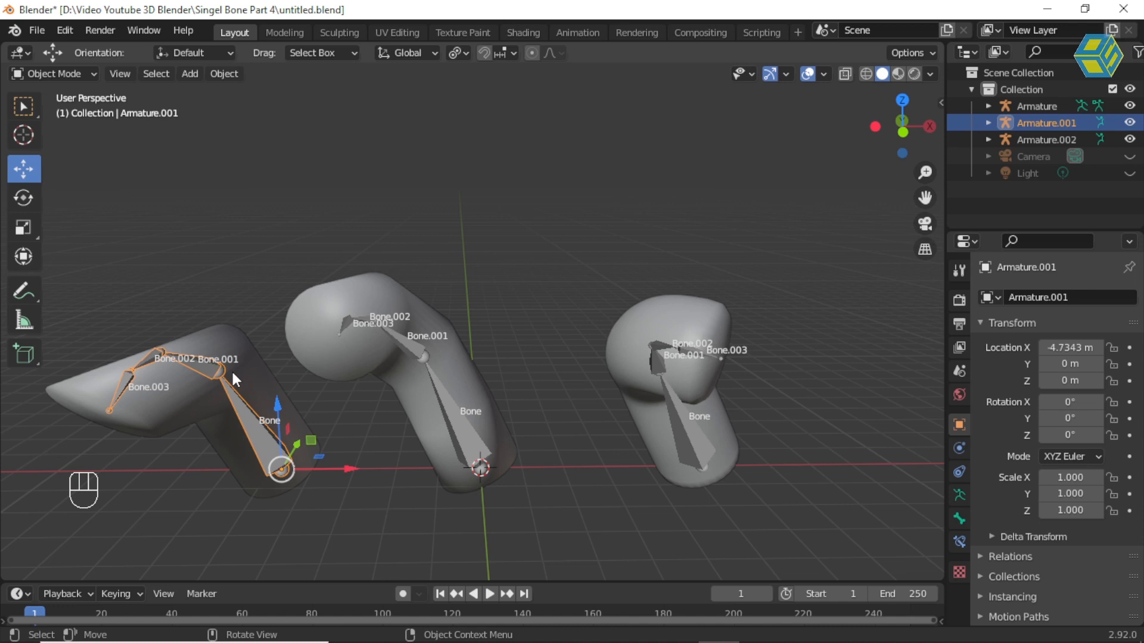
key("alt")
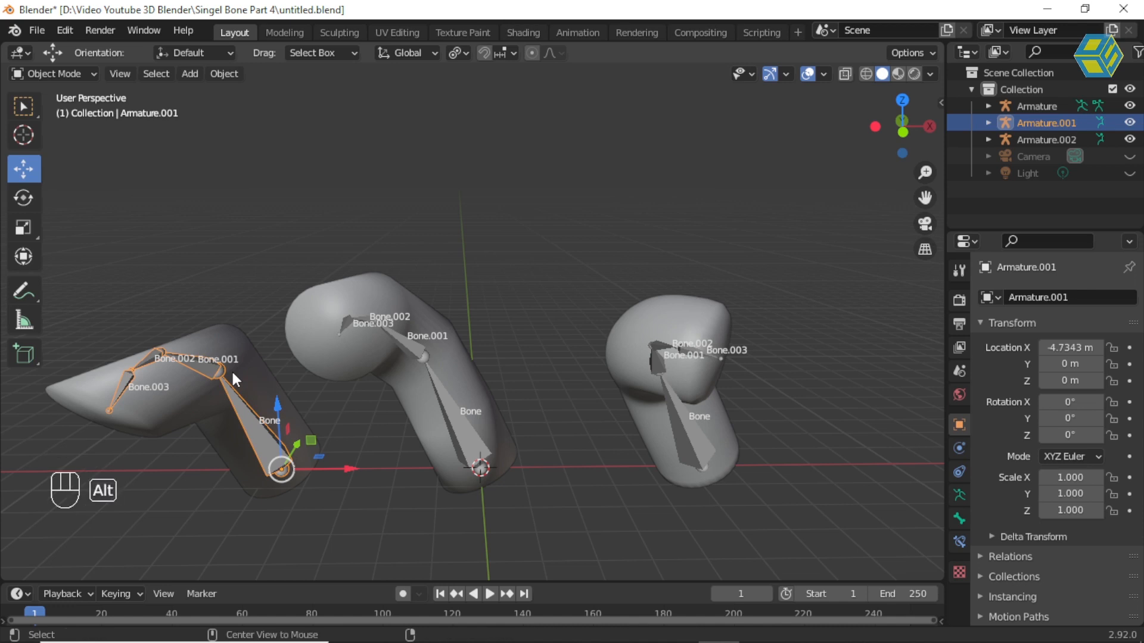
key("alt+r")
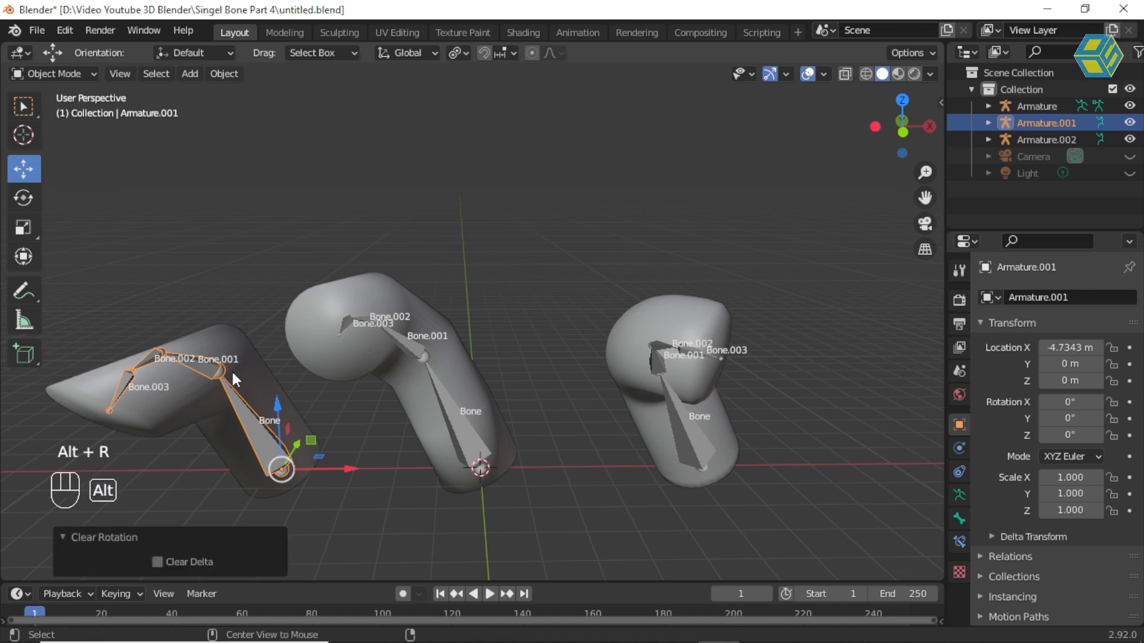
left_click(63, 73)
left_click(73, 127)
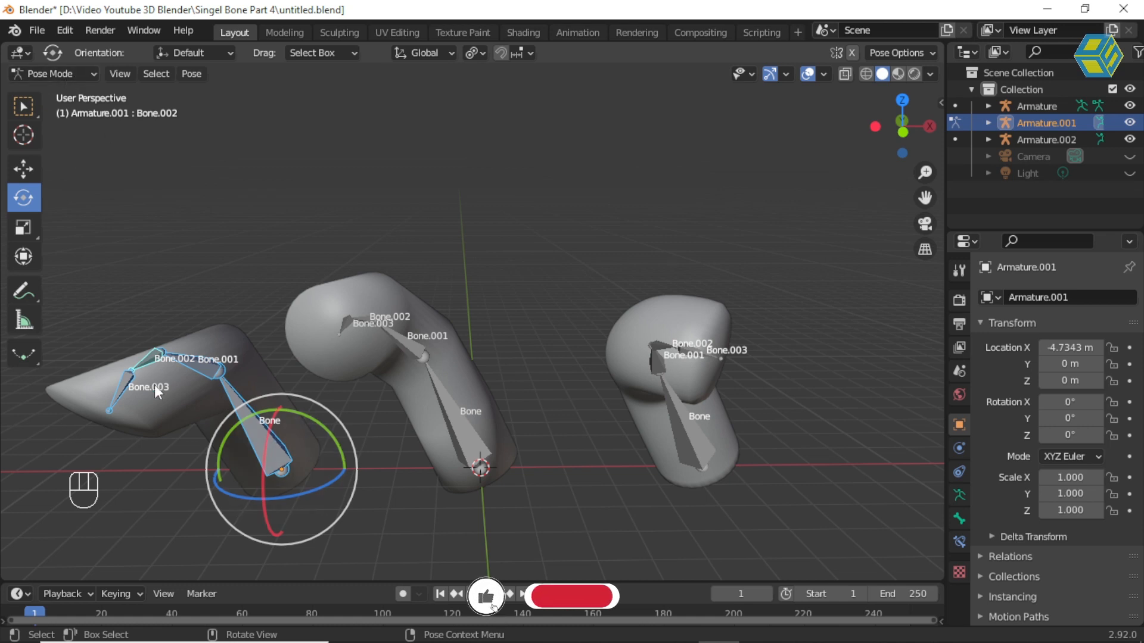
key("a")
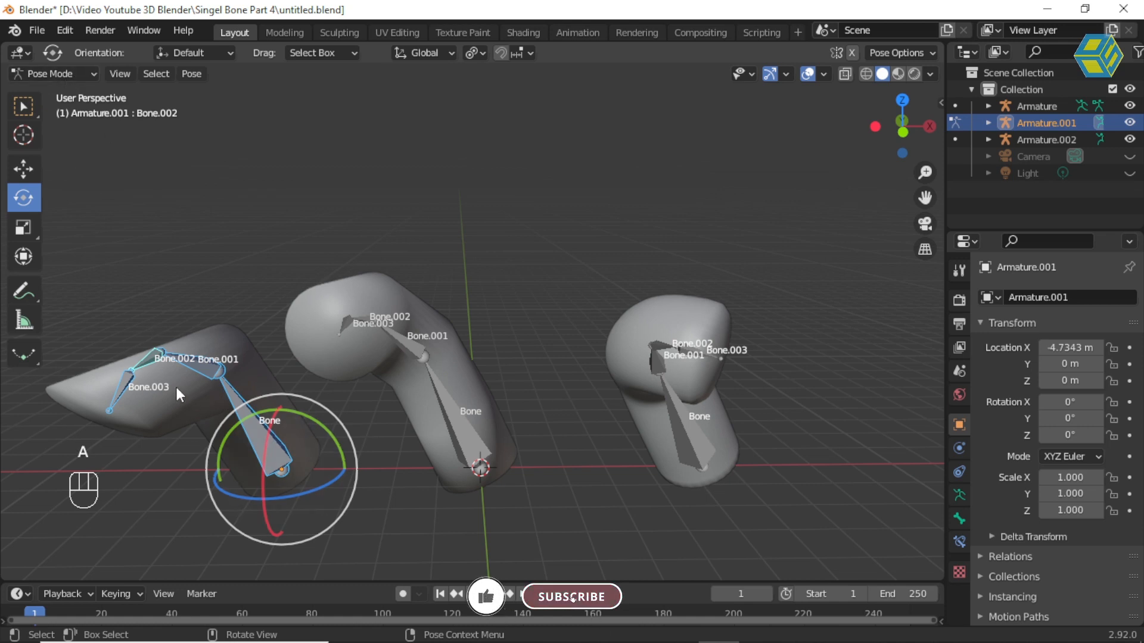
key("alt+r")
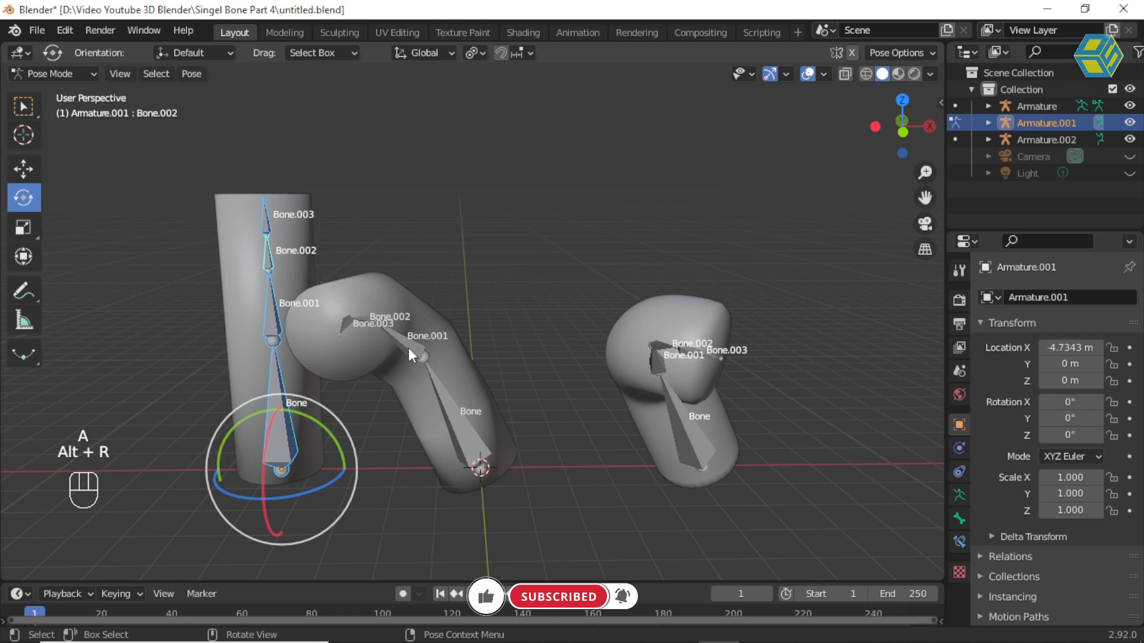
left_click(64, 70)
left_click(74, 92)
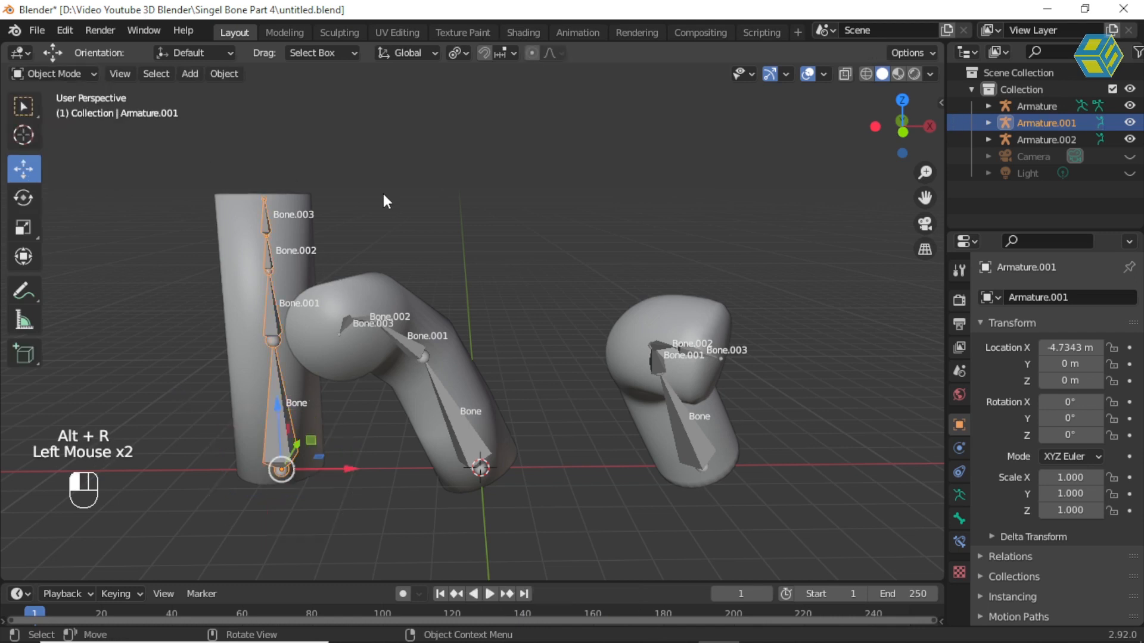
Clear the rotation of all bones in the centre armature in Pose Mode, and return to Object Mode.
left_click(423, 353)
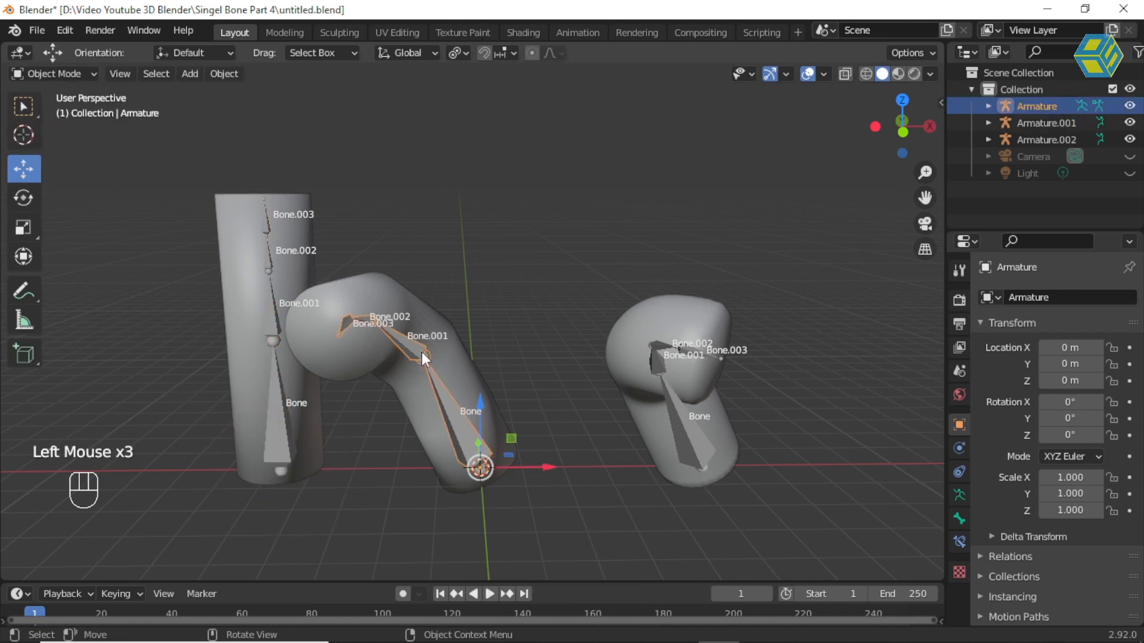
left_click_drag(67, 74, 73, 129)
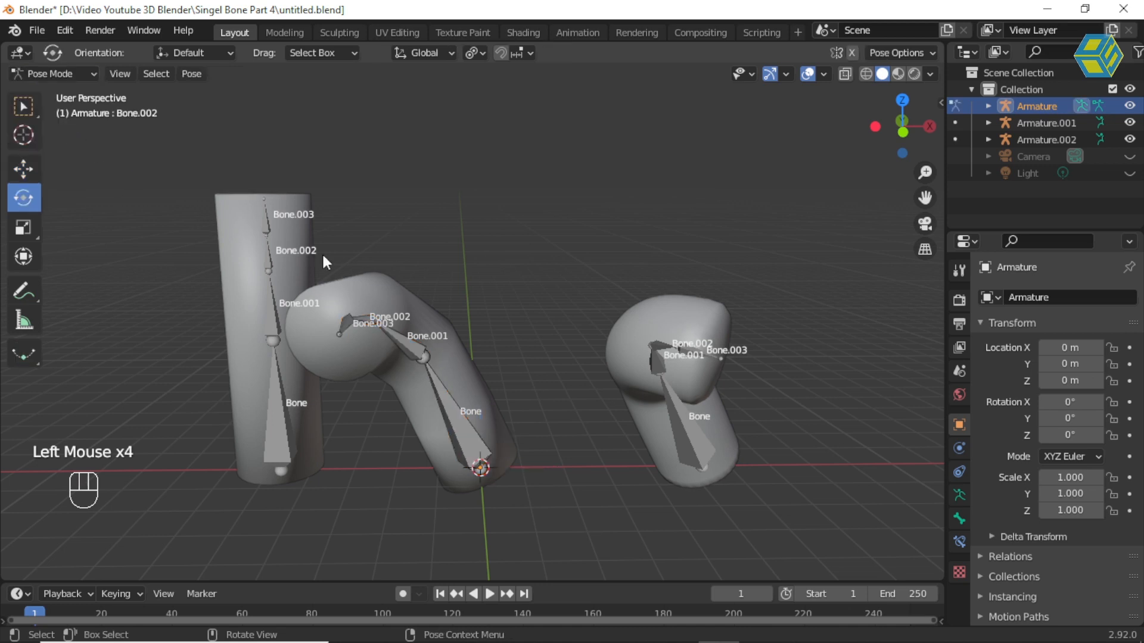
key("a")
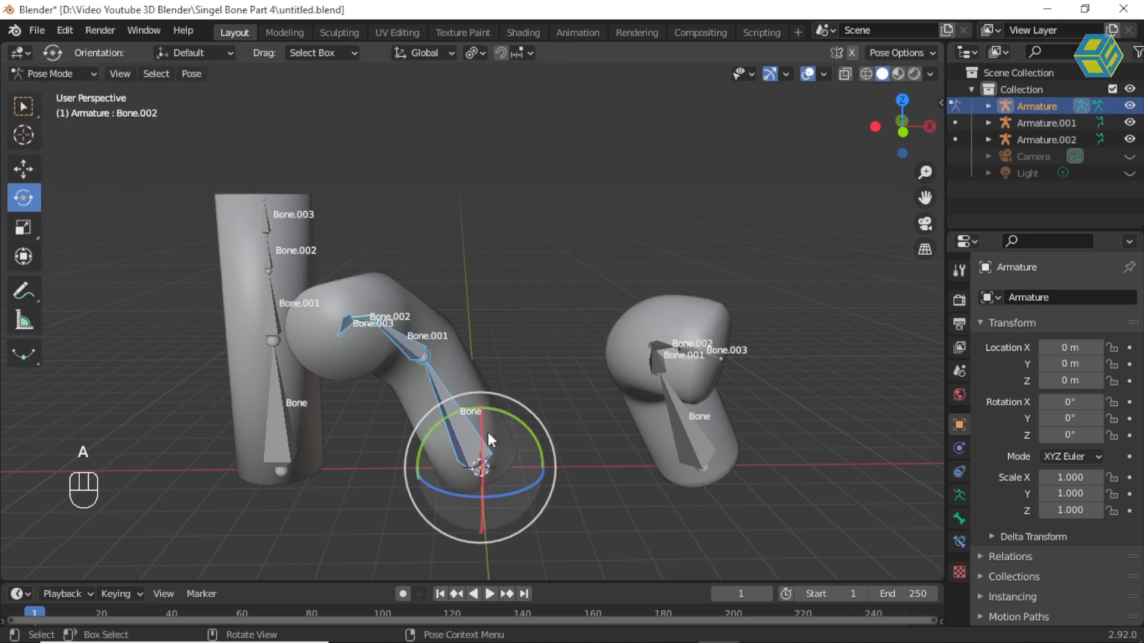
key("alt+r")
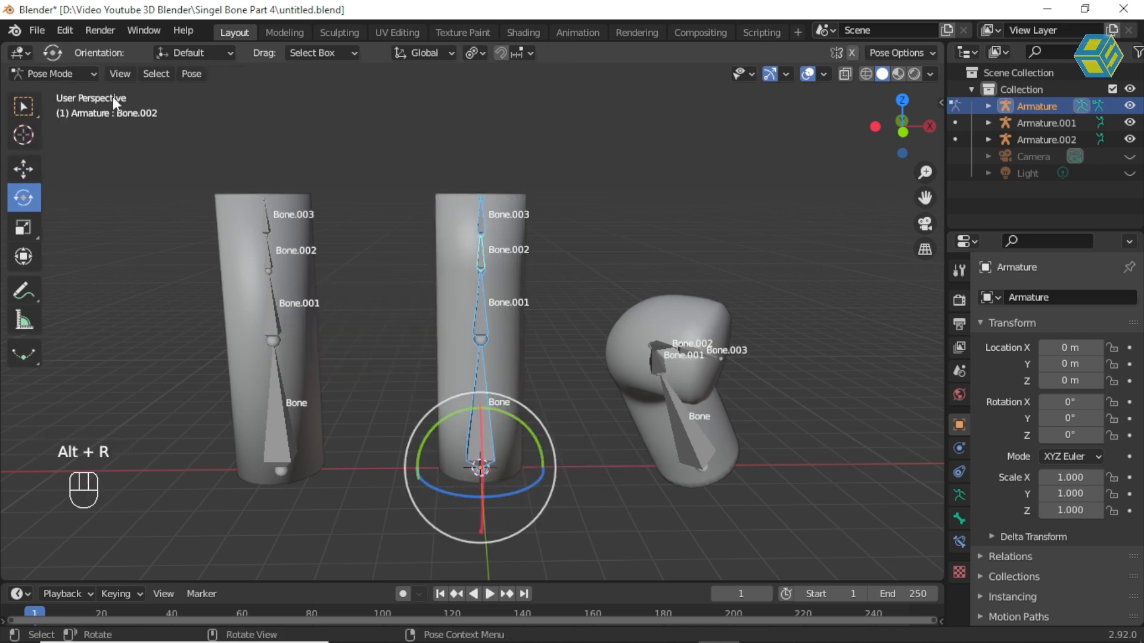
left_click(67, 73)
left_click(74, 92)
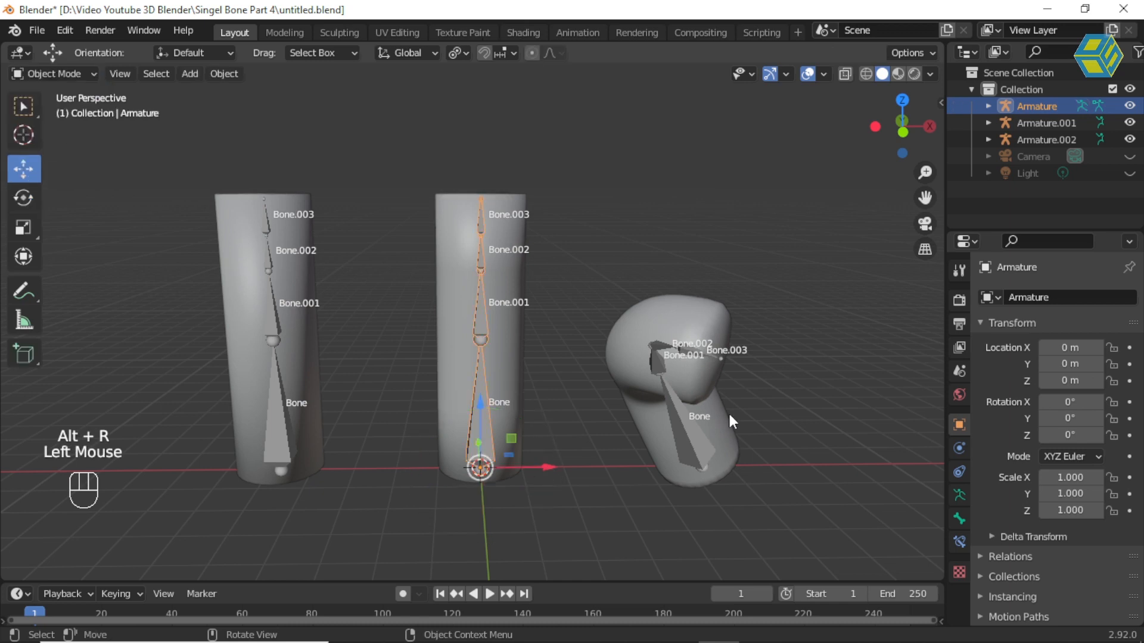
Clear the rotation of all bones in the right armature in Pose Mode, and return to Object Mode.
left_click(686, 428)
left_click(66, 73)
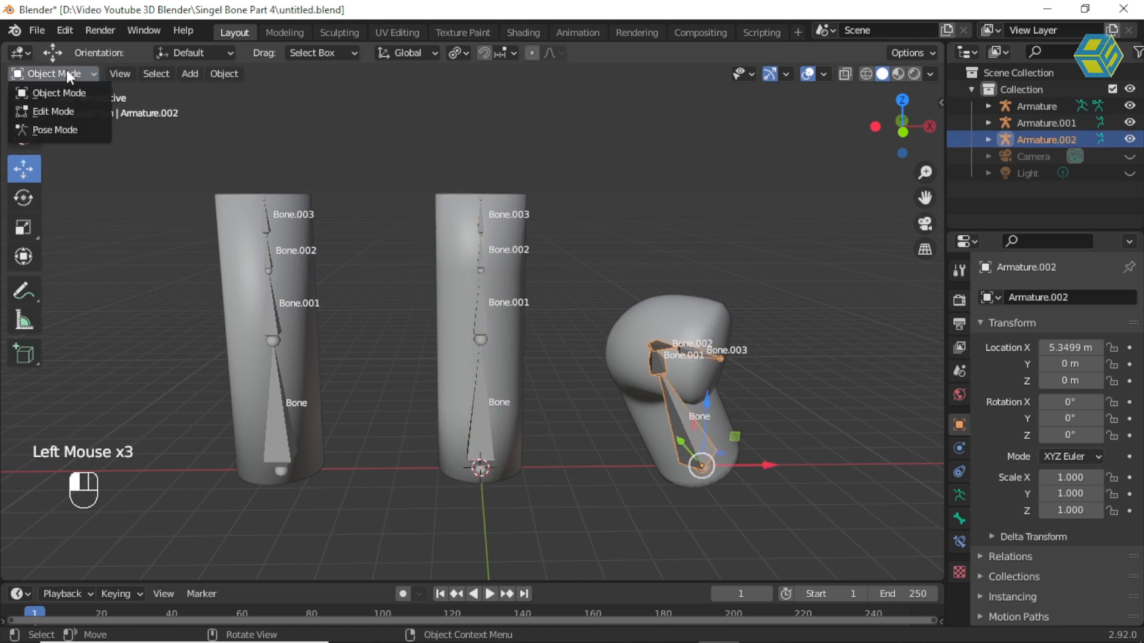
left_click(80, 127)
key("a")
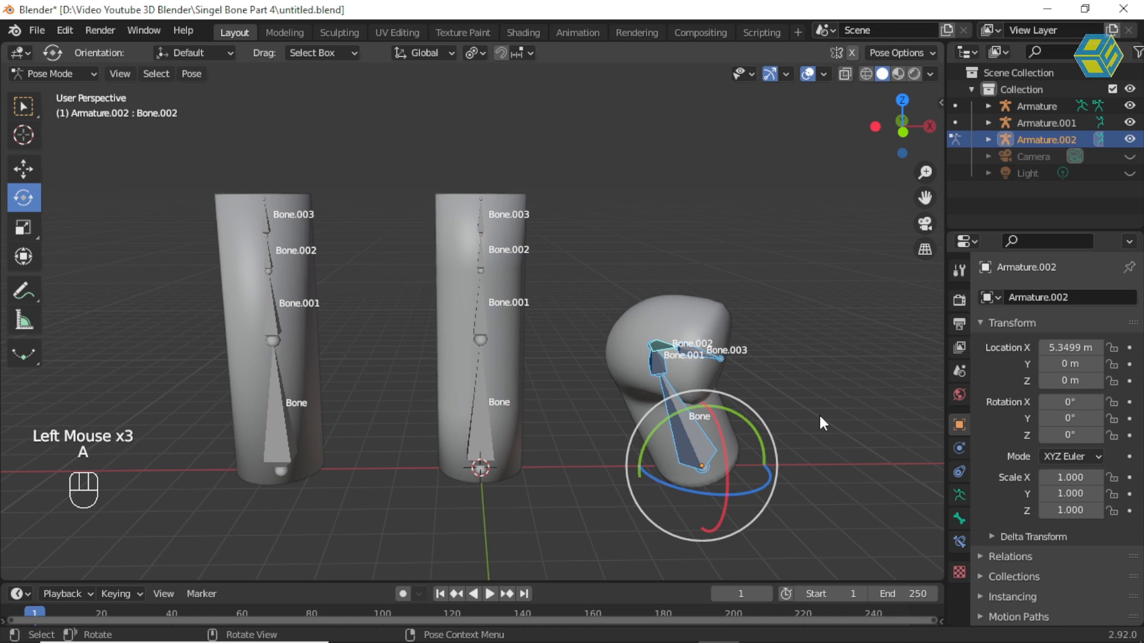
key("alt+r")
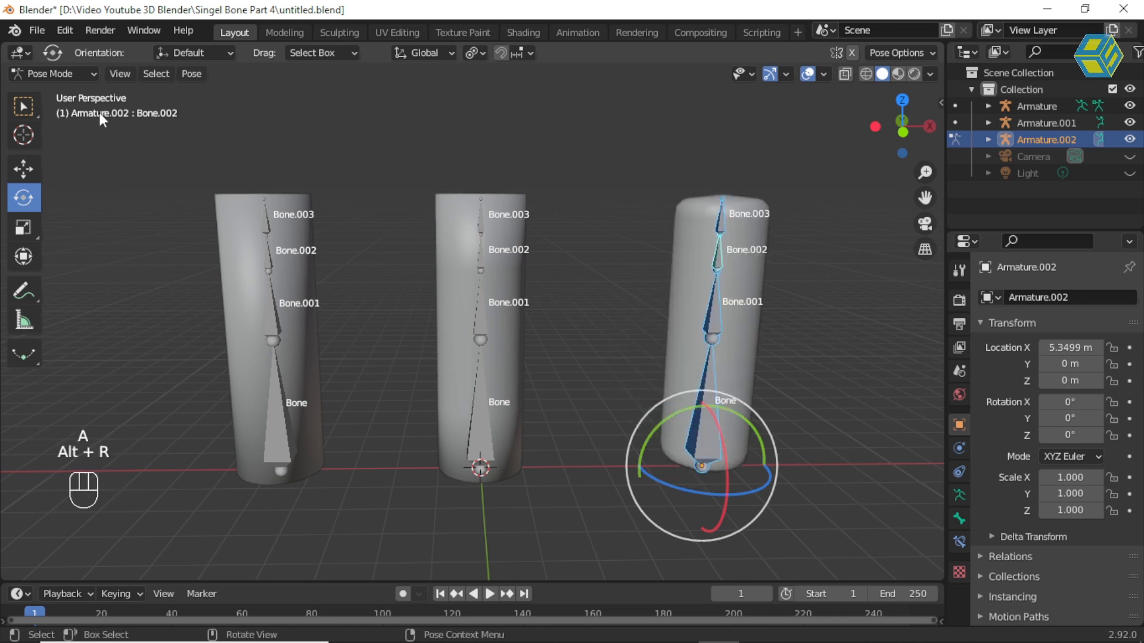
left_click(63, 73)
left_click(73, 88)
Try moving only the right cylinder about 0.53 m along X, and undo the move.
middle_click_drag(634, 247, 649, 283)
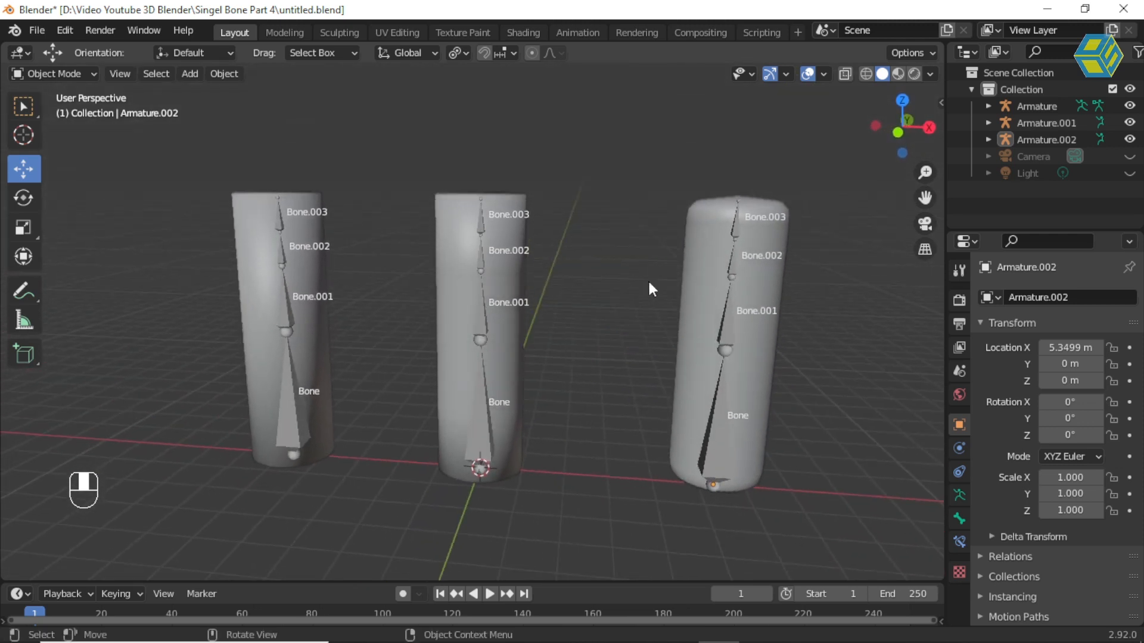
left_click(825, 225)
left_click(761, 276)
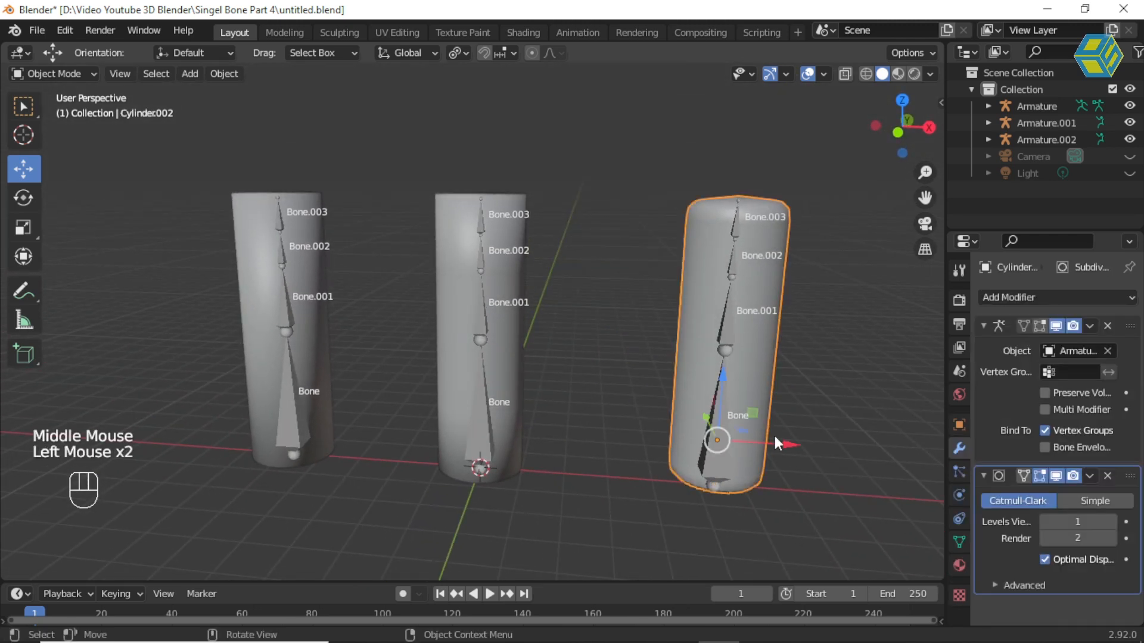
left_click_drag(788, 442, 828, 426)
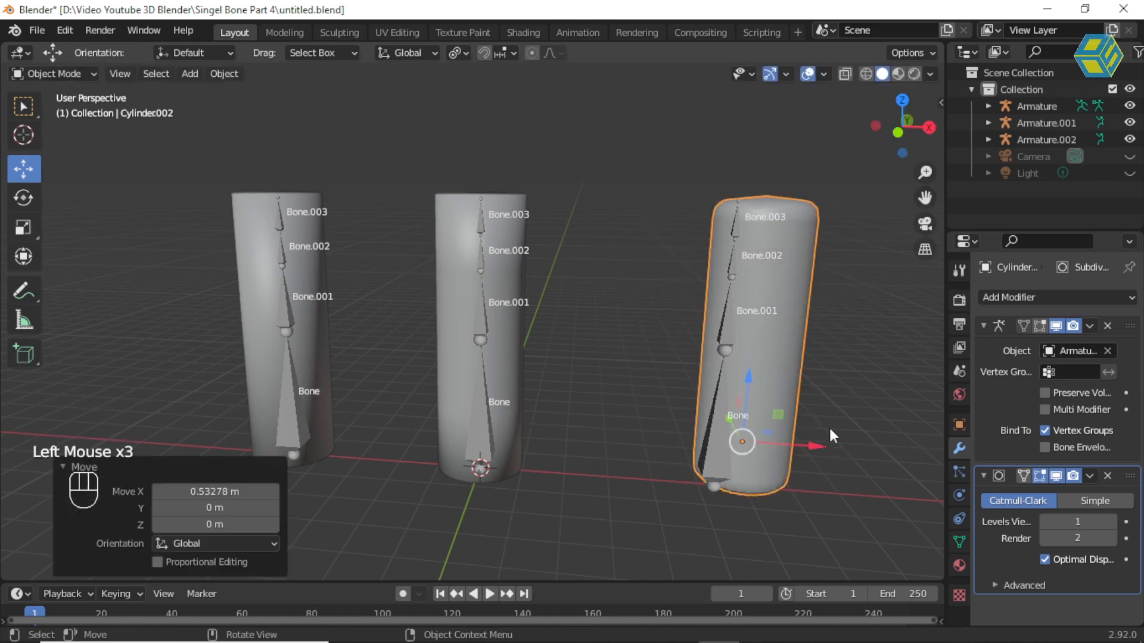
key("ctrl+z")
Move the right armature slightly along X to about 5.404 m, and deselect it.
left_click(722, 383)
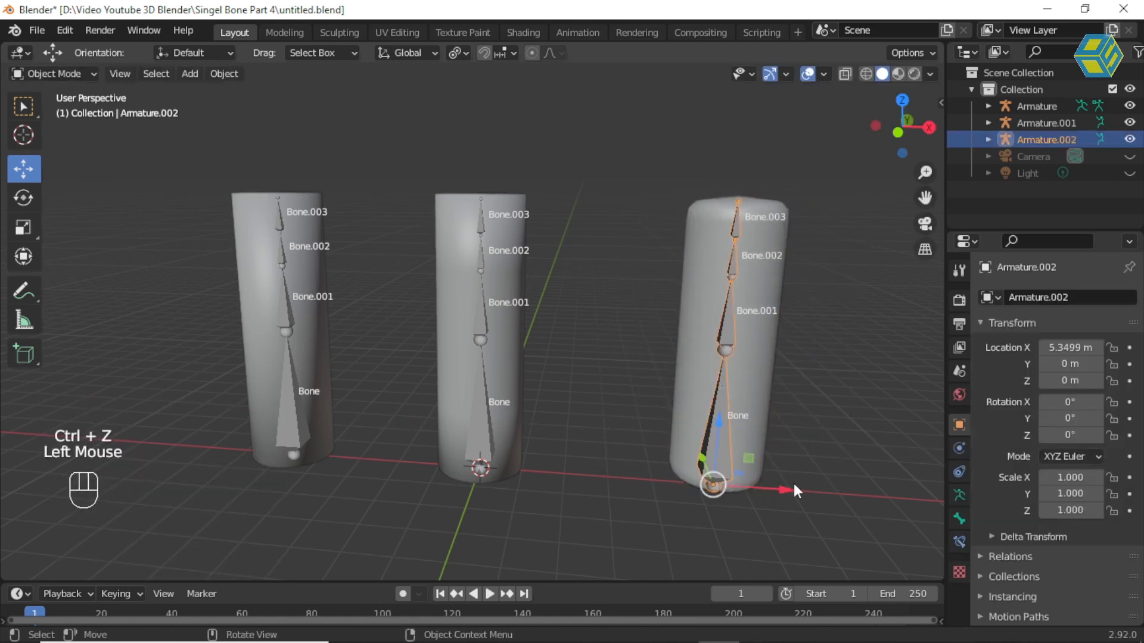
mouse_move(783, 488)
left_mouse_down()
mouse_move(829, 485)
mouse_move(788, 487)
left_mouse_up()
left_click(843, 323)
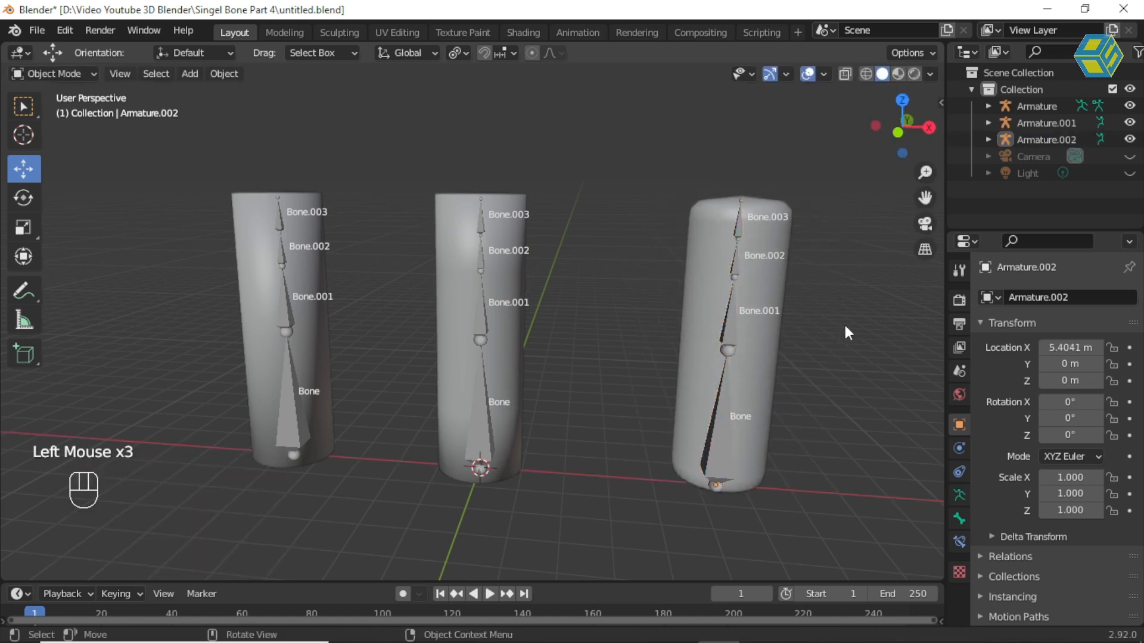
left_click(777, 231)
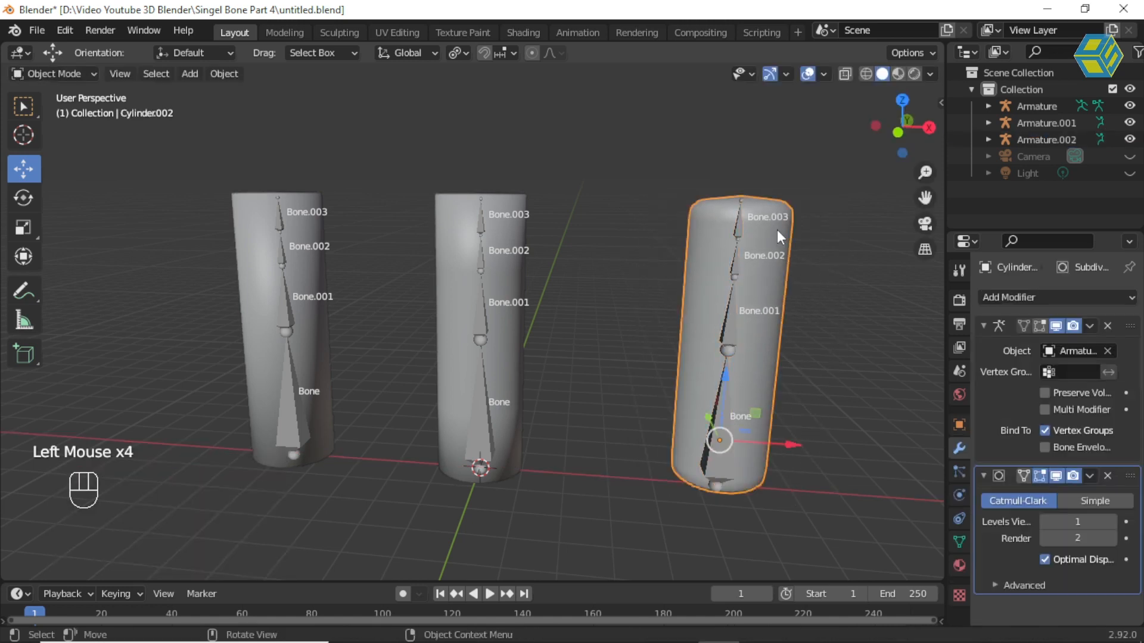
right_click(777, 230)
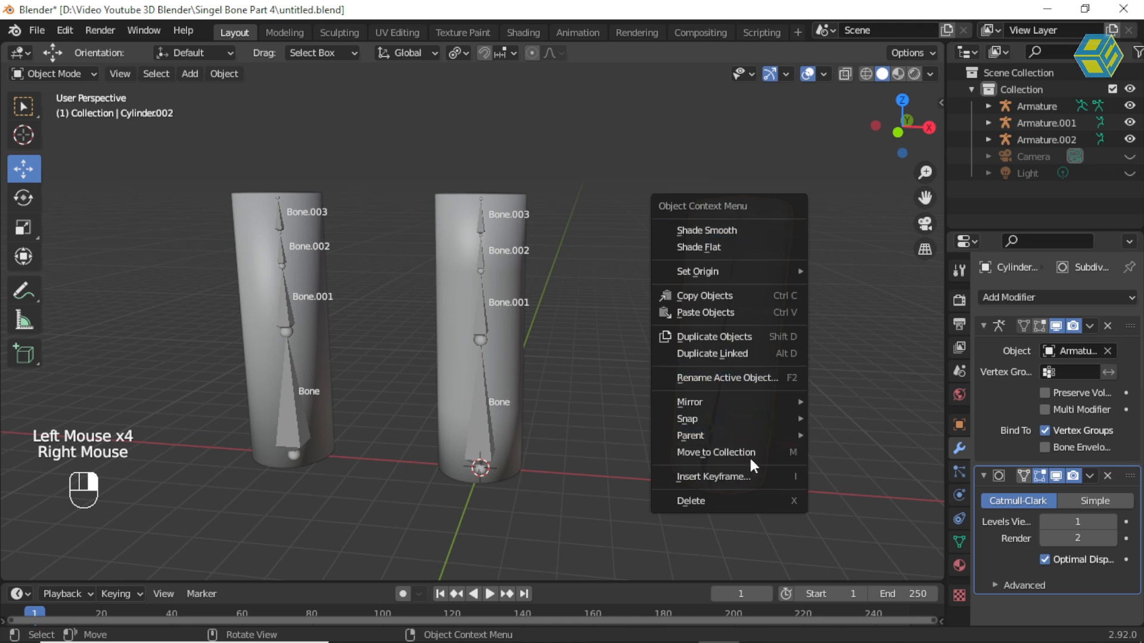
mouse_move(743, 431)
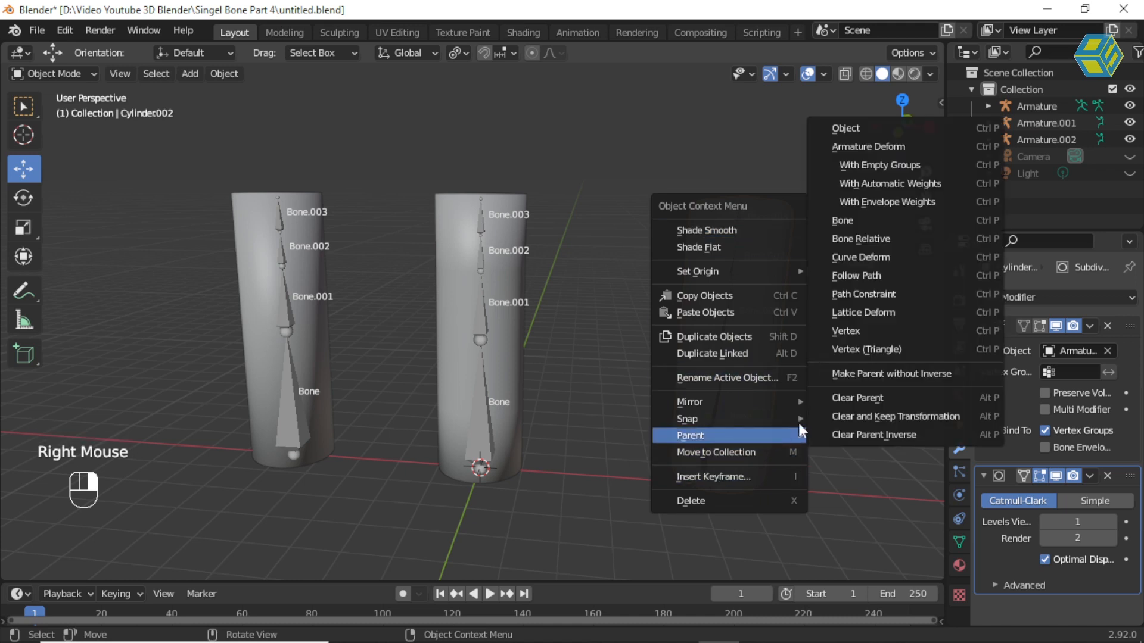
left_click(841, 399)
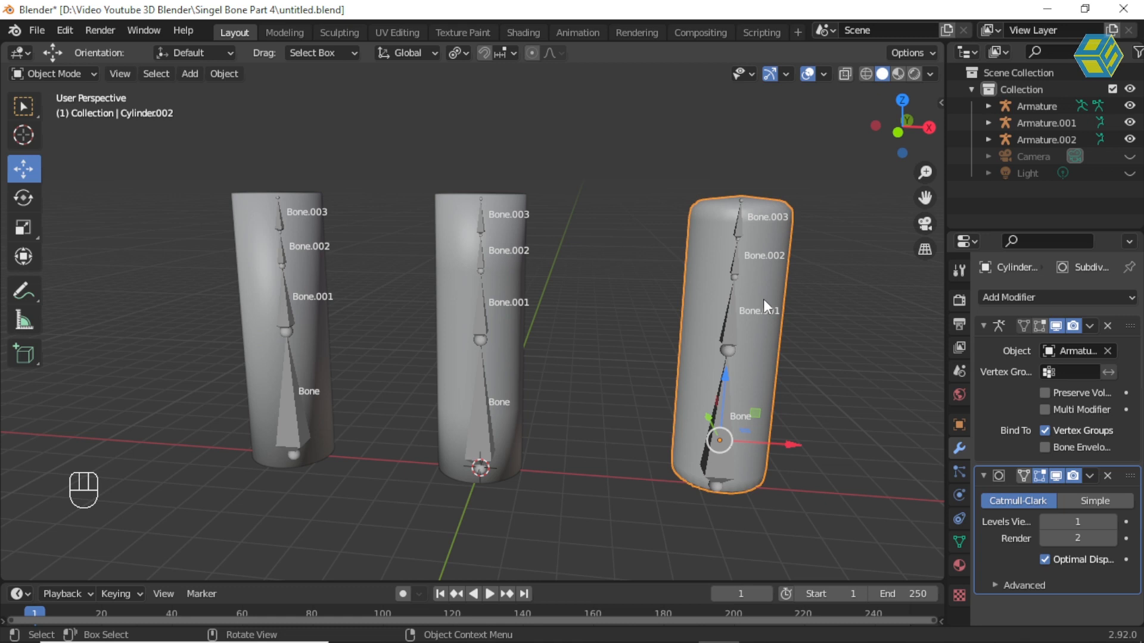
Expand Armature.002 in a taller outliner and clear the parent of the right cylinder, Cylinder.002.
left_click(812, 249)
left_click(770, 231)
left_click(988, 141)
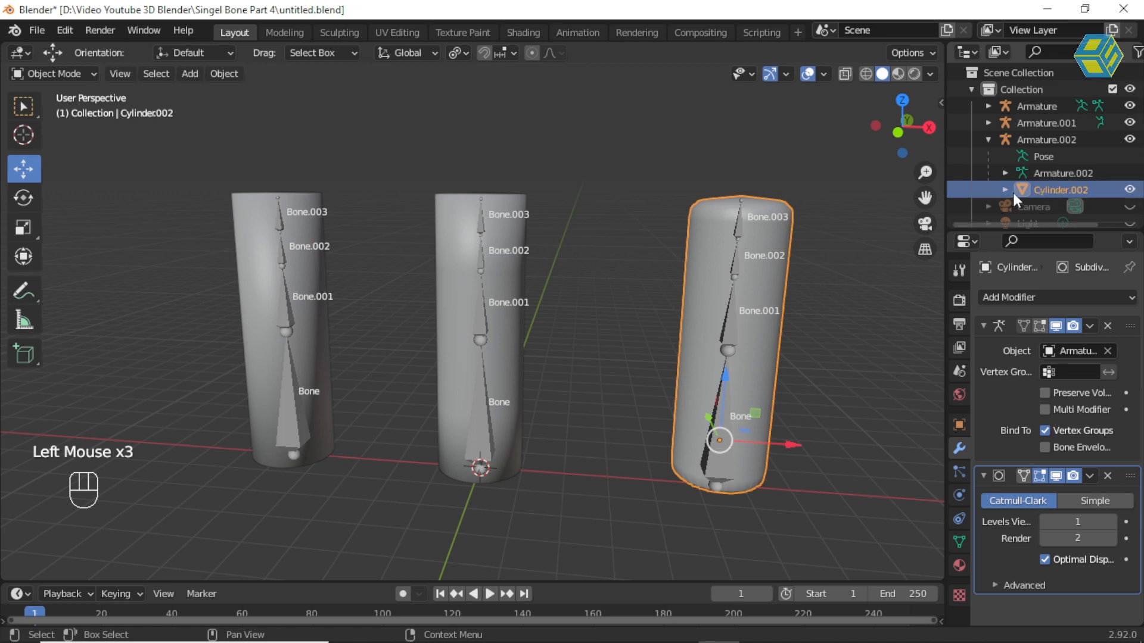
left_click_drag(994, 230, 995, 297)
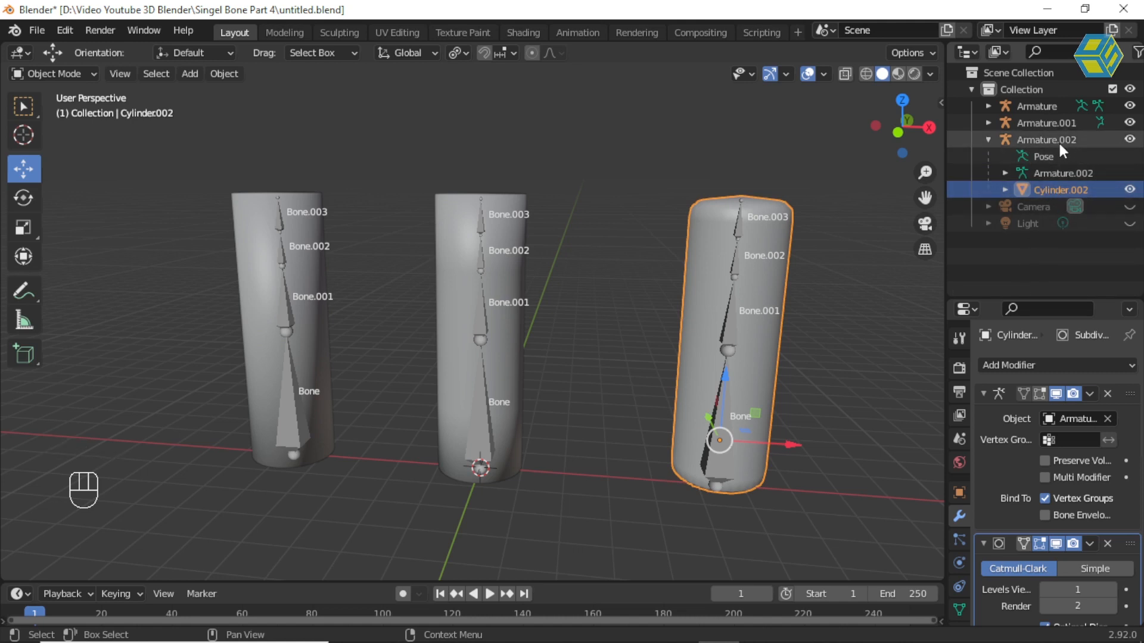
right_click(763, 273)
mouse_move(716, 476)
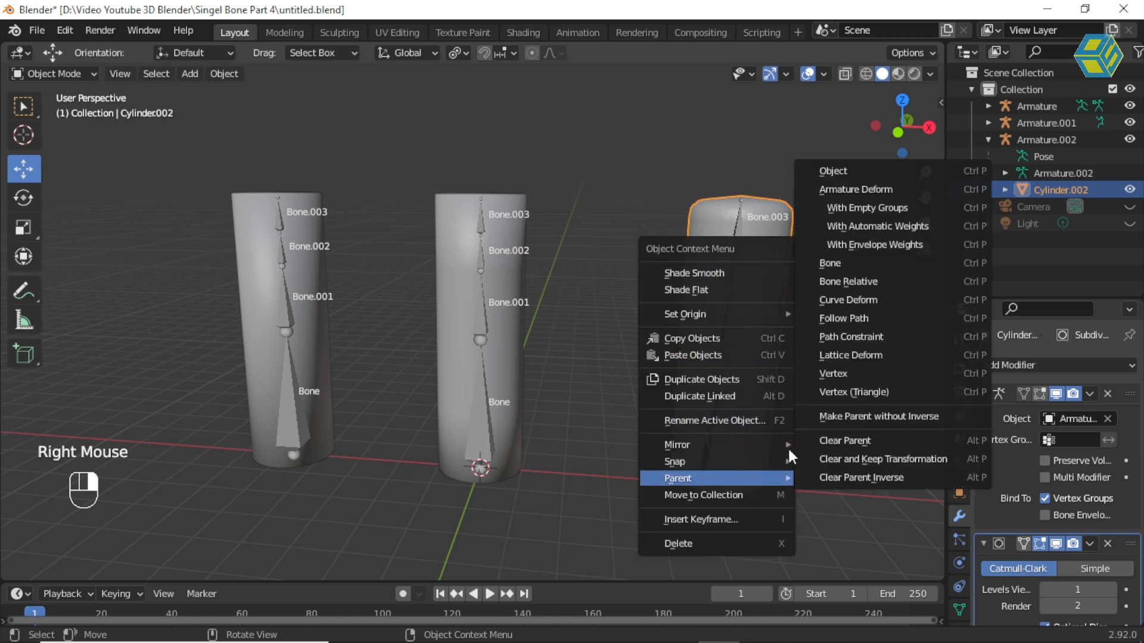
left_click(821, 441)
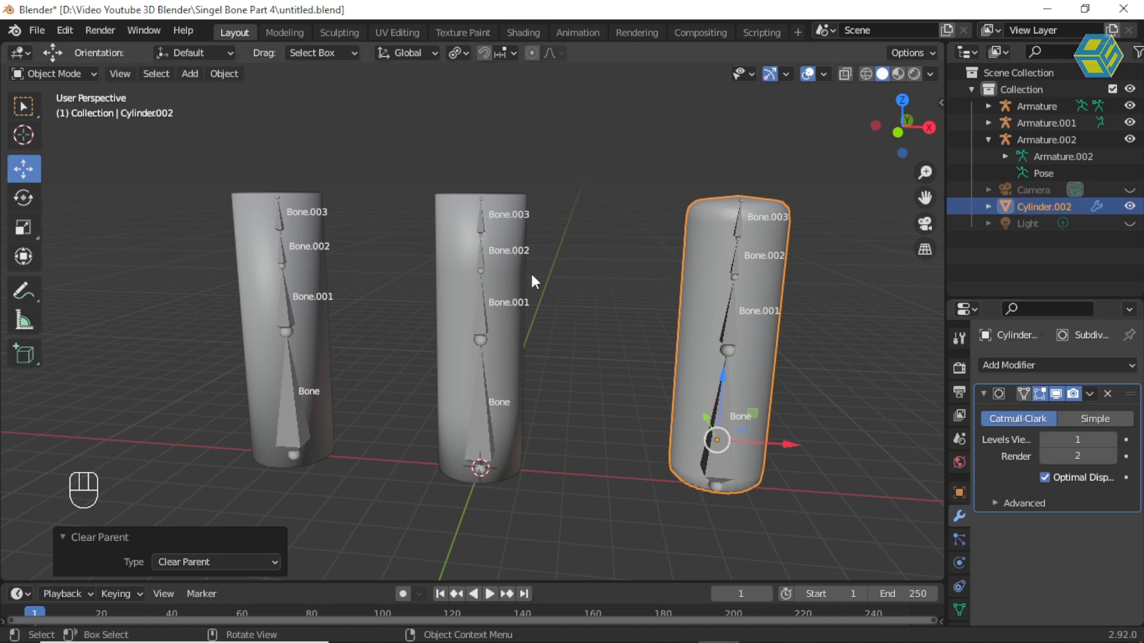
Expand the centre armature's hierarchy in the outliner and clear the centre cylinder's parent.
left_click(511, 235)
left_click(987, 123)
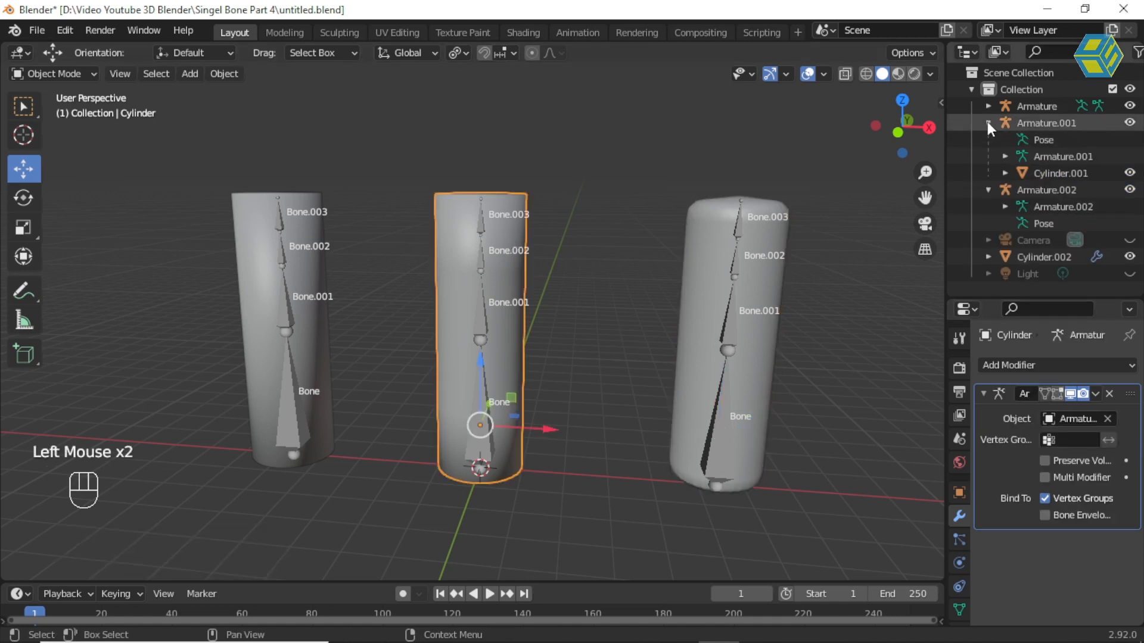
left_click(988, 122)
left_click(988, 105)
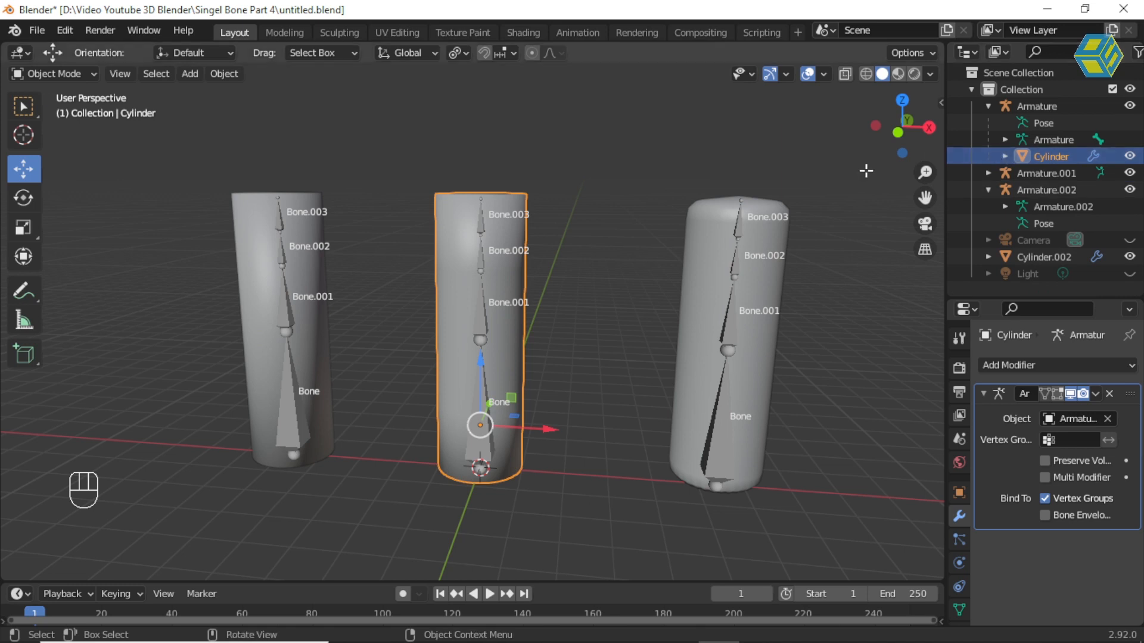
right_click(501, 267)
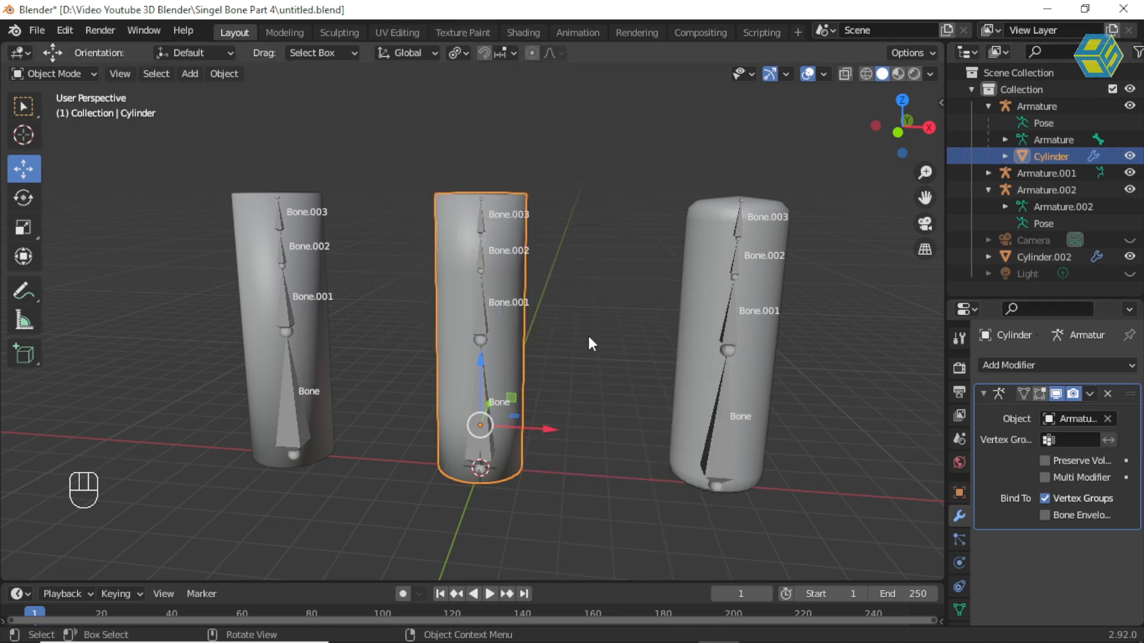
right_click(507, 285)
mouse_move(508, 285)
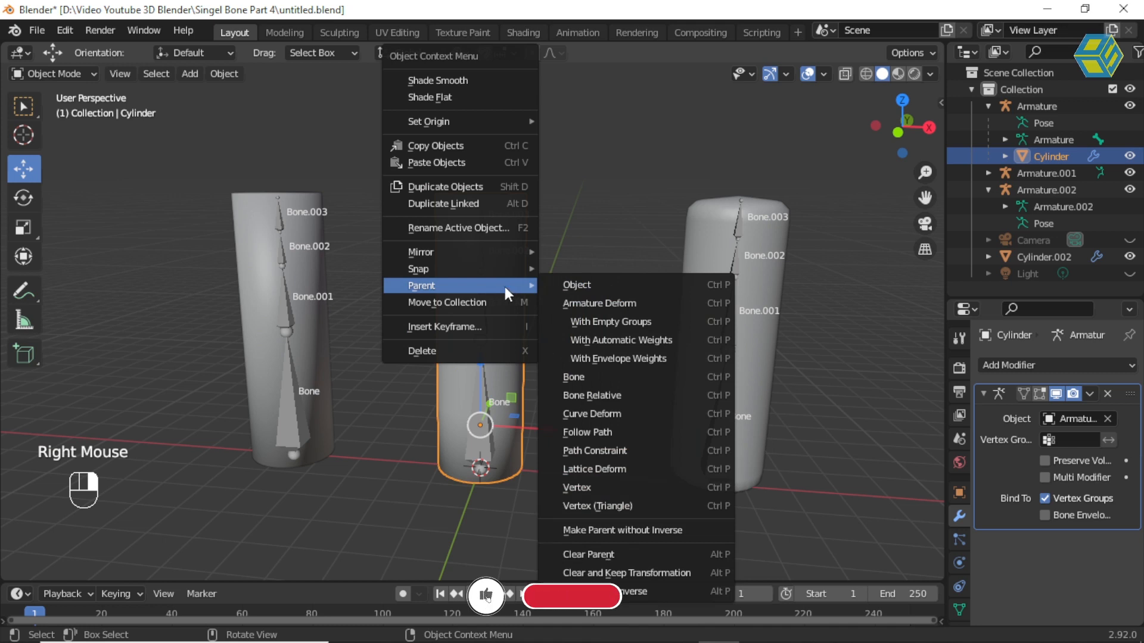
left_click(598, 554)
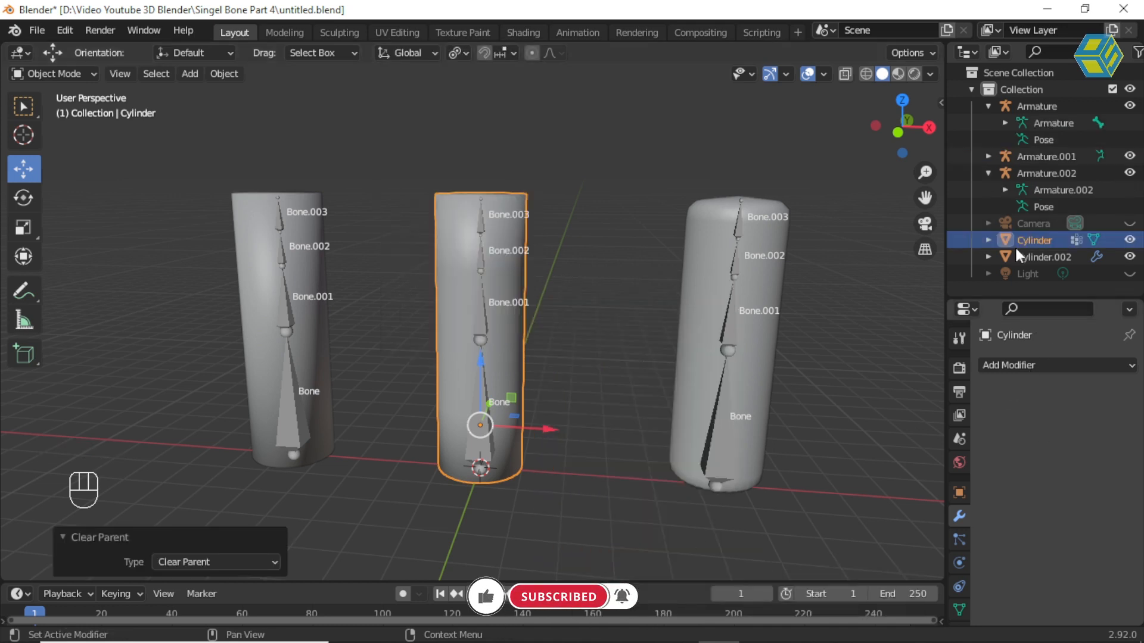
Clear the parent of the left cylinder, Cylinder.001, to detach it from its armature.
left_click(304, 219)
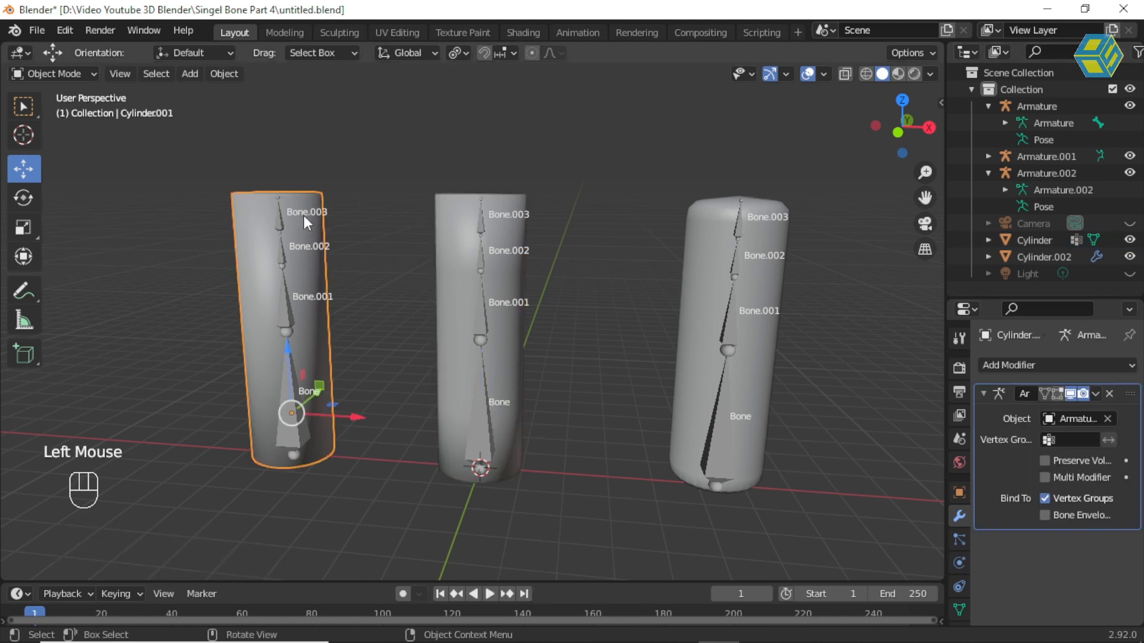
right_click(302, 216)
mouse_move(295, 266)
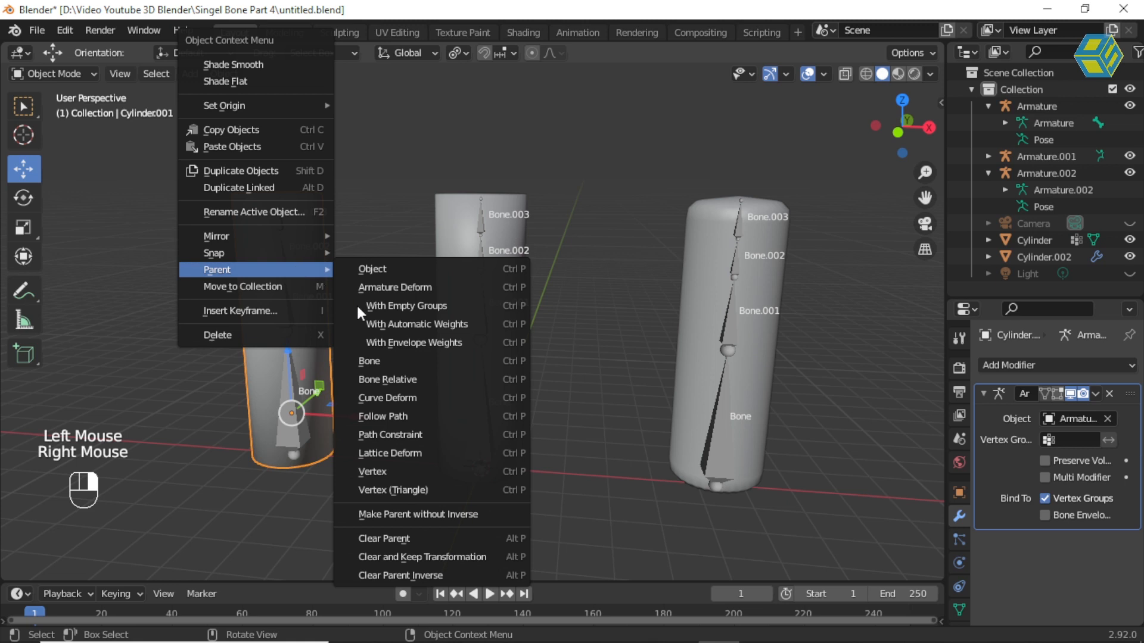
left_click(406, 537)
Enlarge the outliner, check each of the three cylinders' places in the hierarchy, and collapse Armature.002.
left_click_drag(1022, 299, 1025, 389)
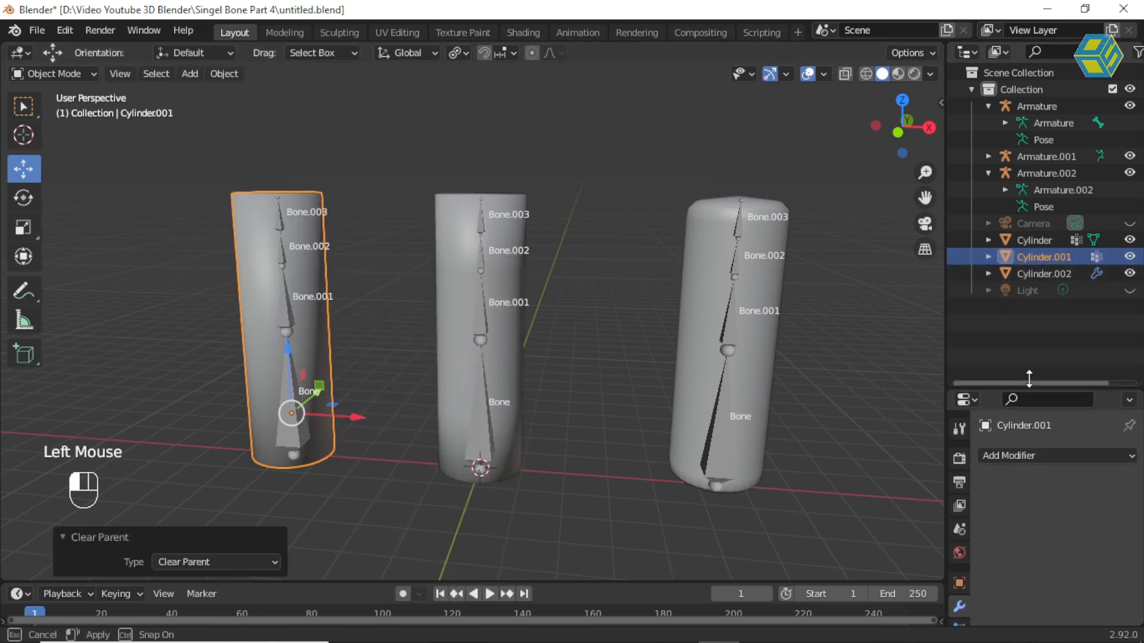
left_click(1035, 241)
left_click(1039, 258)
left_click(1038, 273)
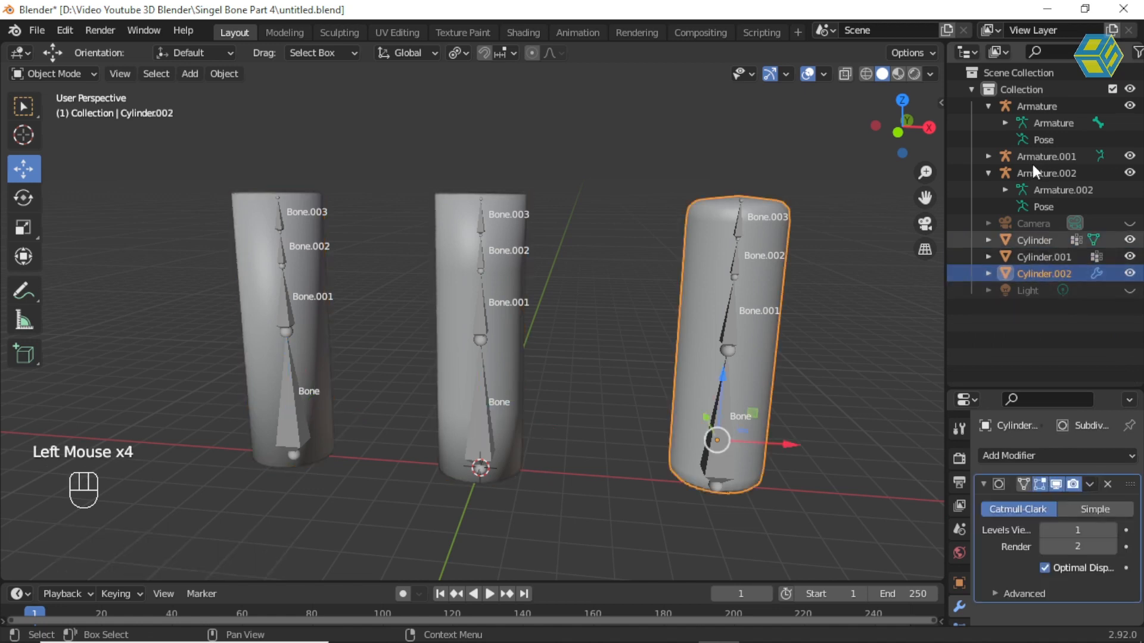
left_click(988, 173)
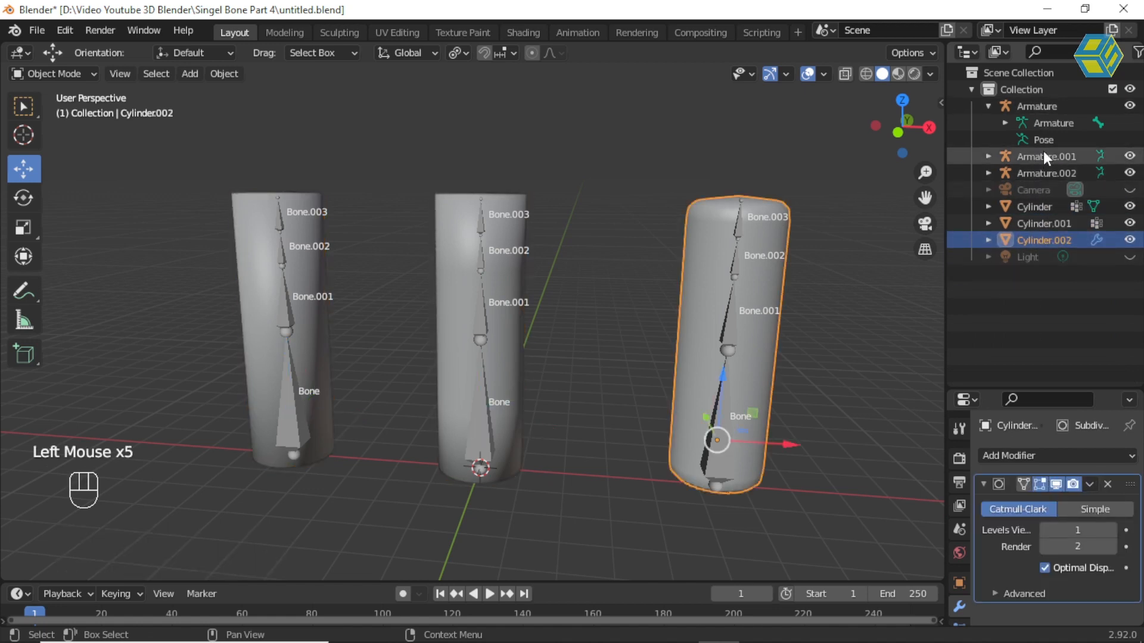
left_click(875, 422)
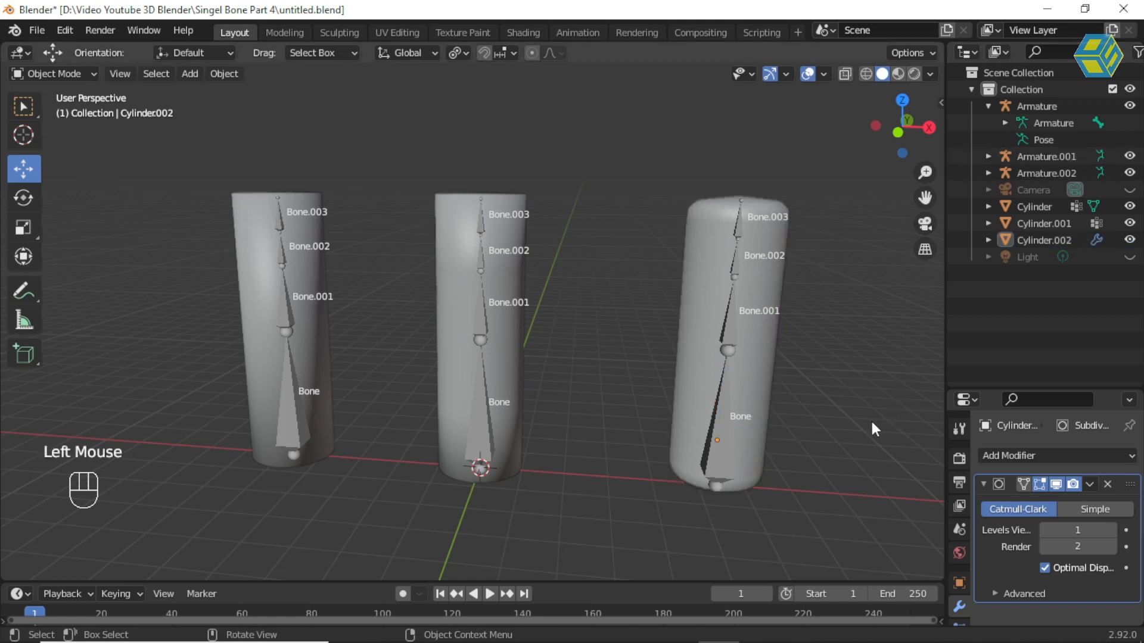
left_click(763, 220)
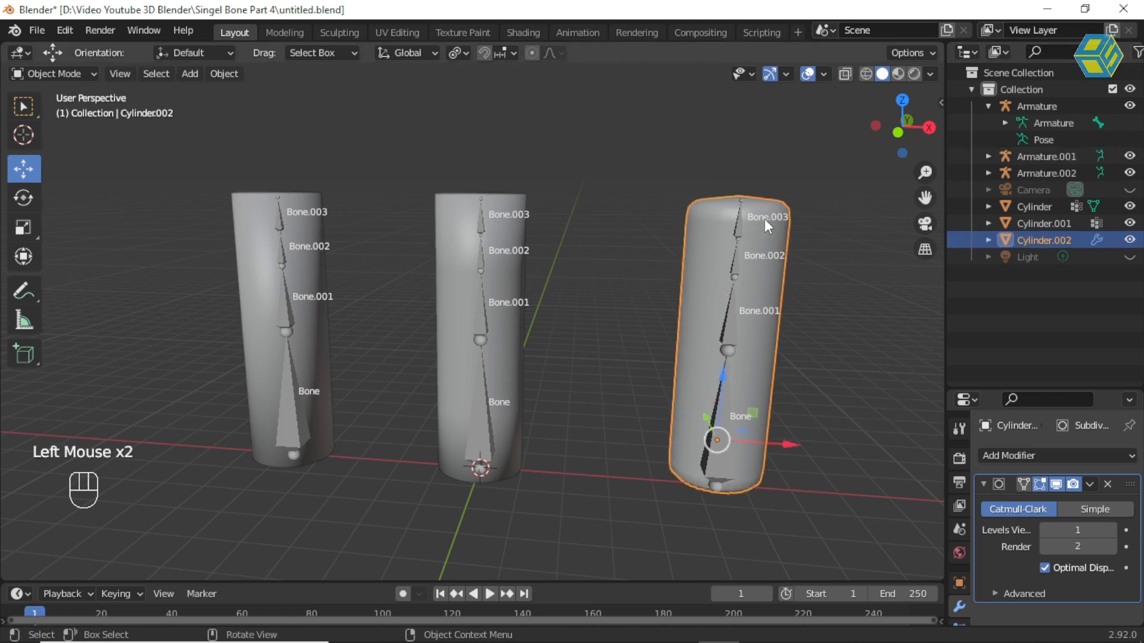
left_click(727, 330, "shift")
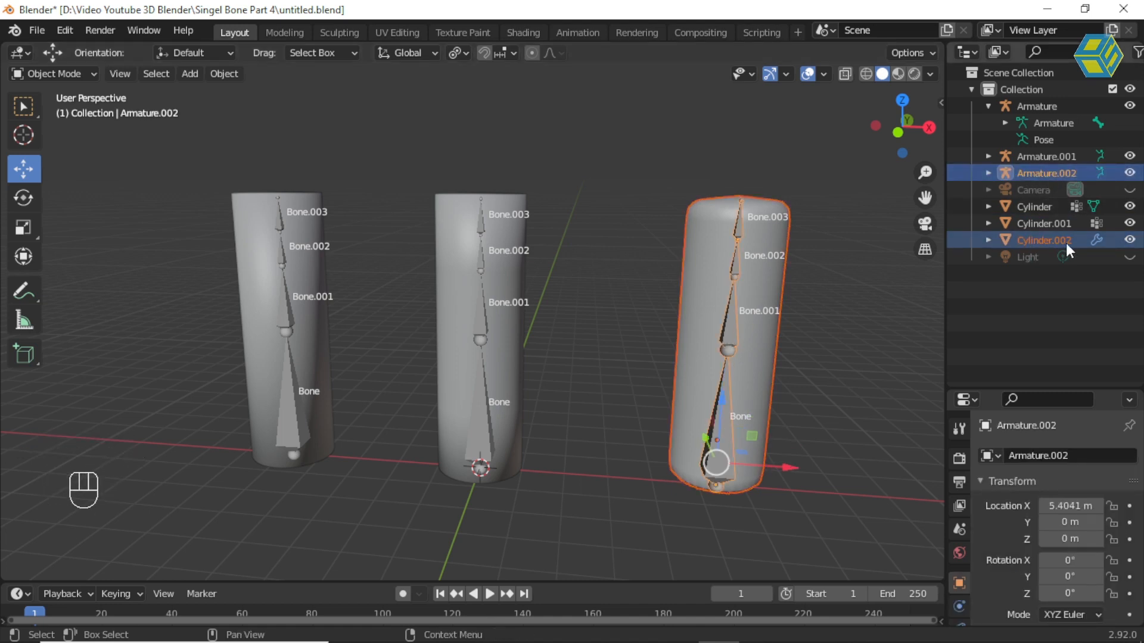
right_click(761, 298)
mouse_move(766, 298)
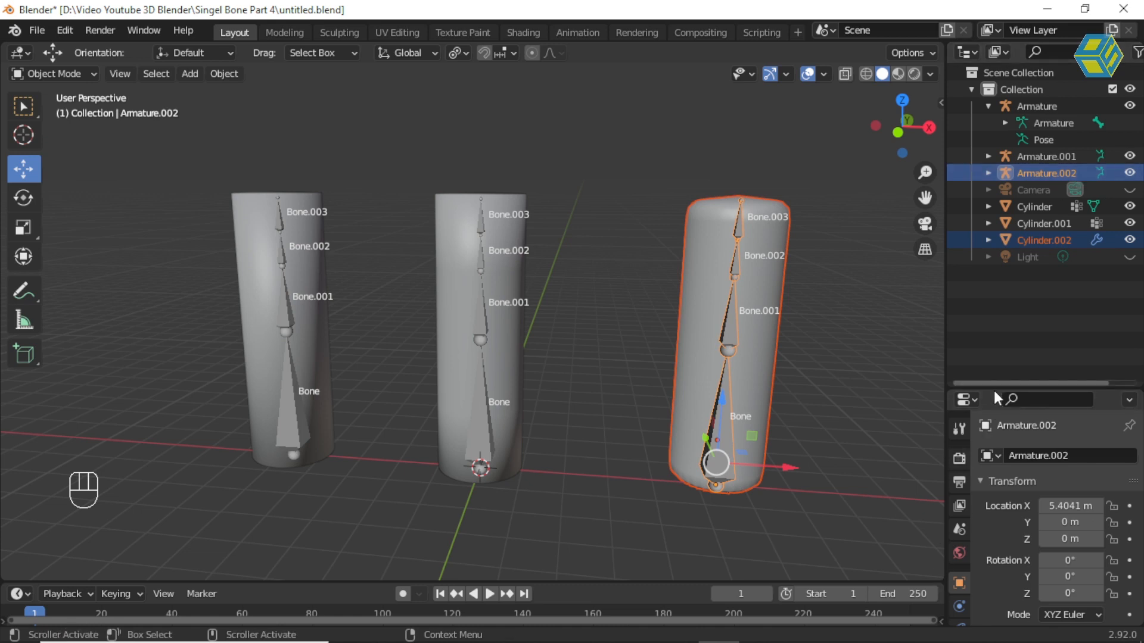
Enlarge the properties editor and collapse the Subdivision modifier of the right cylinder, Cylinder.002.
left_click_drag(994, 388, 993, 302)
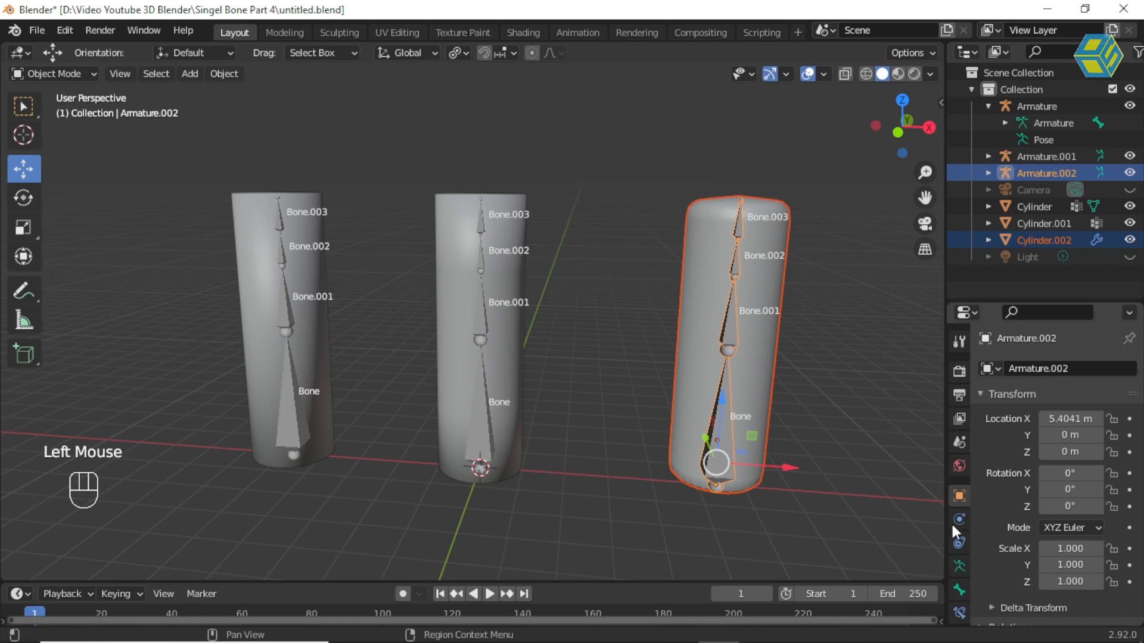
left_click(844, 306)
left_click(766, 268)
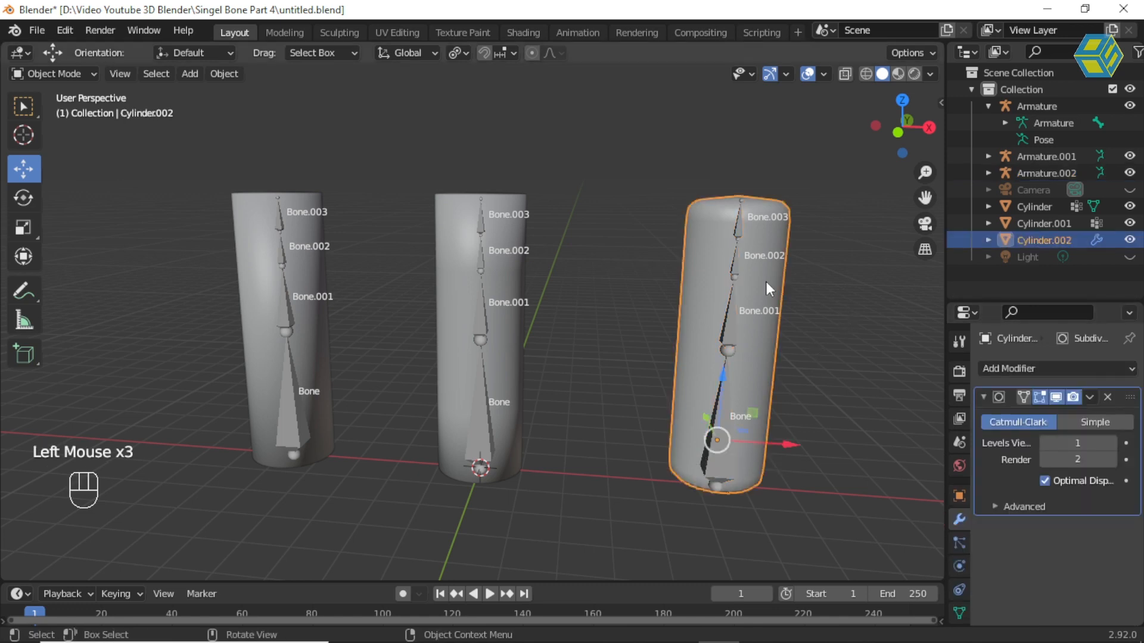
left_click(983, 398)
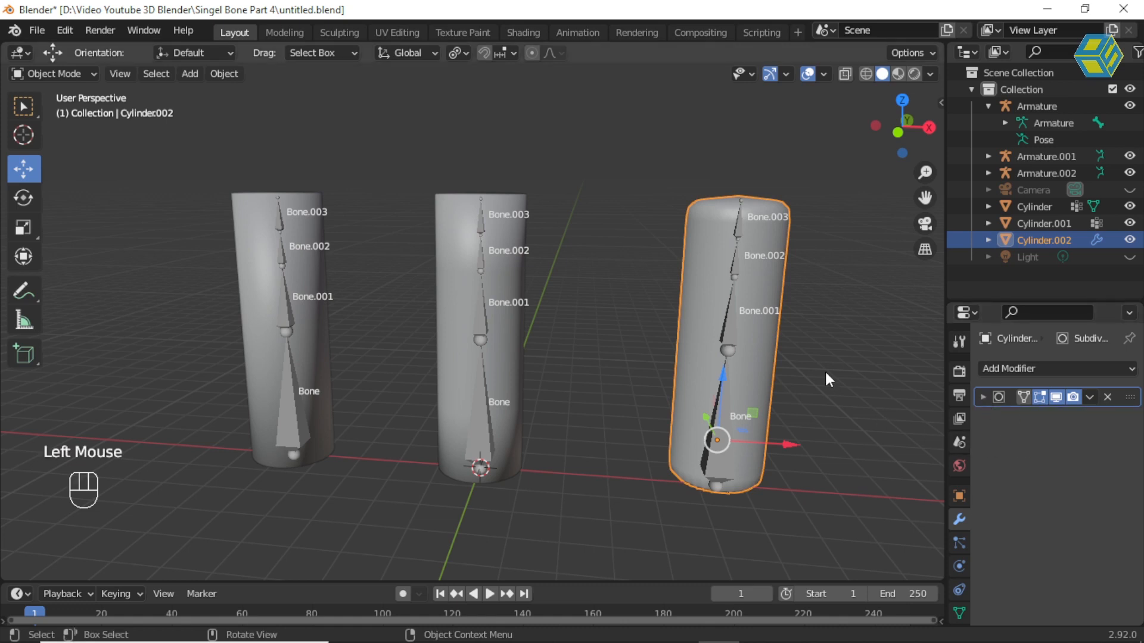
left_click(878, 437)
left_click(768, 349)
left_click(731, 318, "shift")
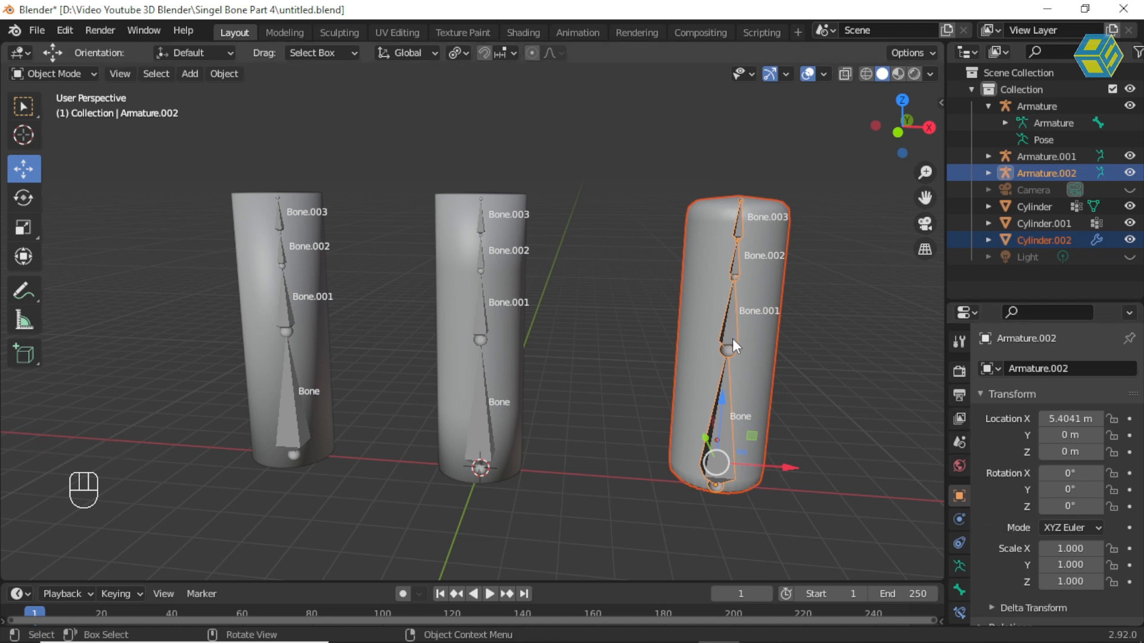
left_click(774, 276, "shift")
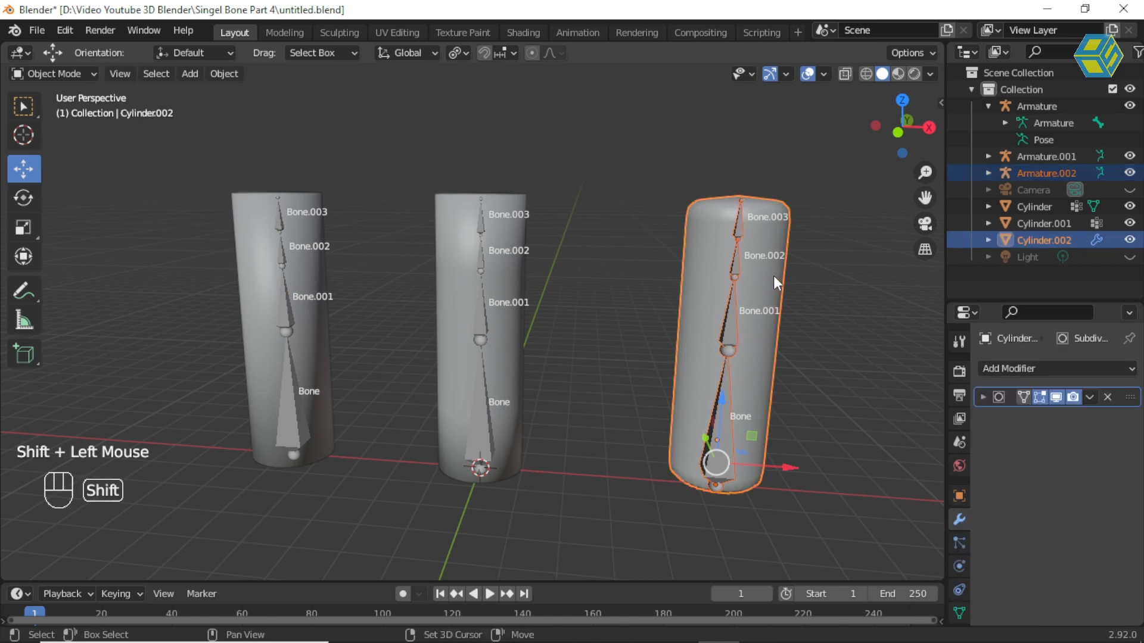
left_click(731, 326, "shift")
left_click(836, 303)
Parent the right cylinder, Cylinder.002, to Armature.002 using Armature Deform With Automatic Weights.
left_click(773, 245)
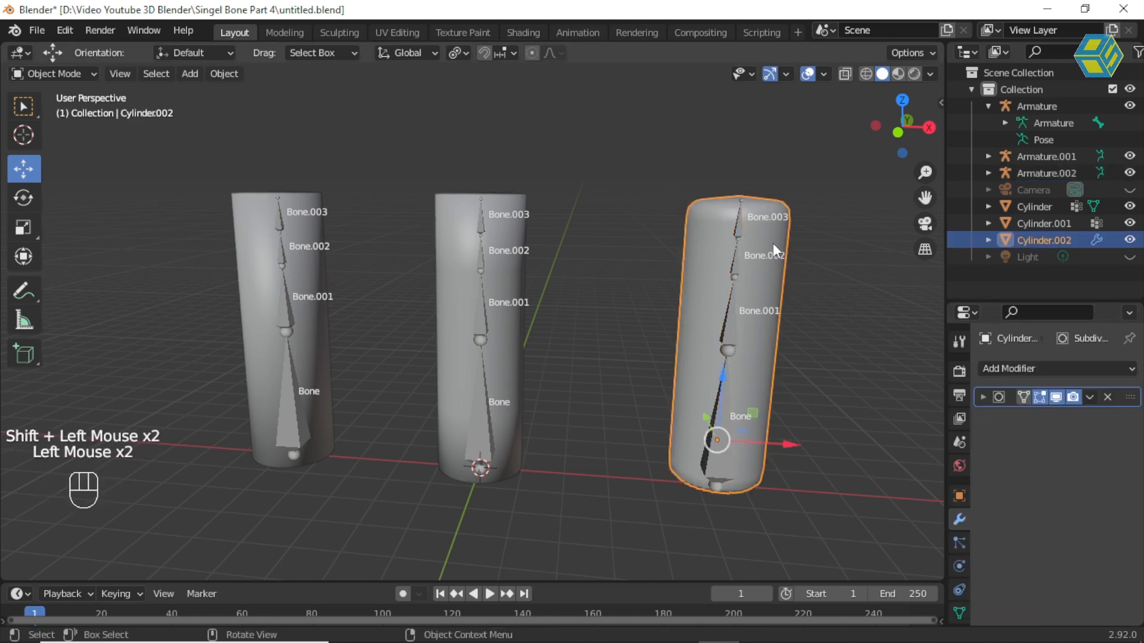
left_click(727, 327, "shift")
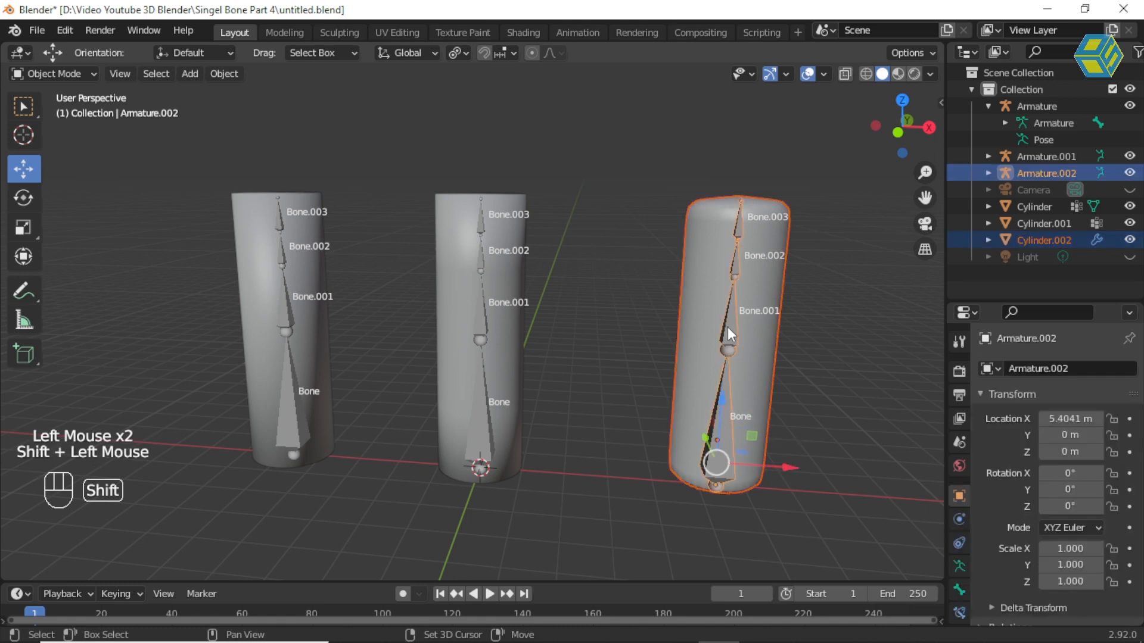
right_click(727, 327)
mouse_move(727, 327)
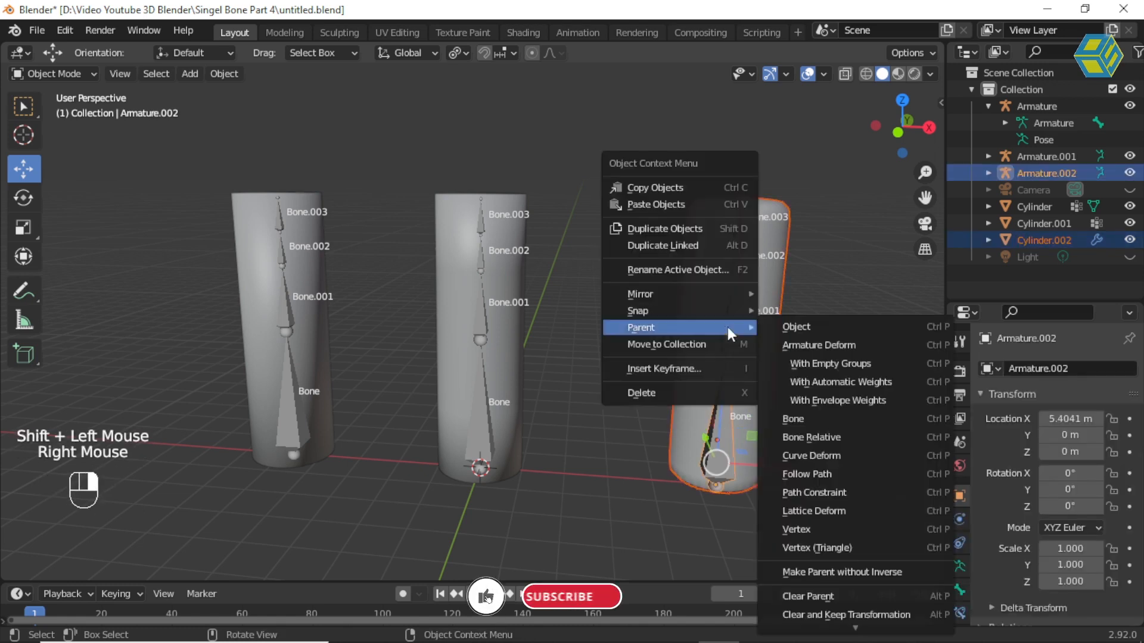
left_click(818, 381)
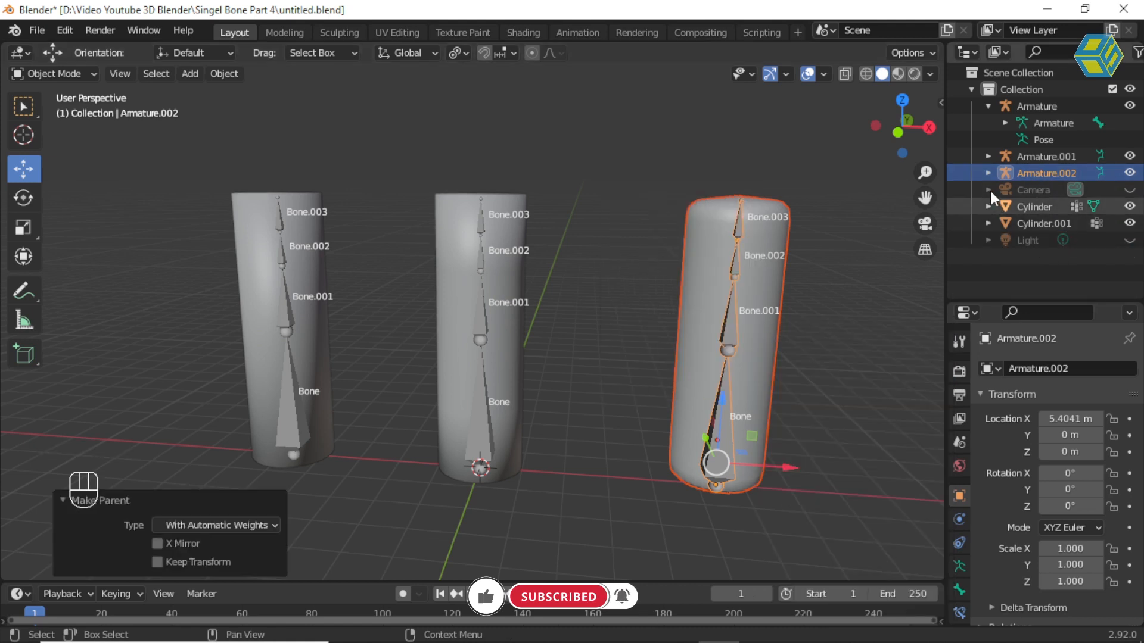
Expand Armature.002 in the outliner to check its children, and inspect the modifiers of Cylinder.002.
left_click(988, 173)
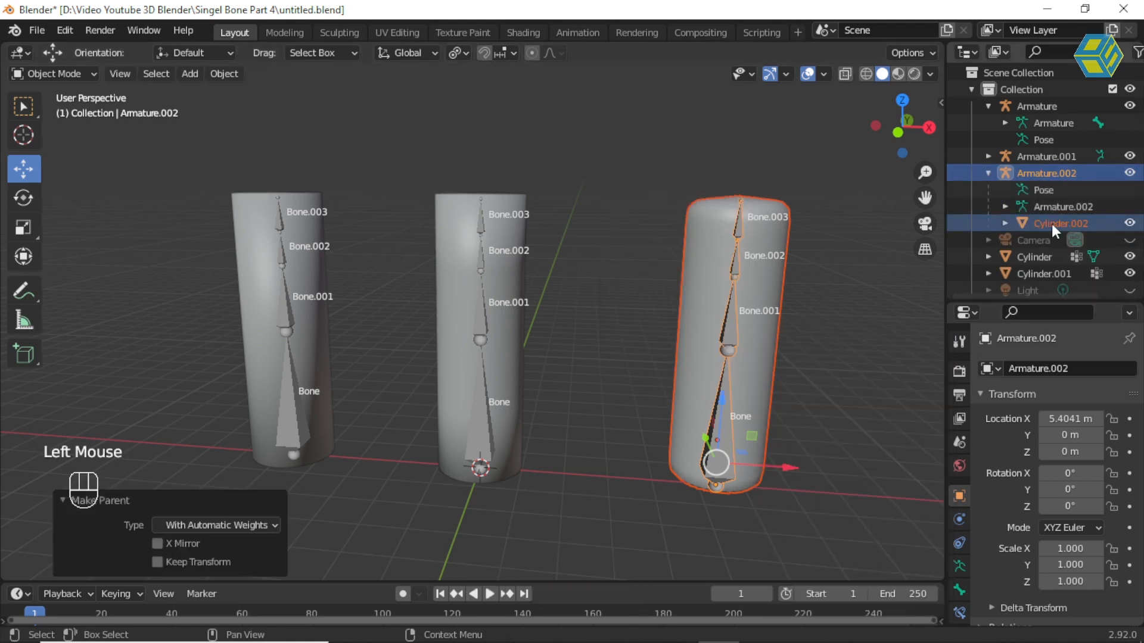
left_click(862, 281)
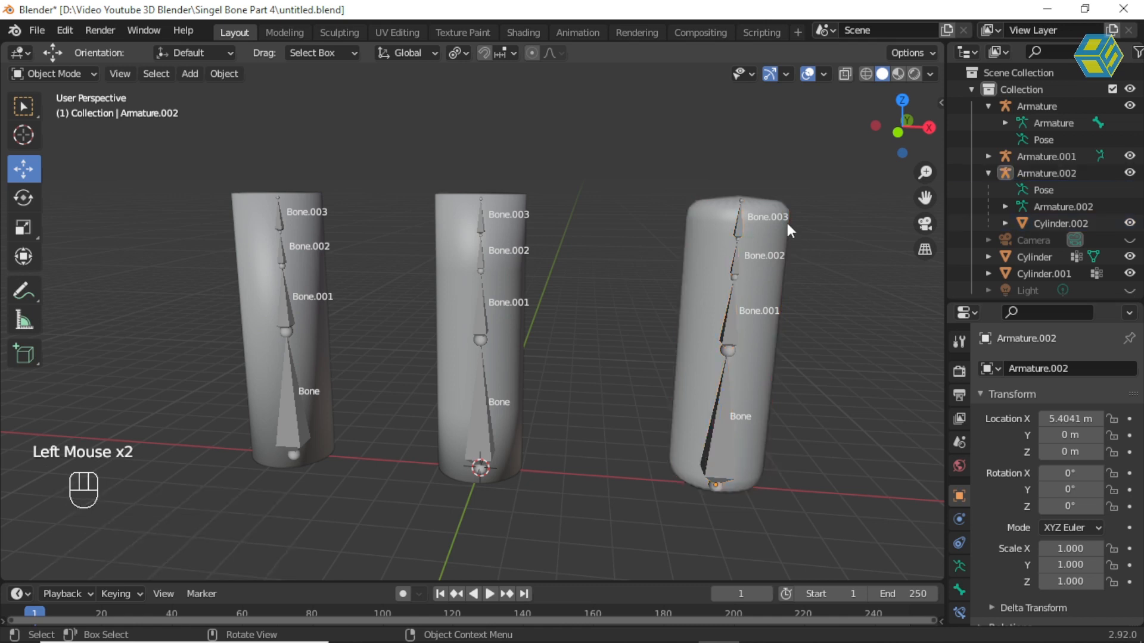
left_click(769, 223)
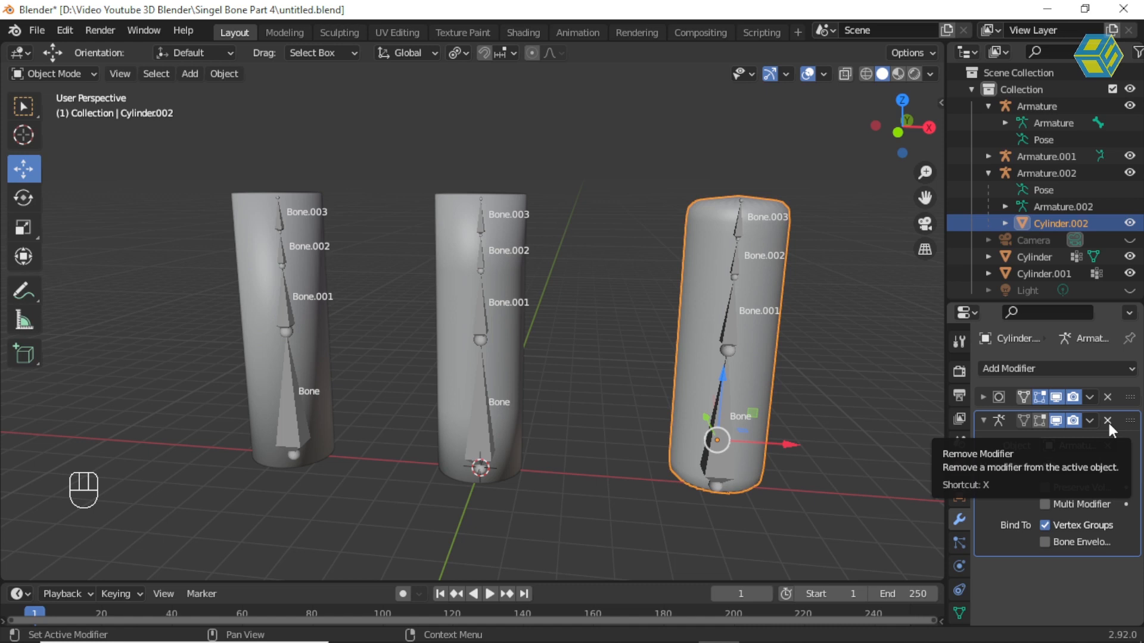
Clear the parent of the right cylinder, Cylinder.002, from Armature.002.
right_click(742, 320)
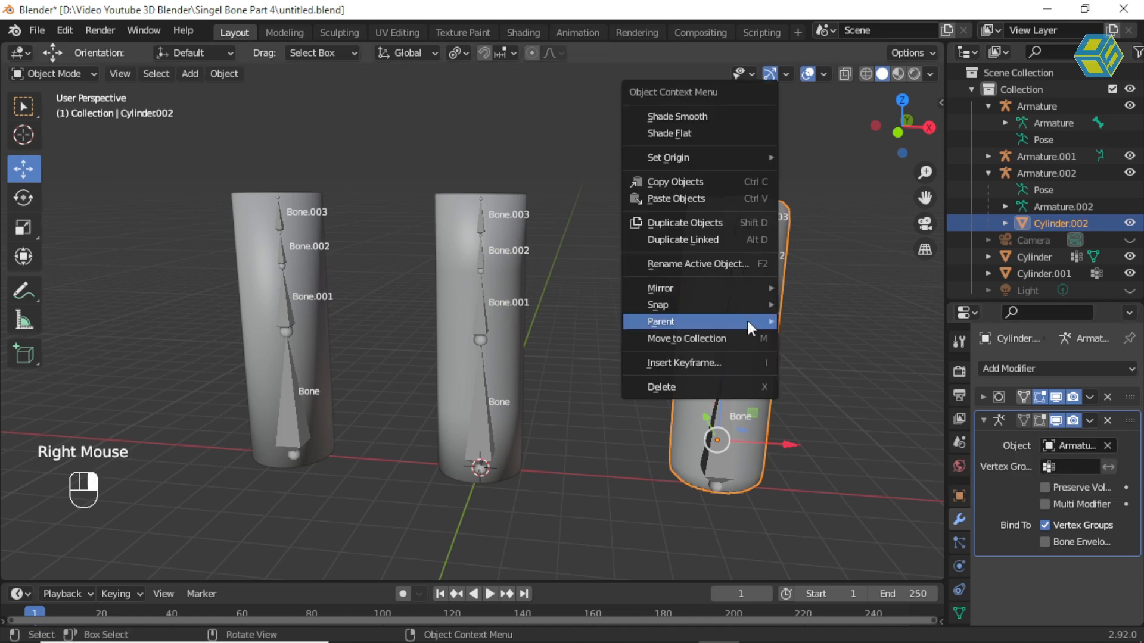
mouse_move(748, 321)
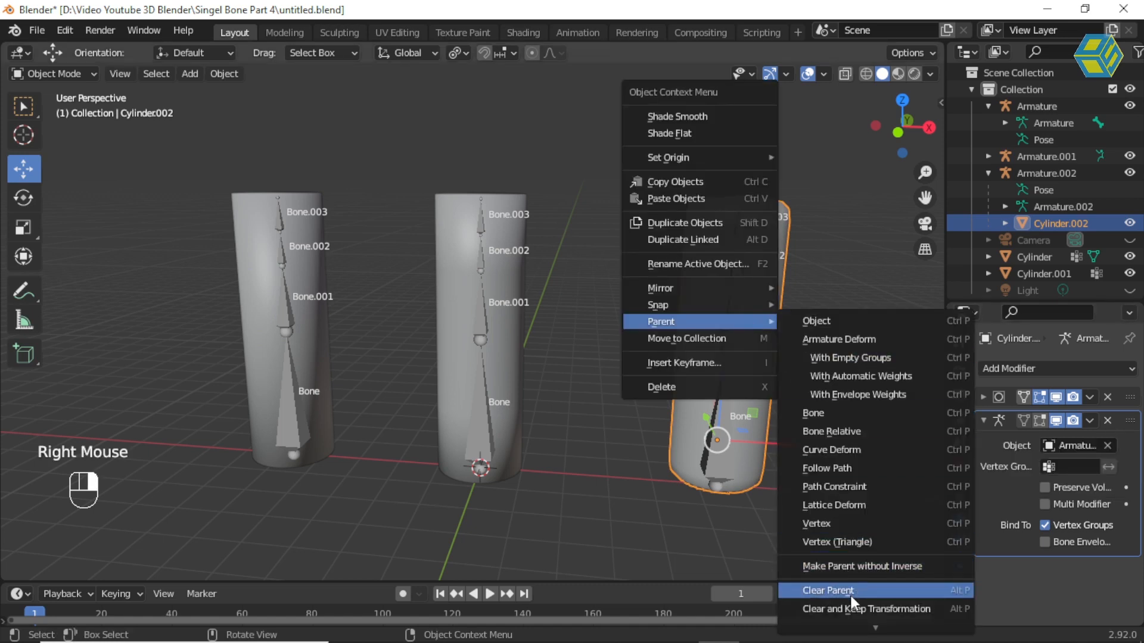